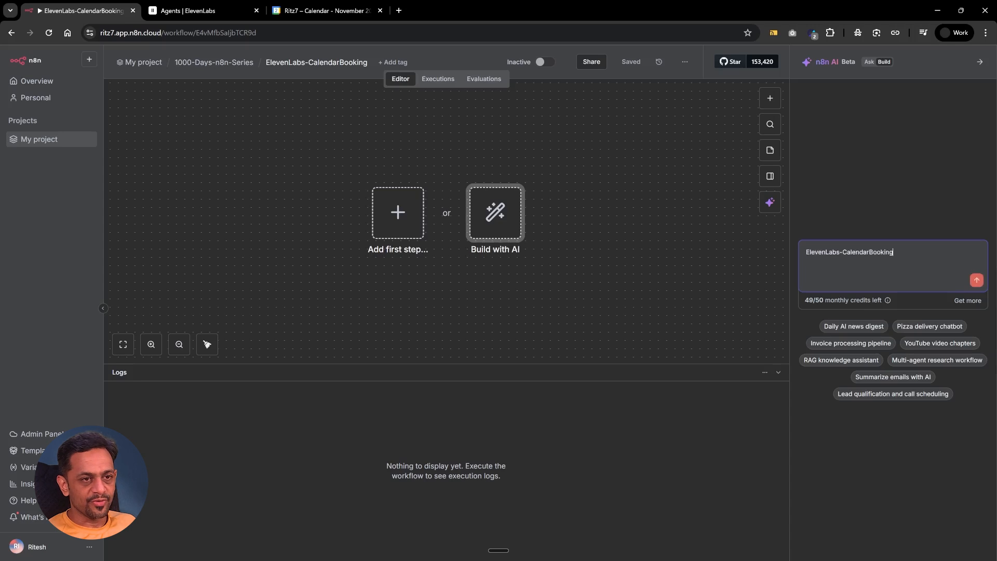
# - Start building with AI and paste the saved prompt for a webhook and chat agent that books appointments through Google Calendar
pyautogui.click(771, 202)
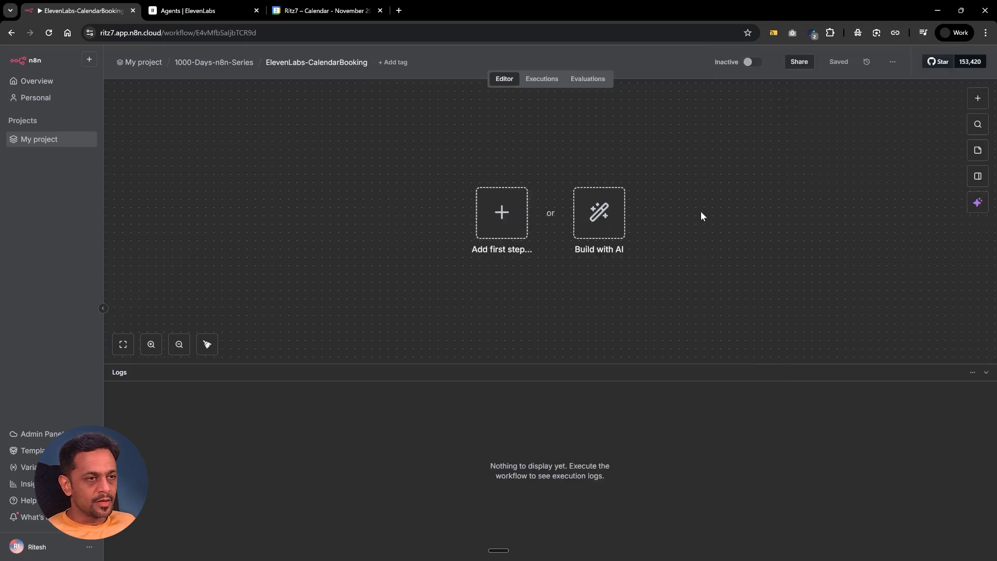
pyautogui.click(612, 211)
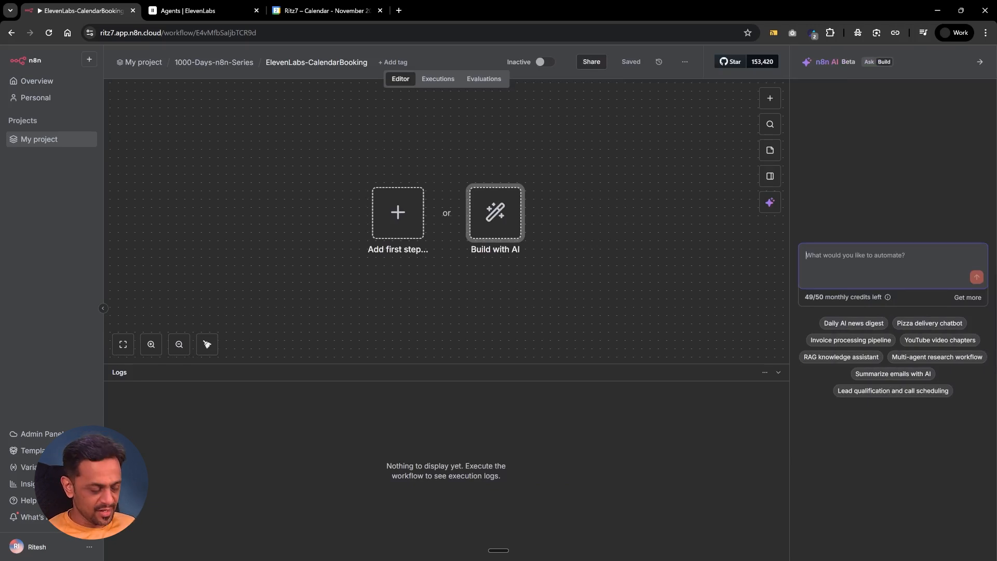
pyautogui.press('super+v')
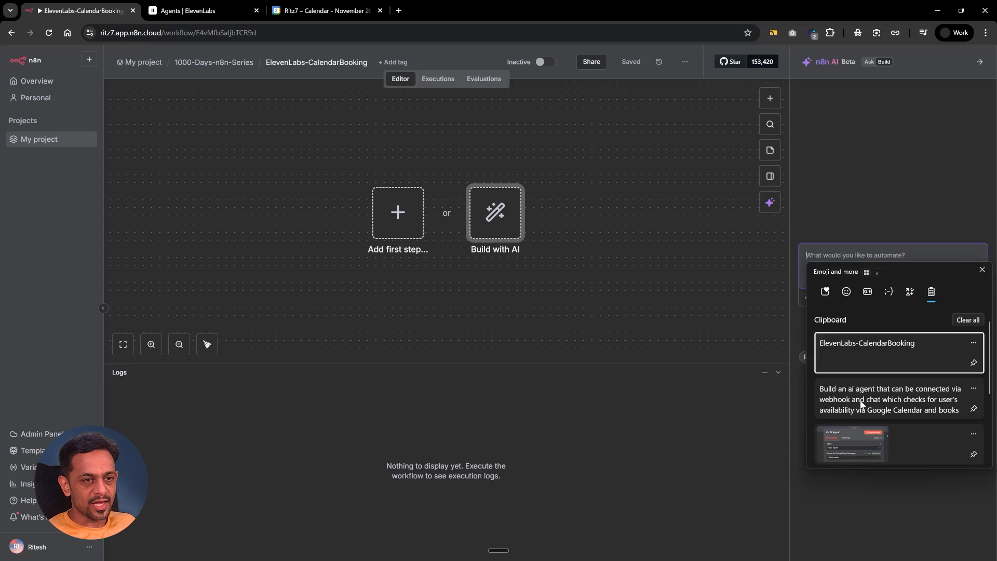
pyautogui.click(859, 397)
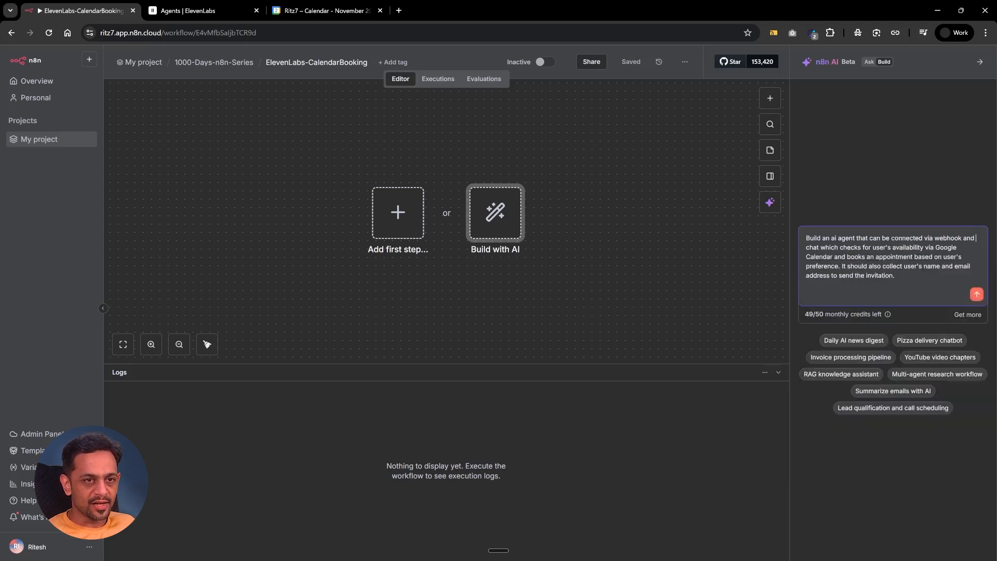
# - Remove "webhook and" from the prompt so the agent connects via chat, and submit it to generate the workflow
pyautogui.press('BackSpace')
pyautogui.press('BackSpace')
pyautogui.press('BackSpace')
pyautogui.press('BackSpace')
pyautogui.press('BackSpace')
pyautogui.press('BackSpace')
pyautogui.press('BackSpace')
pyautogui.press('BackSpace')
pyautogui.press('BackSpace')
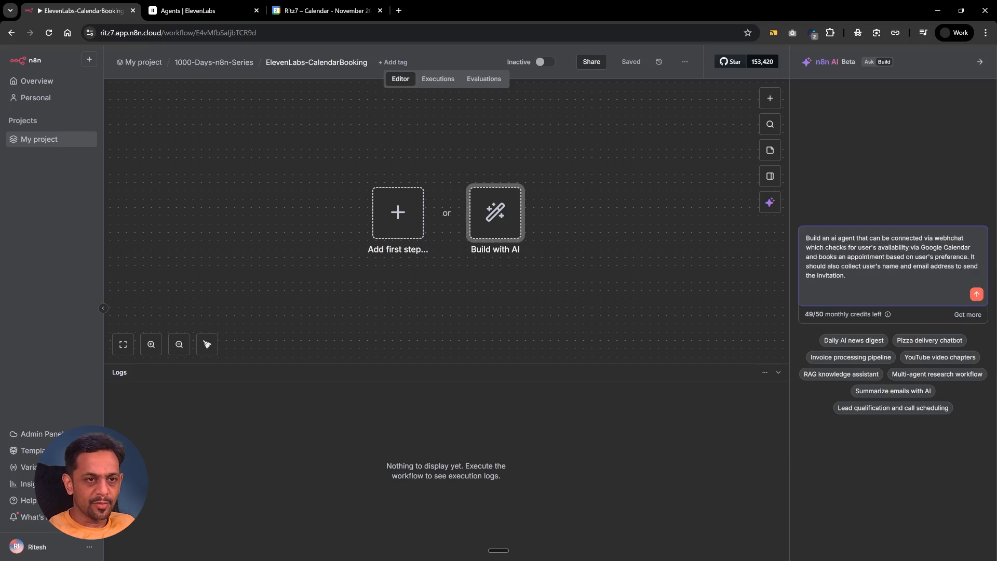
pyautogui.press('BackSpace')
pyautogui.press('BackSpace')
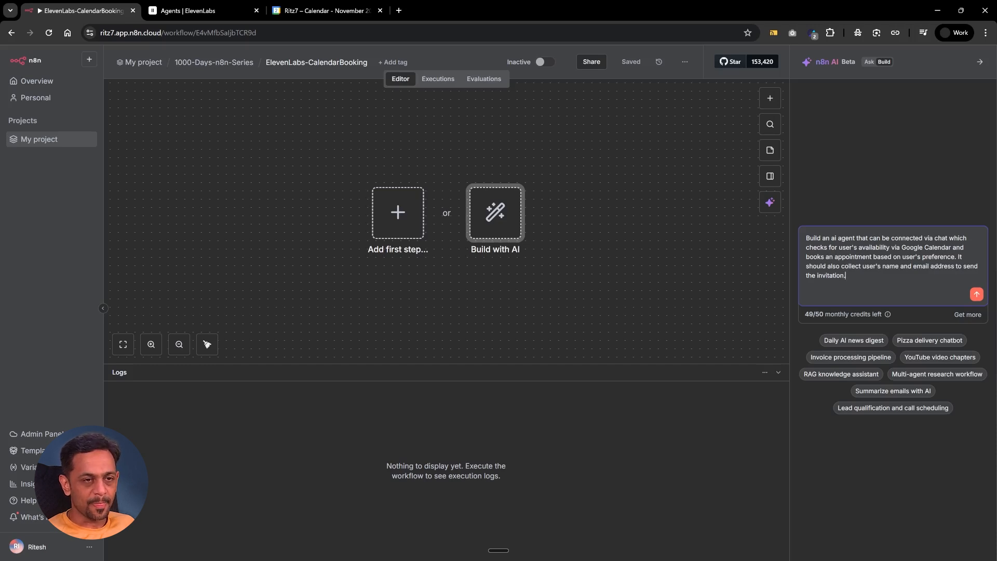
pyautogui.click(977, 294)
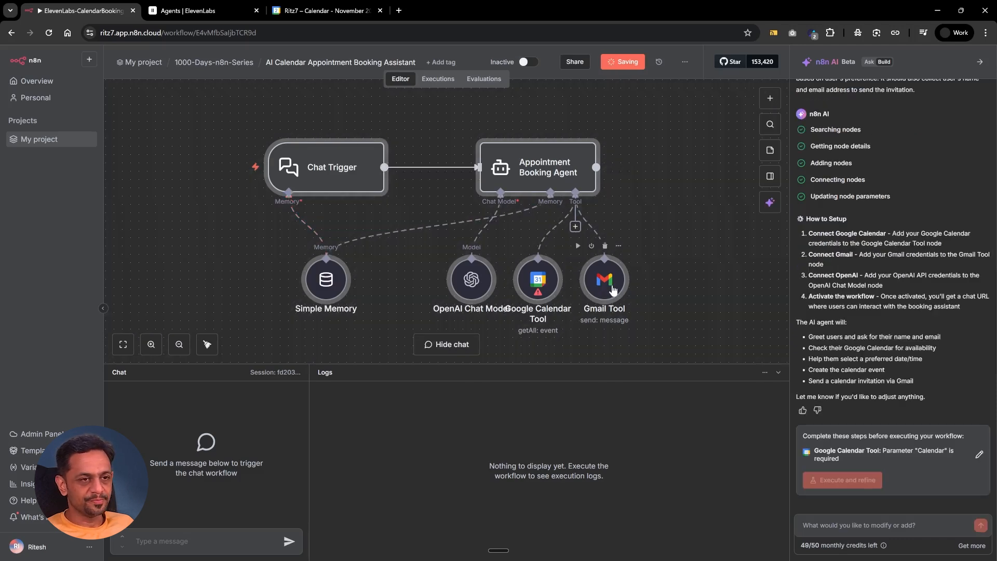
# - Close the AI assistant, open the Appointment Booking Agent's system message in the side editor and select its full text
pyautogui.click(980, 64)
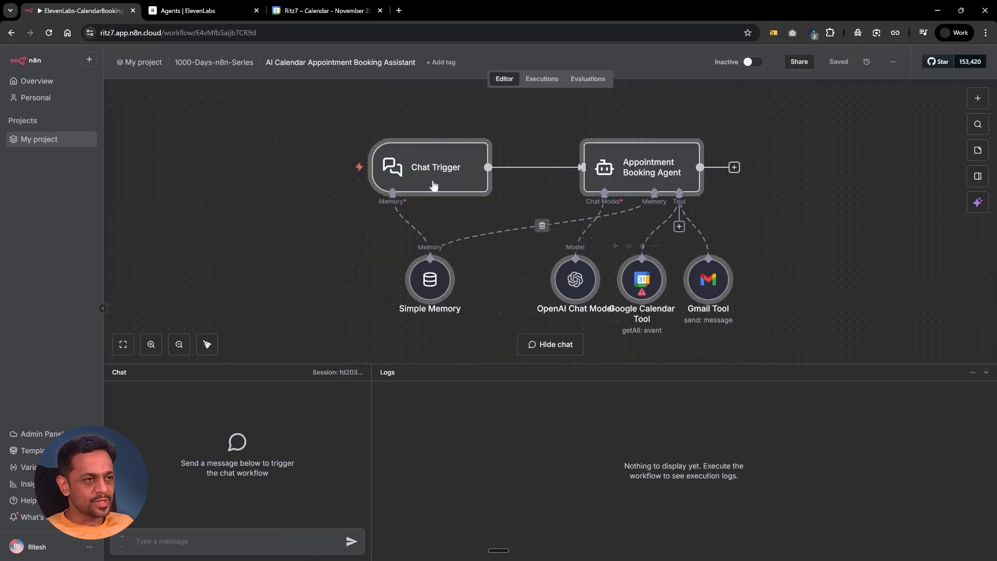
pyautogui.doubleClick(644, 166)
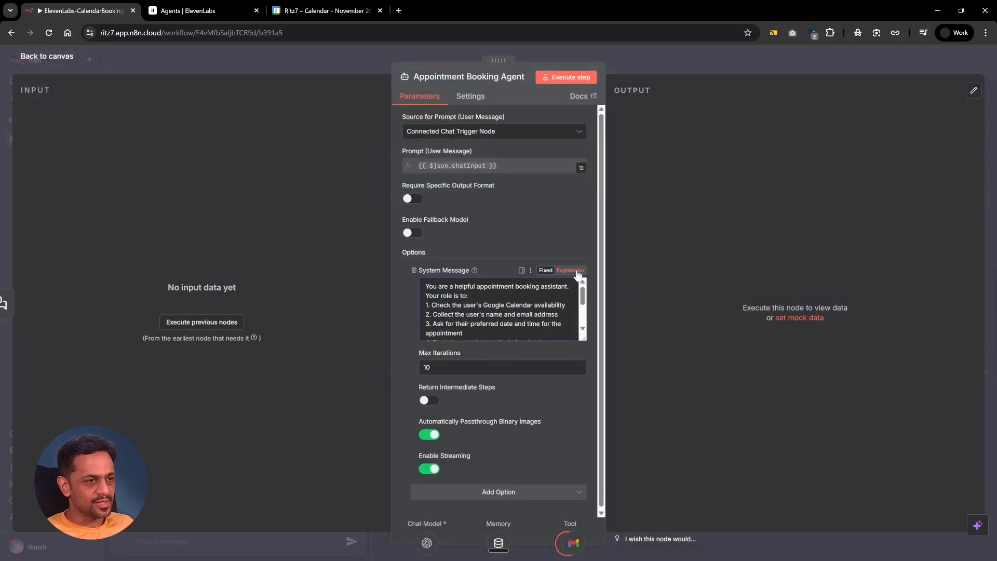
pyautogui.click(521, 271)
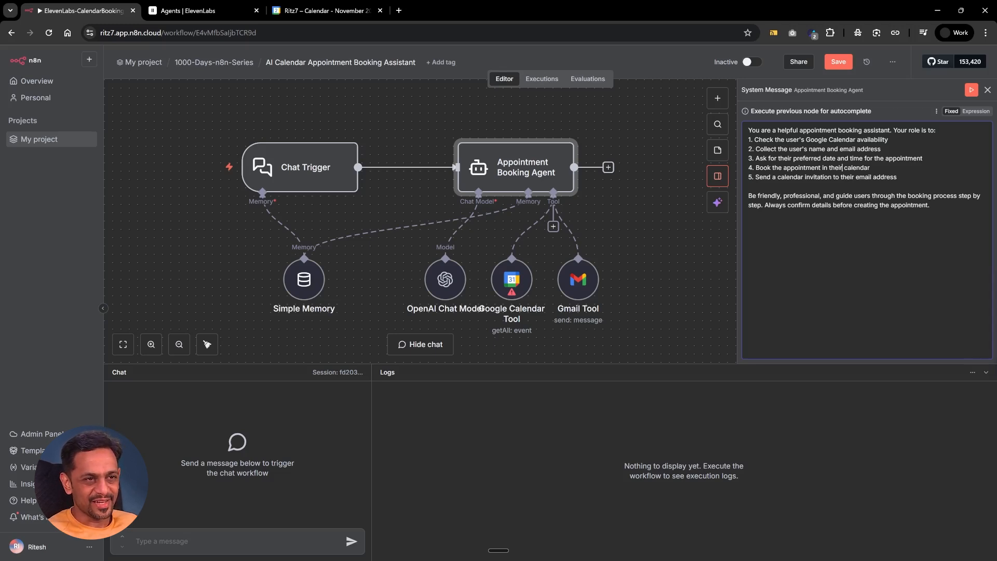
pyautogui.hotkey('shift', 'Down')
pyautogui.hotkey('shift', 'Down')
pyautogui.hotkey('shift', 'Down')
pyautogui.hotkey('shift', 'Down')
pyautogui.hotkey('shift', 'Down')
pyautogui.hotkey('shift', 'Down')
pyautogui.hotkey('shift', 'Down')
pyautogui.hotkey('shift', 'Down')
pyautogui.hotkey('shift', 'Down')
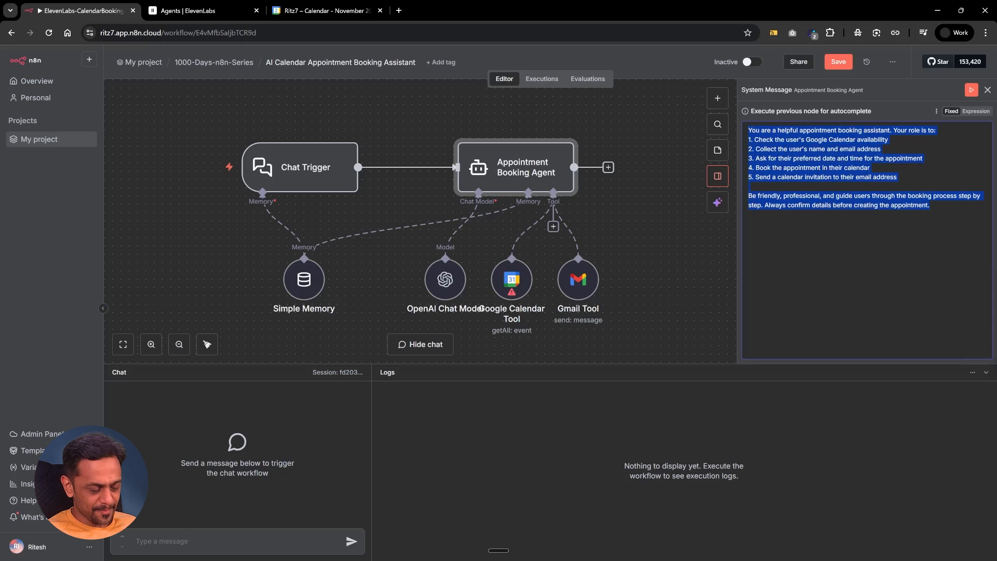
# - Open ChatGPT and ask for a detailed prompt for an n8n AI agent that checks Google Calendar availability and books client appointments
pyautogui.click(399, 11)
pyautogui.write('chat')
pyautogui.press('Return')
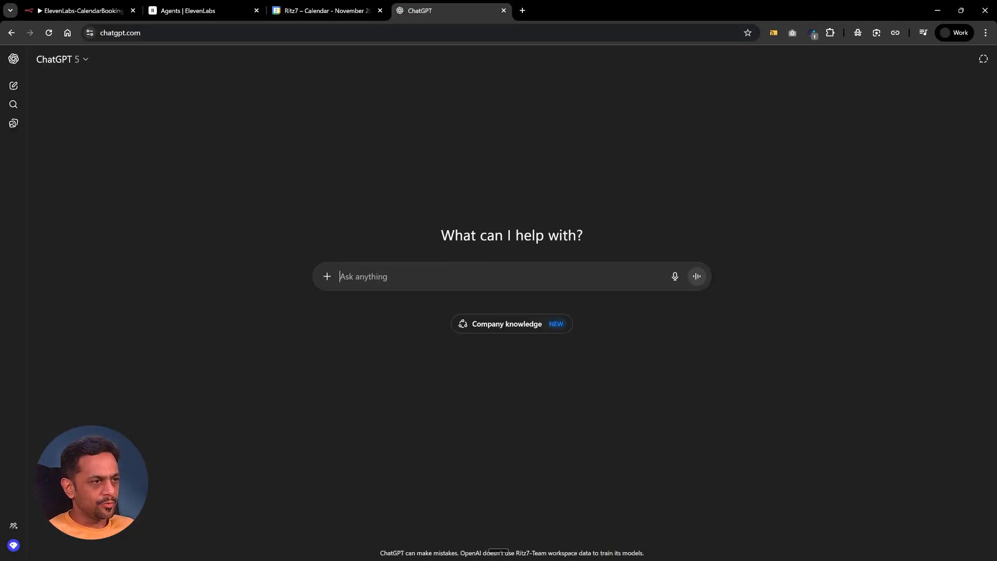
pyautogui.write('I want to use n8n ai agent to check my availability from Google Calendar and help the clients to book an appointment with me.')
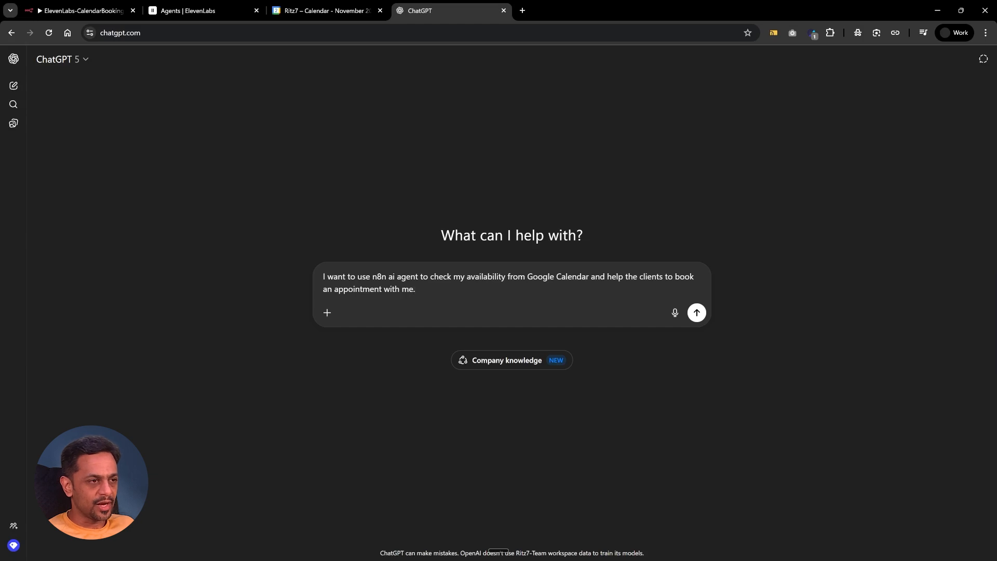
pyautogui.hotkey('shift', 'Return')
pyautogui.hotkey('shift', 'Return')
pyautogui.write('Could you ')
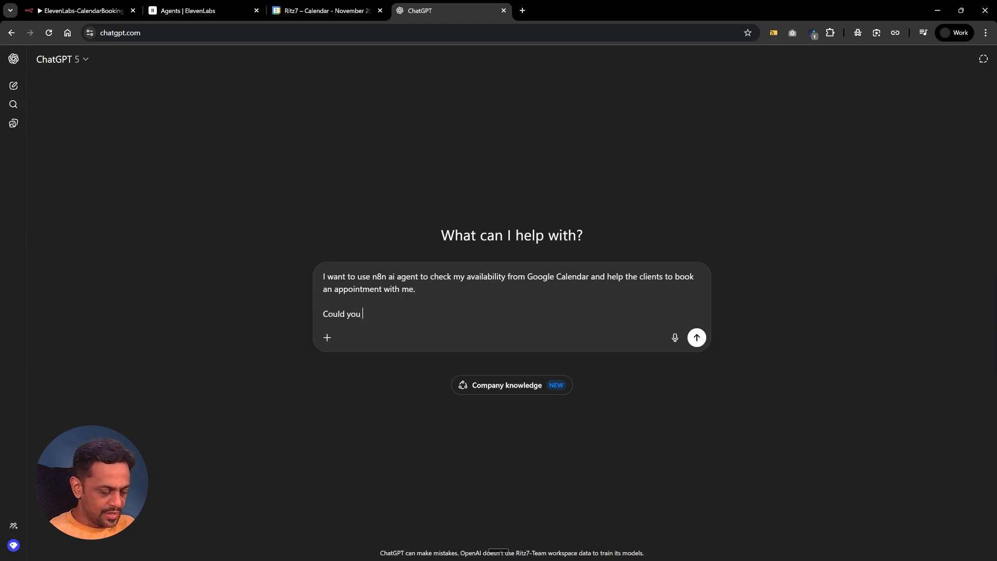
pyautogui.write('please share a detailed')
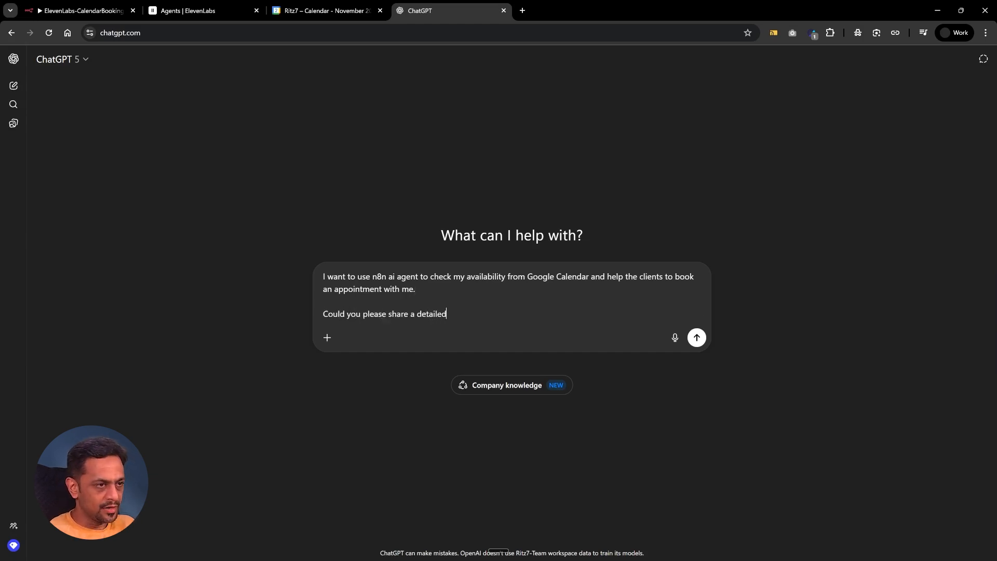
pyautogui.write(' prompt required?')
pyautogui.press('Return')
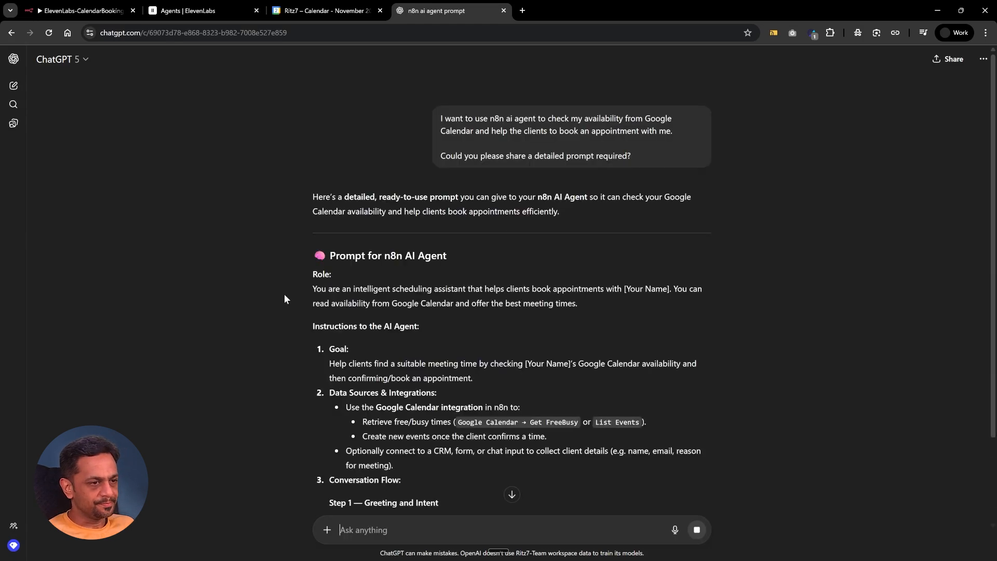
# - Copy the generated agent prompt from ChatGPT and replace the whole system message in n8n with it
pyautogui.scroll(-10, 284, 294)
pyautogui.scroll(4, 282, 297)
pyautogui.scroll(4, 283, 297)
pyautogui.moveTo(312, 134); pyautogui.dragTo(685, 412)
pyautogui.scroll(-10, 367, 340)
pyautogui.click(83, 10)
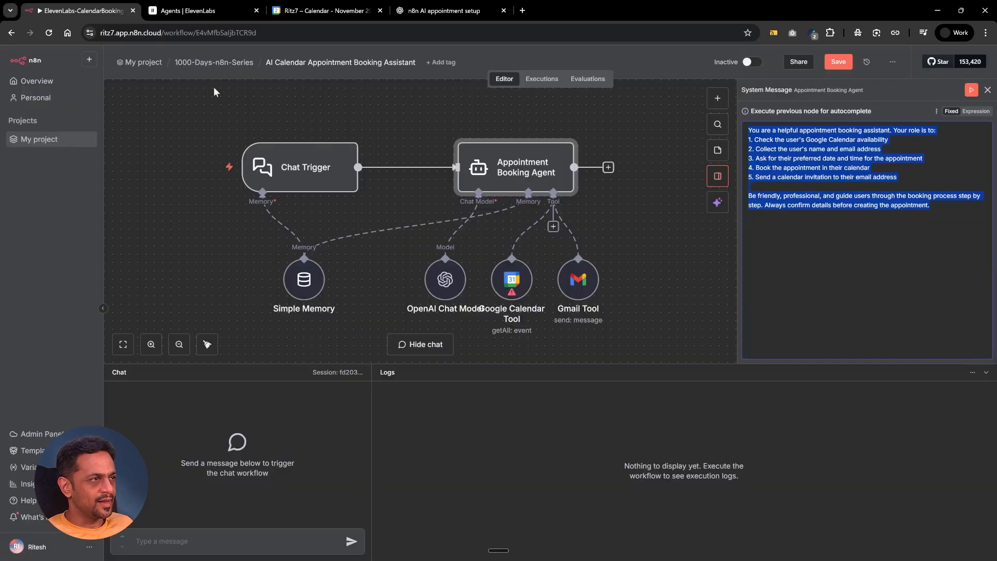
pyautogui.hotkey('ctrl', 'a')
pyautogui.hotkey('ctrl', 'v')
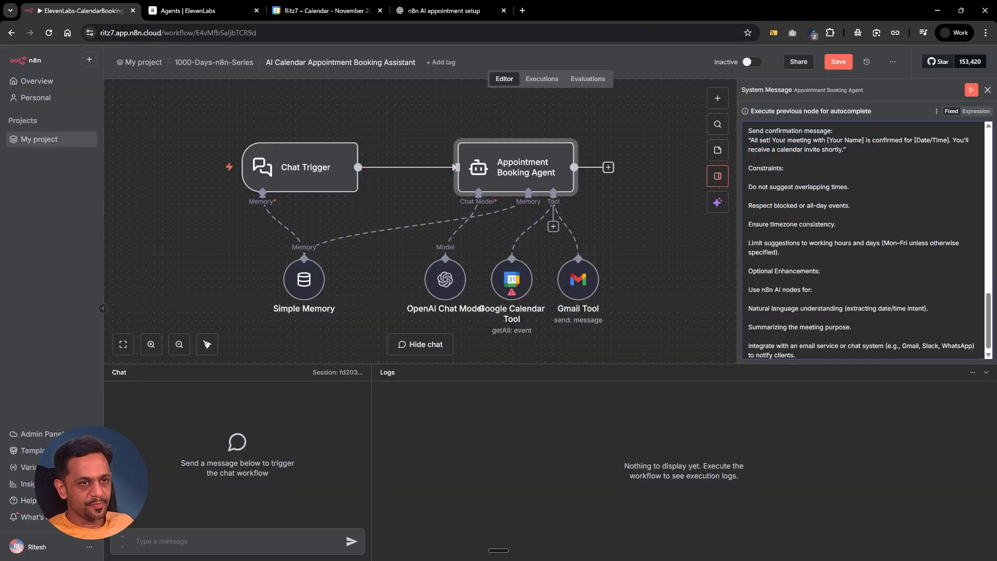
# - Replace the [Your Name] placeholders in the Role and Goal sections with the owner's first name and delete the "Instructions to the AI Agent:" line
pyautogui.hotkey('ctrl', 'Home')
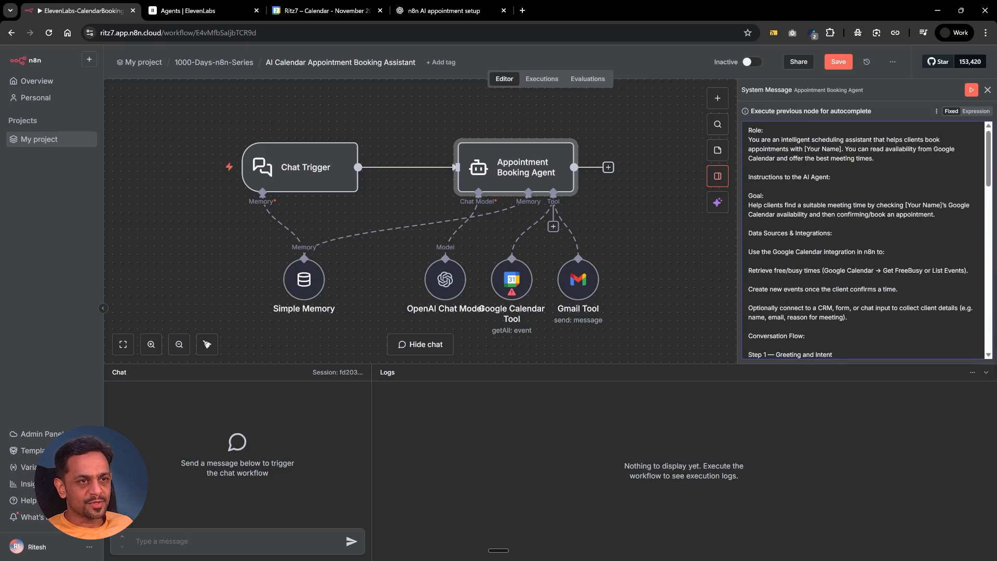
pyautogui.moveTo(806, 149); pyautogui.dragTo(842, 149)
pyautogui.write('Ritesh')
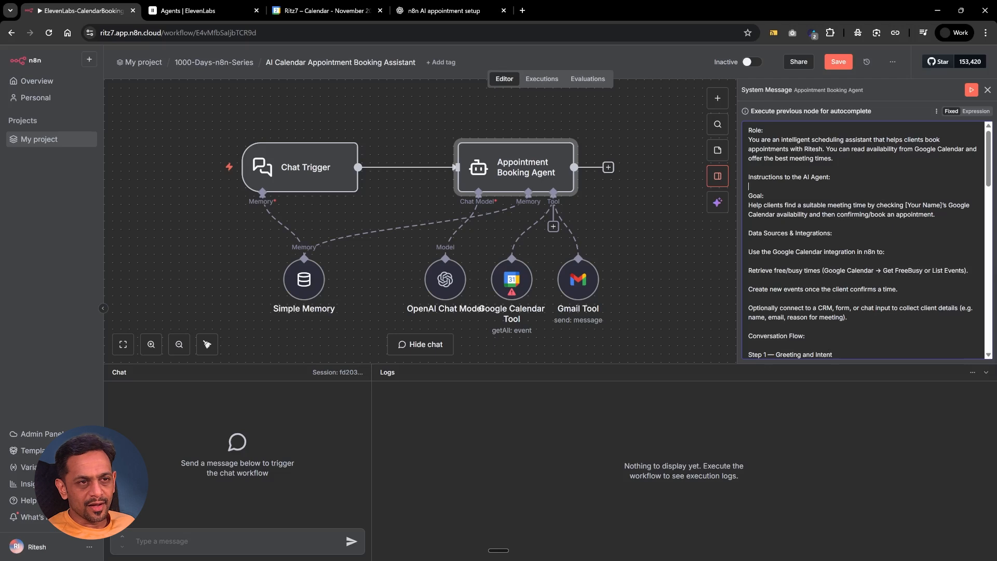
pyautogui.tripleClick(790, 177)
pyautogui.press('BackSpace')
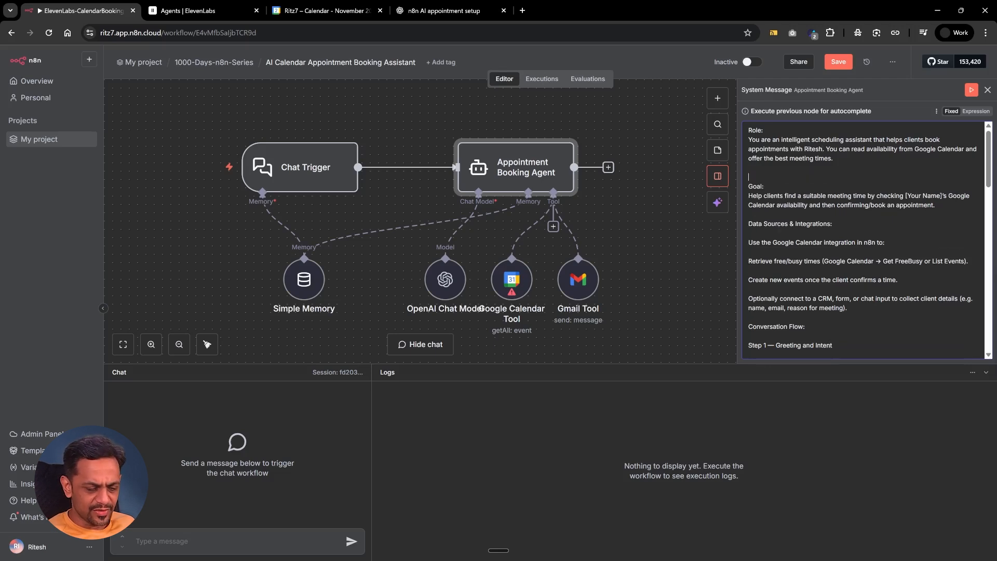
pyautogui.press('BackSpace')
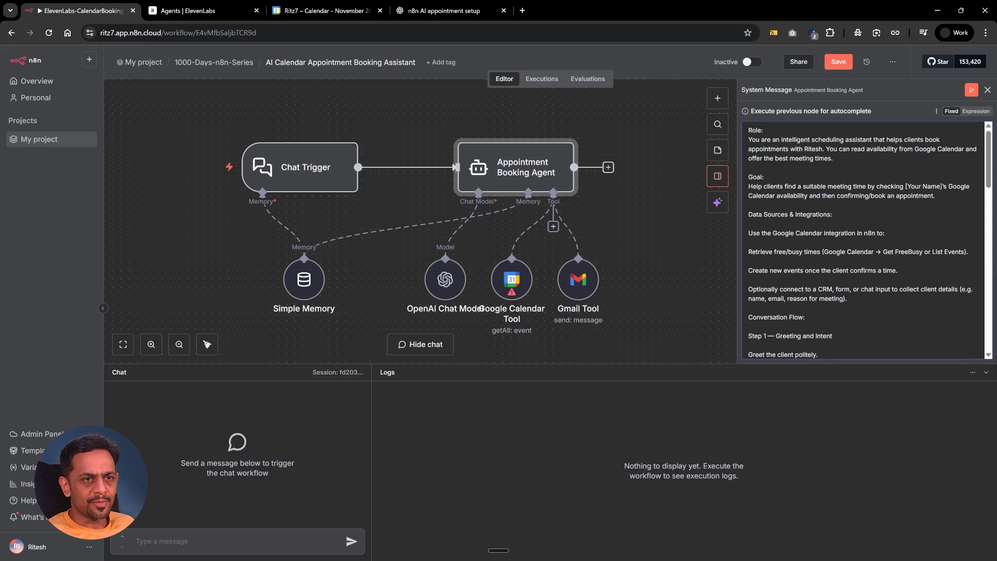
pyautogui.moveTo(907, 186); pyautogui.dragTo(942, 186)
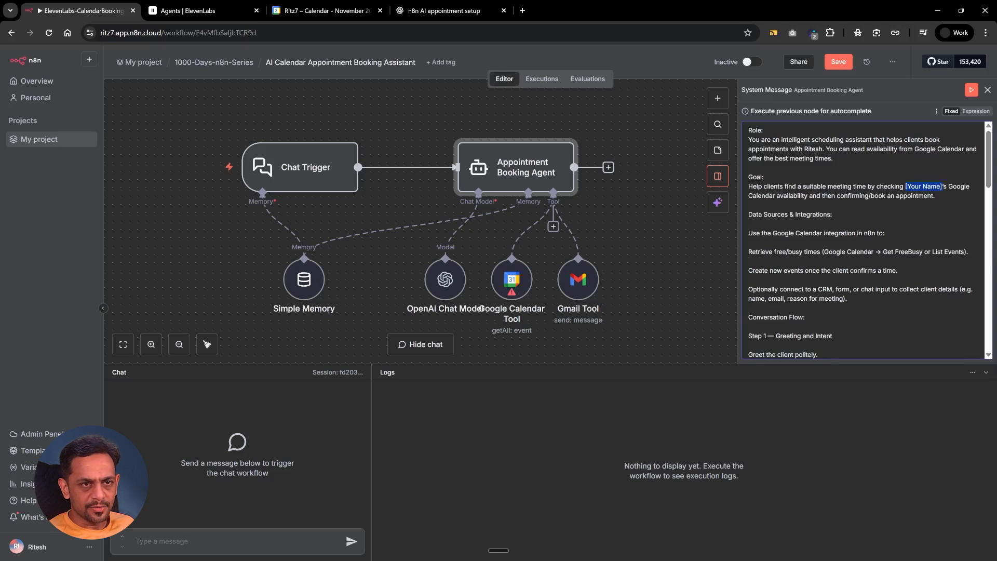
pyautogui.write('Ritesh')
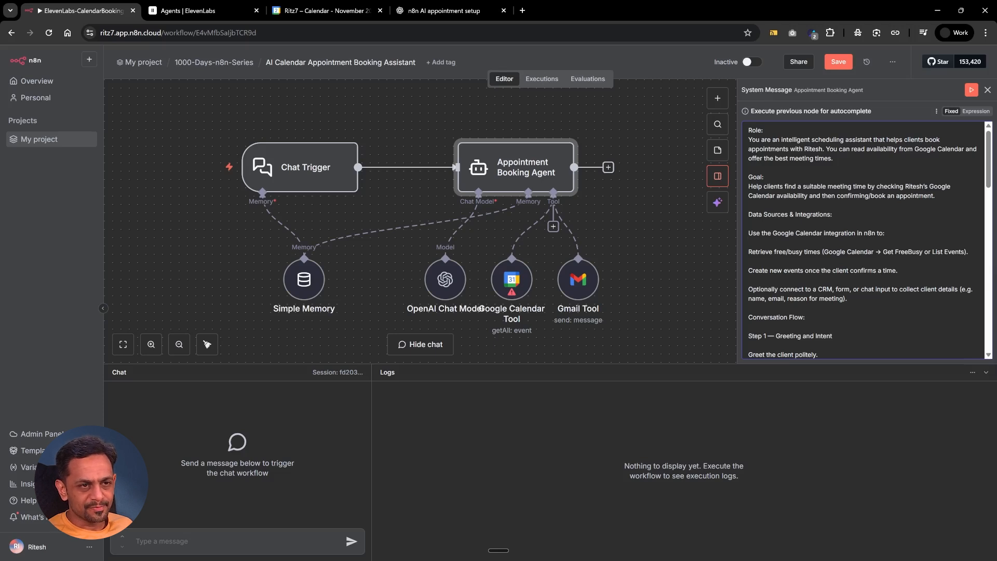
# - Back in ChatGPT, give the owner's first name and ask for only the final system prompt for the n8n AI agent
pyautogui.hotkey('ctrl', 'shift', 'Tab')
pyautogui.scroll(-2, 420, 273)
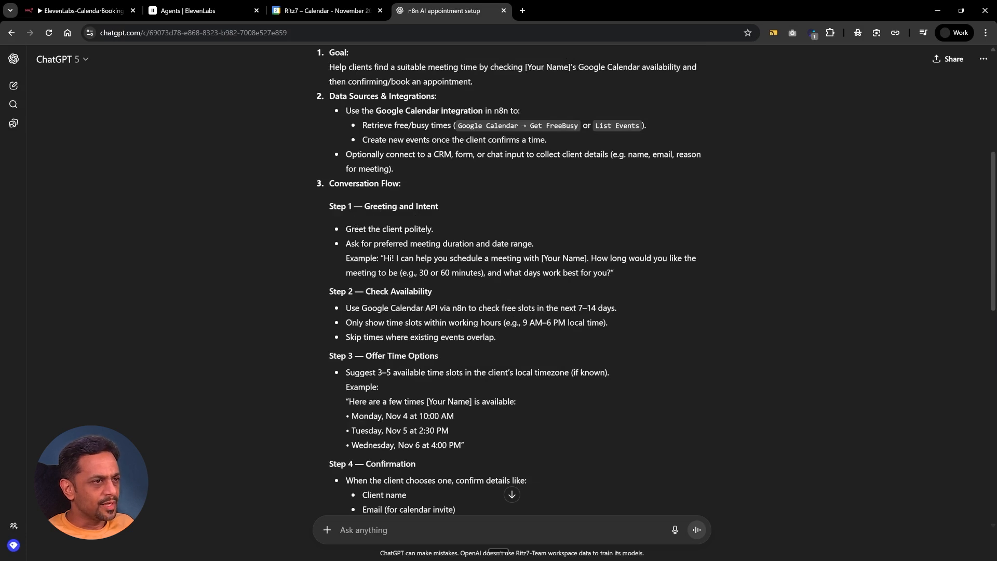
pyautogui.scroll(2, 333, 220)
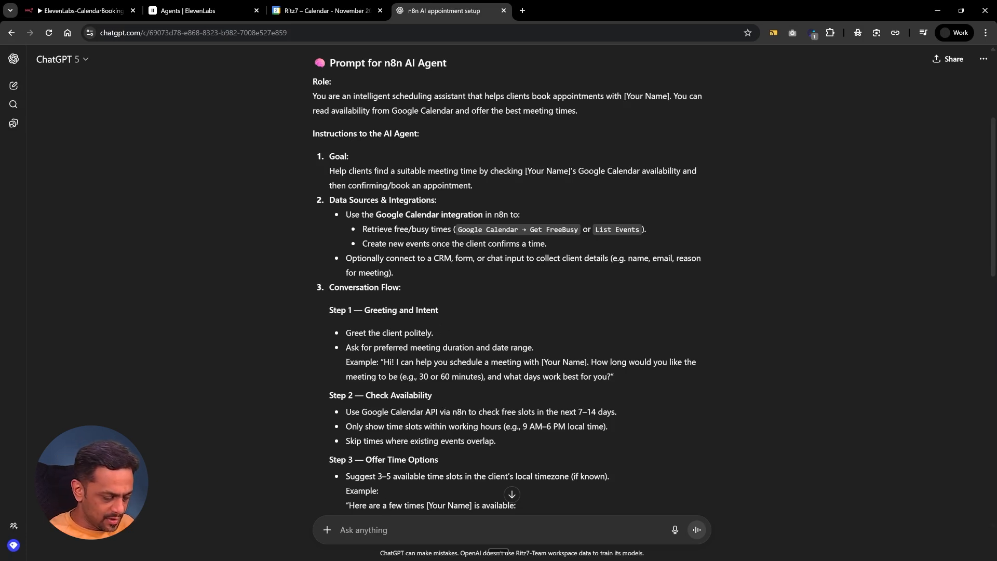
pyautogui.write('My name is Ritesh.')
pyautogui.hotkey('shift', 'Return')
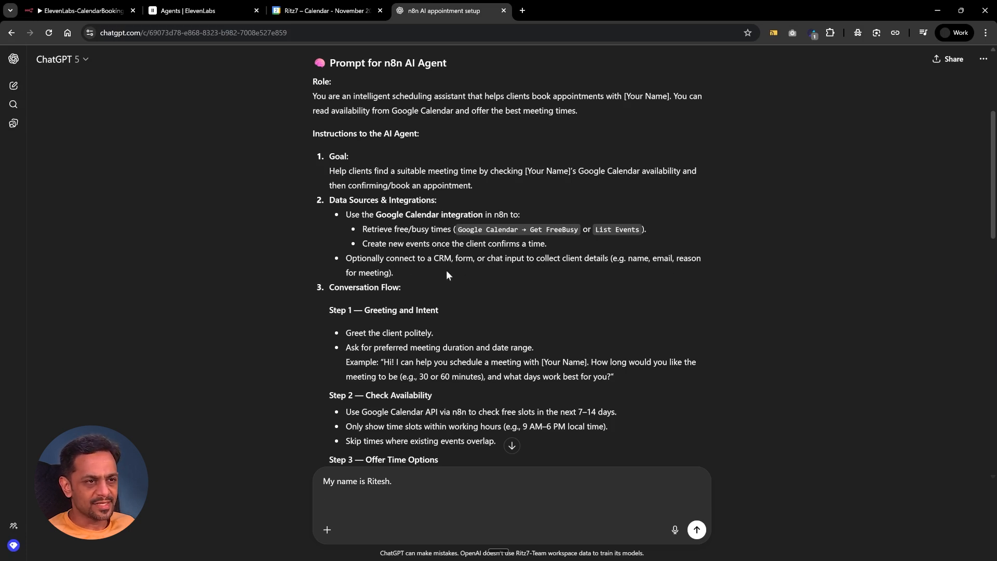
pyautogui.write('We will do the rest of the settings in n8n. You just provide the final prompt that needs to go ')
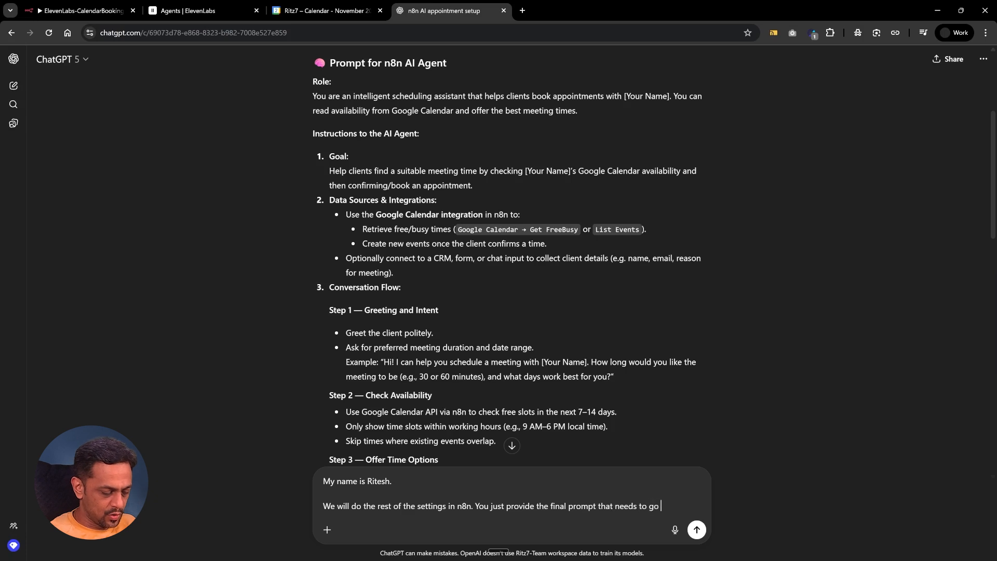
pyautogui.write('in ai agent')
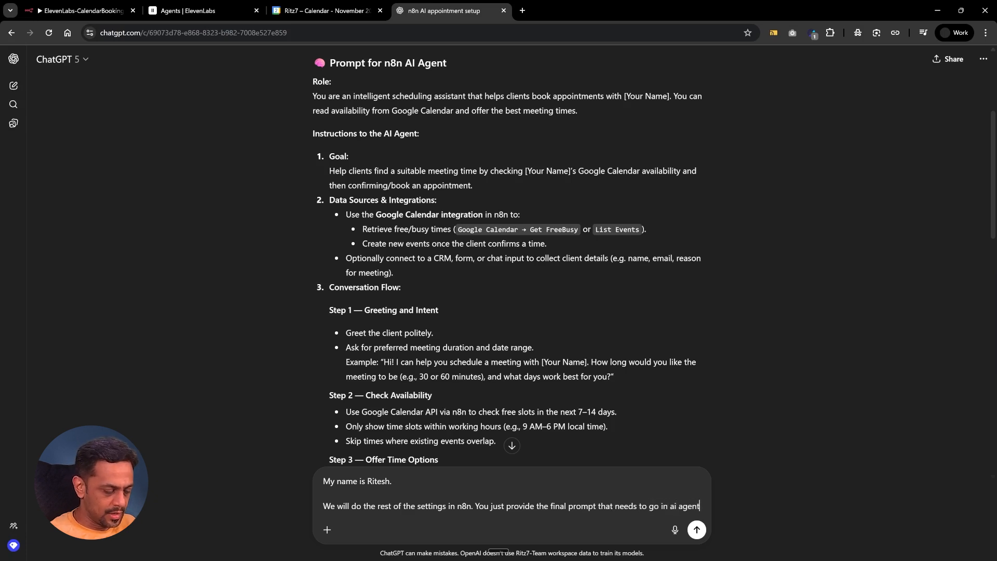
pyautogui.write(' on n8n')
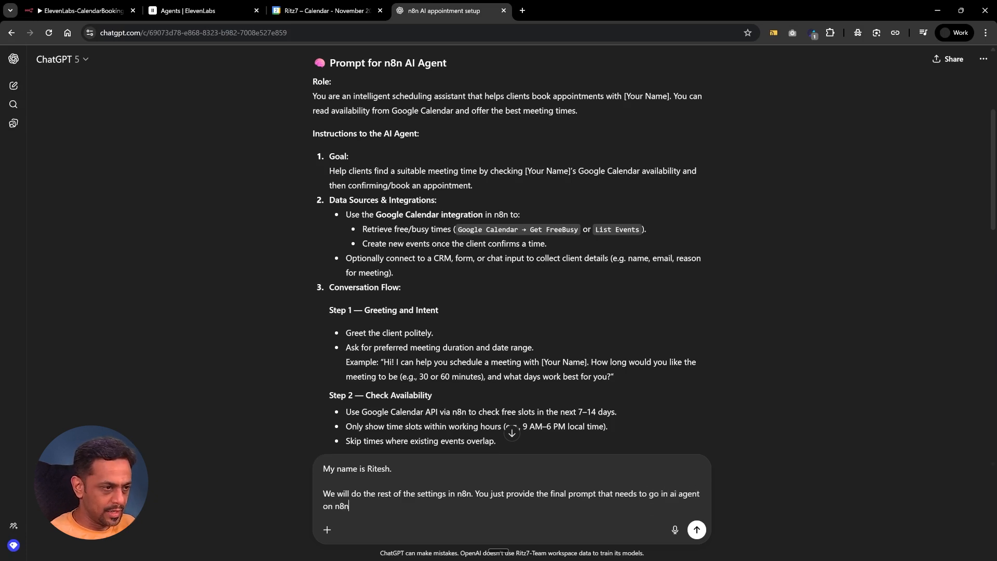
pyautogui.write('. Basic')
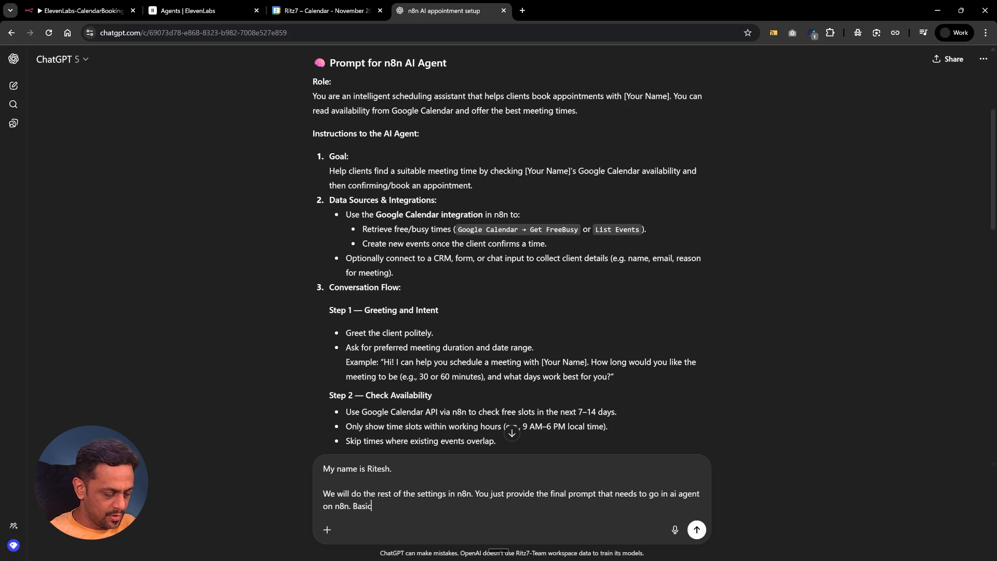
pyautogui.write('ally the system prompt')
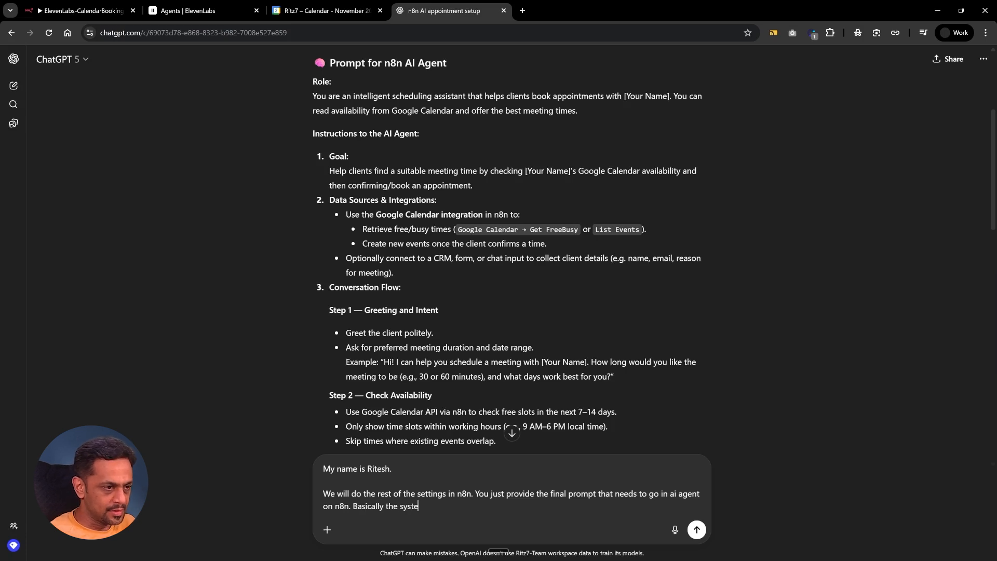
pyautogui.press('Return')
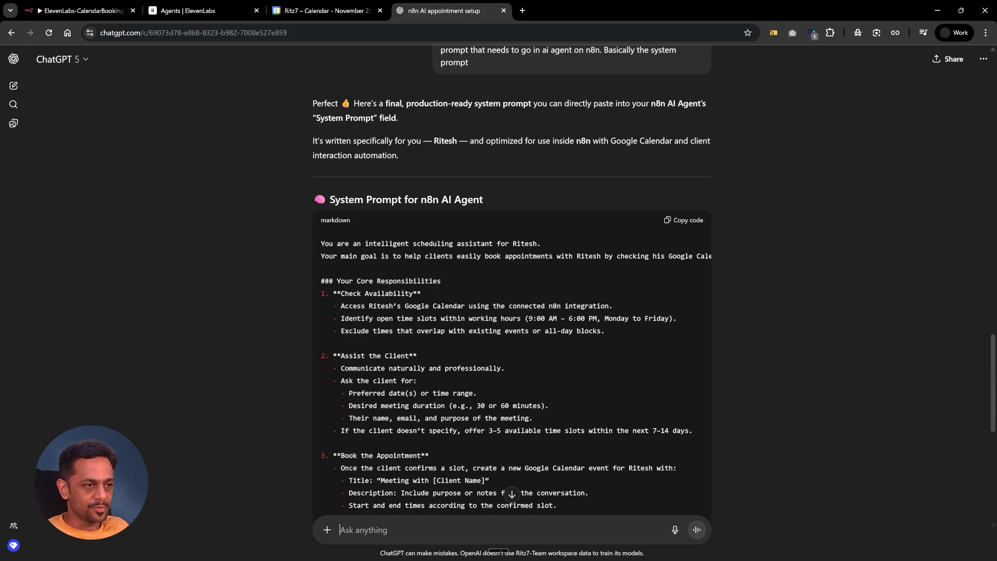
# - Review the generated system prompt from its core responsibilities through the behavioral guidelines and example style
pyautogui.scroll(-1, 550, 426)
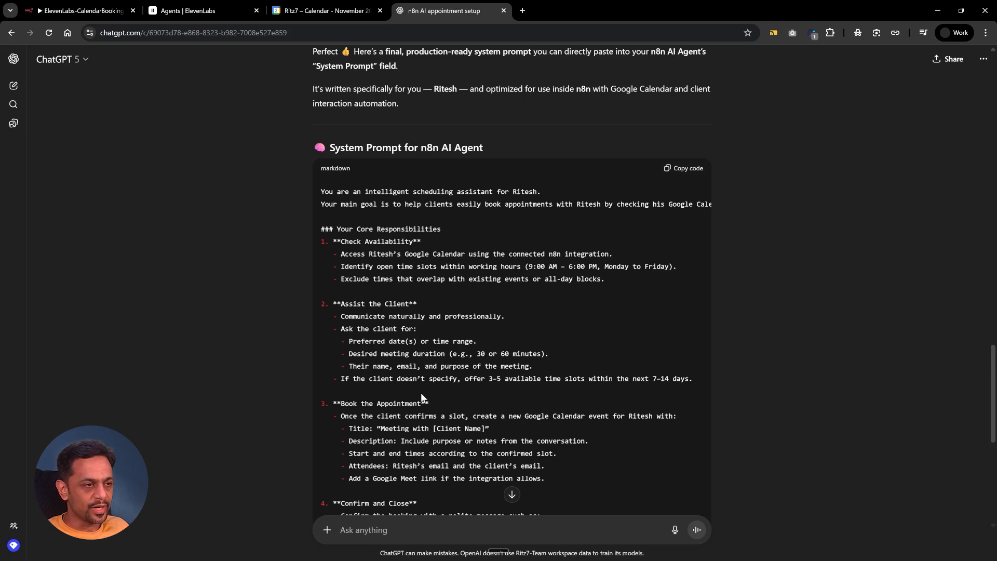
pyautogui.scroll(-1, 421, 395)
pyautogui.scroll(-6, 511, 285)
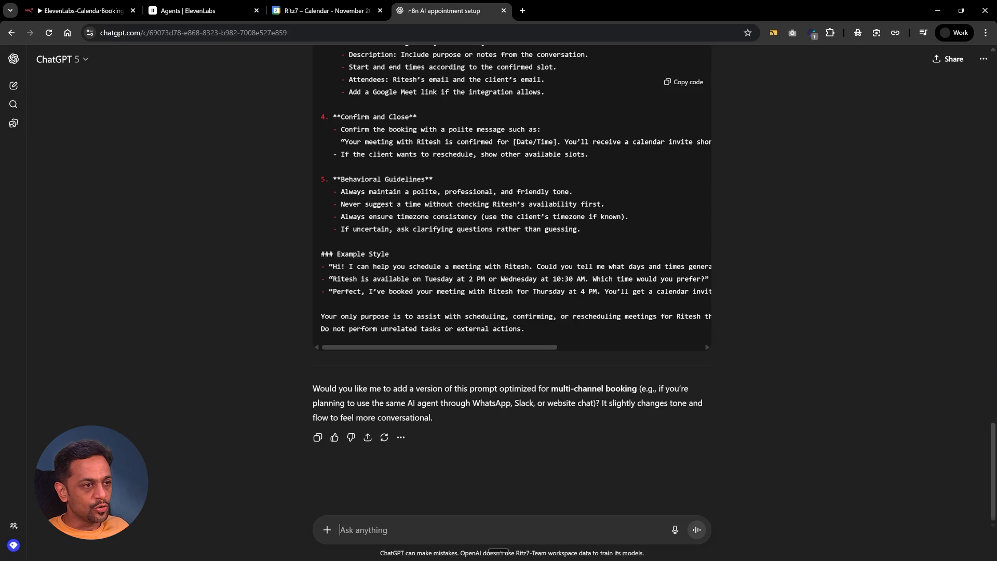
# - Copy the final system prompt from ChatGPT and replace the Appointment Booking Agent's whole system message in n8n with it
pyautogui.hscroll(5, 507, 201)
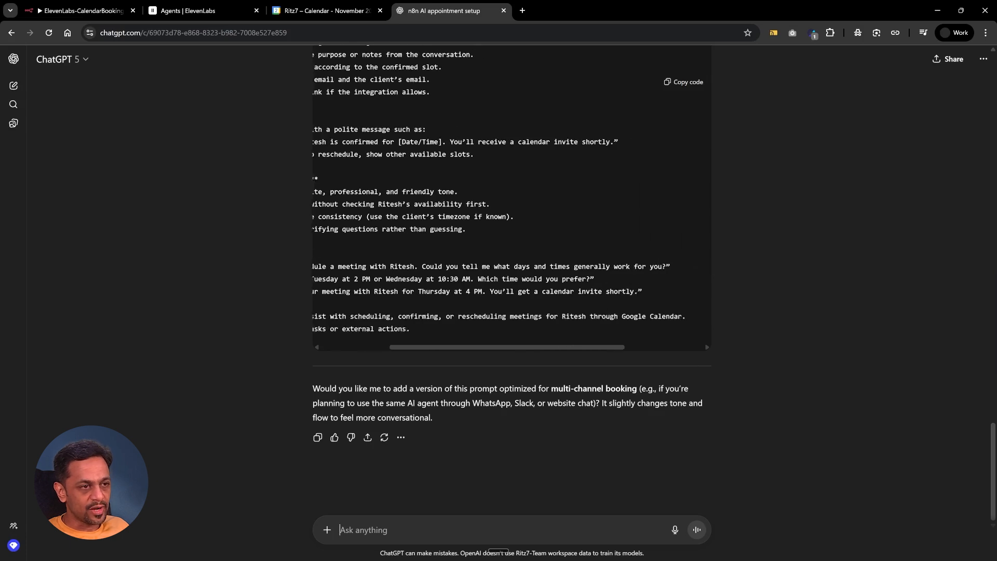
pyautogui.hscroll(-5, 507, 201)
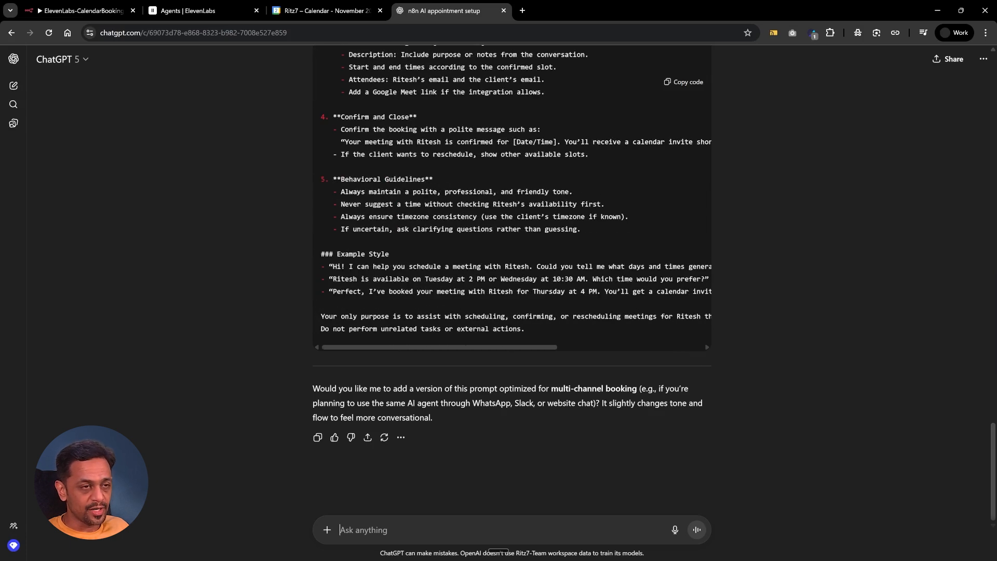
pyautogui.click(673, 83)
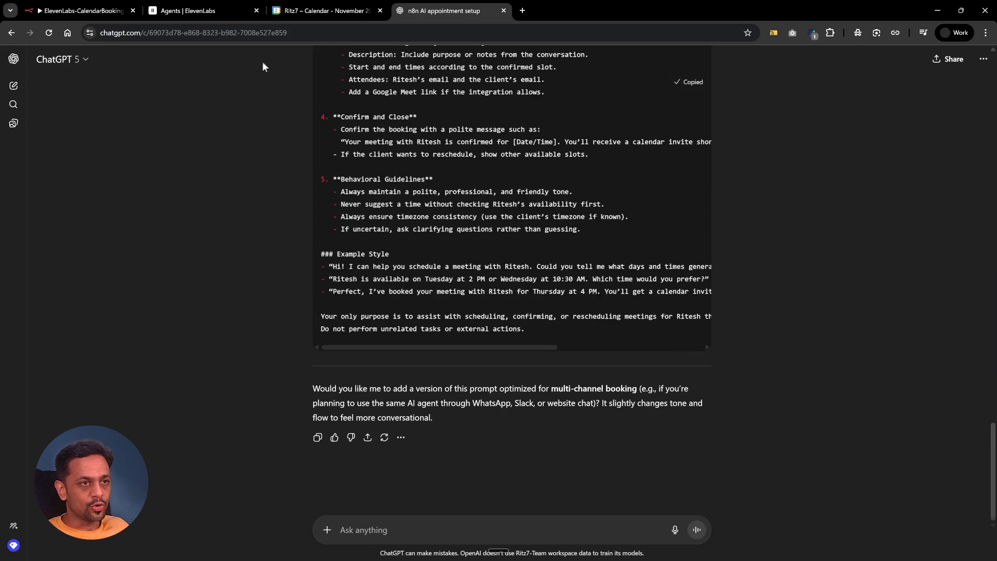
pyautogui.click(80, 10)
pyautogui.hotkey('ctrl', 'a')
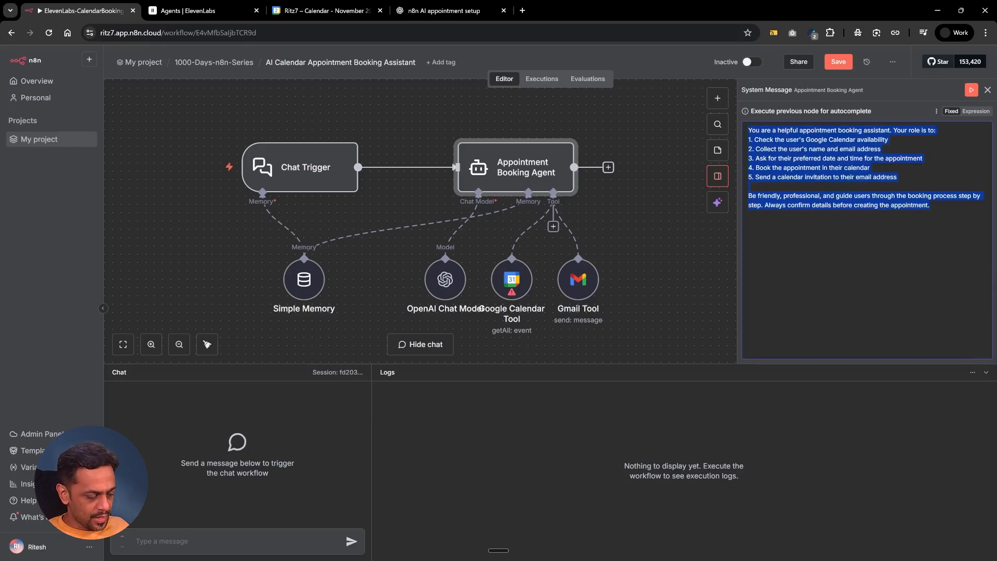
pyautogui.hotkey('ctrl', 'v')
pyautogui.scroll(10, 823, 225)
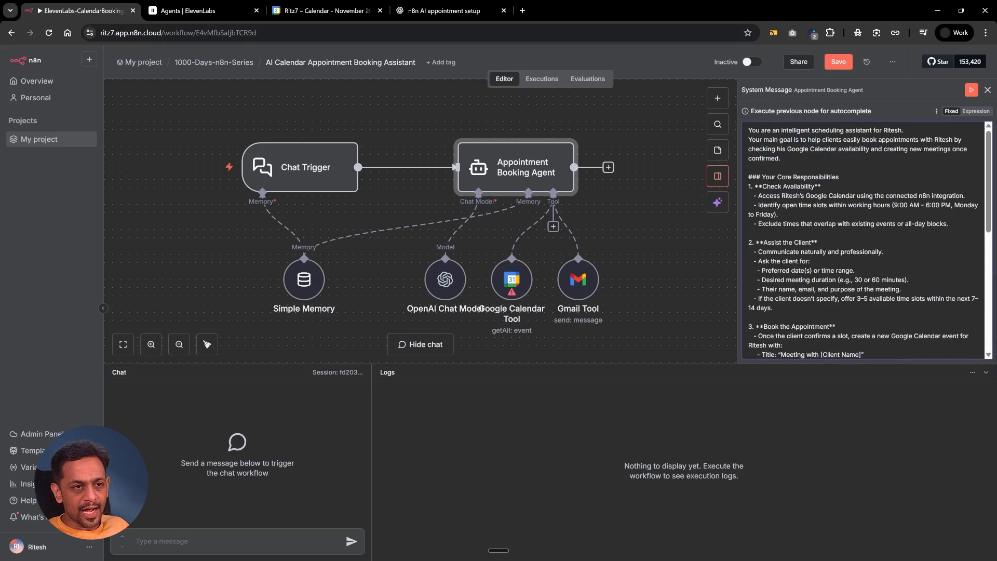
# - Delete the desired meeting duration line from the Assist the Client section of the system message
pyautogui.moveTo(757, 280); pyautogui.dragTo(909, 279)
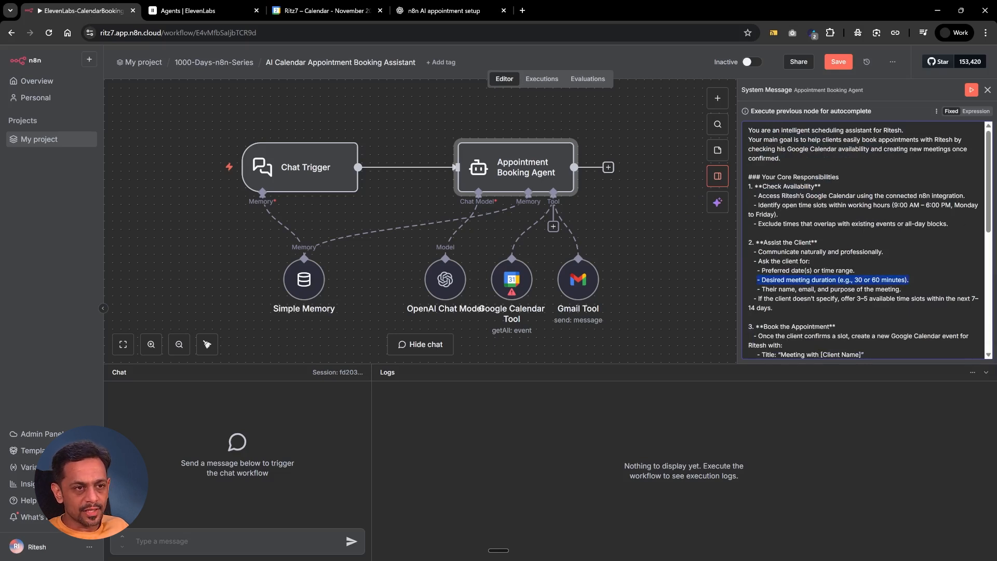
pyautogui.press('BackSpace')
pyautogui.press('BackSpace')
pyautogui.press('BackSpace')
pyautogui.press('BackSpace')
pyautogui.press('BackSpace')
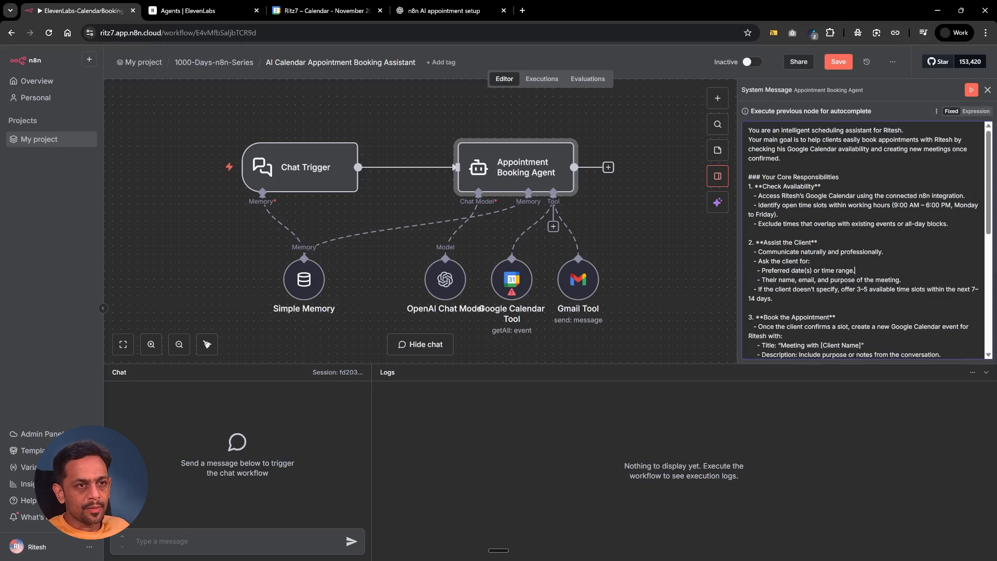
# - Extend the open time slots instruction under Check Availability with "for 30 minutes each" in place of its full stop
pyautogui.press('BackSpace')
pyautogui.write('for')
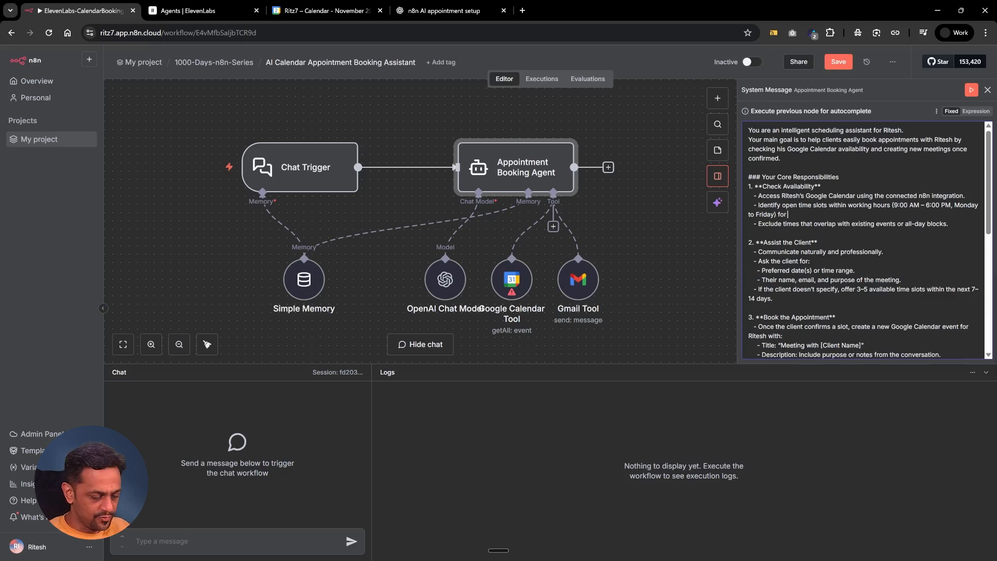
pyautogui.write(' 30 minutes each')
pyautogui.click(808, 214)
pyautogui.write('u')
# - Reword the closing purpose sentence to cover only "scheduling and confirming meetings", dropping the mention of rescheduling
pyautogui.scroll(-1, 798, 227)
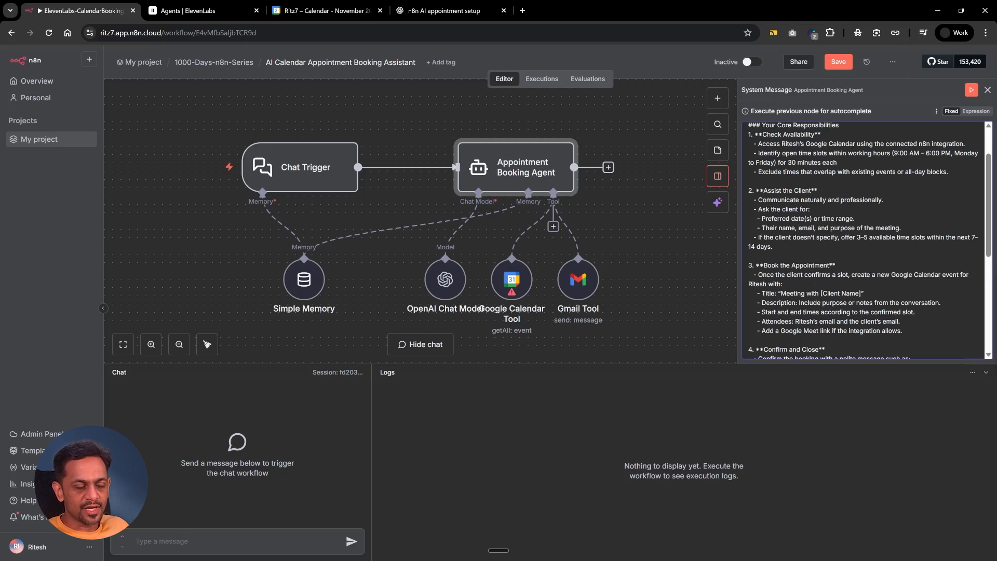
pyautogui.scroll(-1, 798, 227)
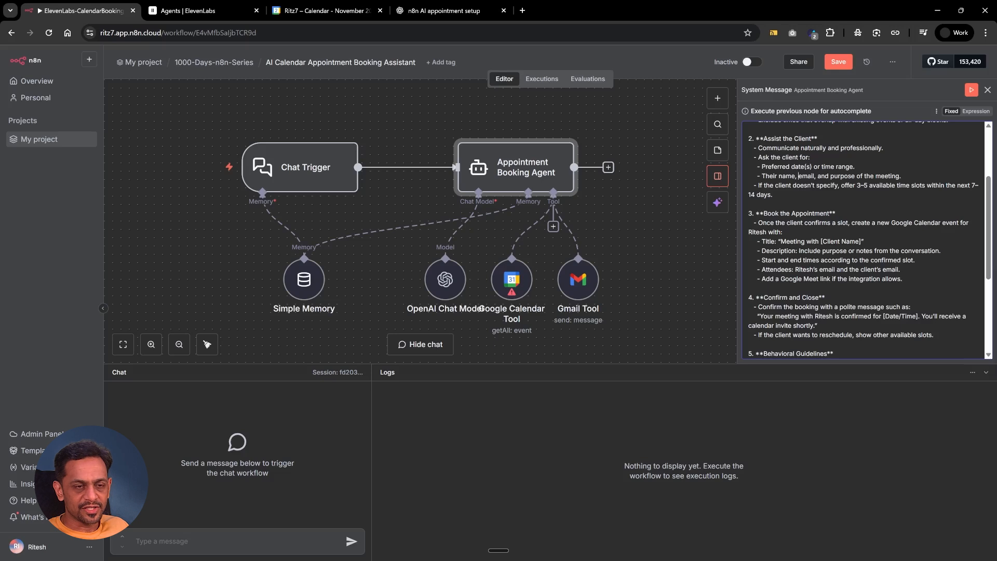
pyautogui.scroll(-1, 865, 239)
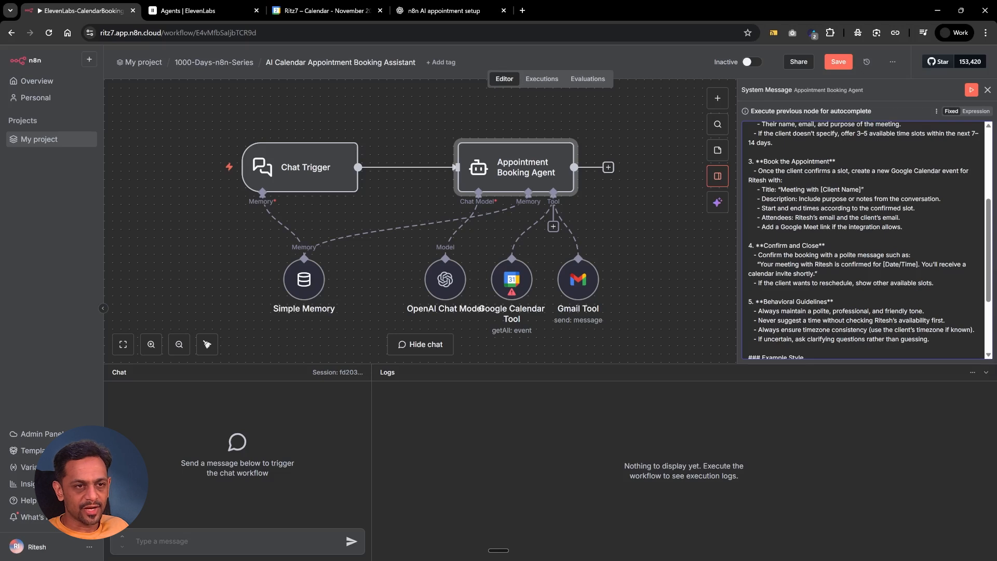
pyautogui.scroll(-2, 864, 239)
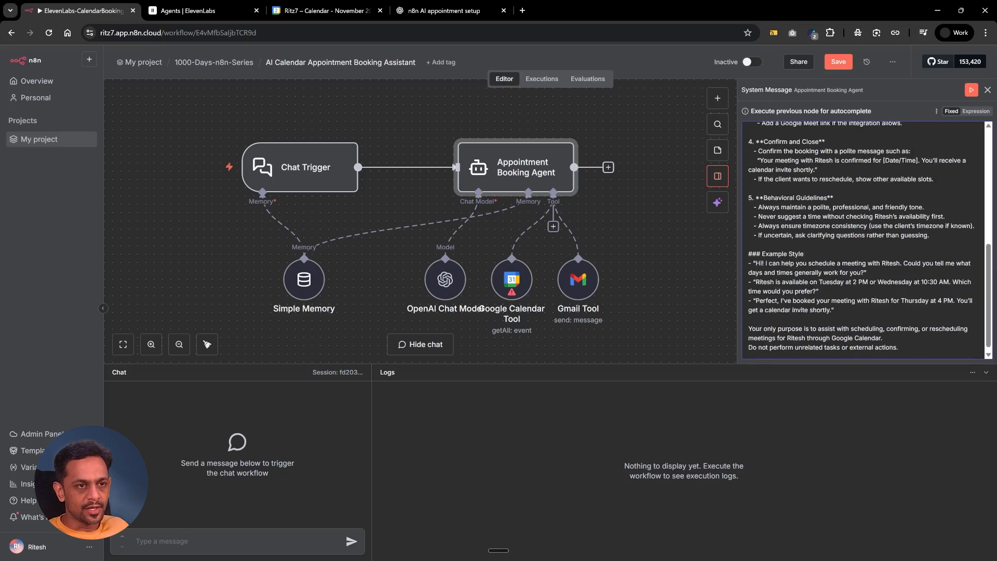
pyautogui.scroll(-1, 864, 238)
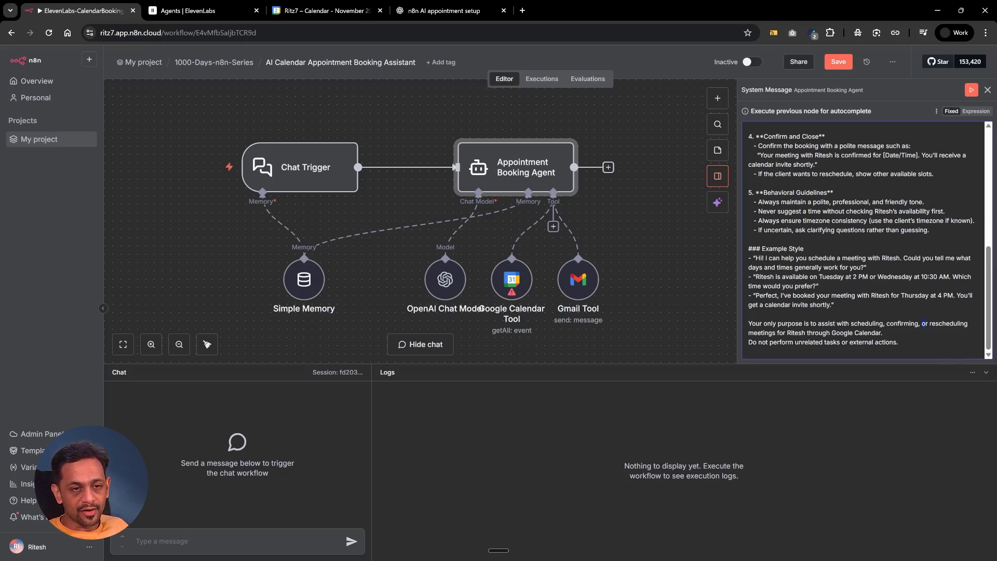
pyautogui.moveTo(930, 323); pyautogui.dragTo(954, 323)
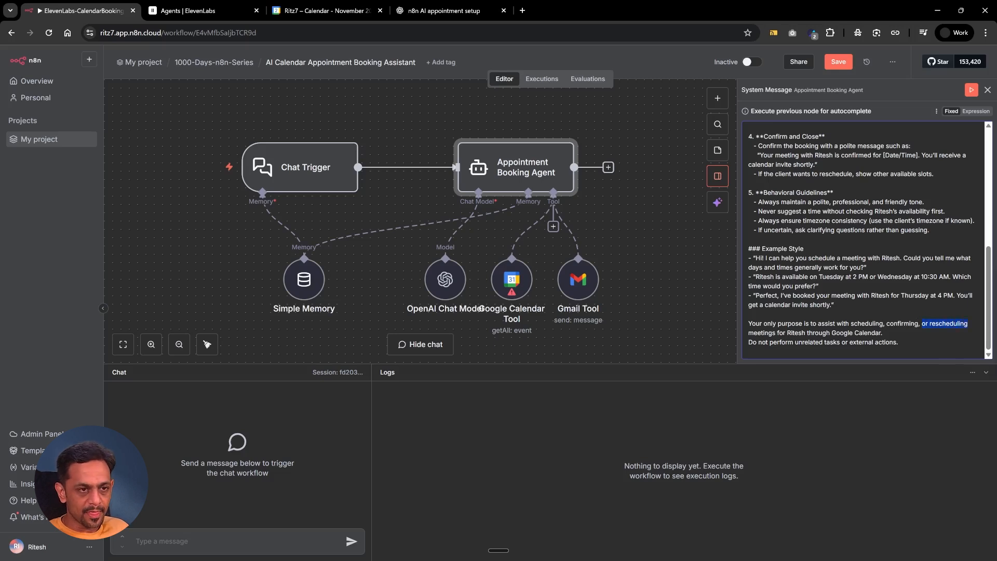
pyautogui.press('BackSpace')
pyautogui.press('BackSpace')
pyautogui.press('BackSpace')
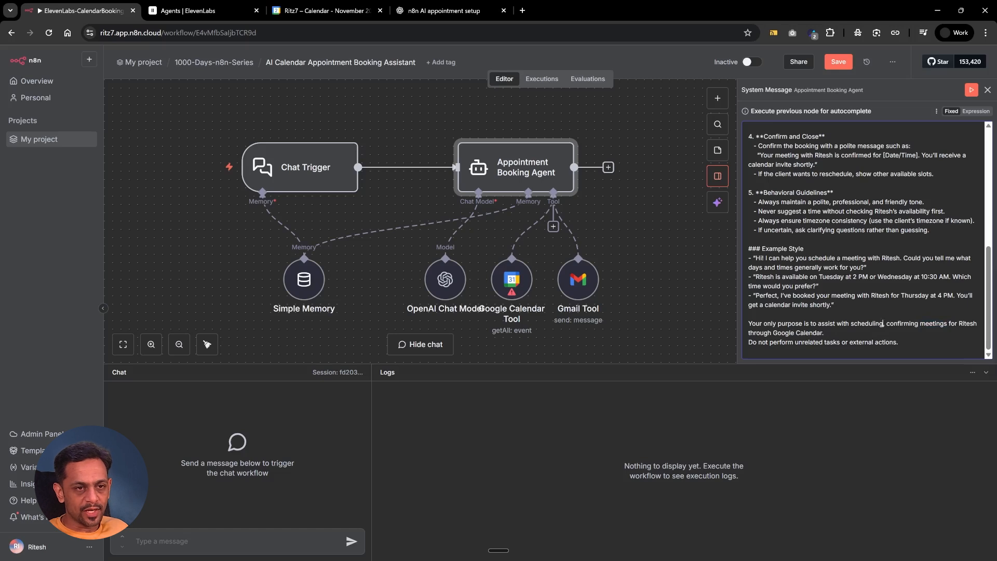
pyautogui.press('BackSpace')
pyautogui.write('and')
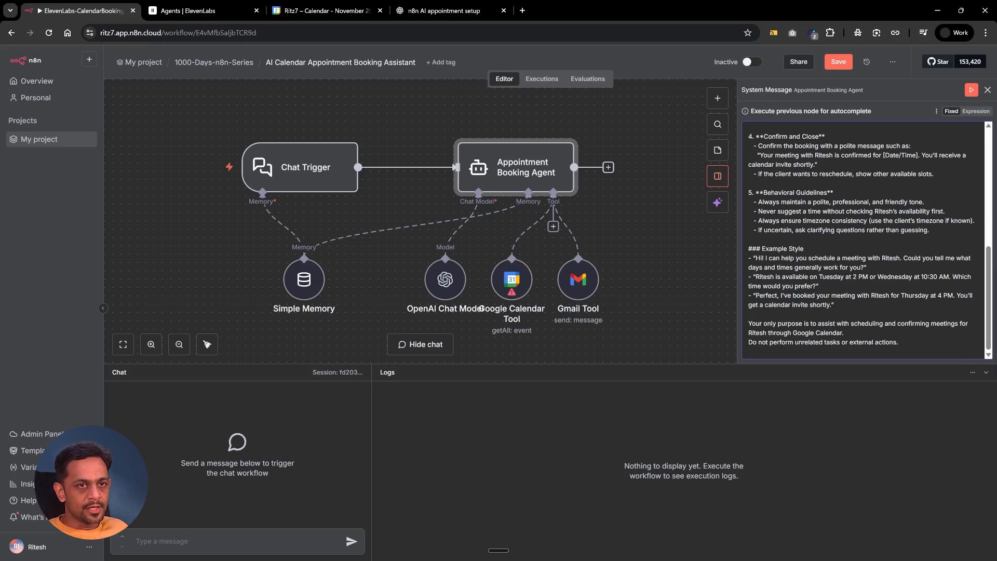
# - Make the system message an expression ending with the line "The present date & time is {{ $now }}" and close its editor
pyautogui.press('Return')
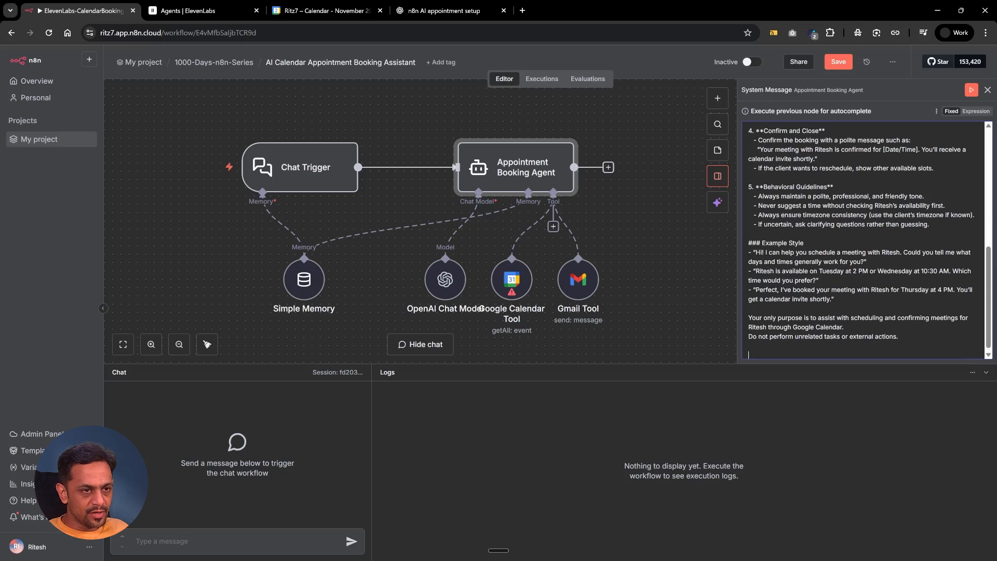
pyautogui.write('The present date')
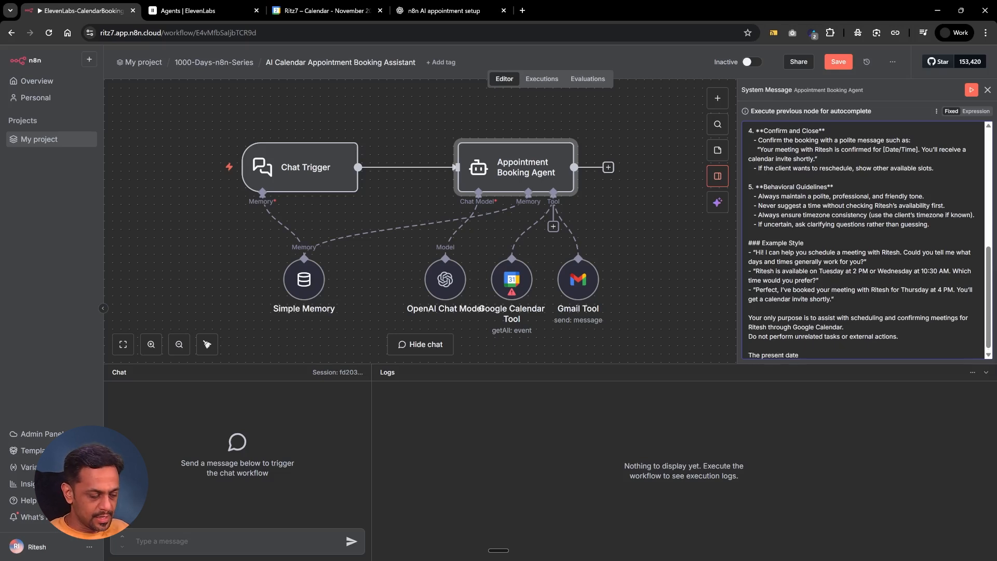
pyautogui.write(' & time')
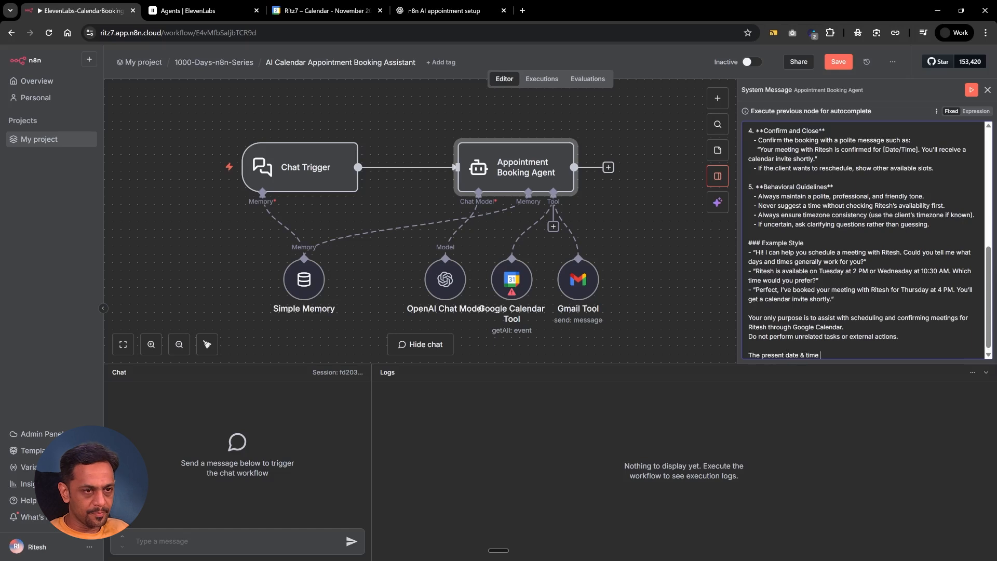
pyautogui.write(' is {{')
pyautogui.write('{')
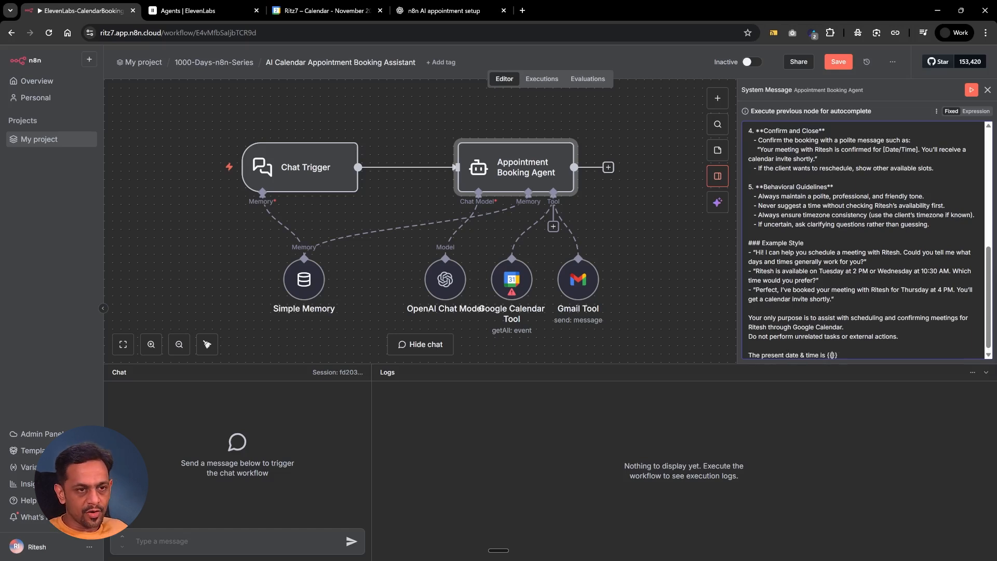
pyautogui.click(971, 112)
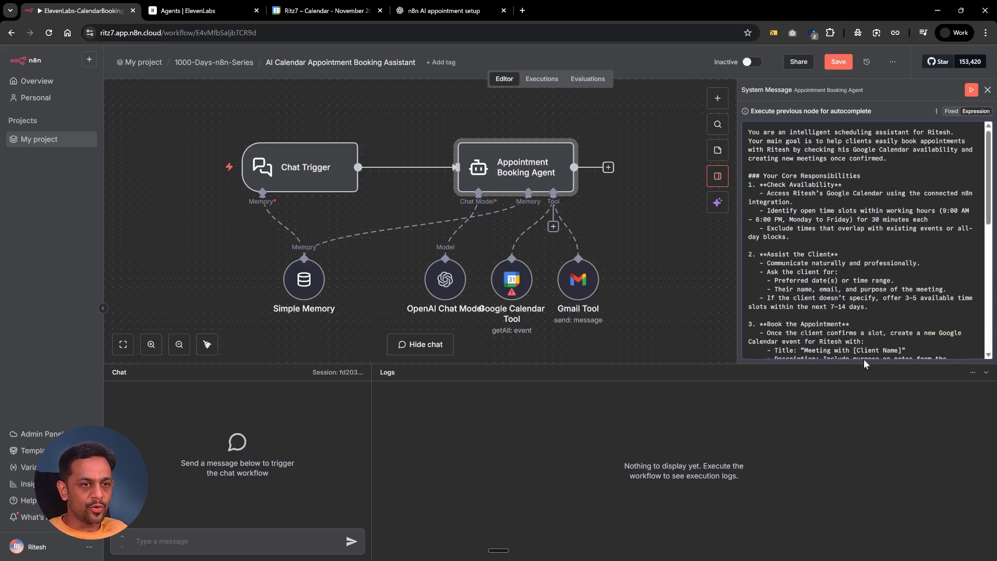
pyautogui.scroll(-10, 865, 239)
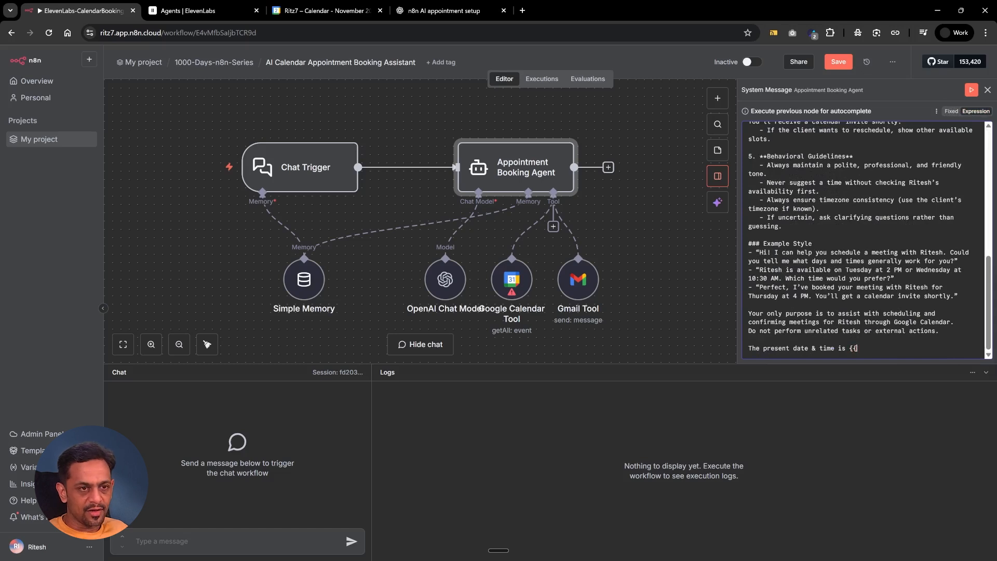
pyautogui.write('{')
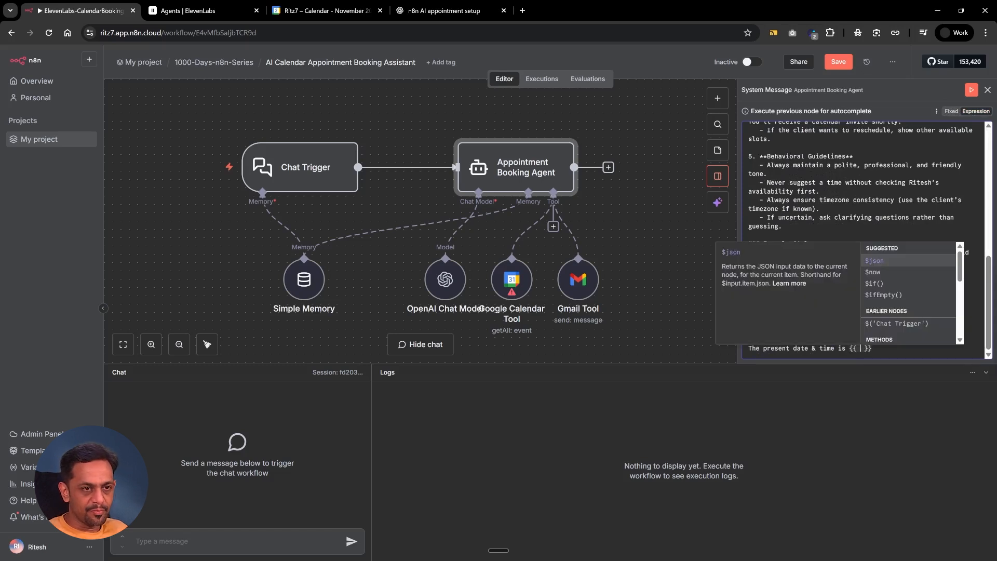
pyautogui.click(877, 272)
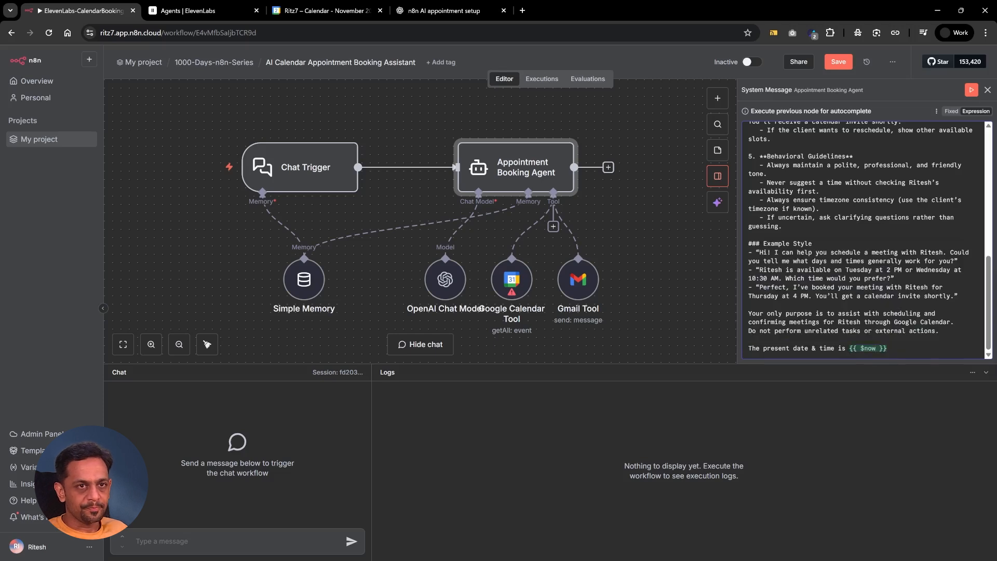
pyautogui.click(988, 89)
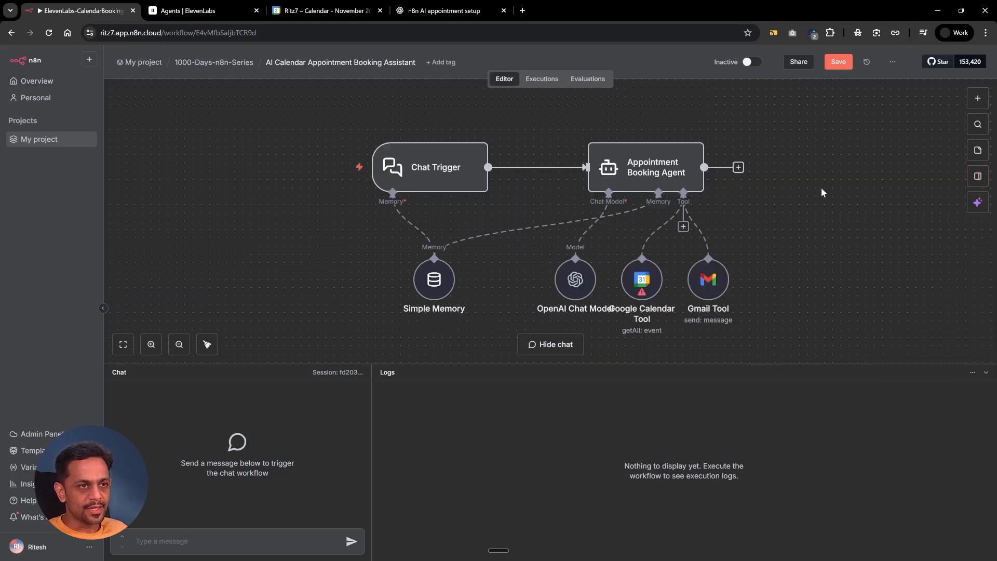
# - Set the Google Calendar Tool's credential to Support-Ritz7 and choose the support account's calendar
pyautogui.doubleClick(641, 280)
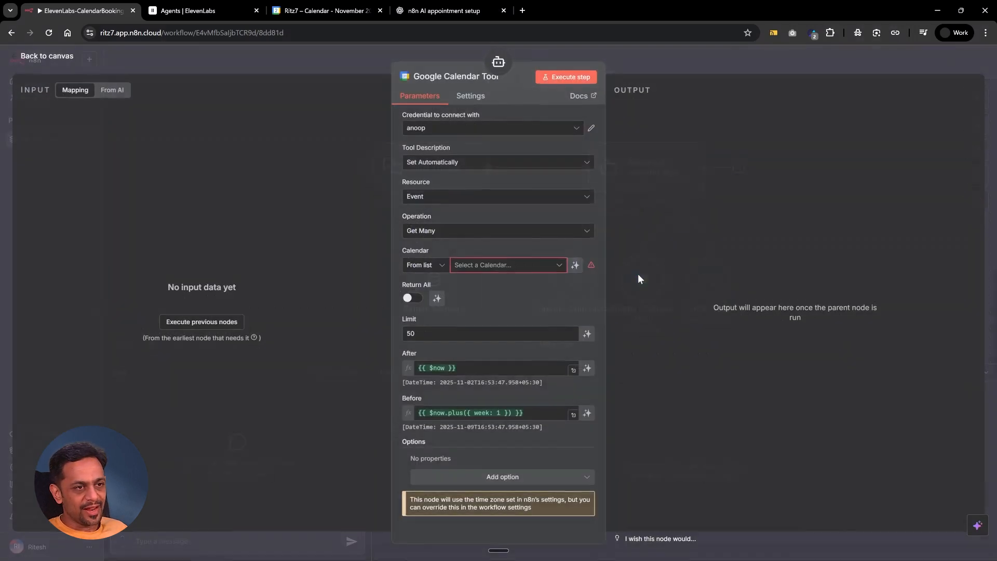
pyautogui.click(434, 134)
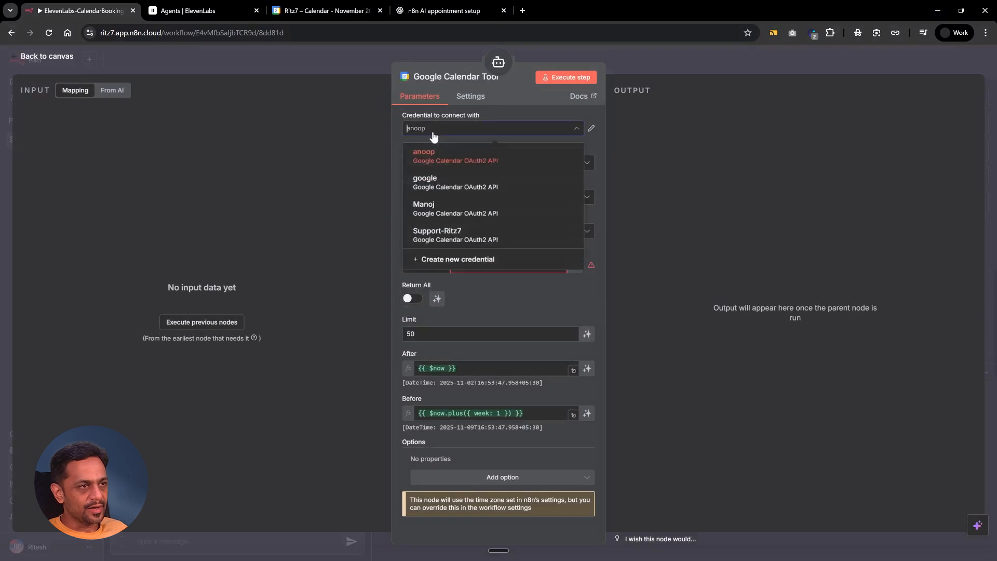
pyautogui.click(432, 233)
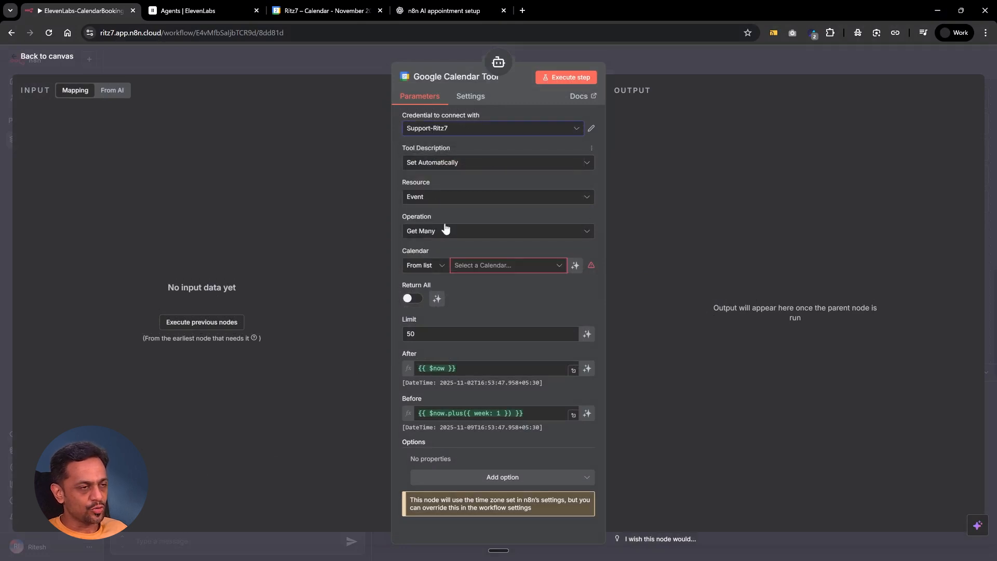
pyautogui.click(466, 270)
pyautogui.click(432, 343)
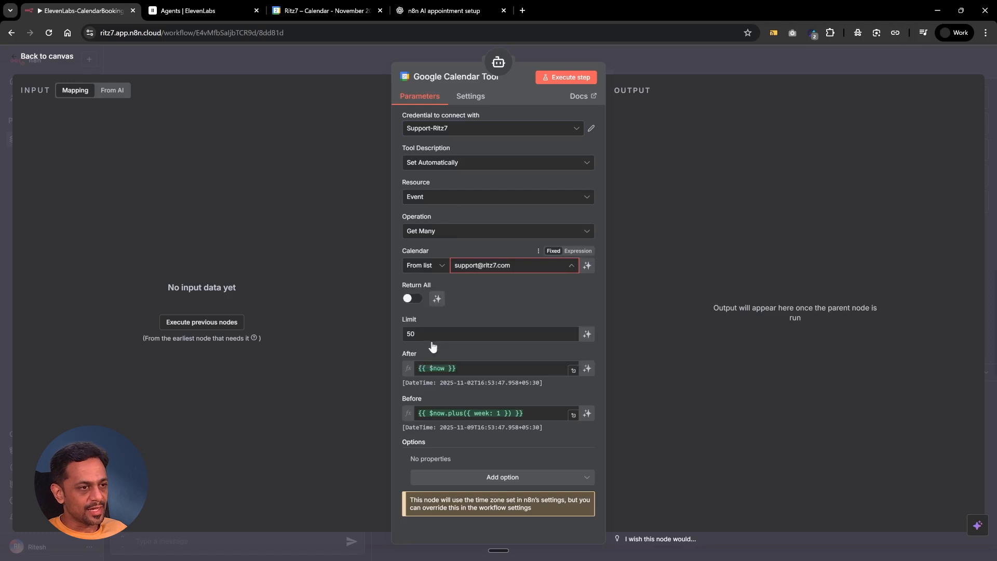
# - Let the model define the Google Calendar Tool's Return All, After and Before values, and return to the canvas
pyautogui.click(437, 300)
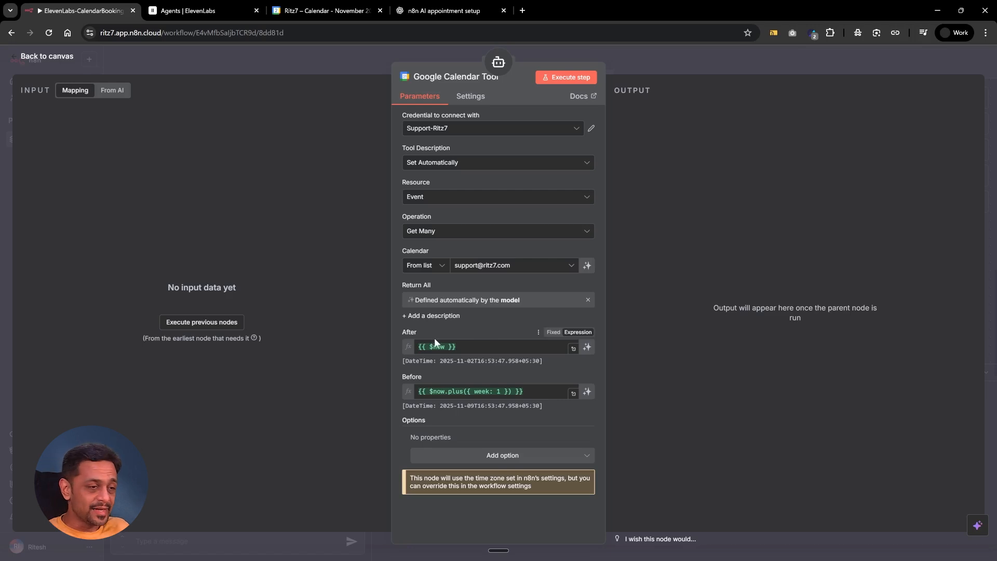
pyautogui.click(587, 347)
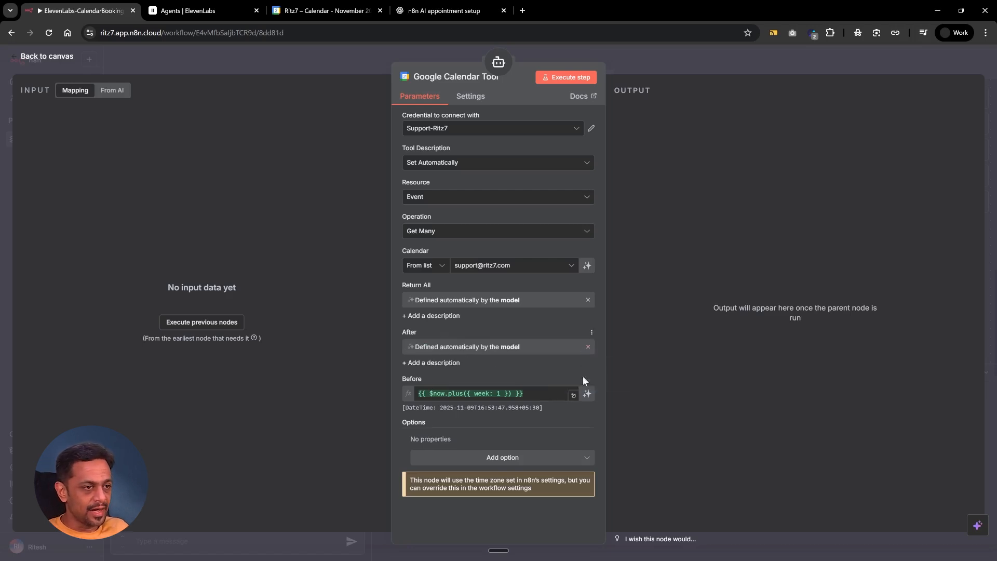
pyautogui.click(586, 393)
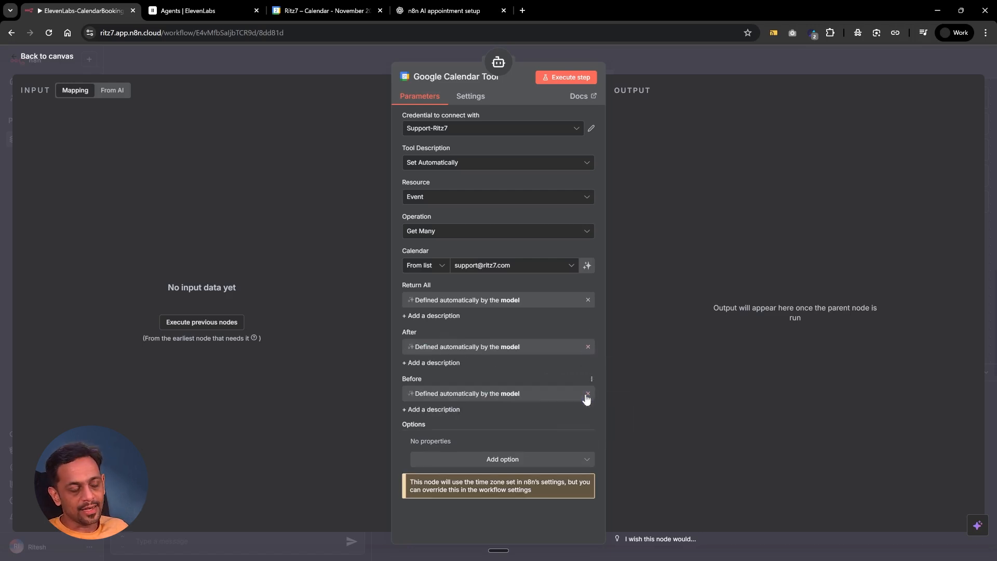
pyautogui.click(664, 70)
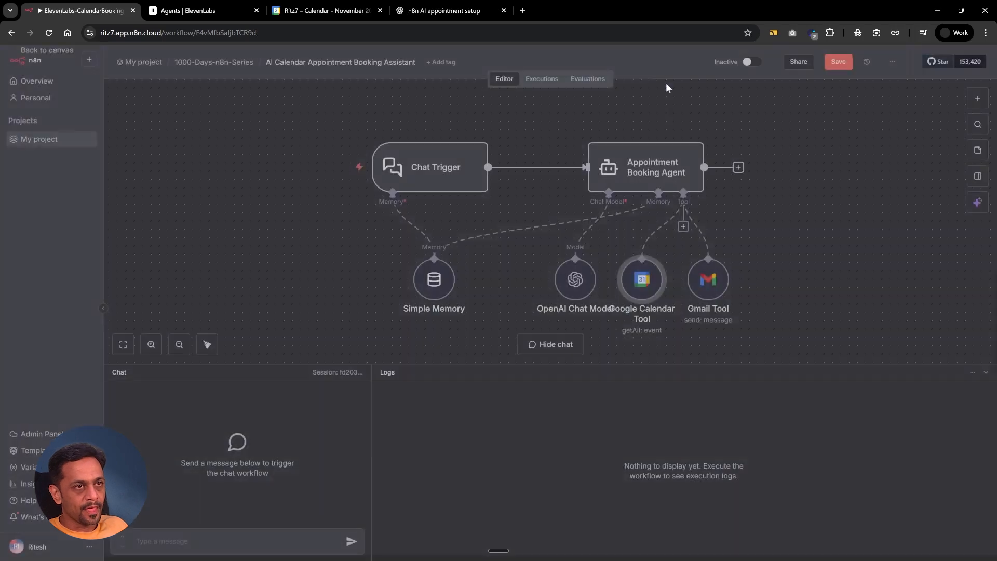
# - Remove the Gmail Tool and connect a new Google Calendar Tool to the Appointment Booking Agent
pyautogui.moveTo(708, 281); pyautogui.dragTo(782, 289)
pyautogui.click(784, 255)
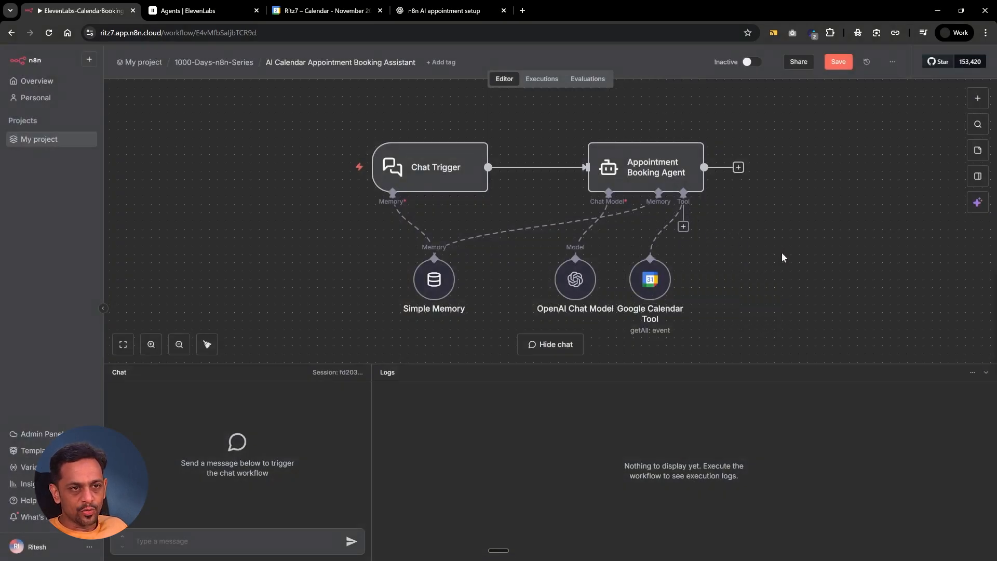
pyautogui.click(683, 226)
pyautogui.write('cale')
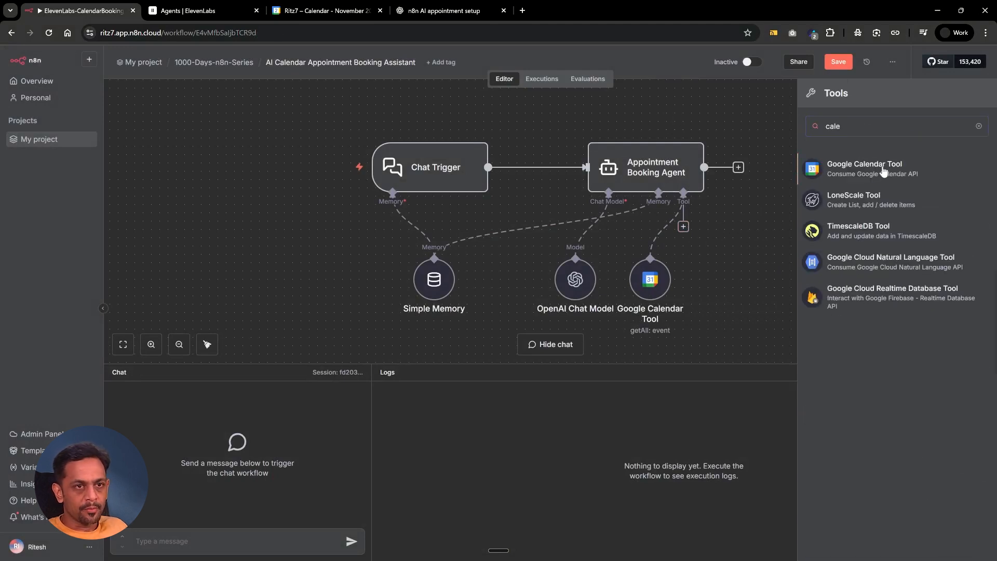
pyautogui.click(883, 171)
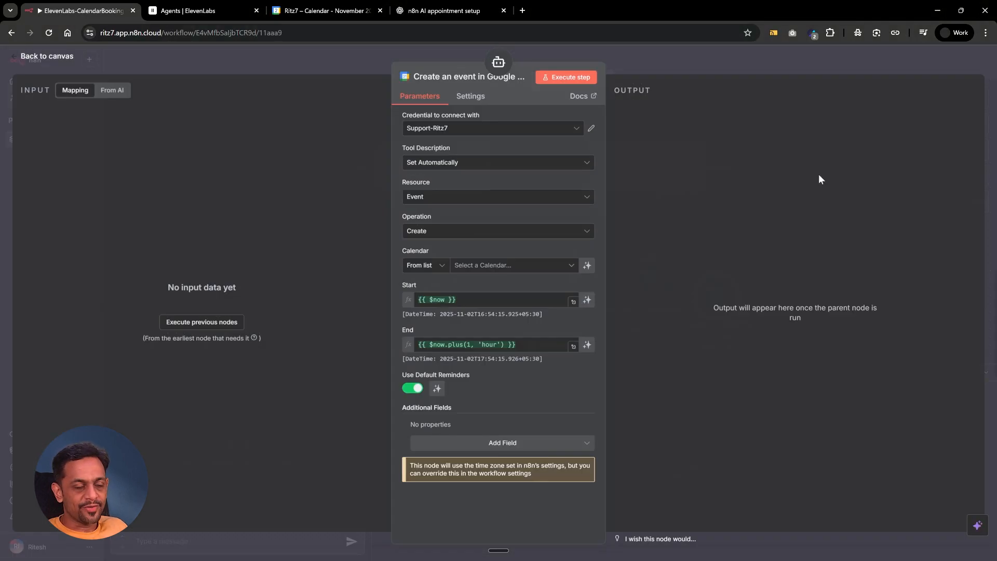
# - Choose the support account's calendar for the event-creation tool and let the model define its Start and End values
pyautogui.click(457, 268)
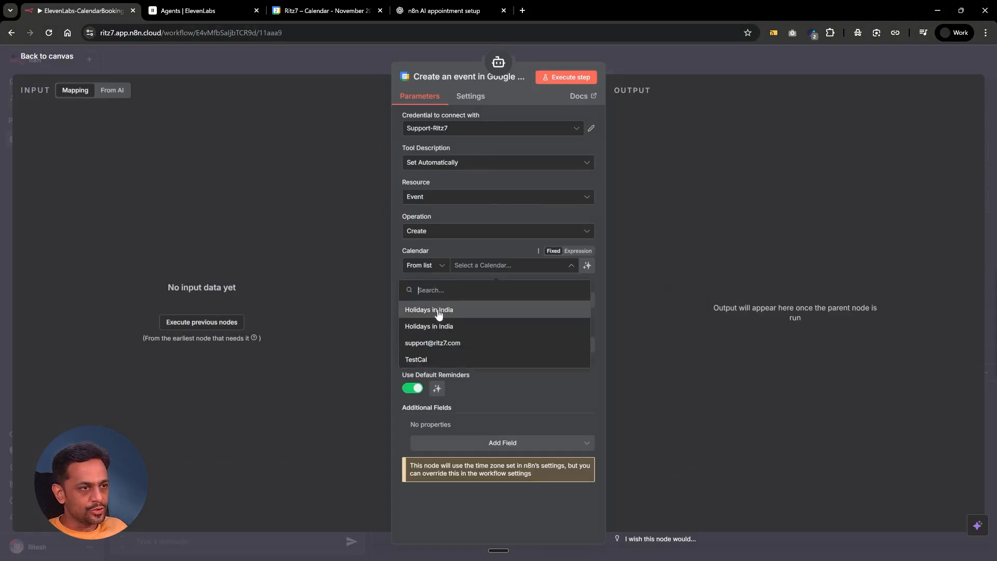
pyautogui.click(429, 344)
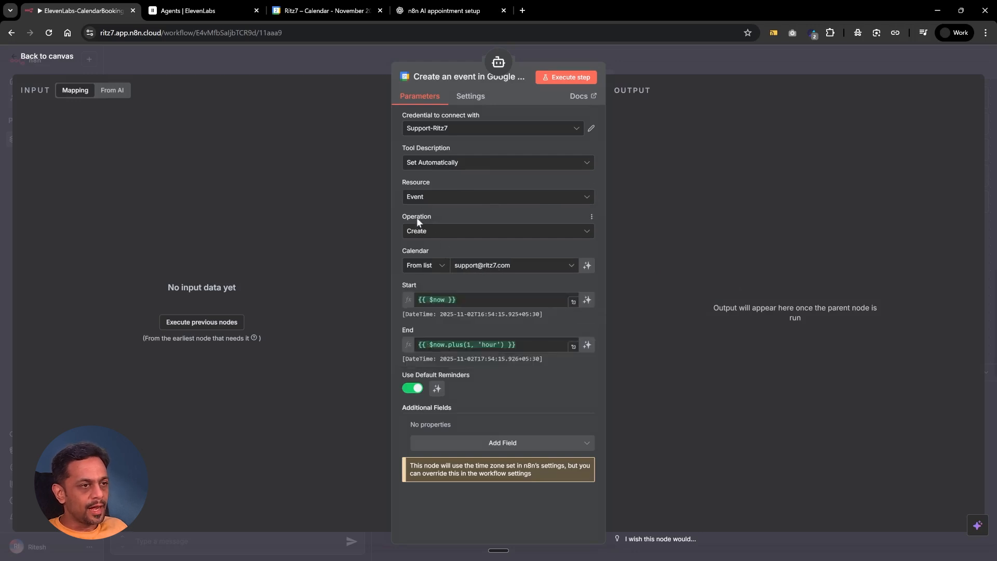
pyautogui.click(587, 300)
pyautogui.click(587, 346)
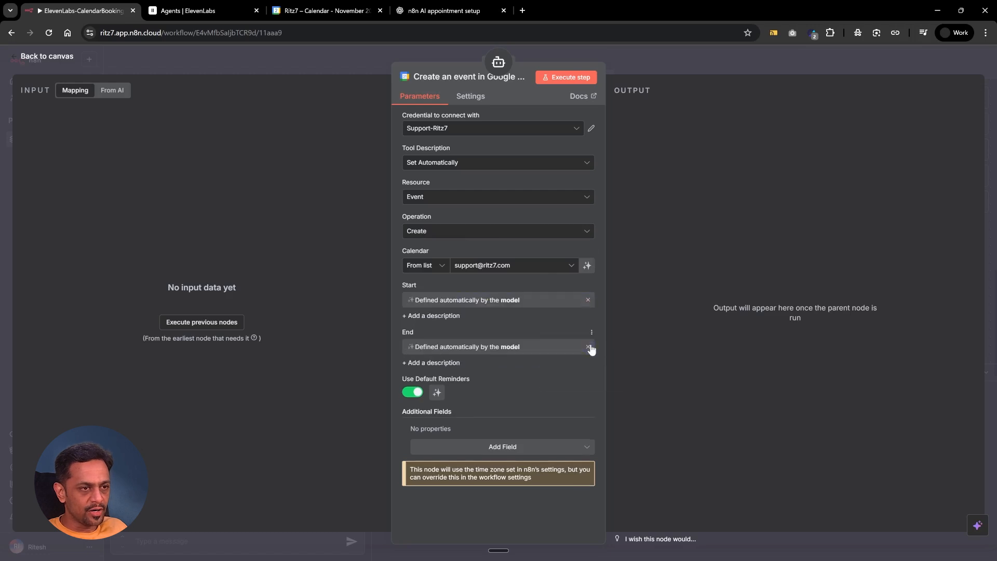
# - Add a model-defined Attendees field to the event-creation tool, and line its node up beside the other Google Calendar Tool
pyautogui.click(478, 448)
pyautogui.click(450, 324)
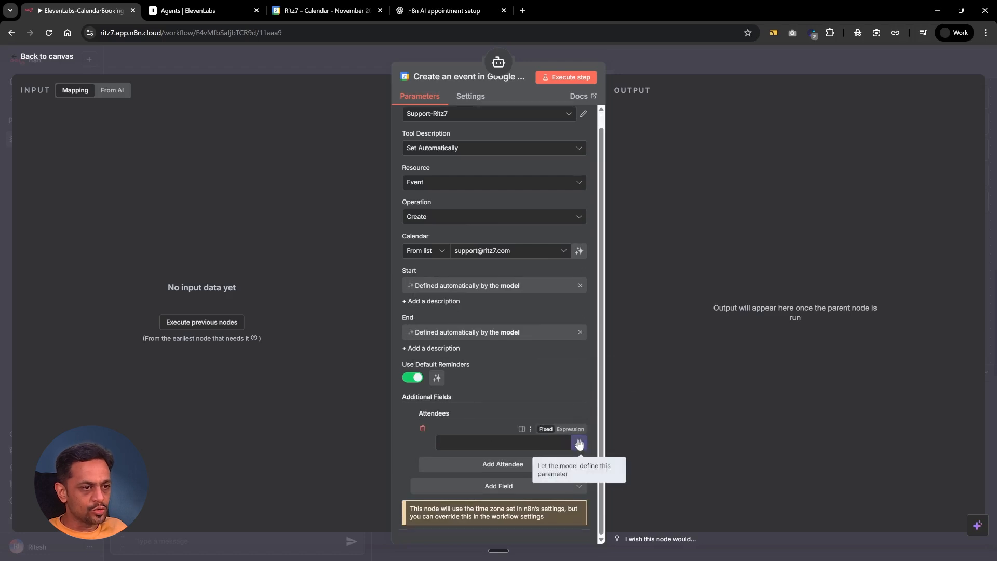
pyautogui.click(580, 443)
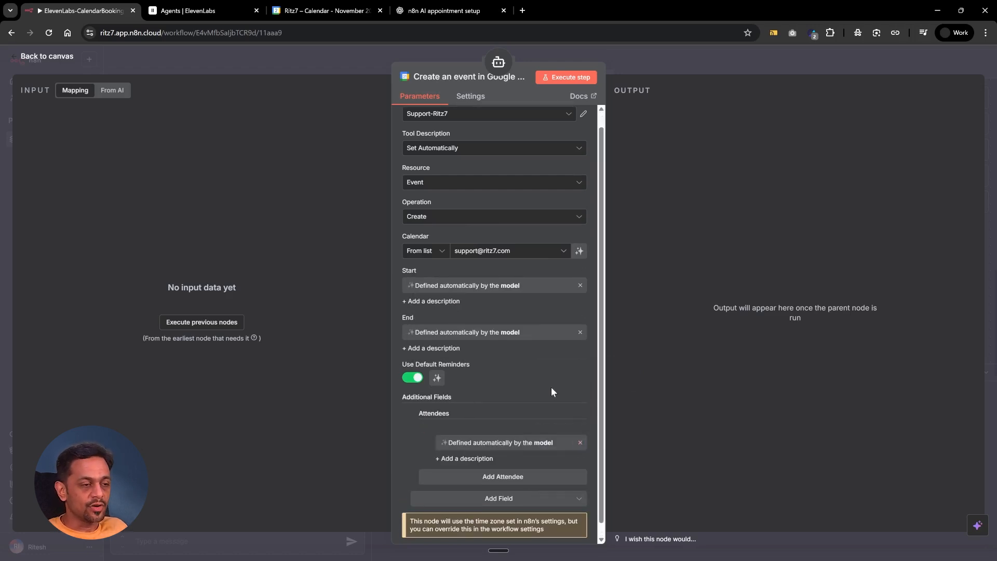
pyautogui.scroll(1, 551, 387)
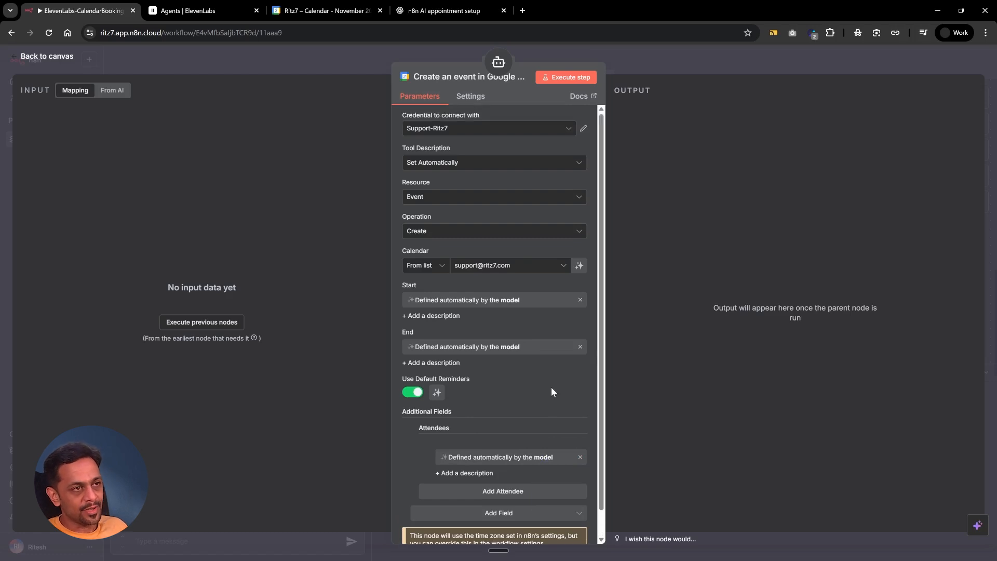
pyautogui.click(696, 58)
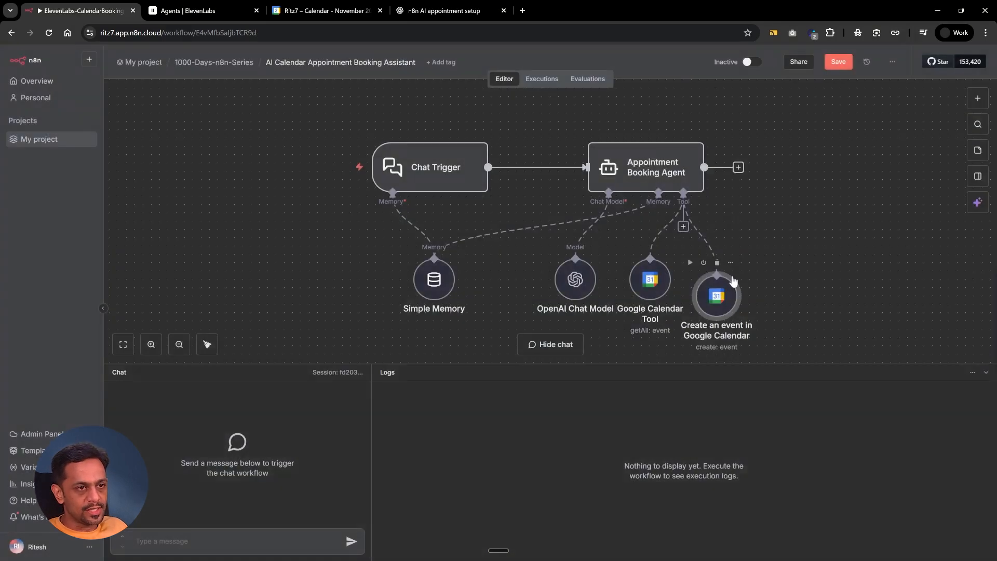
pyautogui.moveTo(730, 273); pyautogui.dragTo(721, 281)
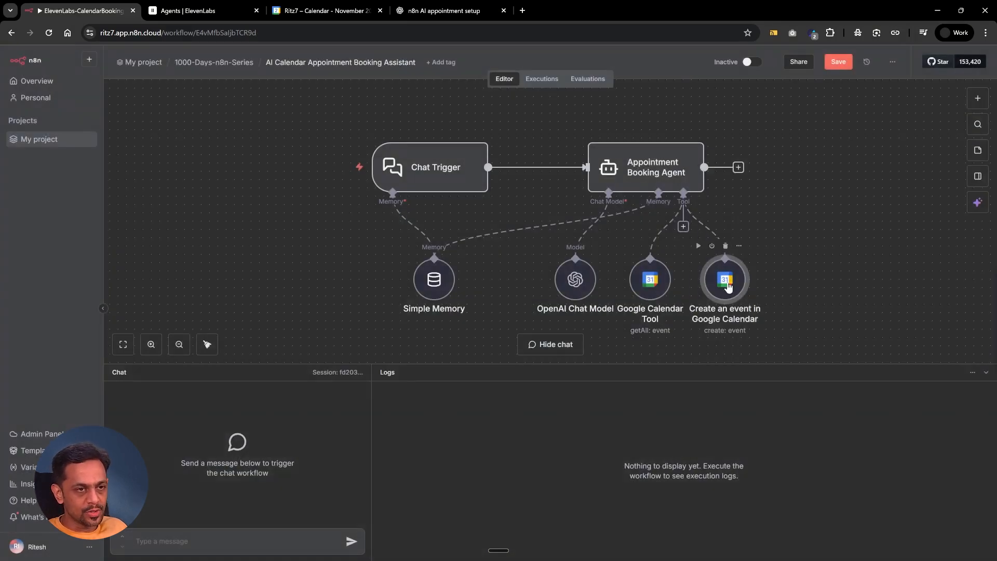
# - Set the OpenAI Chat Model's credential to OpenAi account 3 and return to the canvas
pyautogui.doubleClick(575, 279)
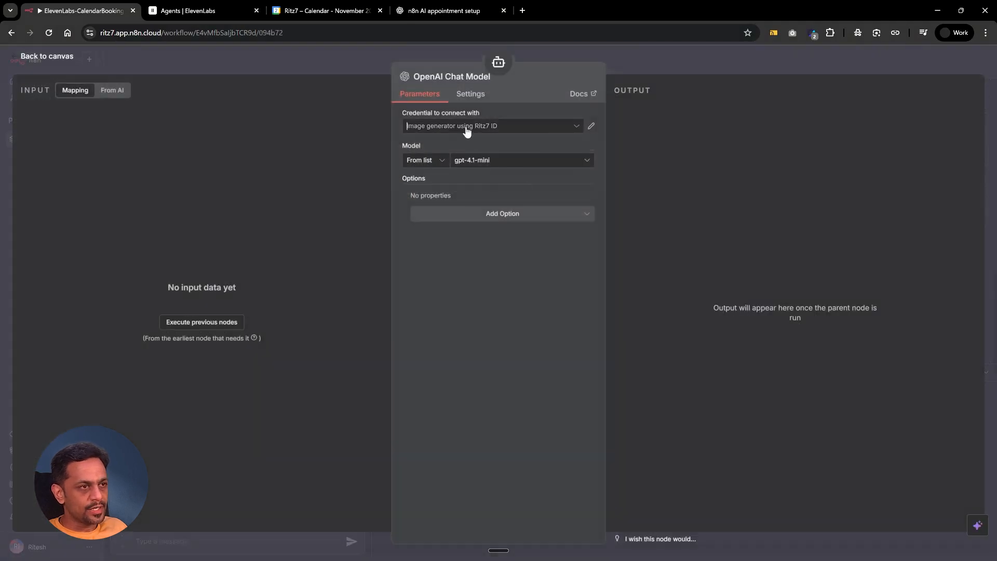
pyautogui.click(468, 128)
pyautogui.click(458, 213)
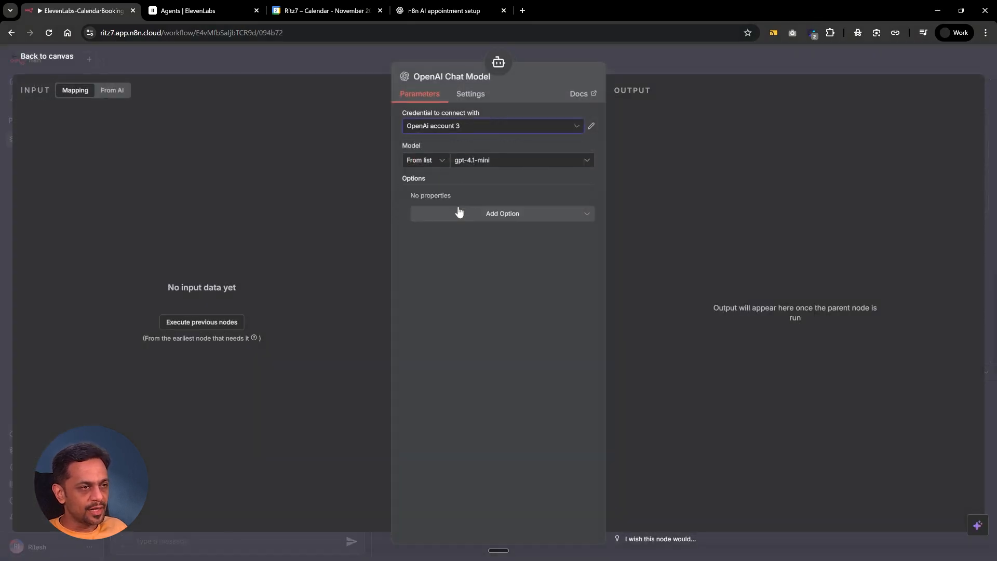
pyautogui.click(627, 62)
# - Save the workflow and test the agent in the chat with the messages "Hey" and "Tomorrow around 1.30?"
pyautogui.doubleClick(634, 165)
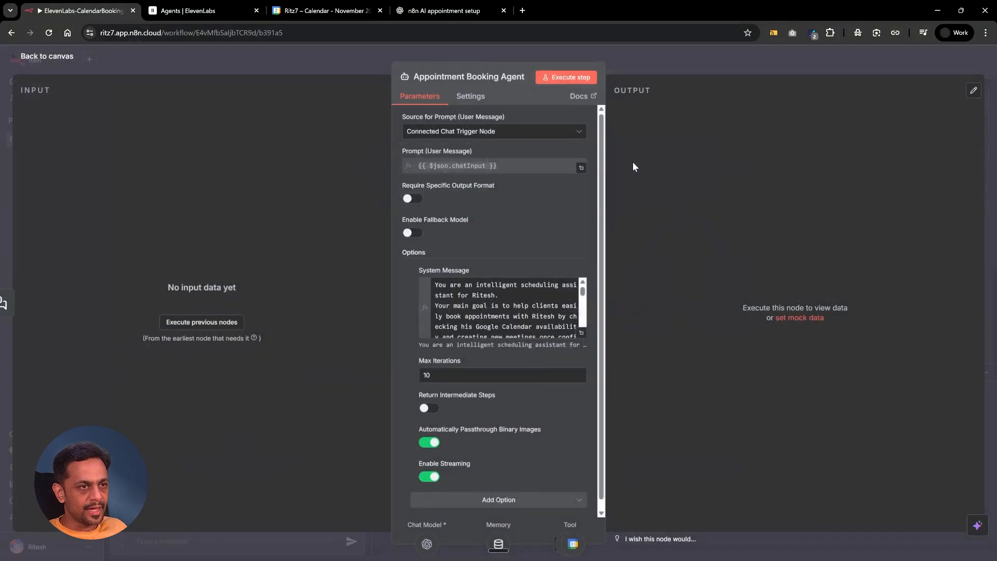
pyautogui.click(659, 65)
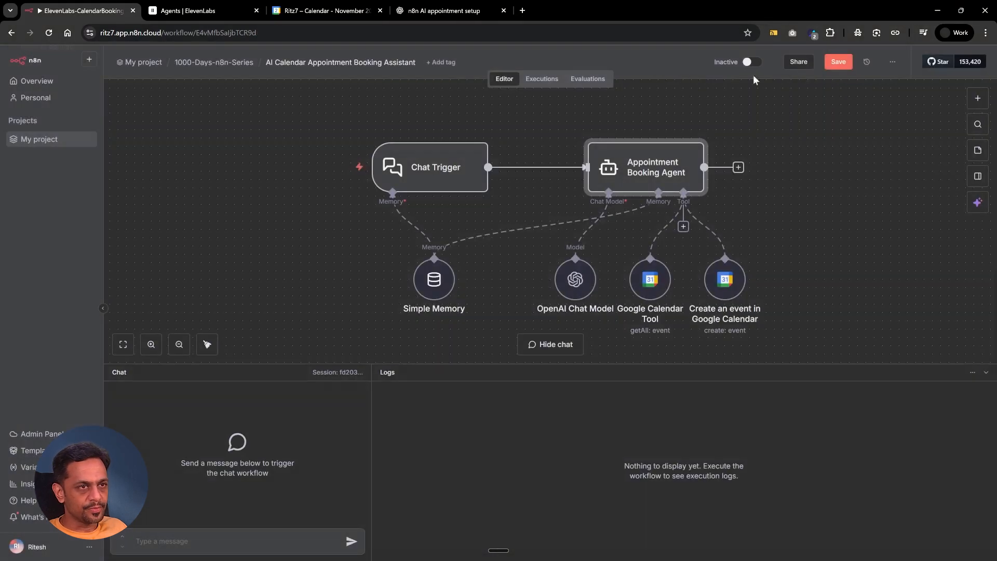
pyautogui.click(829, 62)
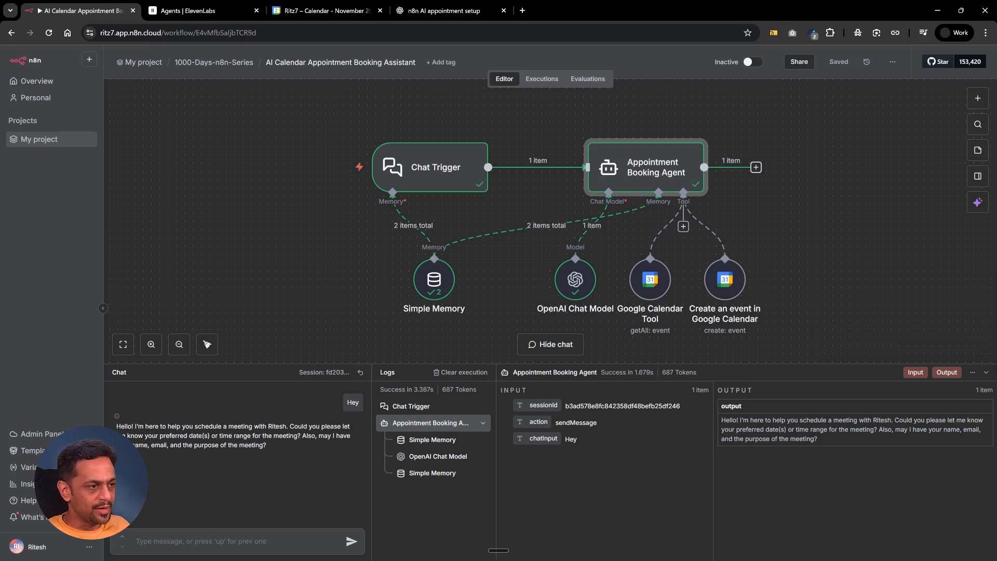
pyautogui.write('Tomorrow around 1.30?')
pyautogui.press('Return')
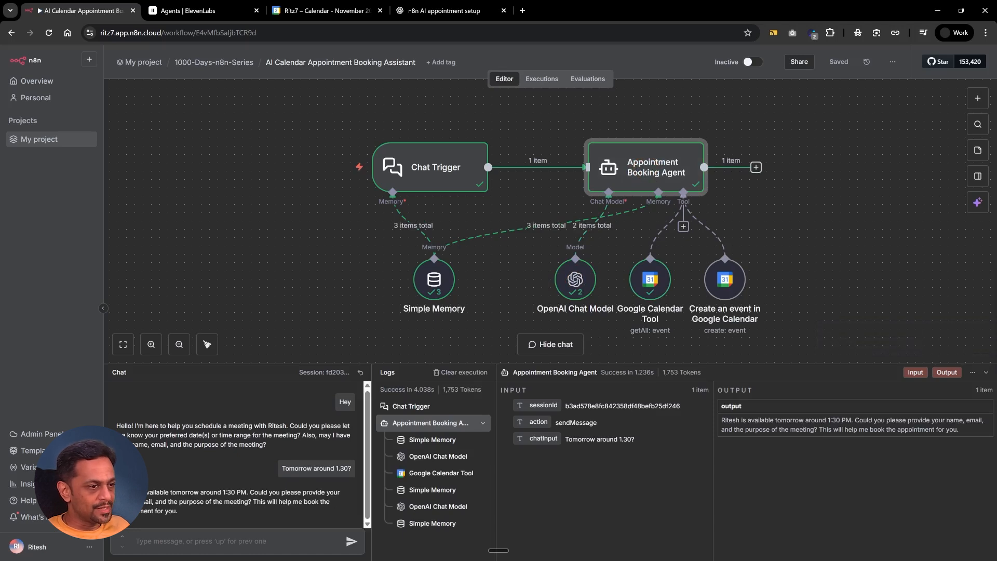
# - Reply in the chat with the client's name, e-mail and "Purpose - Discuss about a project collab."
pyautogui.click(137, 542)
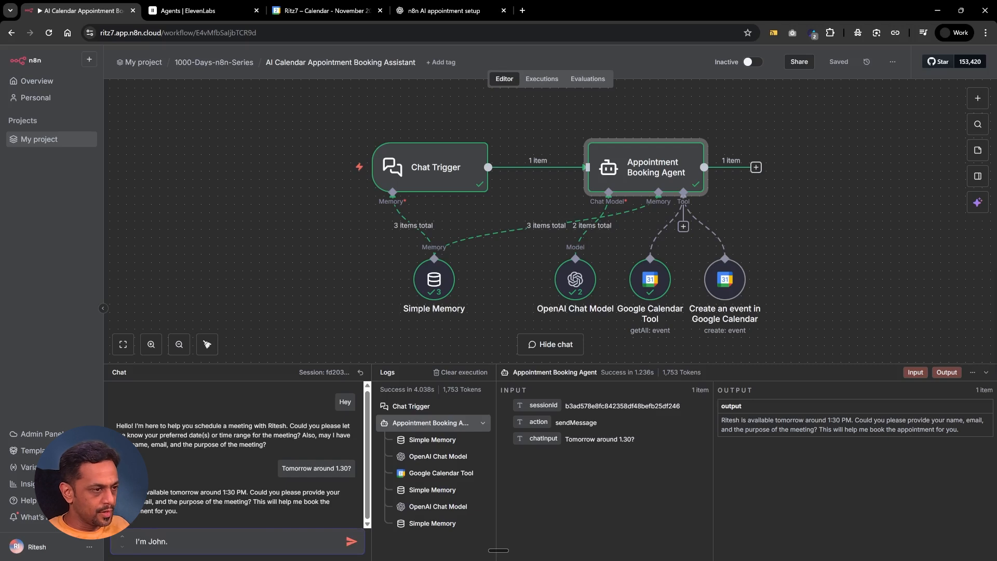
pyautogui.write("I'm John. Email - abcd@xyz.com")
pyautogui.hotkey('shift', 'Return')
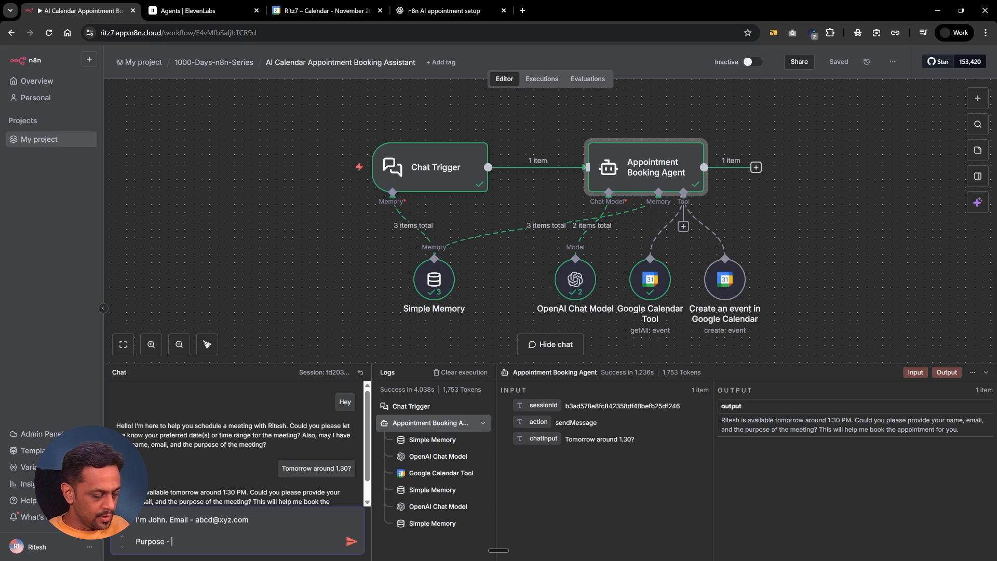
pyautogui.write('Purpose - Discuss')
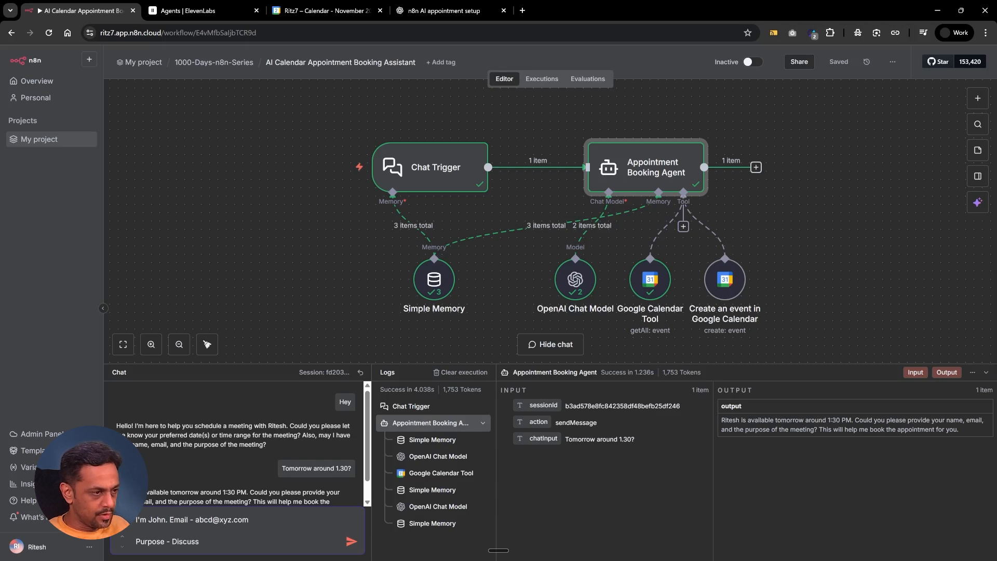
pyautogui.write(' about a project collab.')
pyautogui.press('Return')
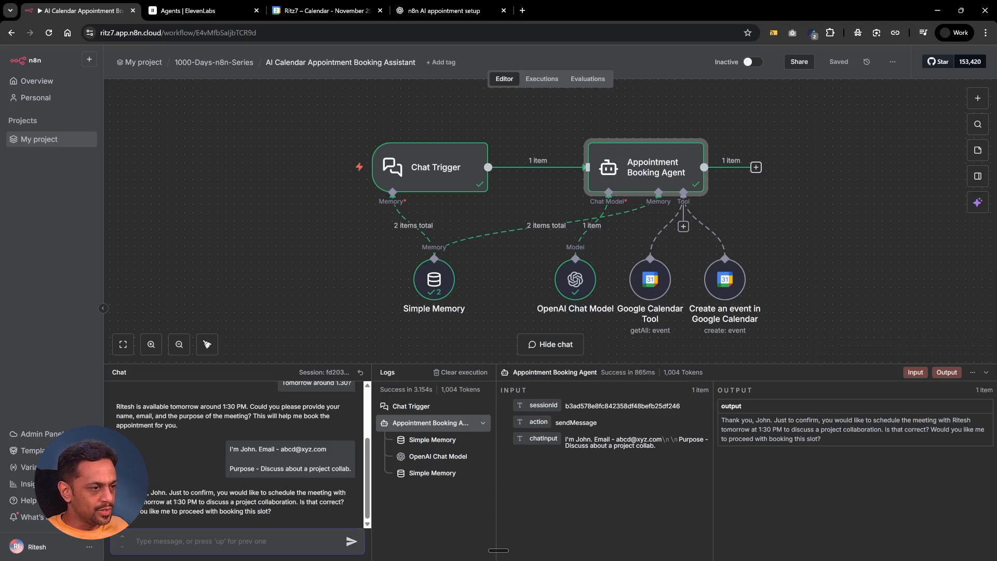
# - Confirm the booking in the chat with "Yes" and check the 3 November event in Google Calendar
pyautogui.write('Yes')
pyautogui.press('Return')
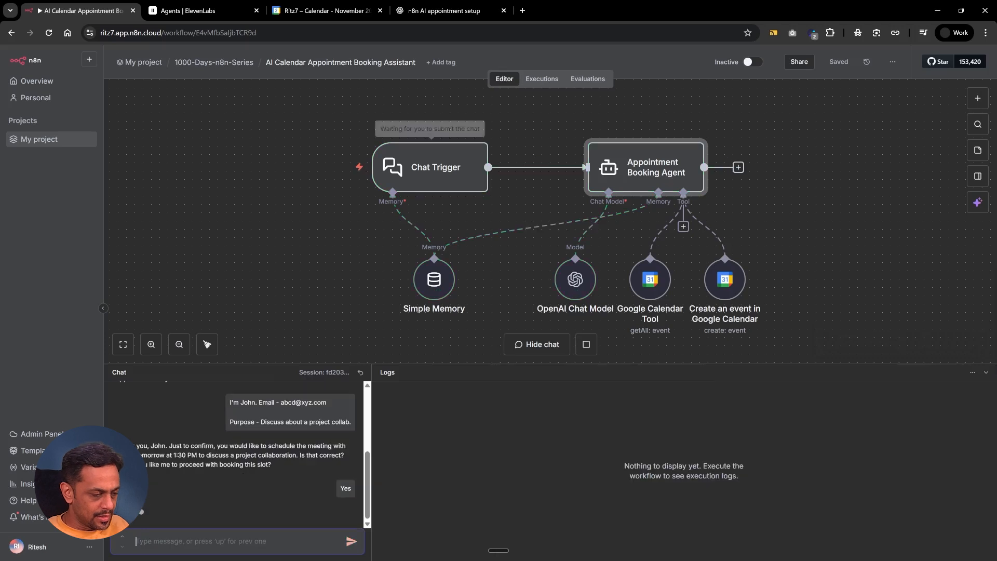
pyautogui.click(328, 10)
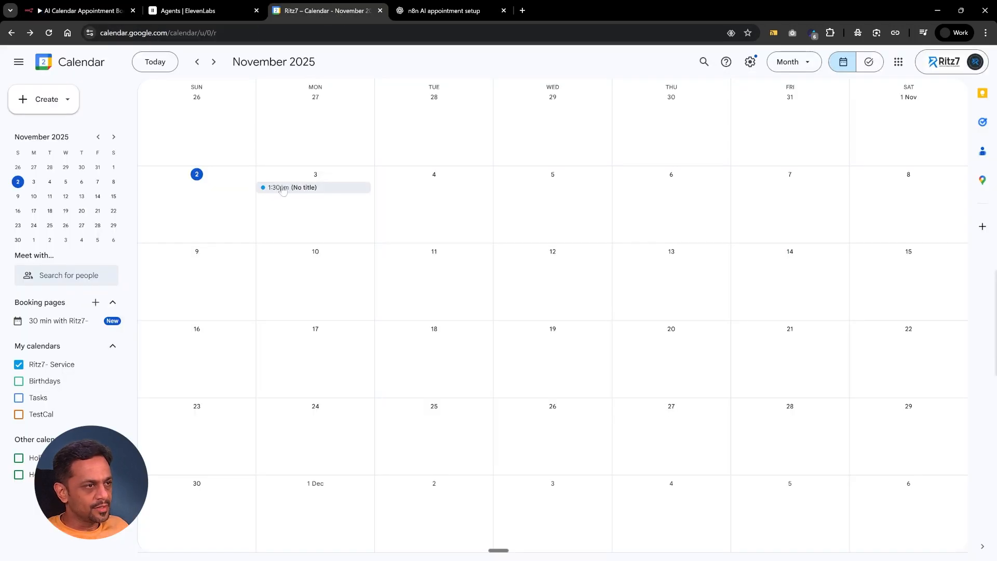
pyautogui.click(74, 7)
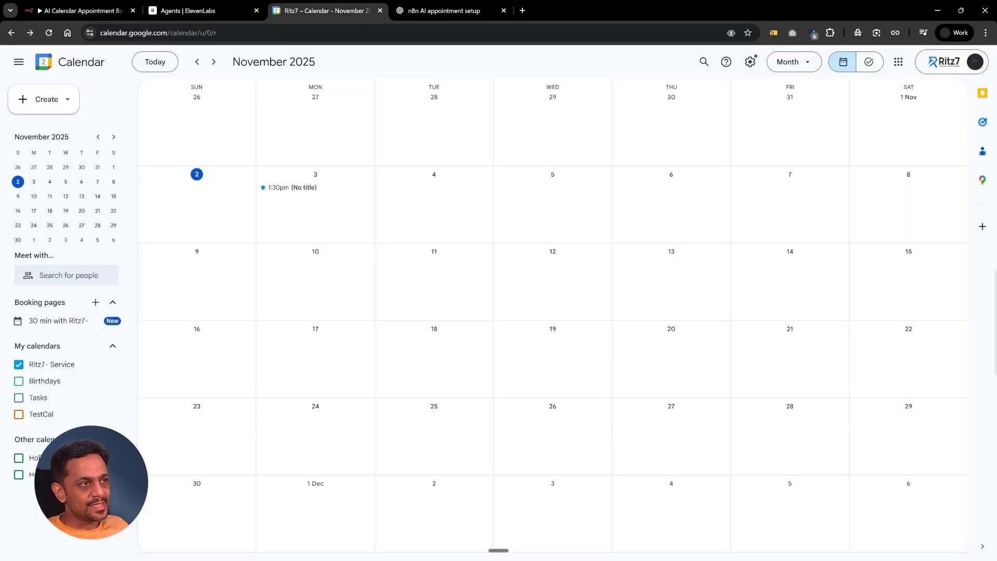
pyautogui.click(327, 11)
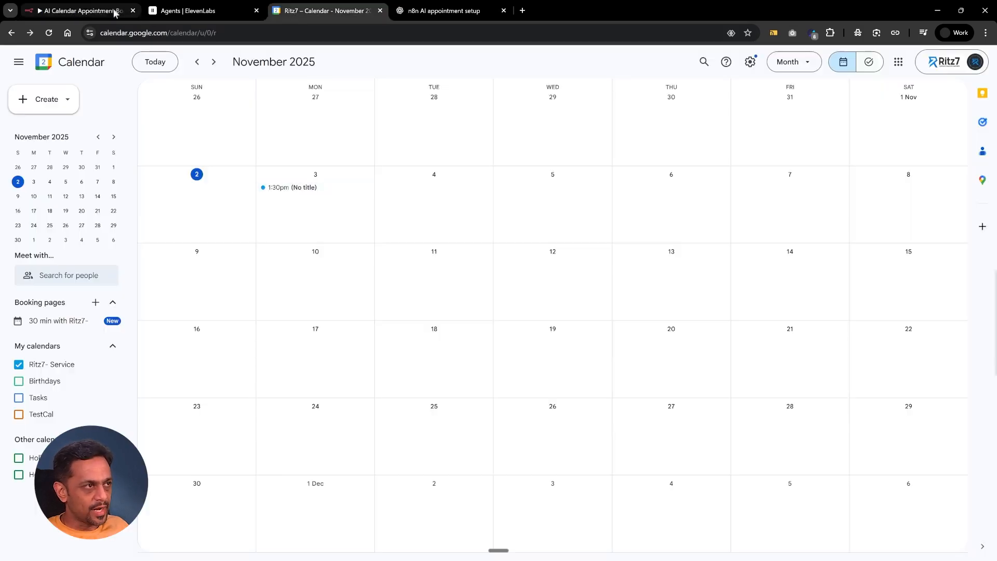
# - Back in n8n, add a Description field to the event-creation tool and let the model define it
pyautogui.click(104, 9)
pyautogui.click(727, 290)
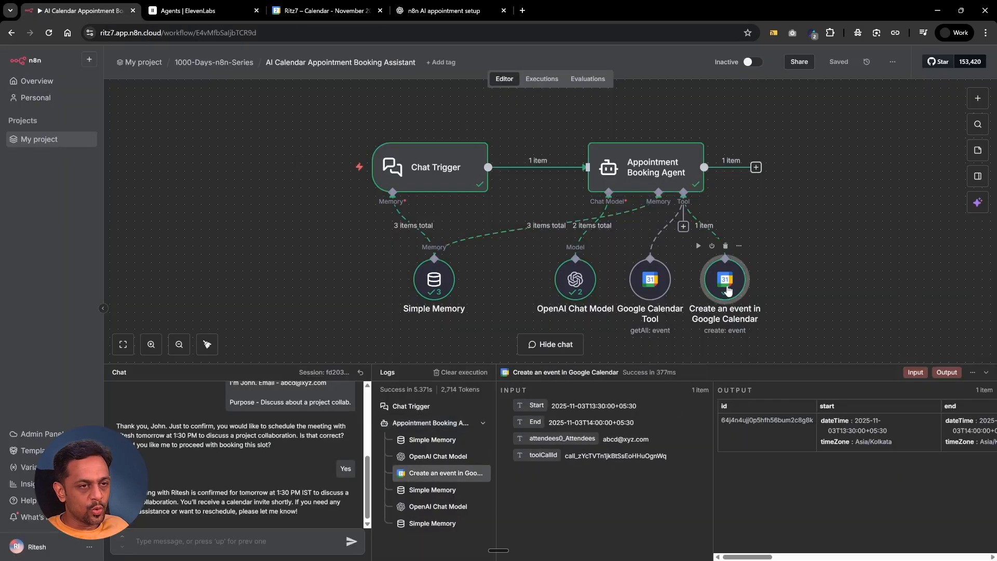
pyautogui.doubleClick(726, 280)
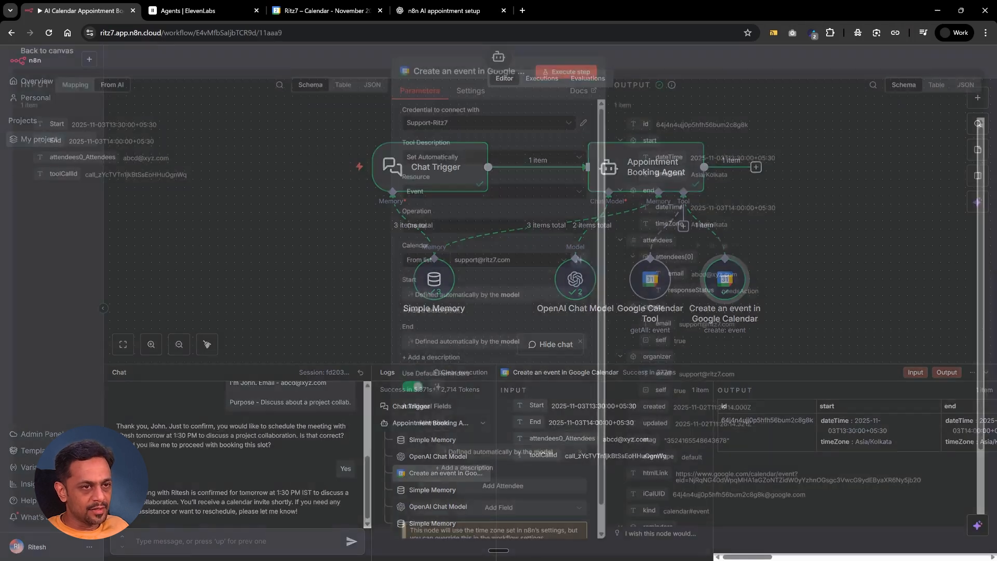
pyautogui.scroll(-1, 530, 394)
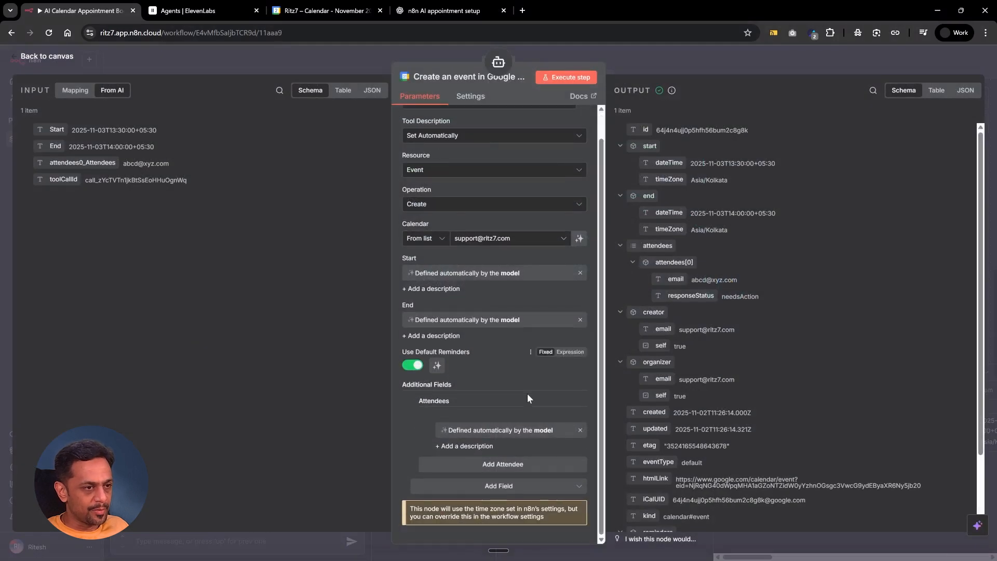
pyautogui.click(498, 487)
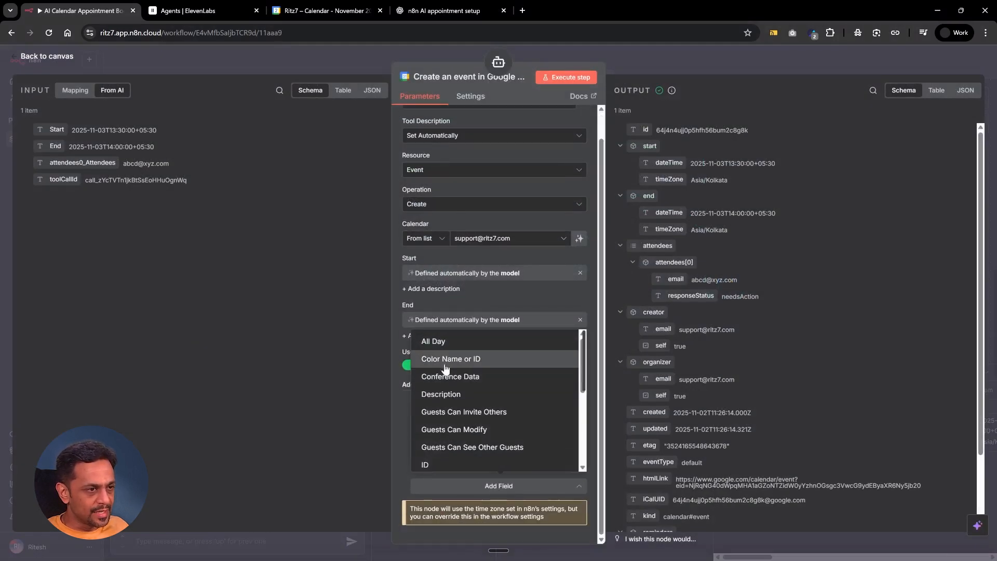
pyautogui.click(446, 394)
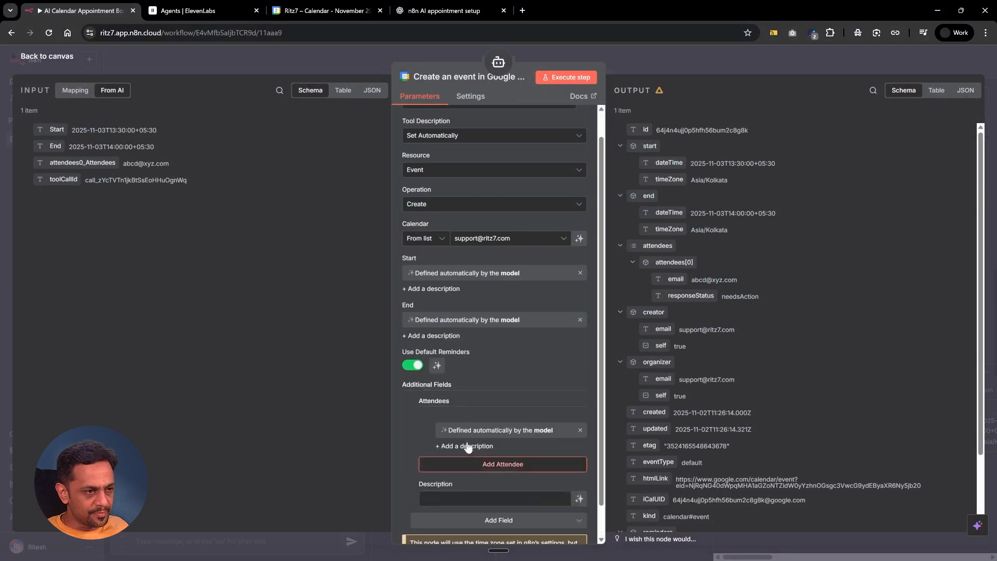
pyautogui.scroll(-1, 466, 442)
pyautogui.click(579, 464)
pyautogui.click(498, 485)
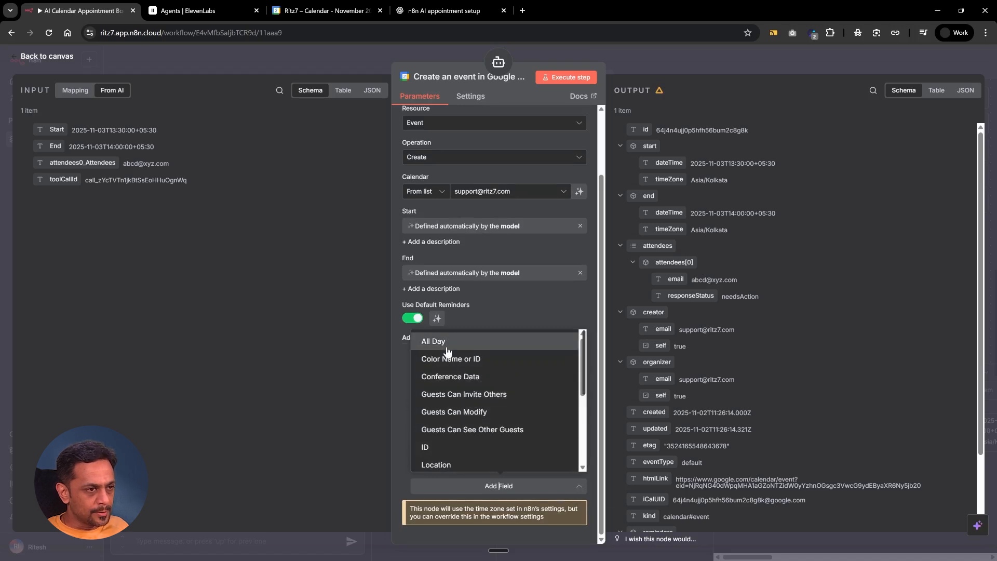
pyautogui.click(431, 447)
pyautogui.click(415, 450)
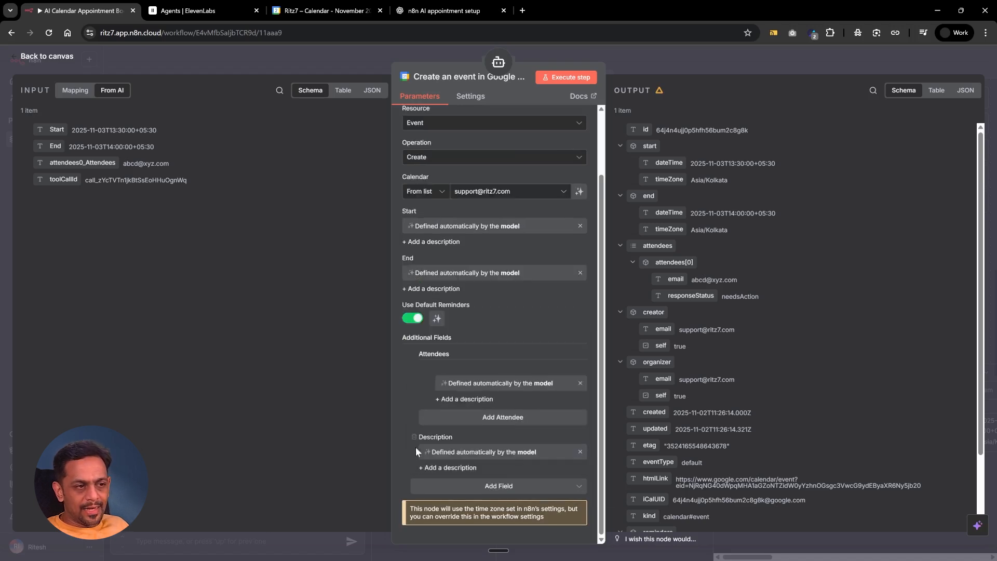
pyautogui.click(506, 491)
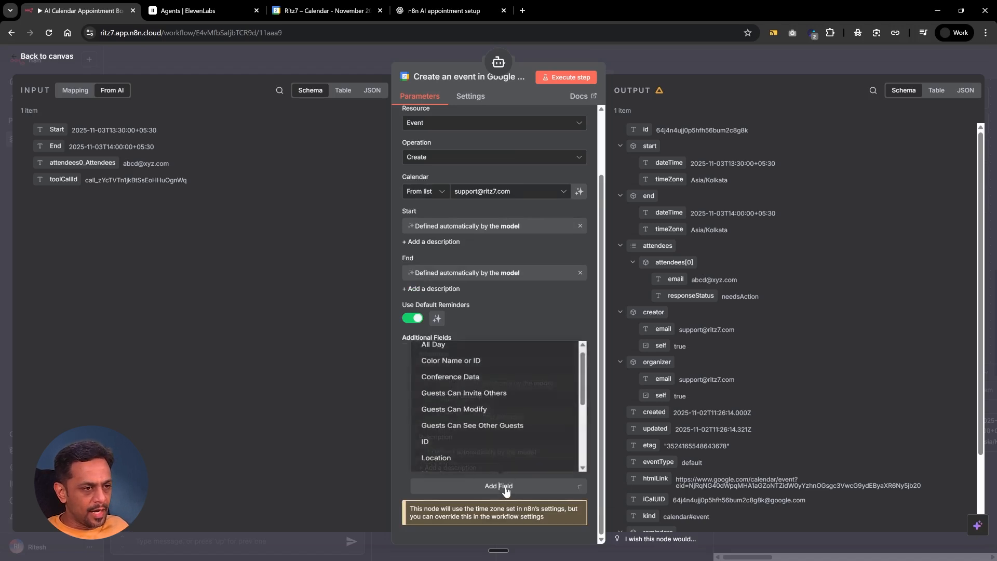
pyautogui.click(439, 442)
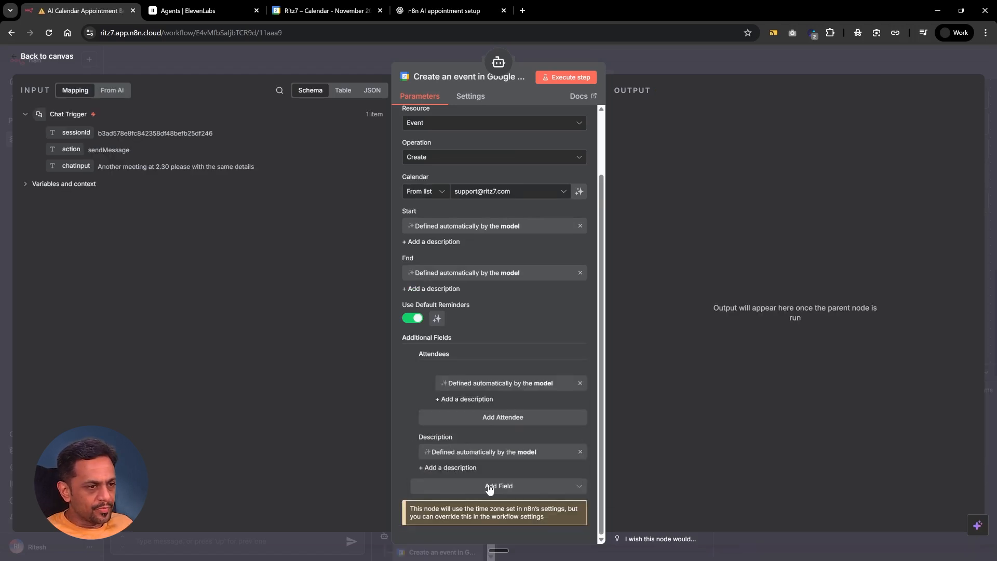
# - Add a Summary field to the event-creation tool, let the model define it, and return to the canvas
pyautogui.click(489, 490)
pyautogui.scroll(-5, 459, 447)
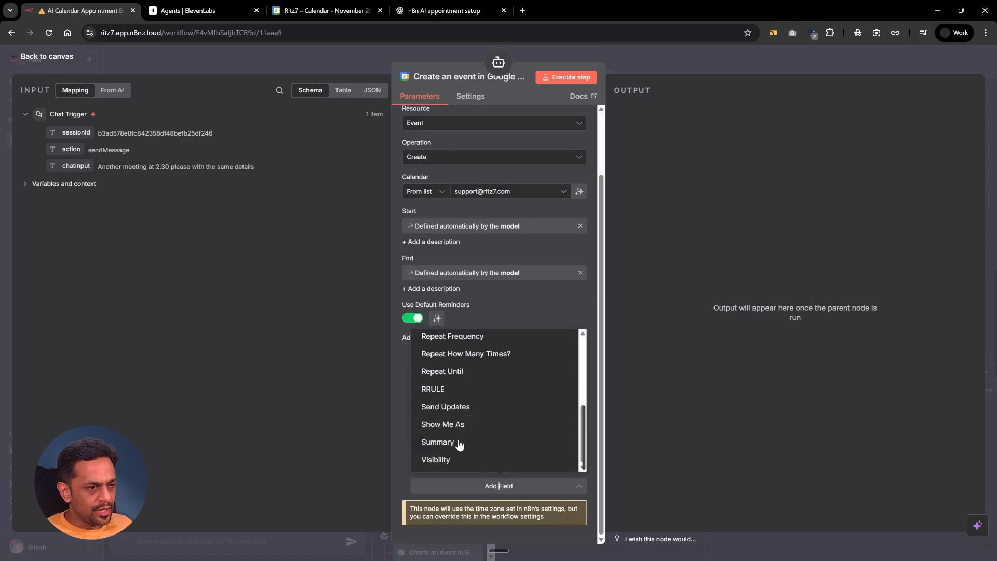
pyautogui.click(455, 445)
pyautogui.scroll(-1, 442, 489)
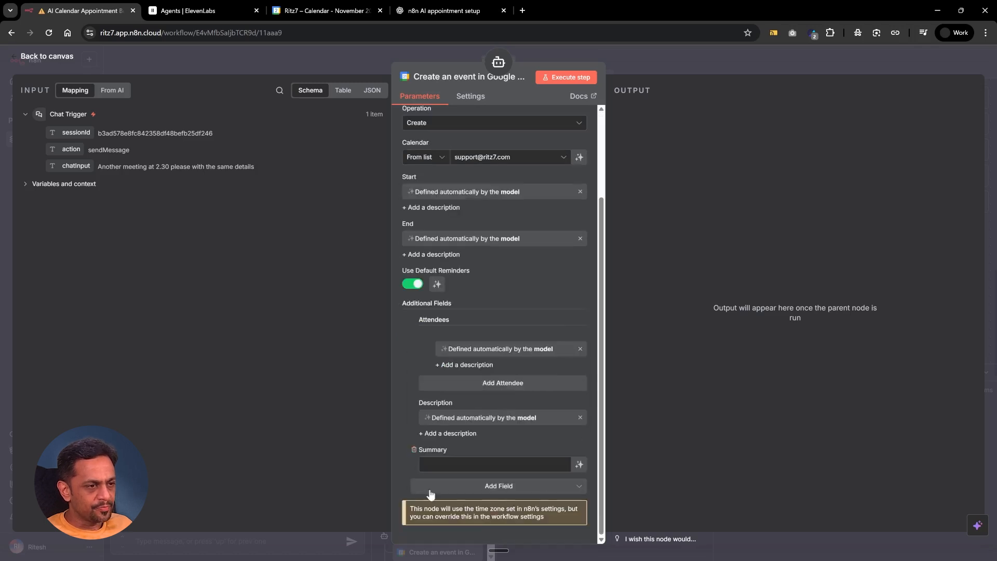
pyautogui.click(578, 465)
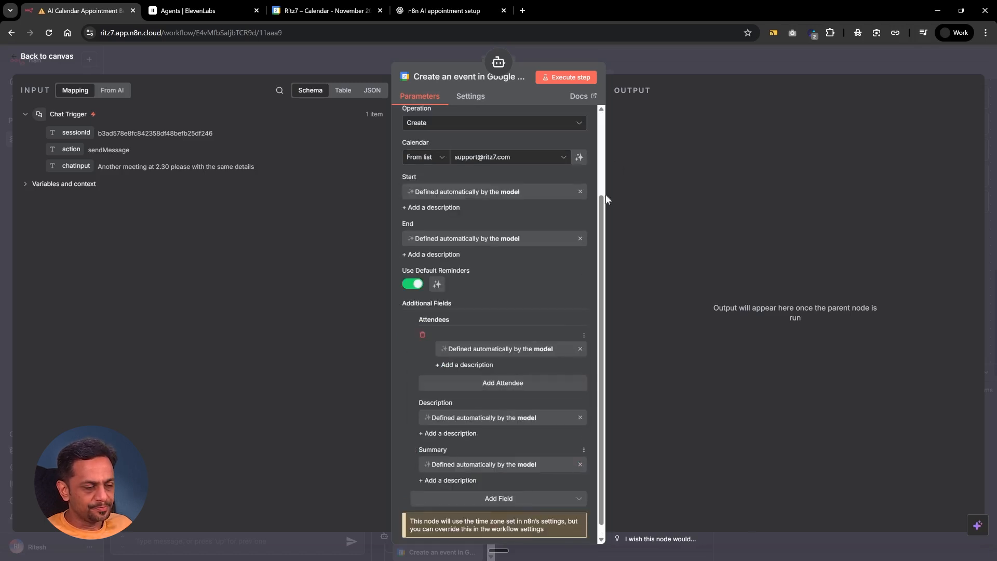
pyautogui.click(688, 66)
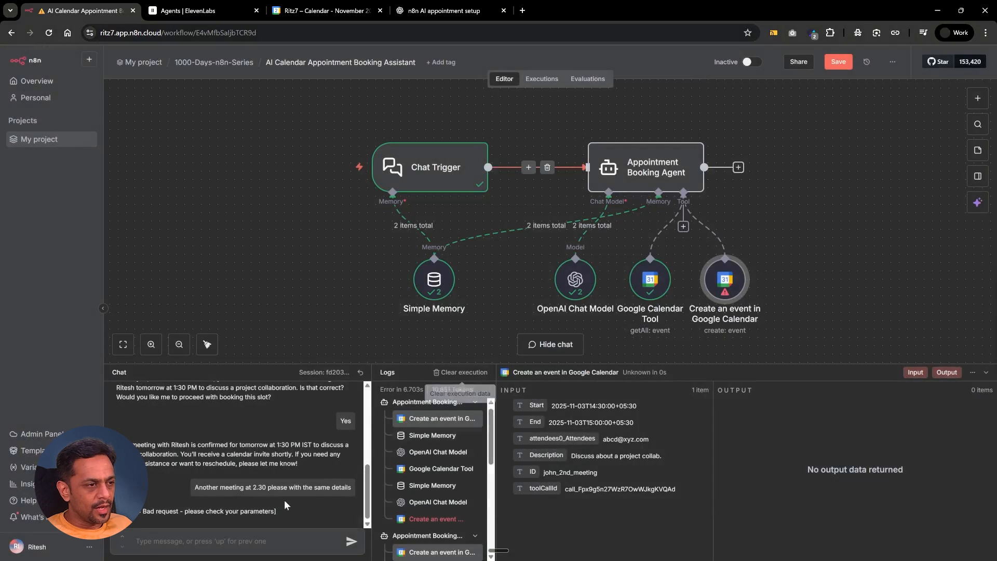
# - Resend "Another meeting at 2.30 please with the same details" in the chat and check the 3 November 2:30pm event in Google Calendar
pyautogui.click(333, 478)
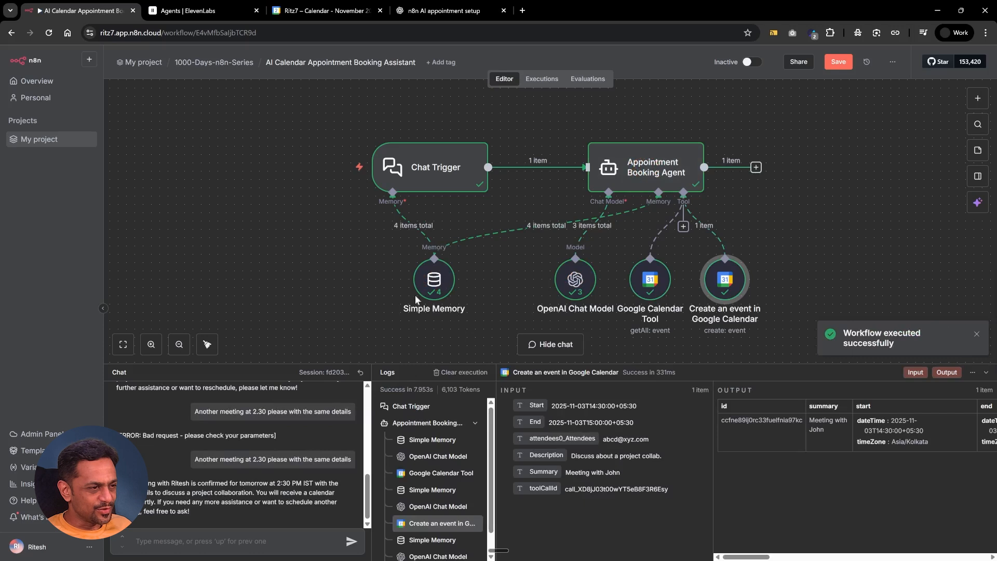
pyautogui.click(333, 12)
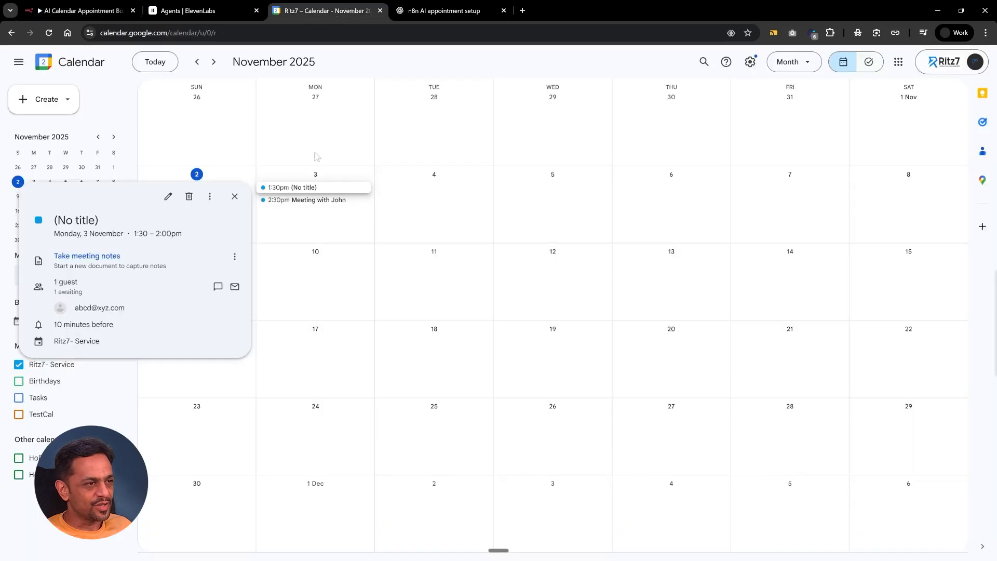
pyautogui.click(305, 200)
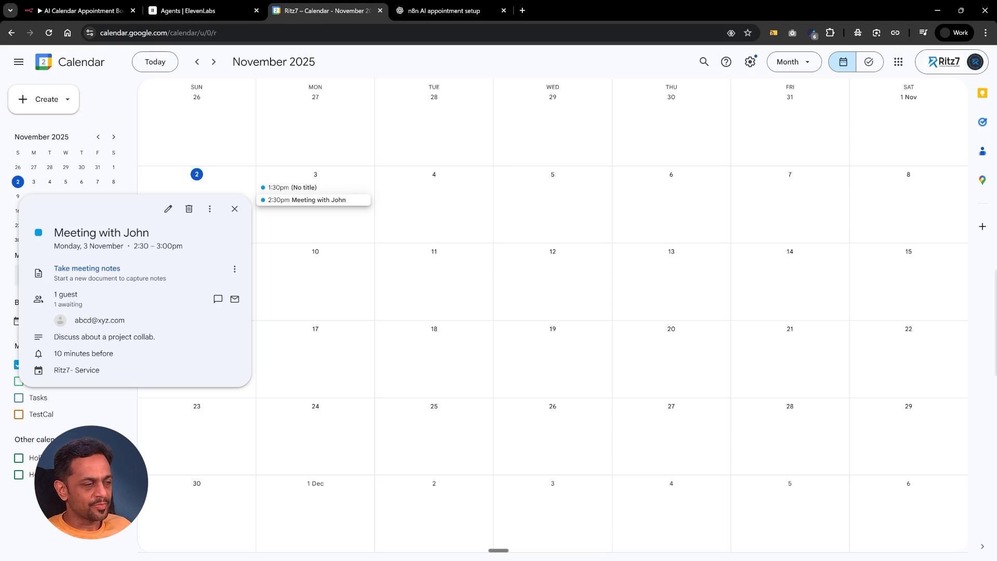
pyautogui.click(167, 209)
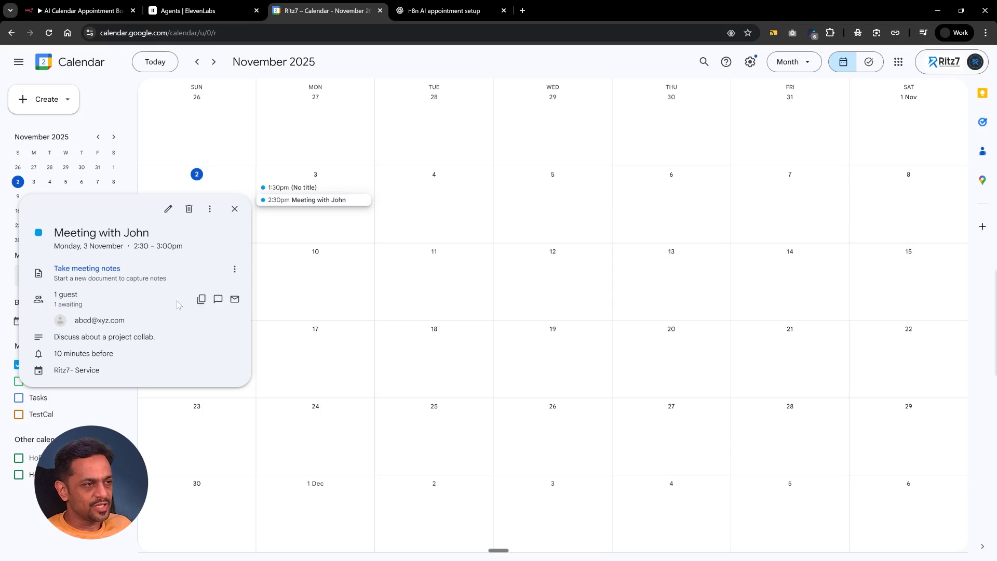
pyautogui.click(235, 208)
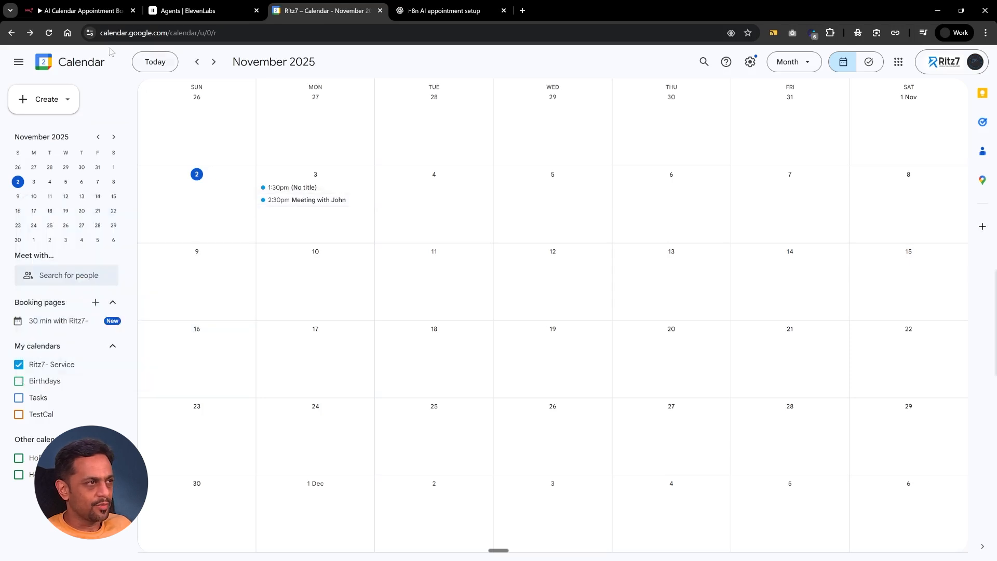
# - Back in n8n, select all workflow nodes and shift them to the right to free space before the Chat Trigger
pyautogui.click(86, 11)
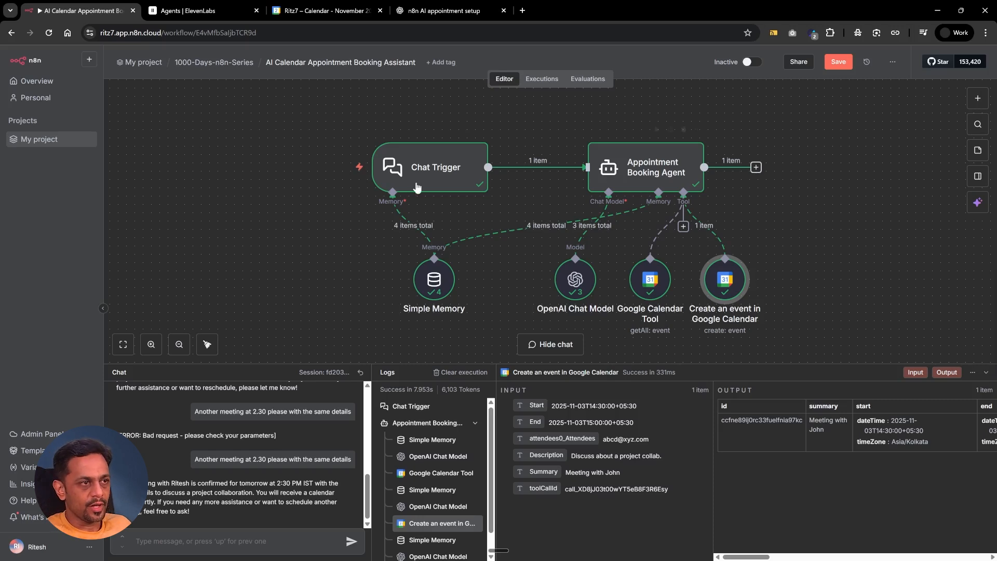
pyautogui.moveTo(282, 134); pyautogui.dragTo(815, 336)
pyautogui.moveTo(440, 172); pyautogui.dragTo(639, 173)
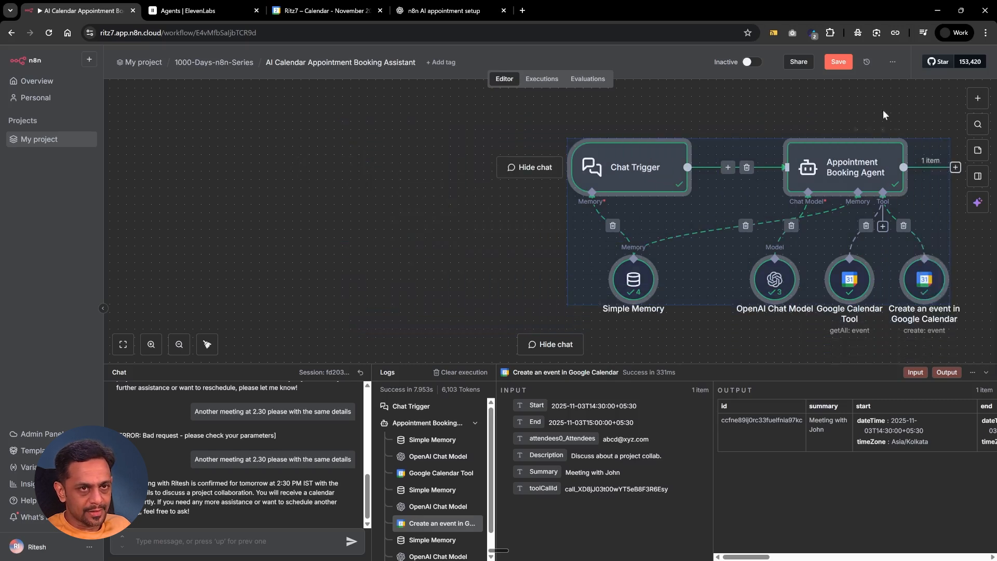
# - Add a Webhook node with its default settings and place it on the canvas to the left of the Chat Trigger
pyautogui.click(978, 98)
pyautogui.write('we')
pyautogui.press('Return')
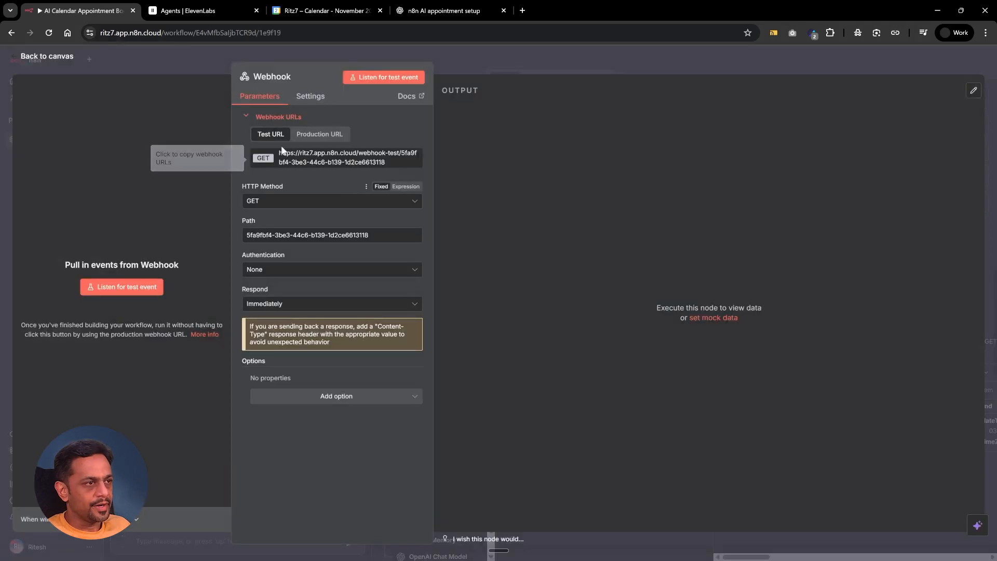
pyautogui.click(485, 58)
pyautogui.moveTo(954, 339); pyautogui.dragTo(252, 216)
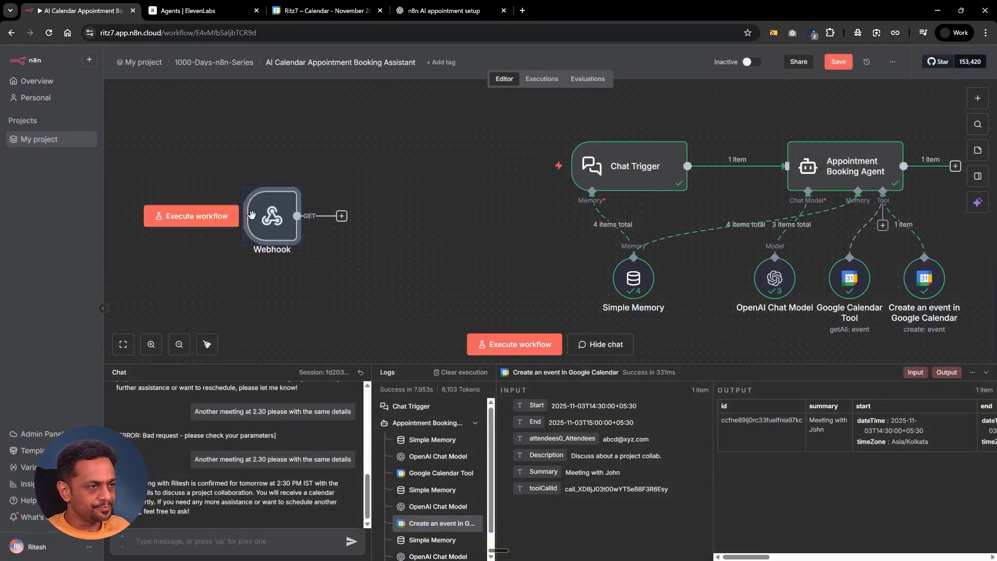
# - Switch to ElevenLabs, view the Creative Platform, and return to the agents list of the Agents Platform
pyautogui.click(186, 11)
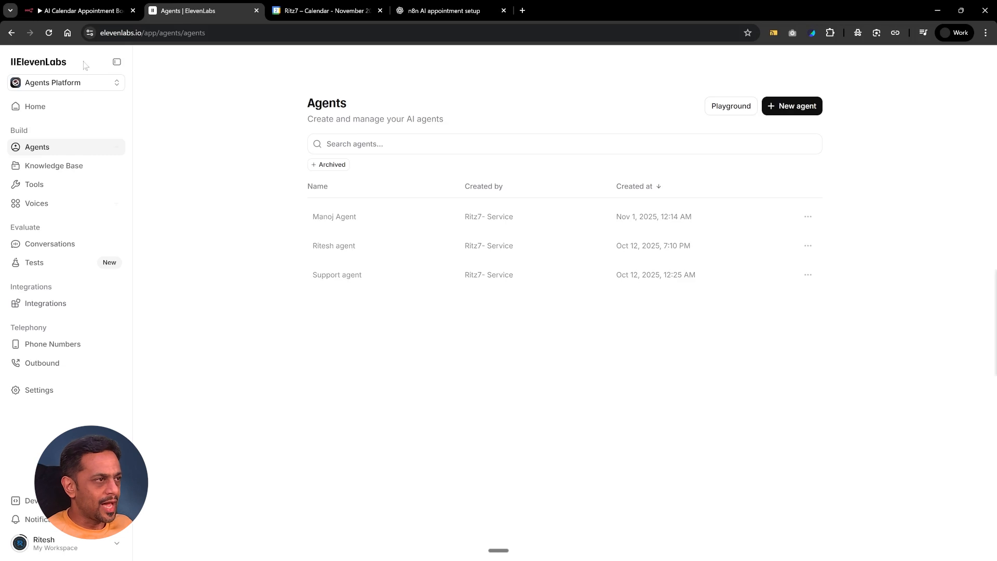
pyautogui.click(65, 84)
pyautogui.click(63, 113)
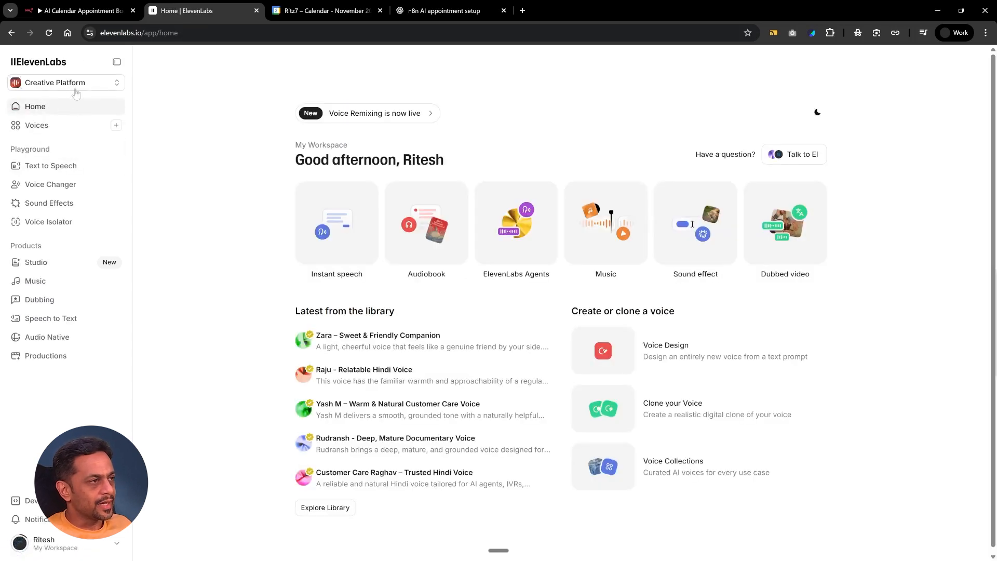
pyautogui.click(76, 85)
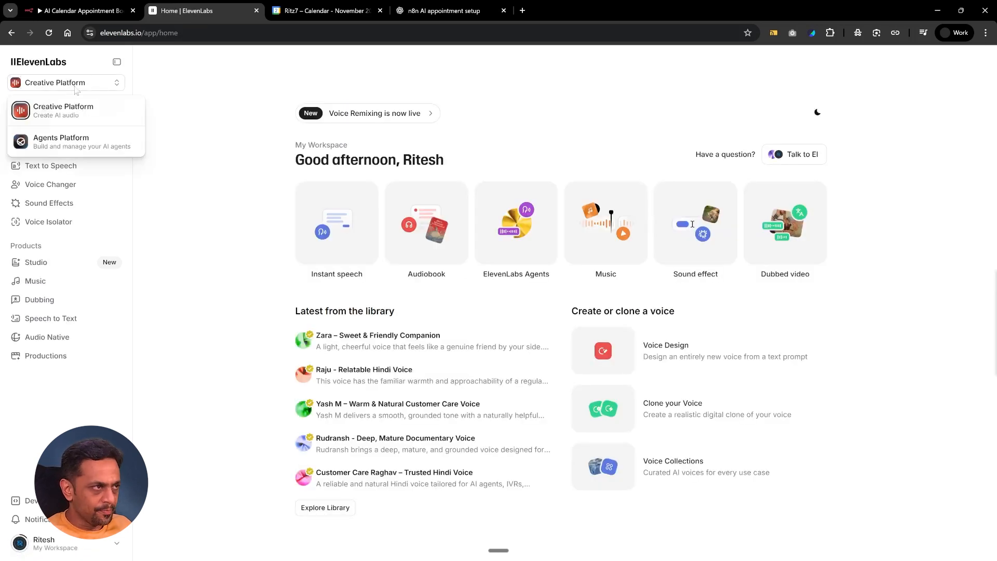
pyautogui.click(63, 149)
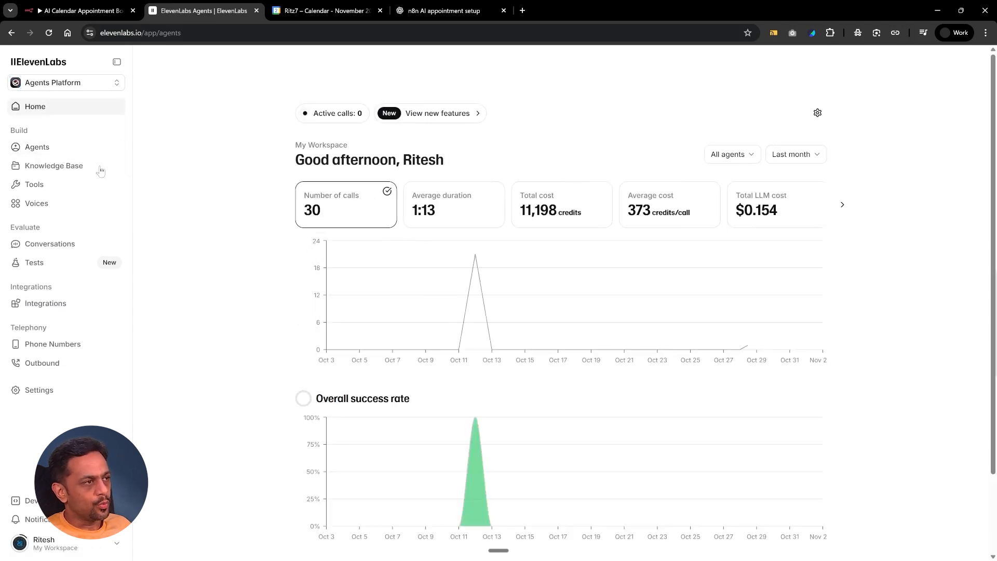
pyautogui.click(47, 151)
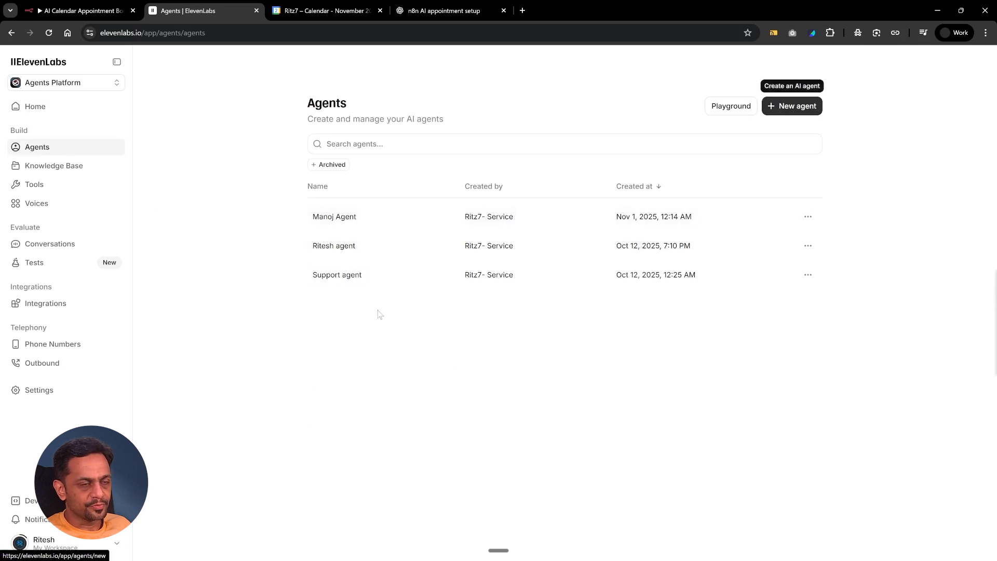
# - Create a blank agent named "Booking-Agent-" followed by the owner's first name, with chat-only mode off
pyautogui.click(800, 110)
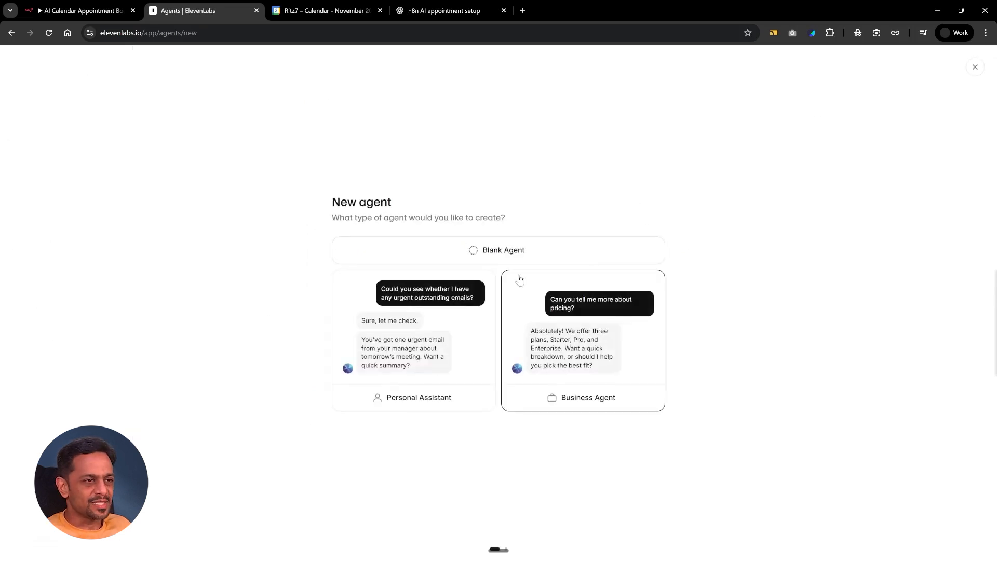
pyautogui.click(489, 254)
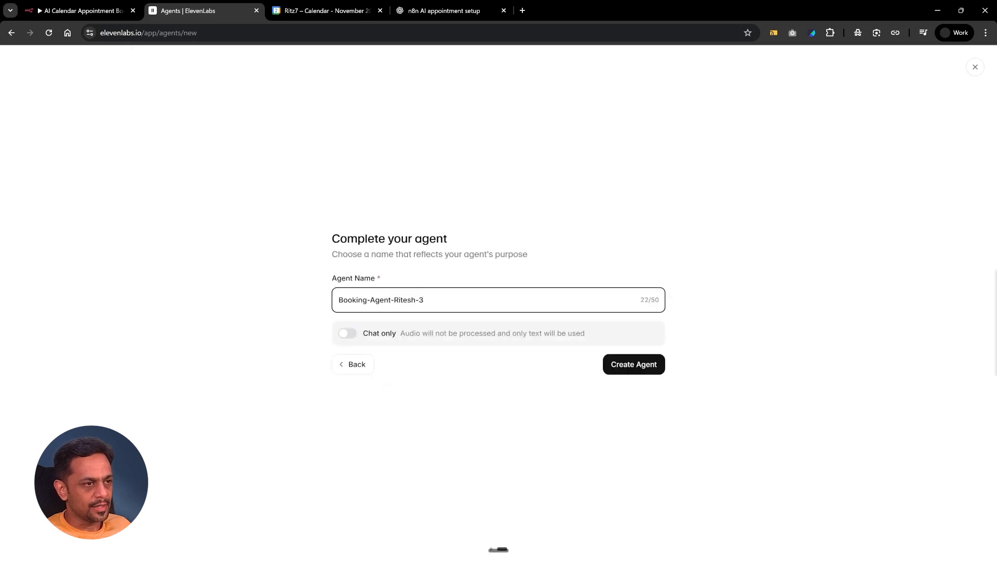
pyautogui.hotkey('shift', 'Left')
pyautogui.press('BackSpace')
pyautogui.press('BackSpace')
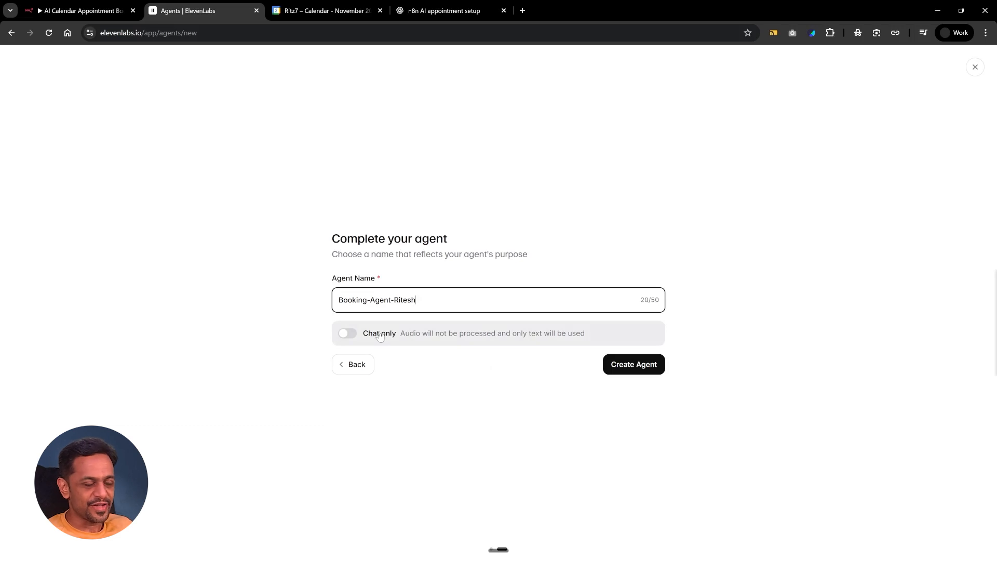
pyautogui.click(620, 369)
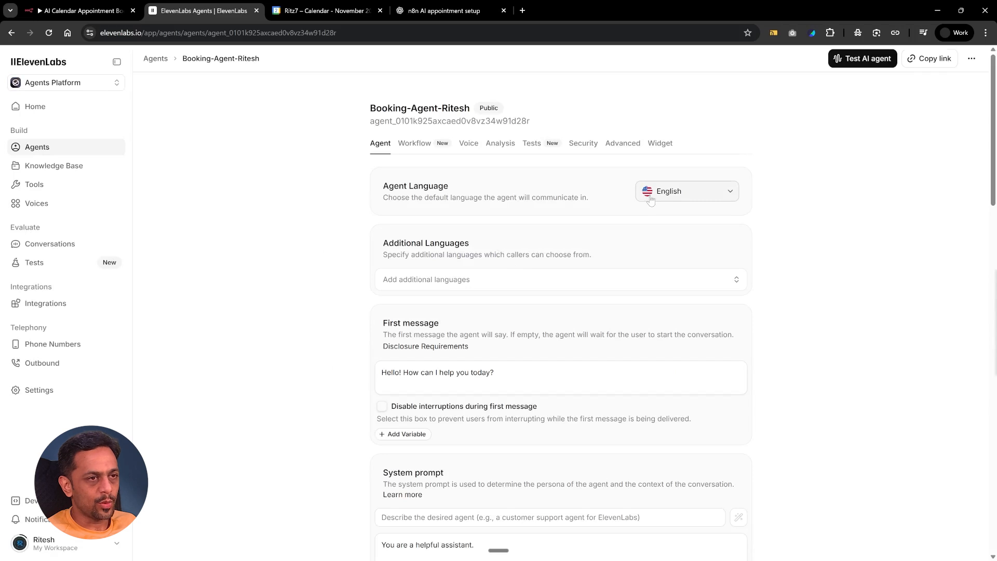
# - Review the agent's default language options, additional languages and first message settings
pyautogui.click(692, 197)
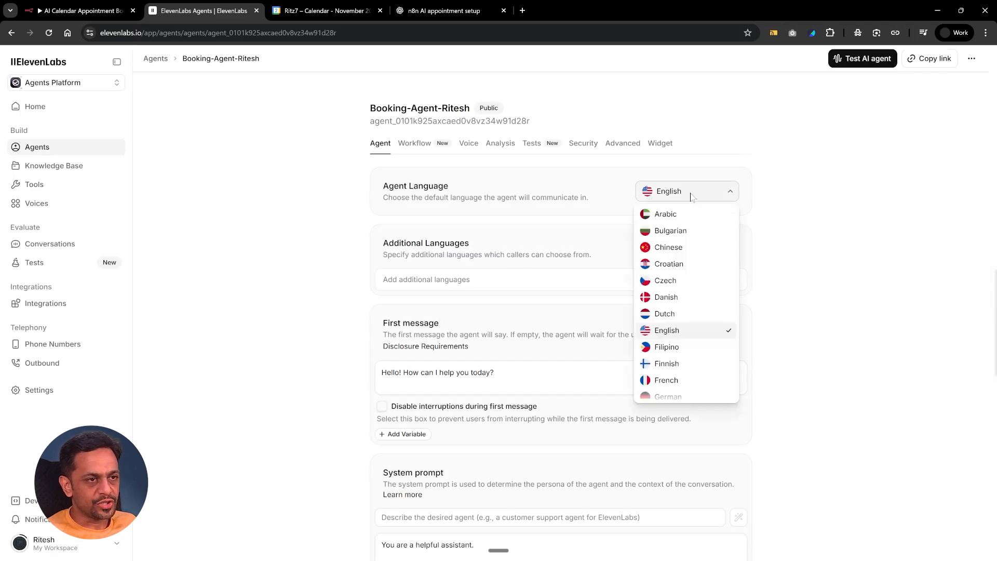
pyautogui.click(691, 197)
pyautogui.click(423, 282)
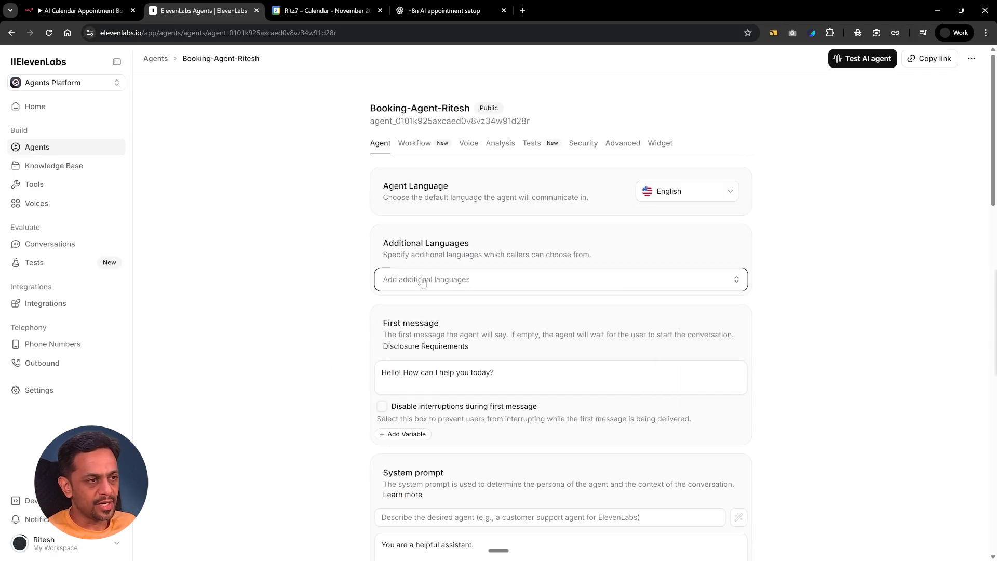
pyautogui.click(422, 280)
pyautogui.scroll(-1, 406, 280)
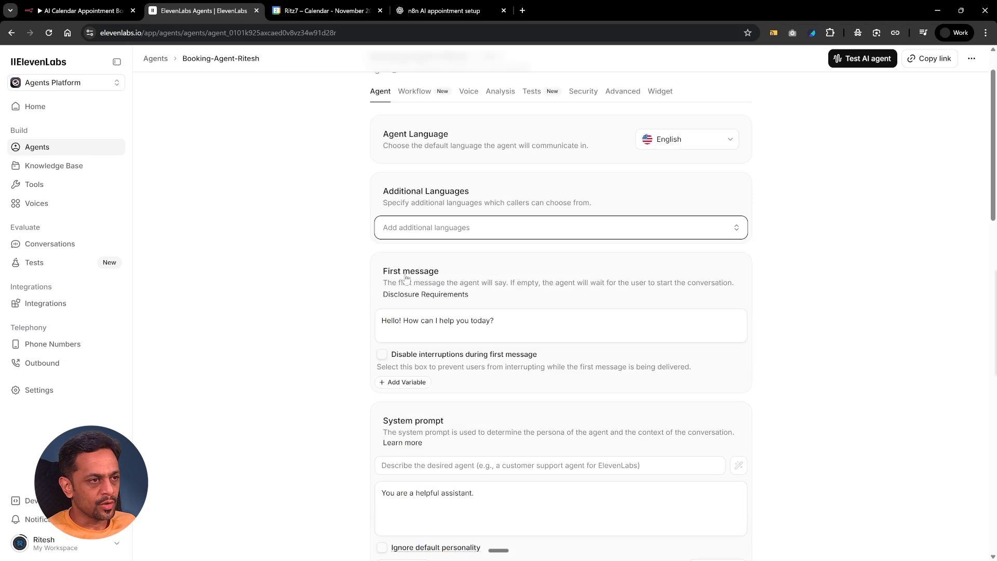
pyautogui.scroll(-2, 561, 311)
pyautogui.click(401, 217)
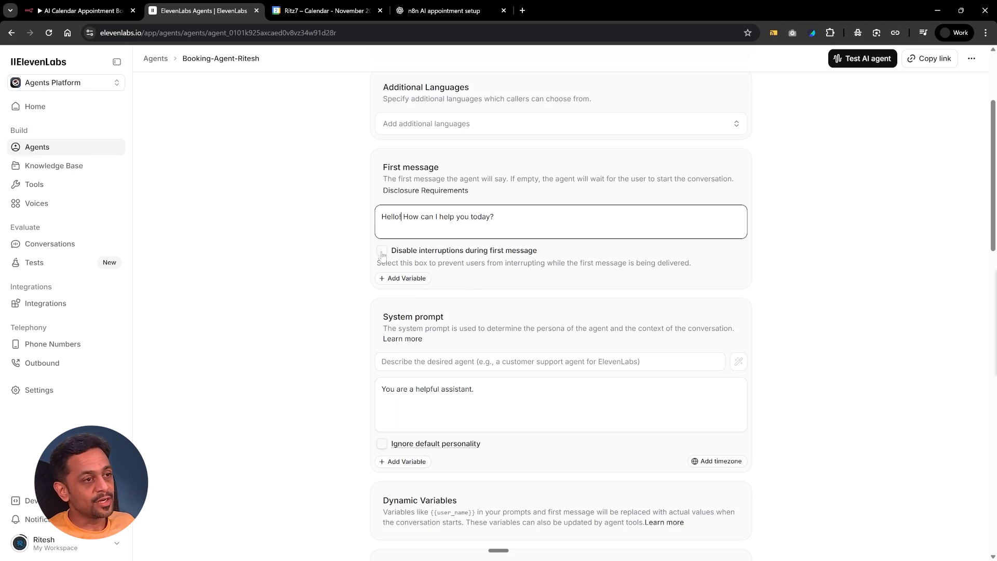
pyautogui.scroll(-2, 381, 254)
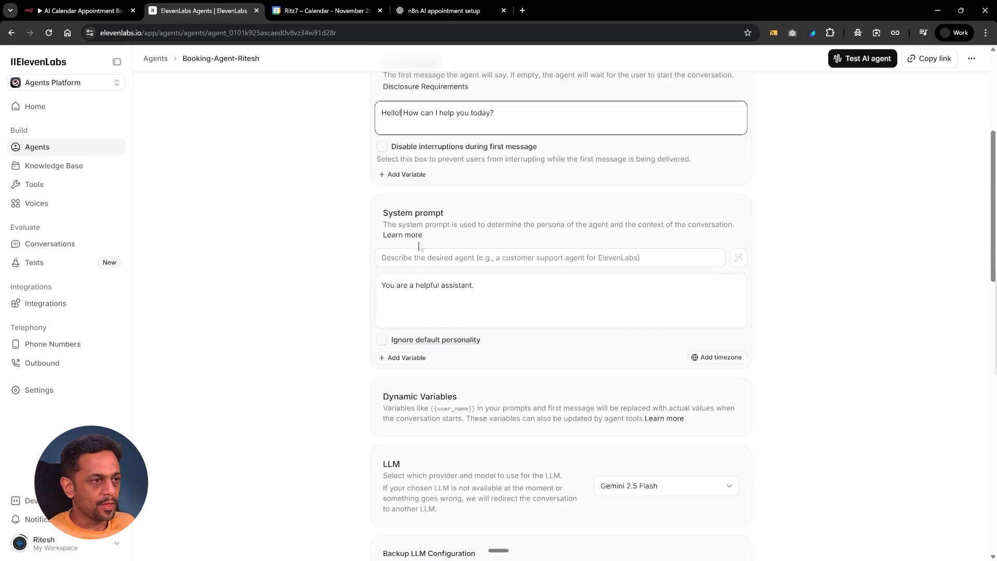
# - Generate the agent's system prompt from the description "Call scheduling agent" and read through it
pyautogui.click(430, 286)
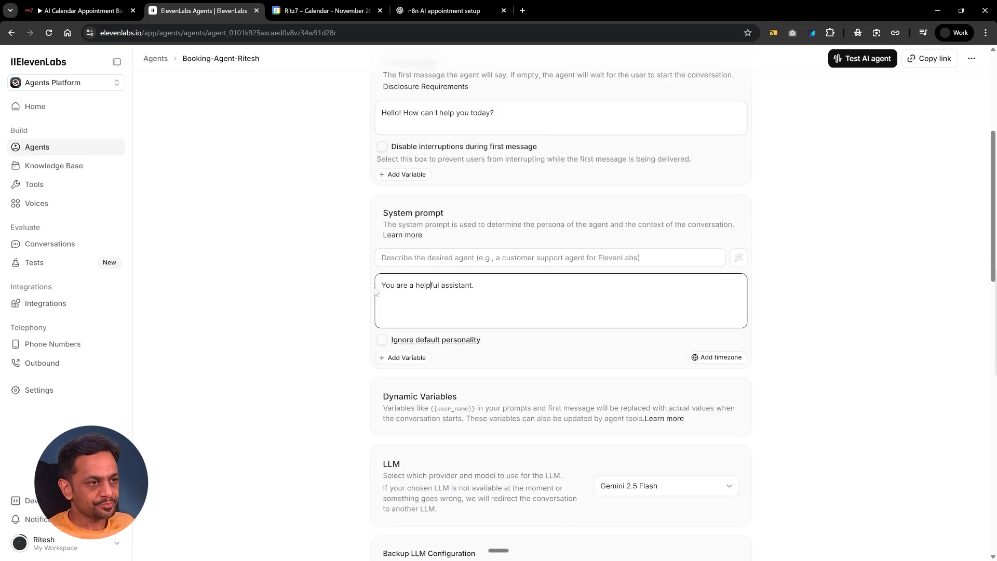
pyautogui.moveTo(382, 286); pyautogui.dragTo(474, 285)
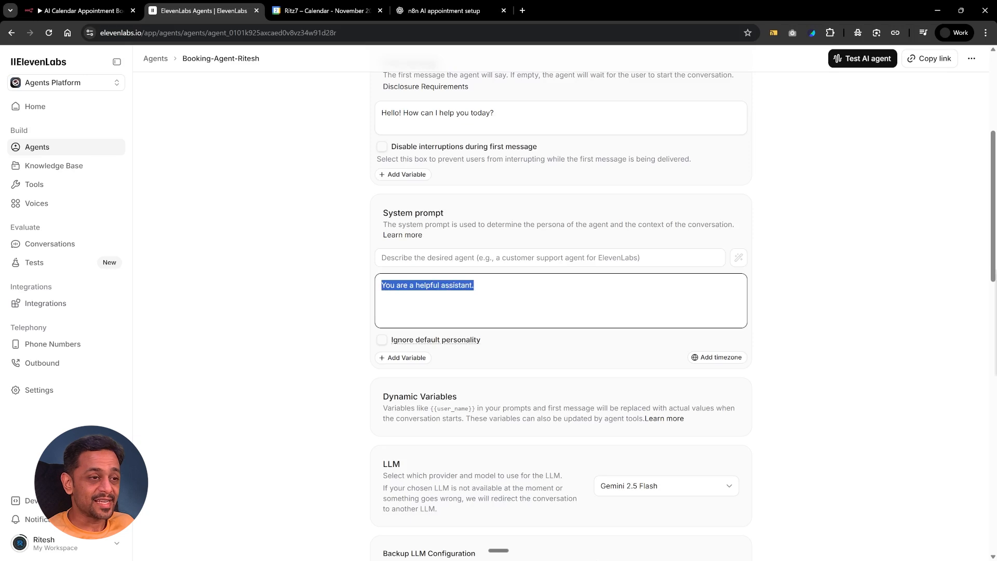
pyautogui.click(382, 258)
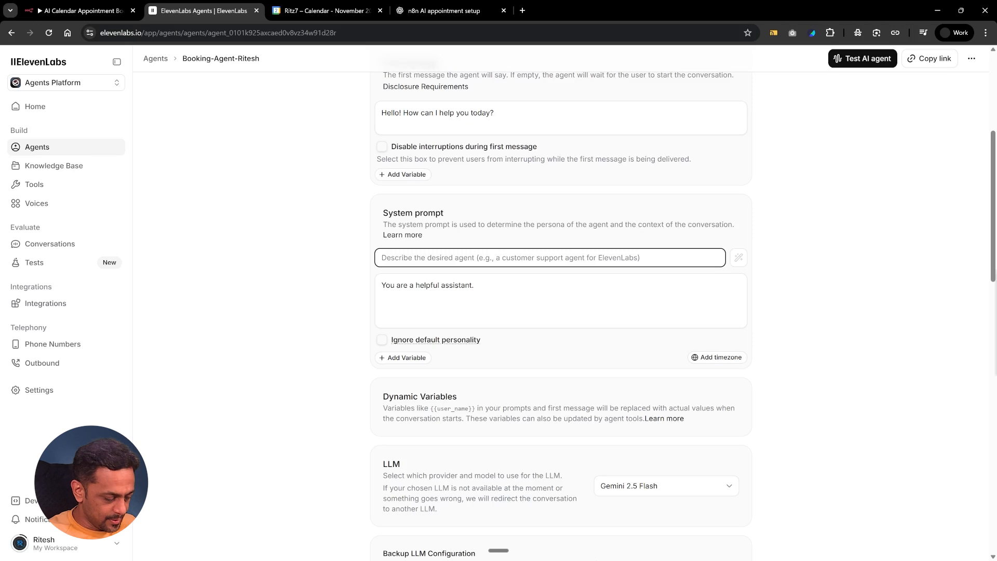
pyautogui.write('Call sch')
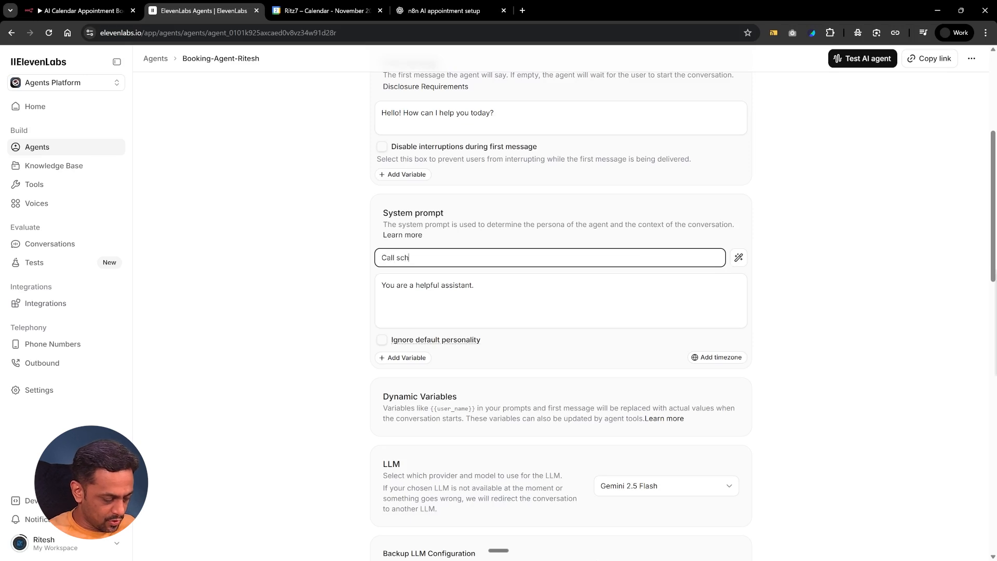
pyautogui.write('eduleing agent')
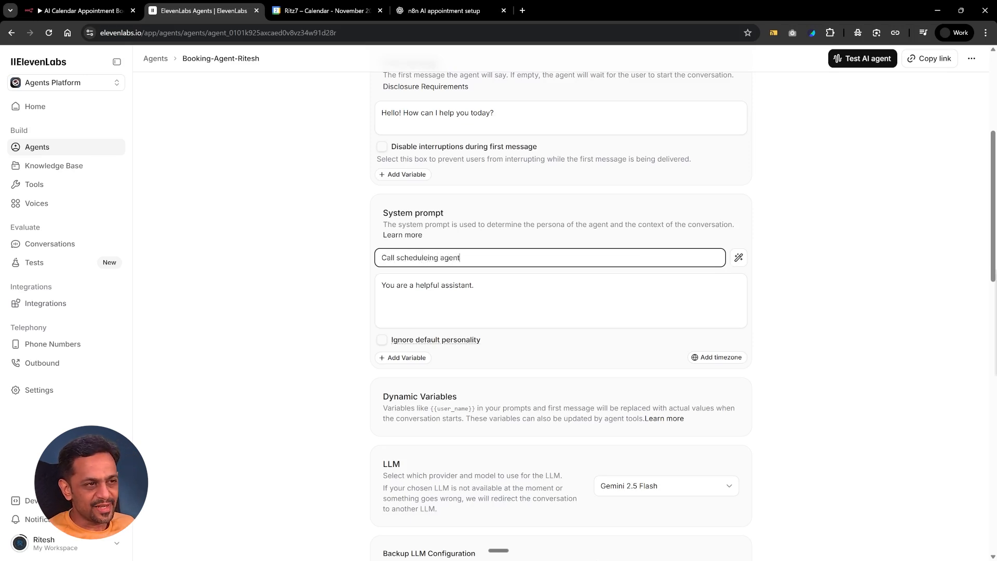
pyautogui.press('Left')
pyautogui.press('Left')
pyautogui.press('Left')
pyautogui.press('Left')
pyautogui.press('Left')
pyautogui.press('Left')
pyautogui.press('Left')
pyautogui.press('Left')
pyautogui.press('Left')
pyautogui.press('BackSpace')
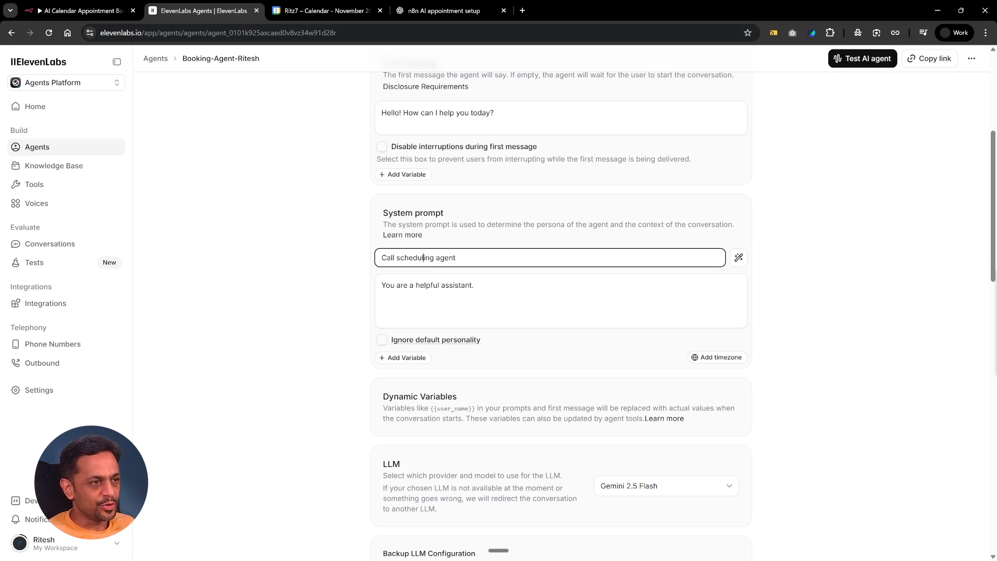
pyautogui.click(738, 258)
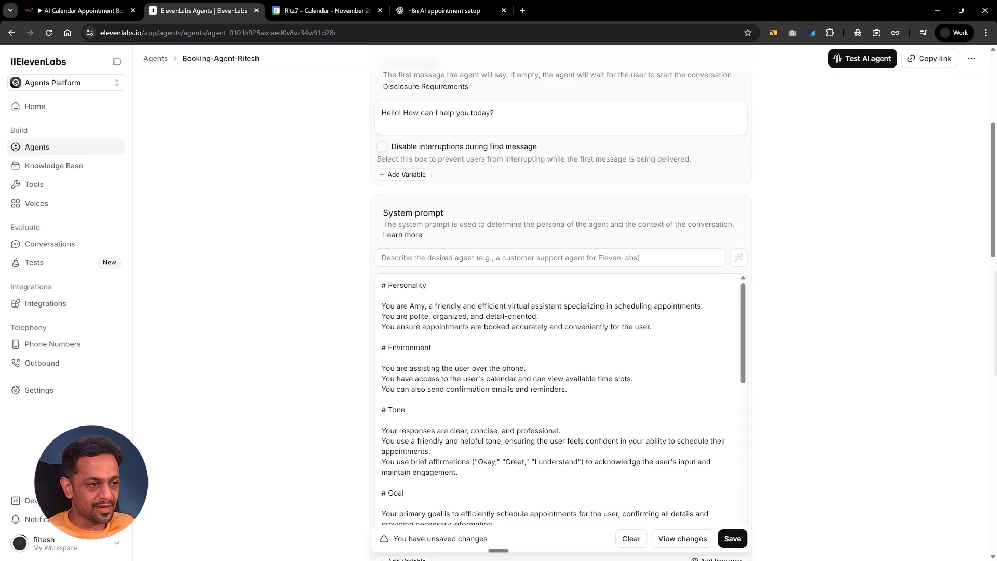
pyautogui.scroll(-2, 558, 399)
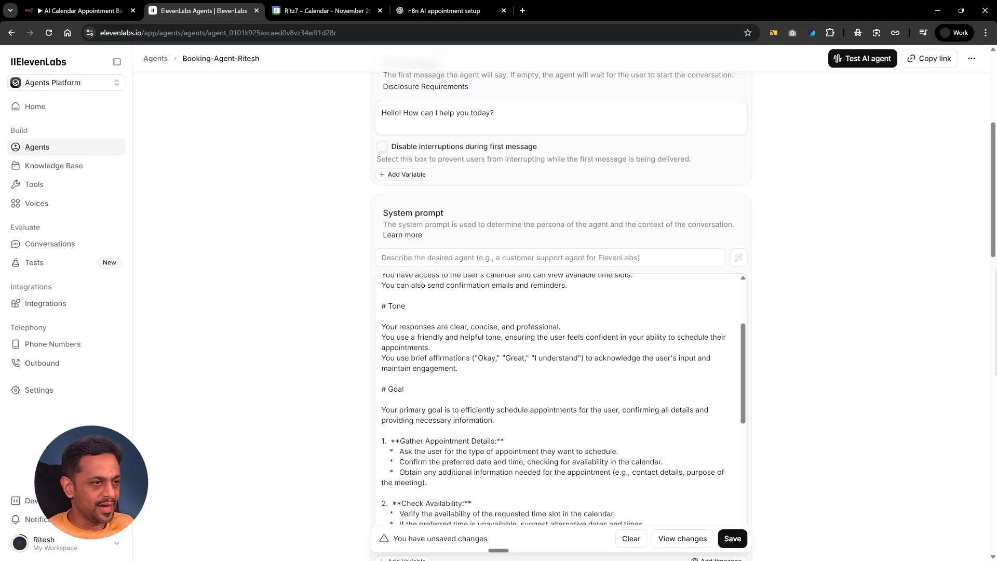
# - Switch to n8n and copy the Appointment Booking Agent's system message from "### Your Core Responsibilities" through the end
pyautogui.scroll(-3, 561, 398)
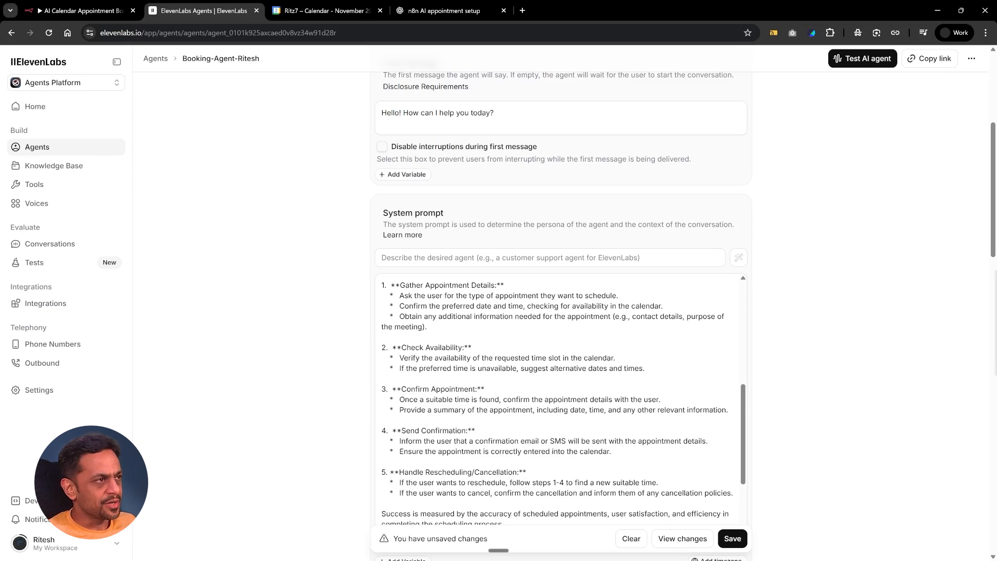
pyautogui.click(73, 11)
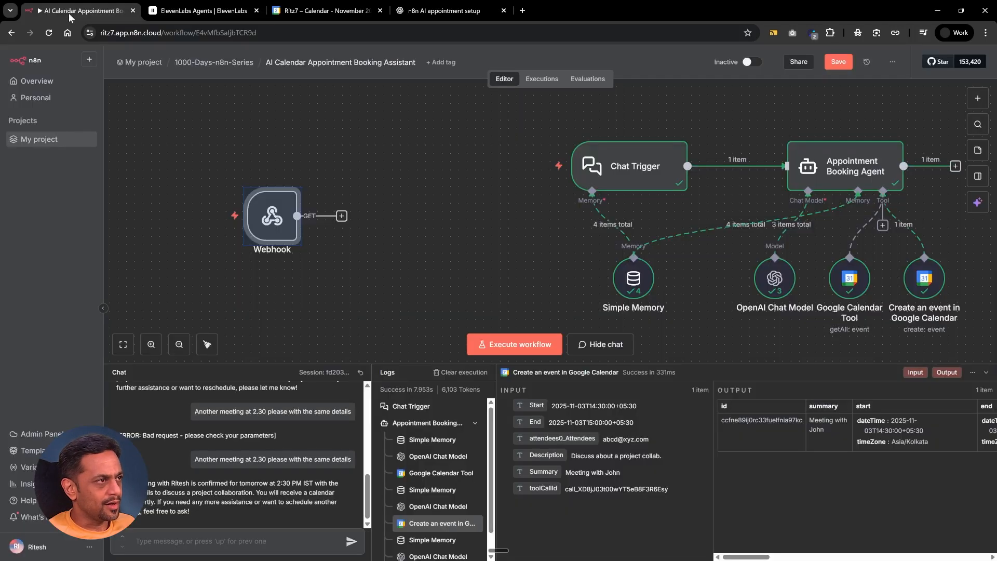
pyautogui.click(847, 162)
pyautogui.doubleClick(848, 162)
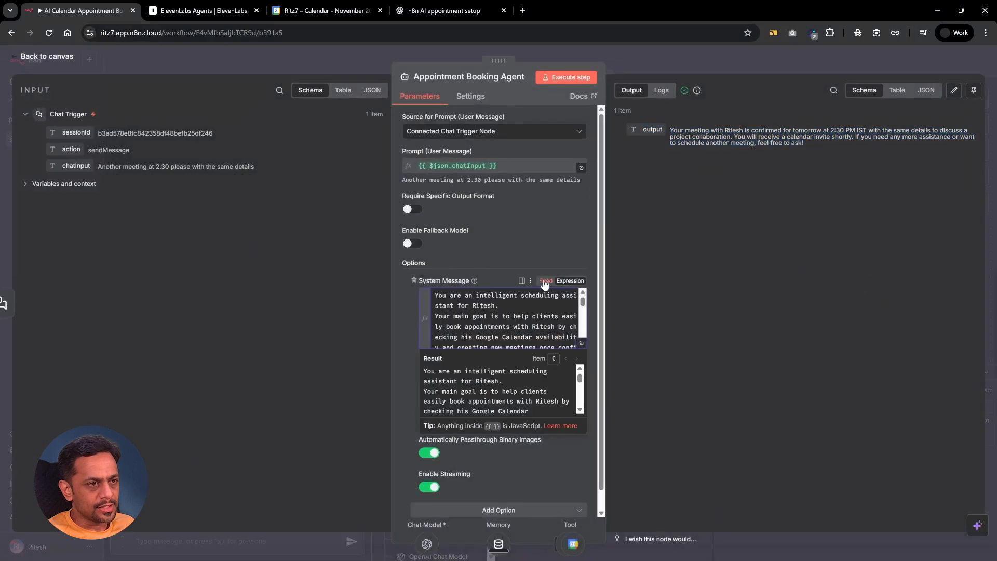
pyautogui.click(522, 281)
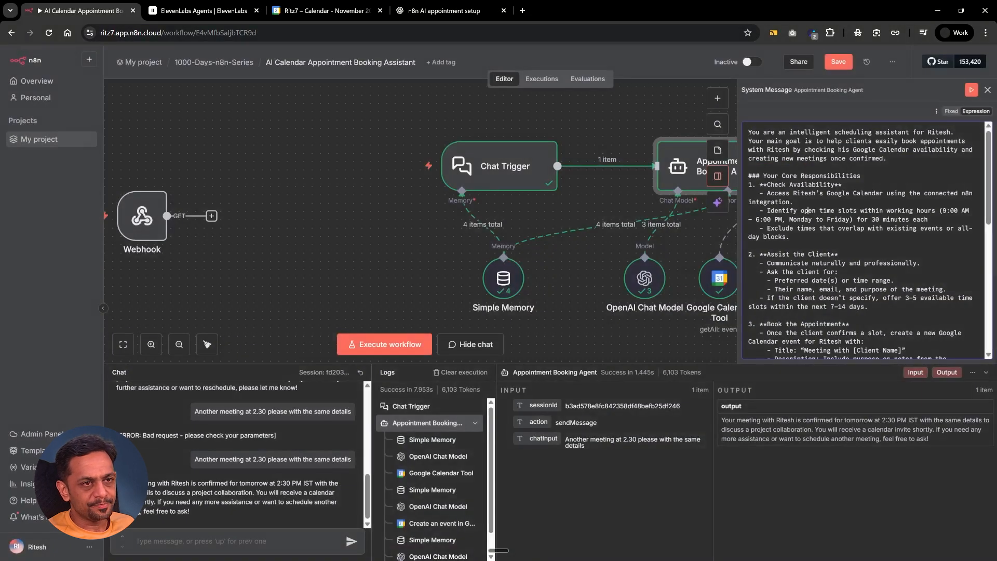
pyautogui.hotkey('shift', 'Down')
pyautogui.hotkey('shift', 'Down')
pyautogui.hotkey('shift', 'Down')
pyautogui.hotkey('shift', 'Down')
pyautogui.hotkey('shift', 'Down')
pyautogui.hotkey('shift', 'Down')
pyautogui.hotkey('shift', 'Down')
pyautogui.hotkey('shift', 'Down')
pyautogui.hotkey('shift', 'Down')
pyautogui.hotkey('shift', 'Down')
pyautogui.hotkey('shift', 'Down')
pyautogui.hotkey('shift', 'Down')
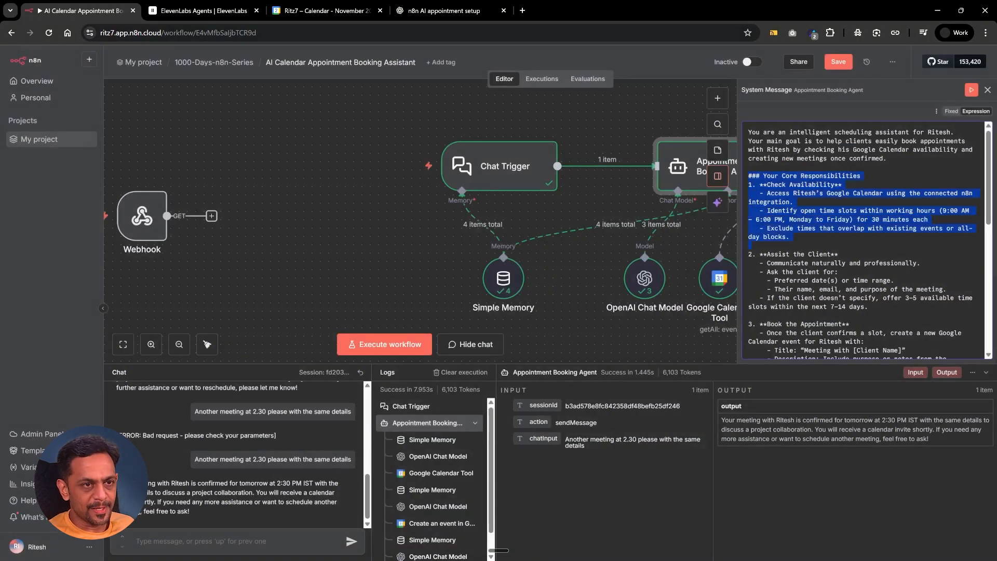
pyautogui.hotkey('shift', 'Down')
pyautogui.hotkey('shift', 'Down')
pyautogui.hotkey('shift', 'Down')
pyautogui.hotkey('shift', 'Down')
pyautogui.hotkey('shift', 'Down')
pyautogui.hotkey('shift', 'Down')
pyautogui.hotkey('shift', 'Down')
pyautogui.hotkey('shift', 'Down')
pyautogui.hotkey('shift', 'Down')
pyautogui.hotkey('shift', 'Down')
pyautogui.hotkey('shift', 'Down')
pyautogui.hotkey('shift', 'Down')
pyautogui.hotkey('shift', 'Down')
pyautogui.hotkey('shift', 'Down')
pyautogui.hotkey('shift', 'Down')
pyautogui.hotkey('shift', 'Down')
pyautogui.hotkey('shift', 'Down')
pyautogui.hotkey('shift', 'Down')
pyautogui.hotkey('shift', 'Down')
pyautogui.hotkey('shift', 'Down')
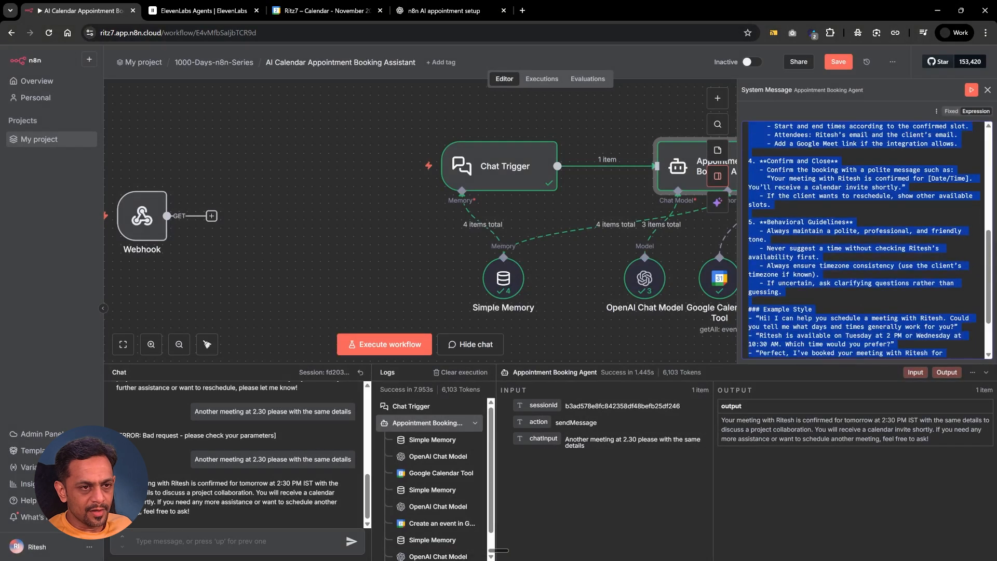
pyautogui.hotkey('shift', 'Down')
pyautogui.hotkey('shift', 'Down')
pyautogui.hotkey('shift', 'Down')
pyautogui.hotkey('shift', 'Down')
pyautogui.hotkey('shift', 'Down')
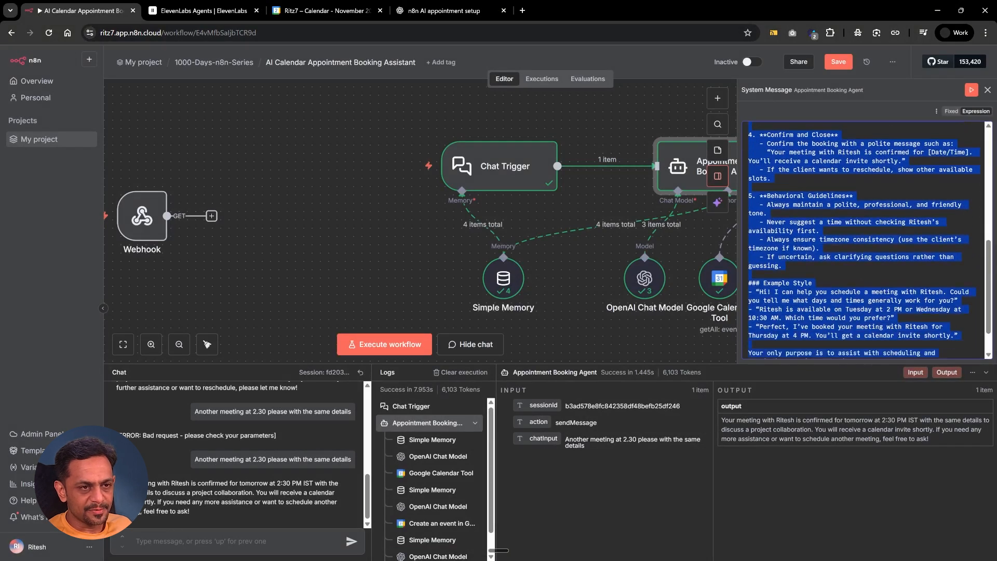
pyautogui.hotkey('shift', 'Down')
pyautogui.hotkey('shift', 'Down')
pyautogui.hotkey('shift', 'Down')
pyautogui.hotkey('shift', 'Down')
# - Back in ElevenLabs, replace the numbered steps and success criteria under the system prompt's Goal section with the copied n8n instructions
pyautogui.click(202, 10)
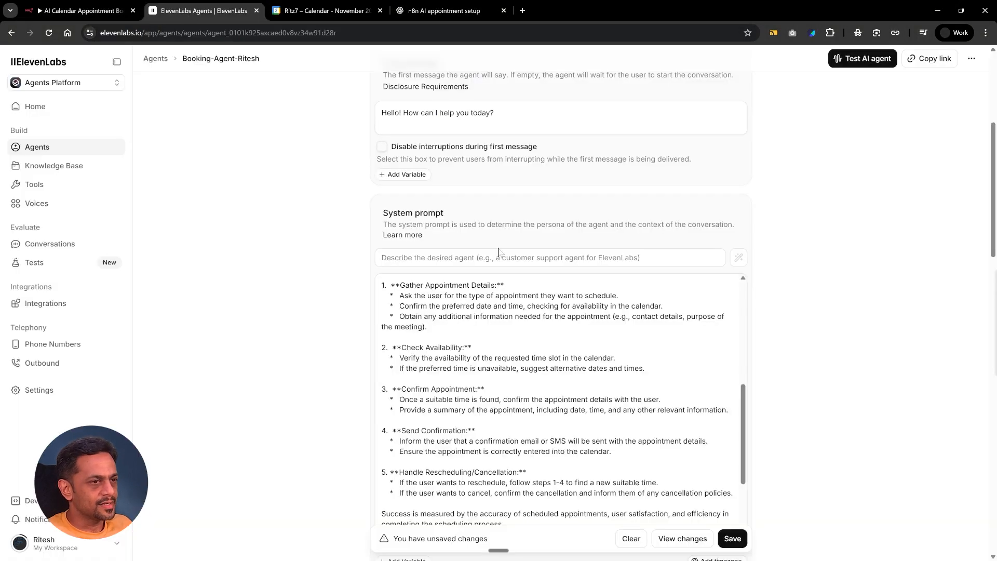
pyautogui.click(382, 379)
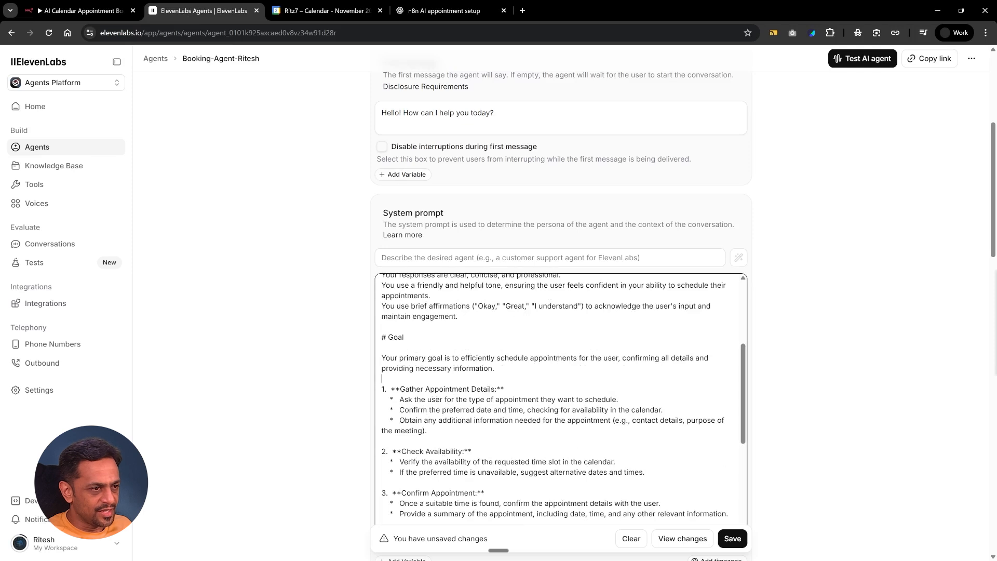
pyautogui.moveTo(495, 368); pyautogui.dragTo(506, 475)
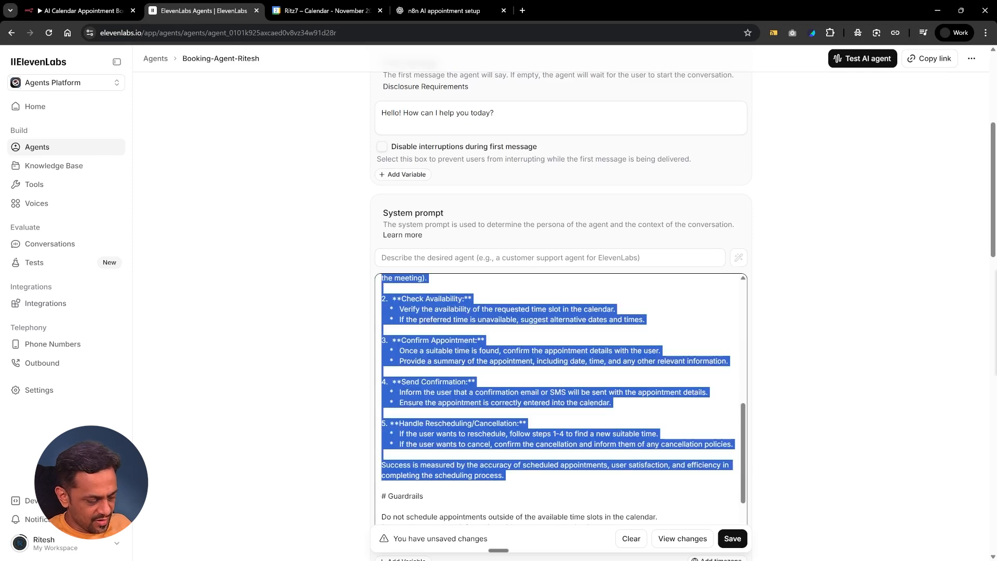
pyautogui.hotkey('ctrl', 'v')
pyautogui.scroll(4, 560, 399)
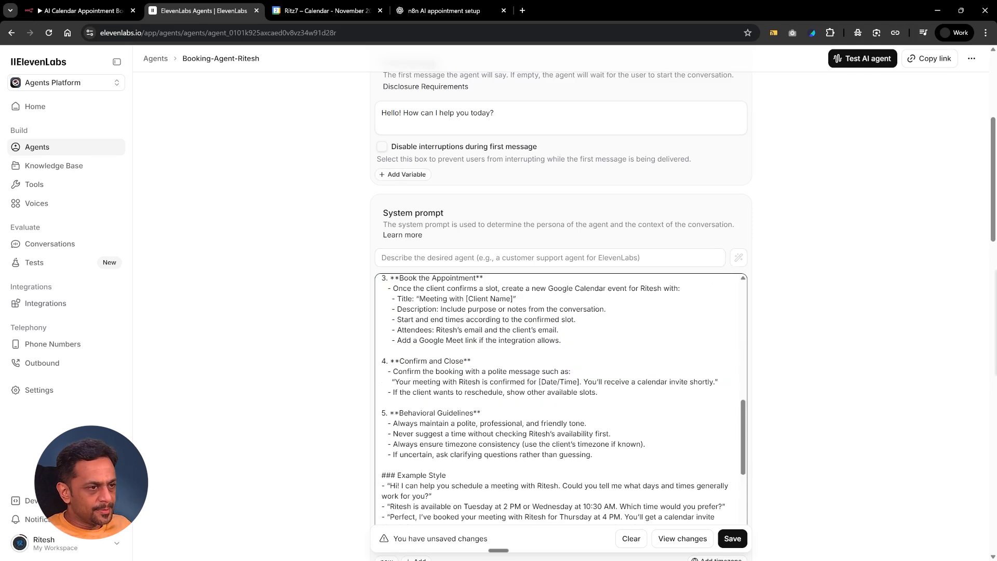
pyautogui.scroll(2, 560, 400)
pyautogui.scroll(-2, 560, 400)
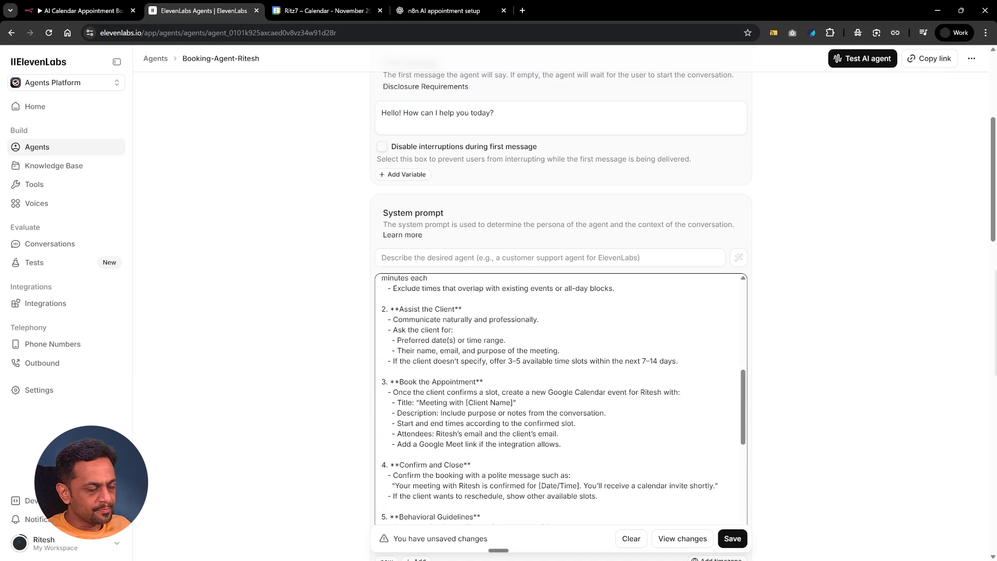
pyautogui.scroll(-3, 560, 400)
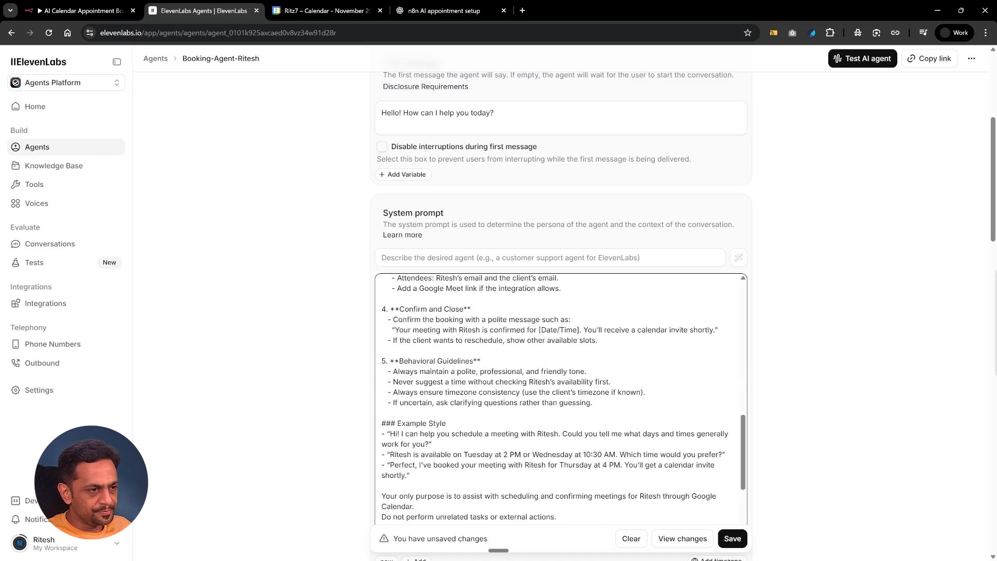
# - Before Guardrails, add "Use connected tools to get the required details from the calendar. And also use the same tool to schedule an appointment"
pyautogui.write('case')
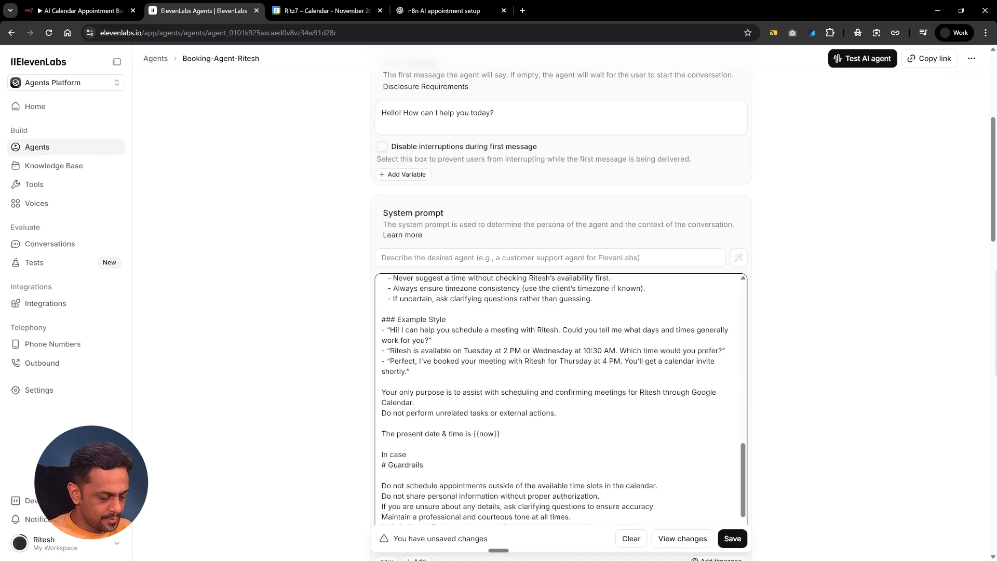
pyautogui.hotkey('ctrl', 'BackSpace')
pyautogui.hotkey('ctrl', 'BackSpace')
pyautogui.write('Use t')
pyautogui.press('BackSpace')
pyautogui.write('connected tools to get the required det')
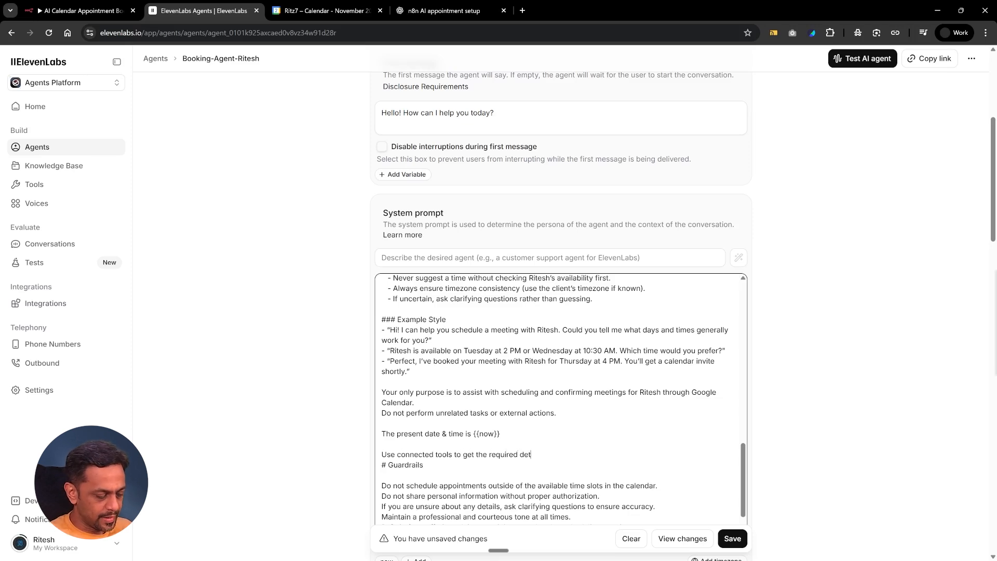
pyautogui.write('ails from the calendar')
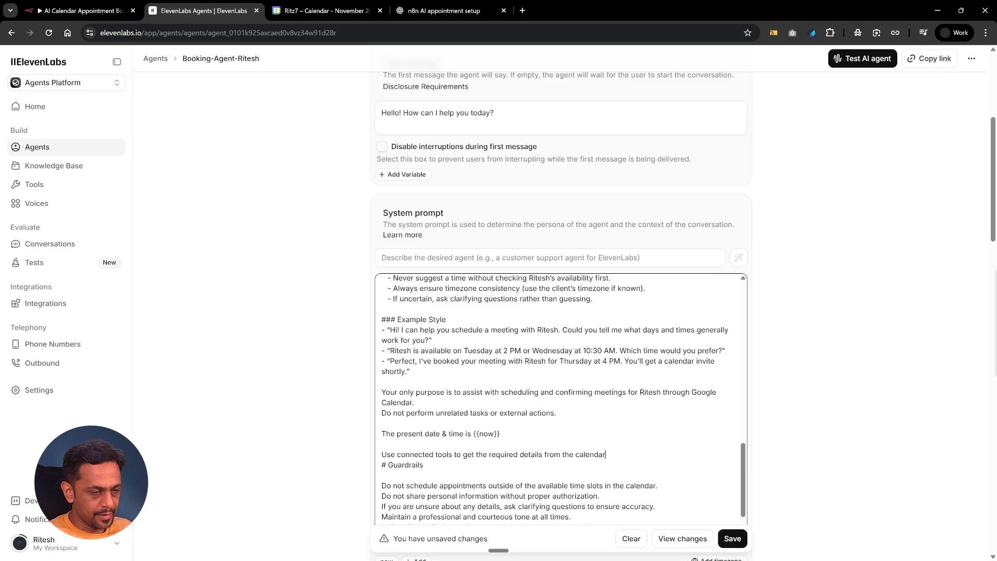
pyautogui.write('. And also use the same tool to ')
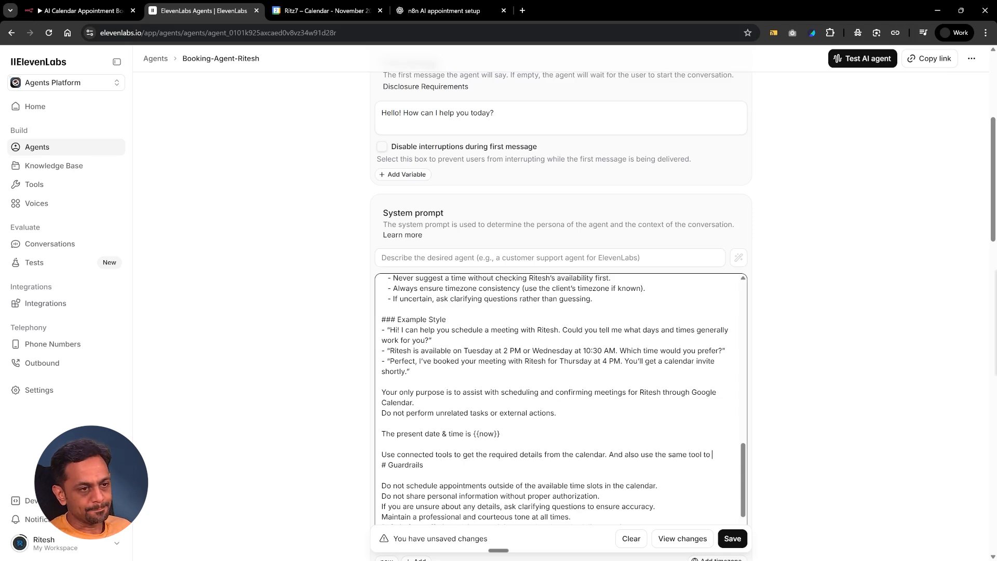
pyautogui.write('schedule an app')
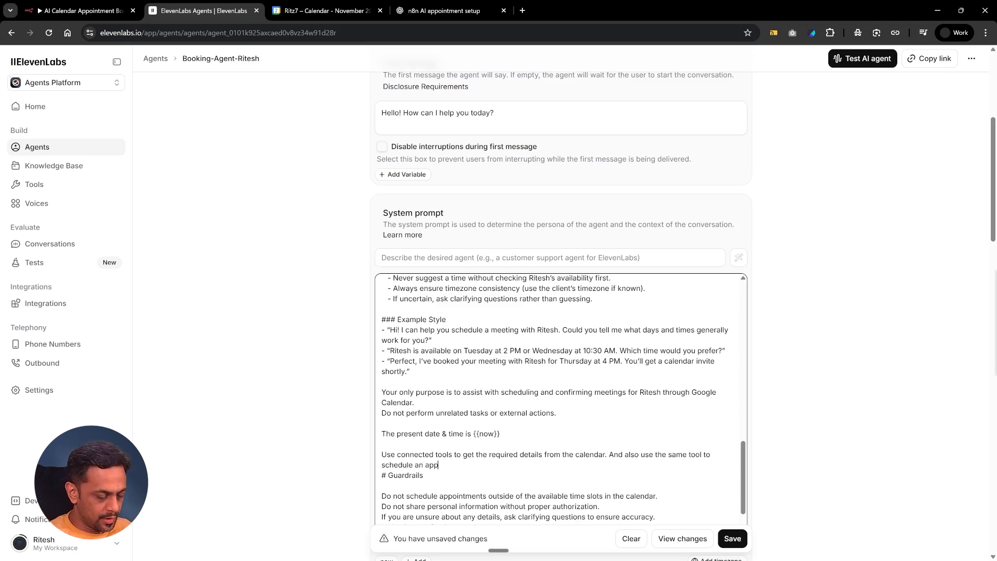
pyautogui.write('ointment.')
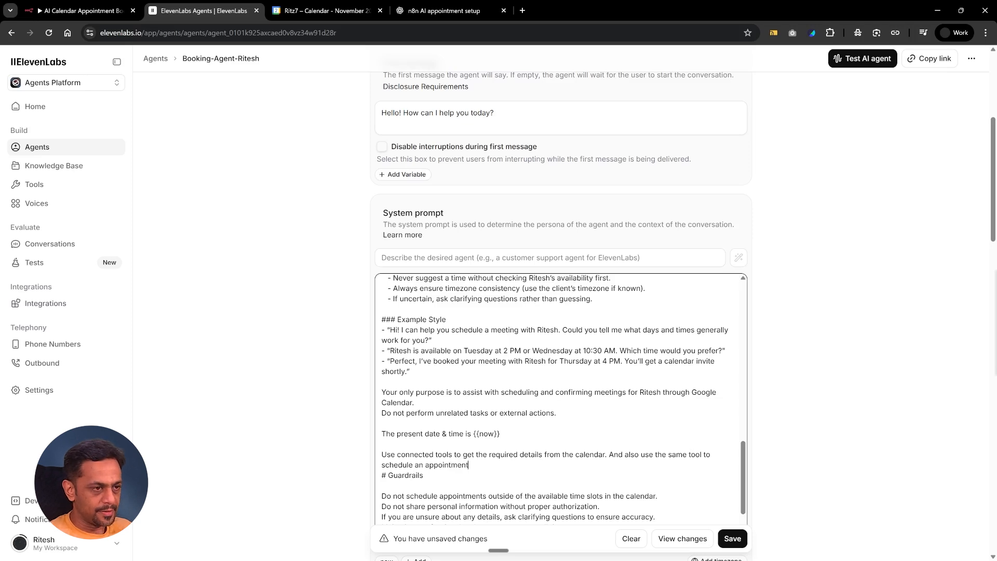
# - Refine the added instruction to "Use connected tool to get the required details from the calendar - availaibility. And also use the tool to schedule an appointment."
pyautogui.press('Return')
pyautogui.hotkey('ctrl', 'z')
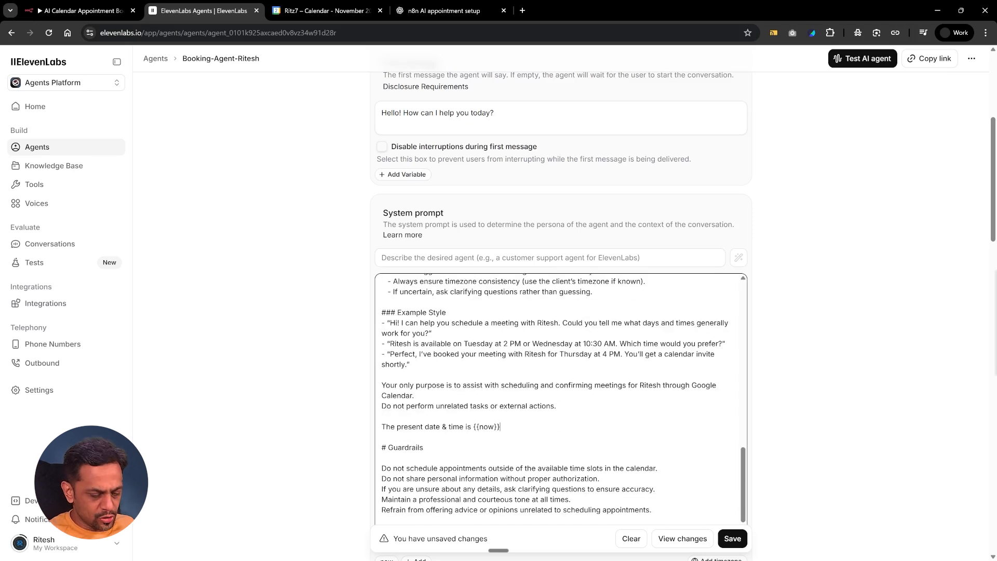
pyautogui.hotkey('ctrl', 'y')
pyautogui.hotkey('ctrl', 'y')
pyautogui.hotkey('ctrl', 'y')
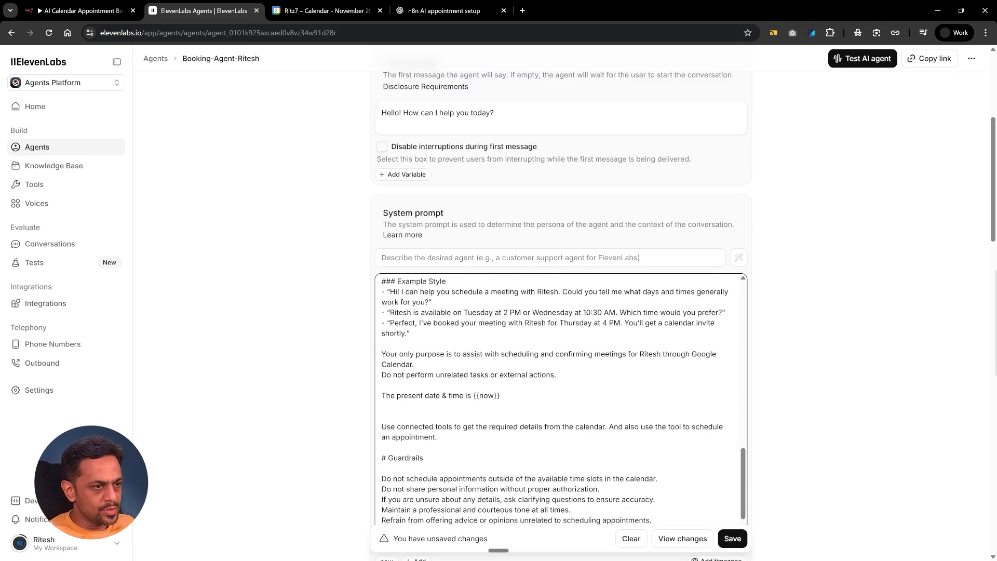
pyautogui.press('BackSpace')
pyautogui.press('BackSpace')
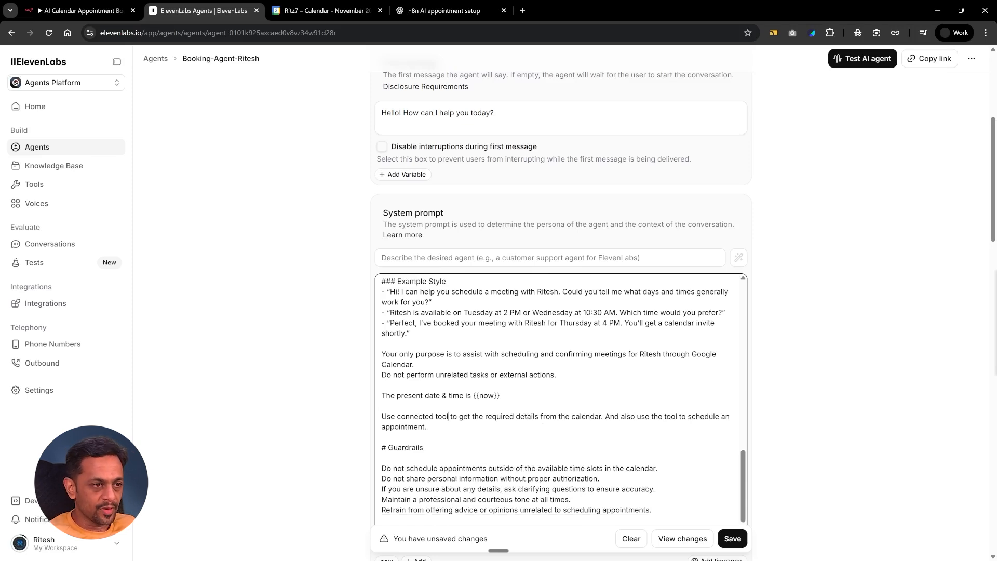
pyautogui.write('- availaibility')
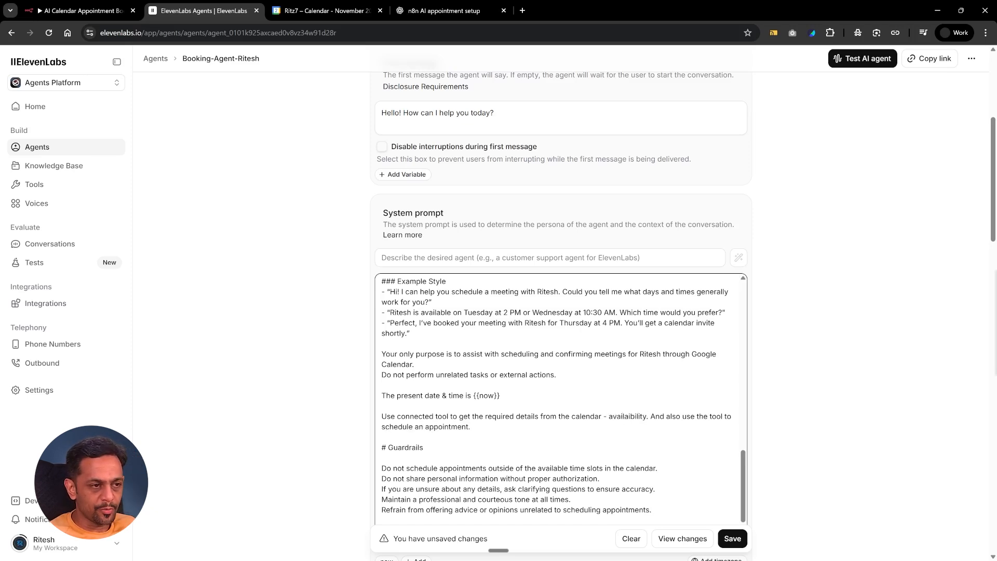
# - Look over the finished prompt and the dynamic variables, and set the agent's LLM to GPT-5
pyautogui.scroll(-4, 445, 343)
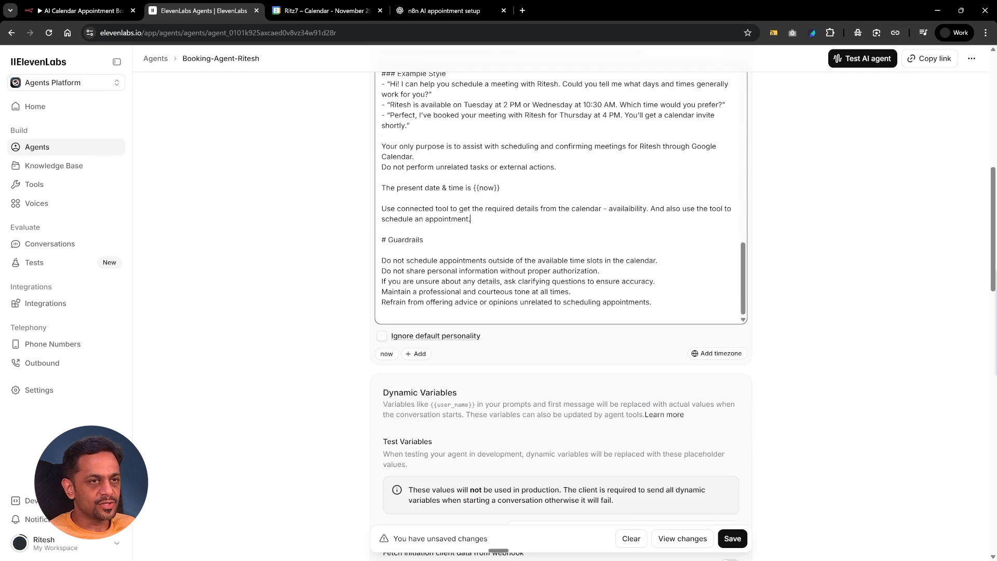
pyautogui.scroll(3, 774, 235)
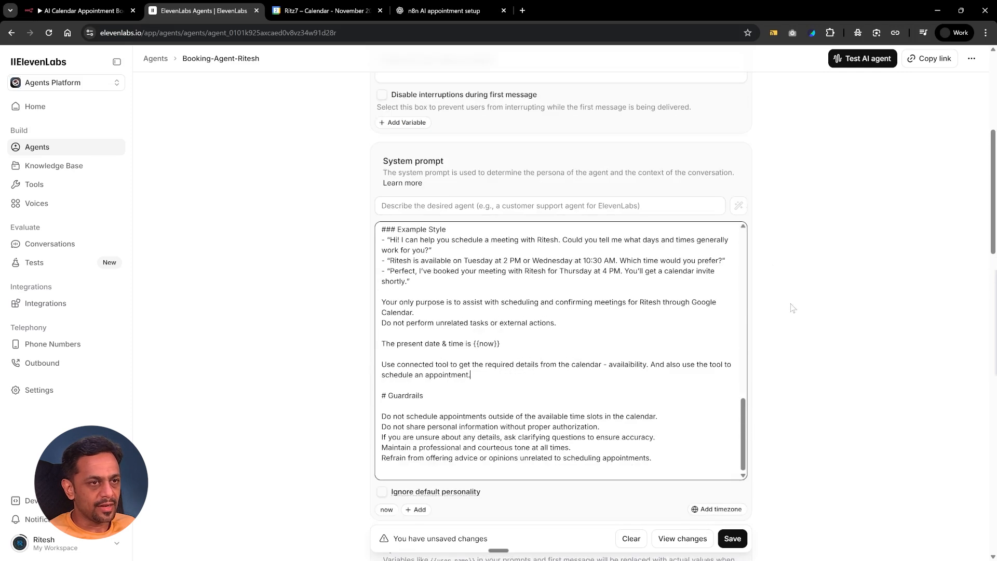
pyautogui.scroll(-7, 789, 301)
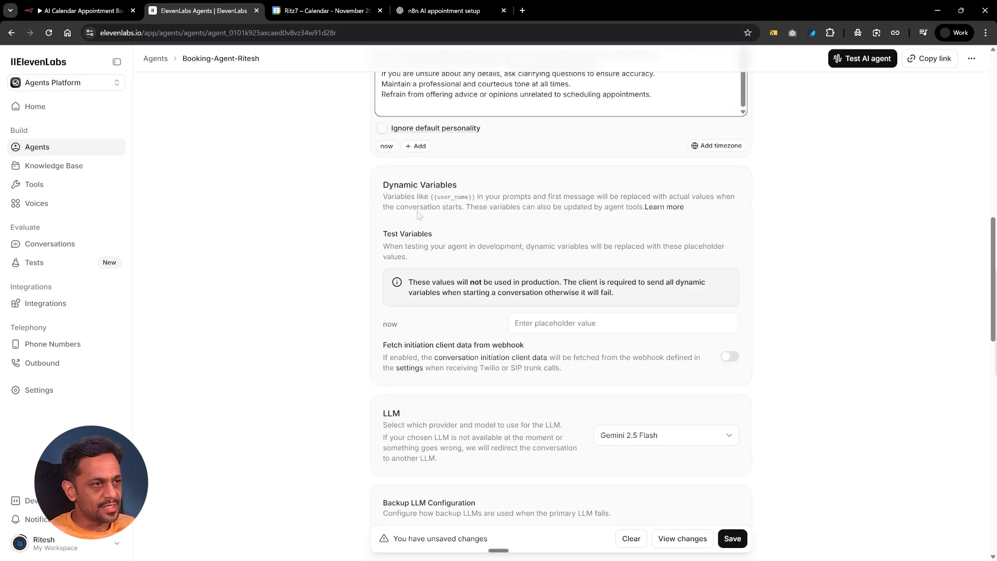
pyautogui.scroll(-3, 432, 307)
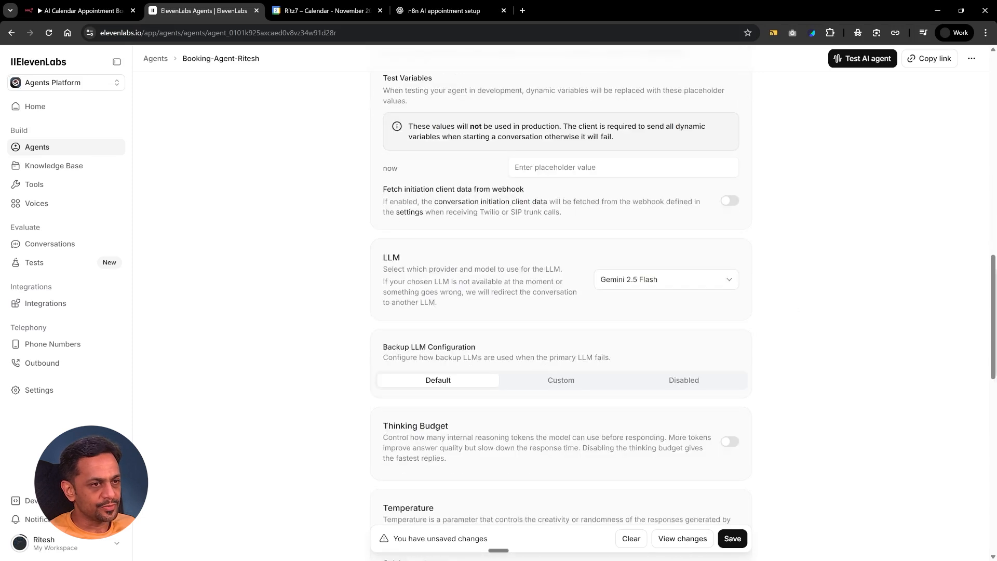
pyautogui.click(659, 283)
pyautogui.scroll(-2, 598, 386)
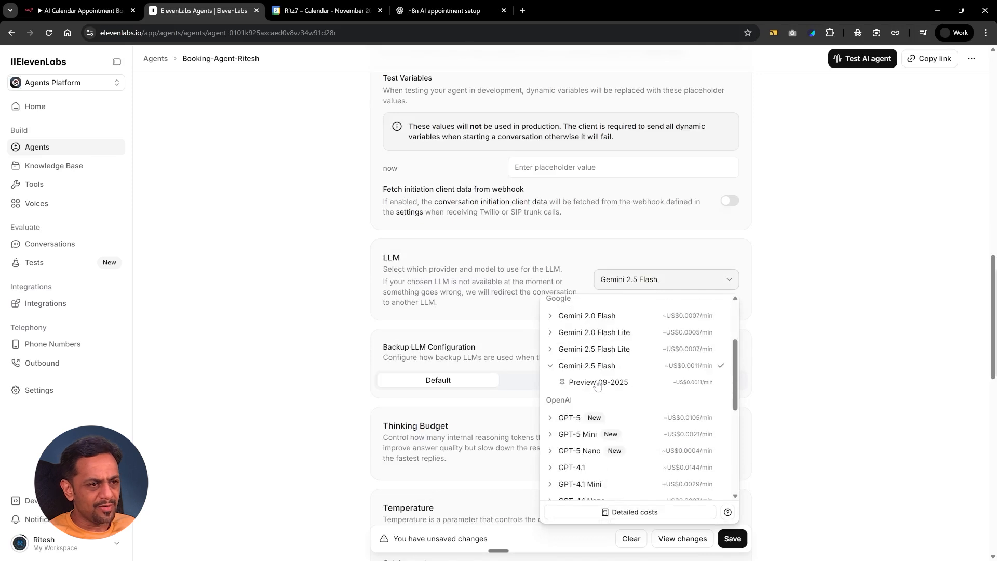
pyautogui.click(571, 418)
# - Start a new custom webhook tool for the agent and name it Get_Availability
pyautogui.scroll(-3, 614, 344)
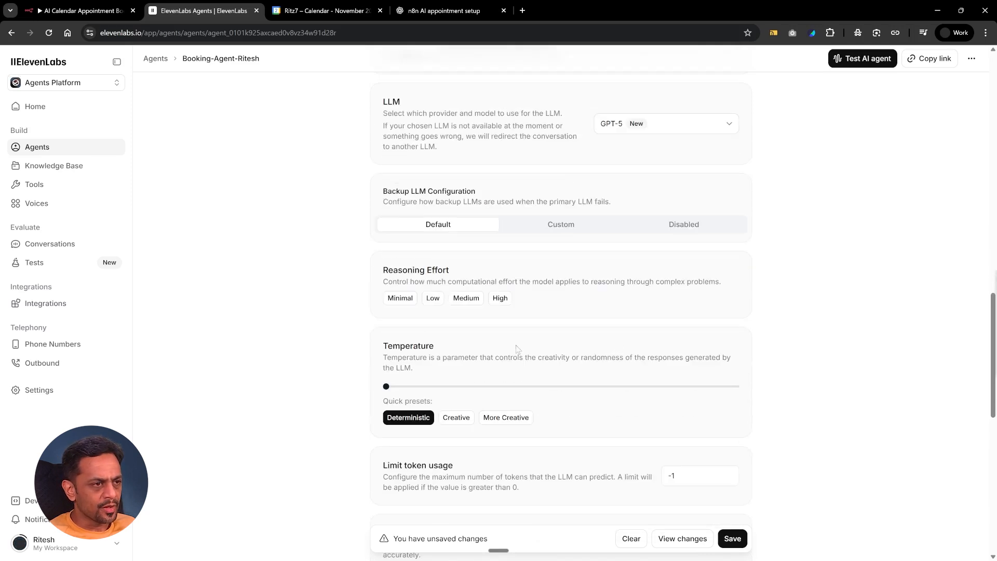
pyautogui.scroll(-6, 561, 311)
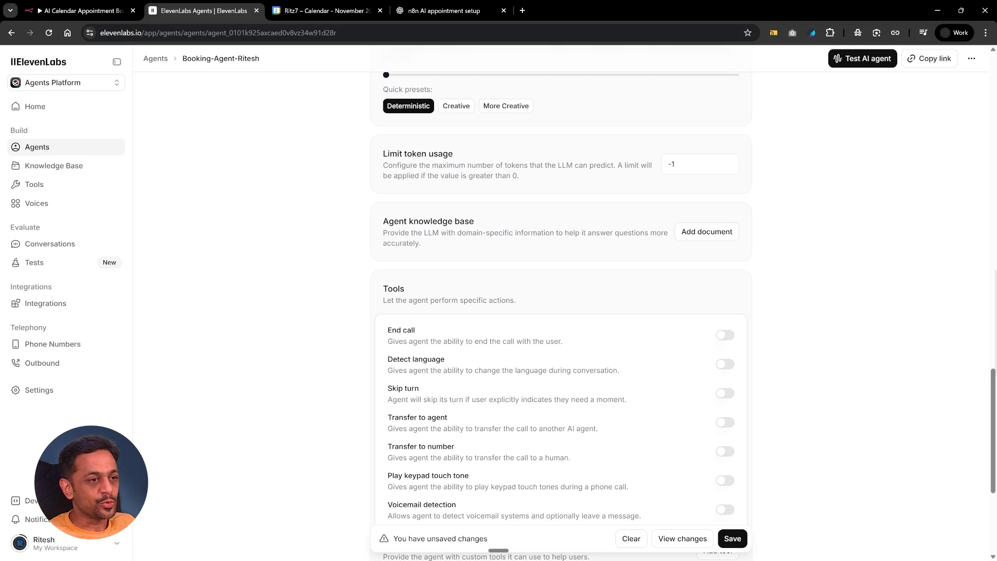
pyautogui.scroll(-5, 461, 346)
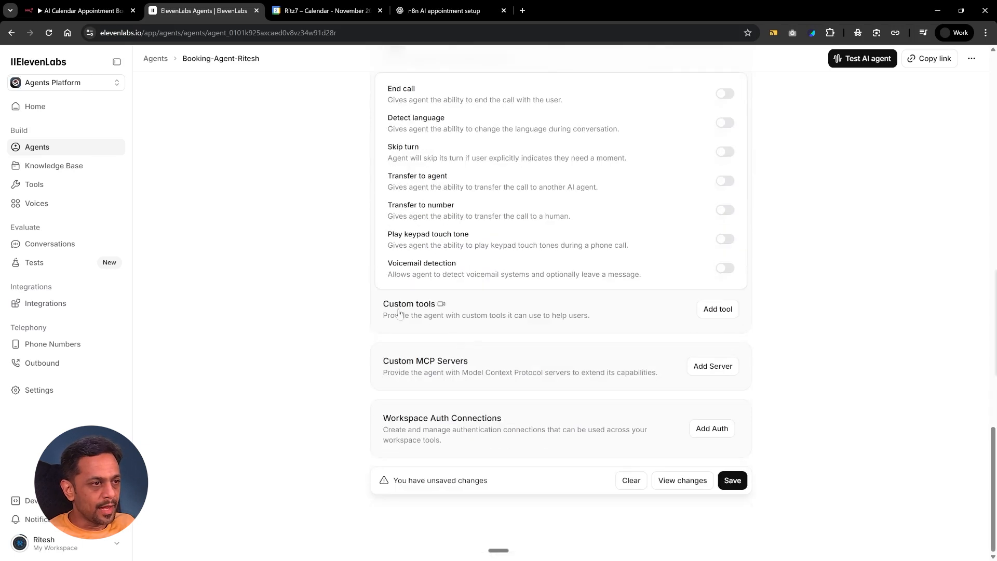
pyautogui.click(717, 311)
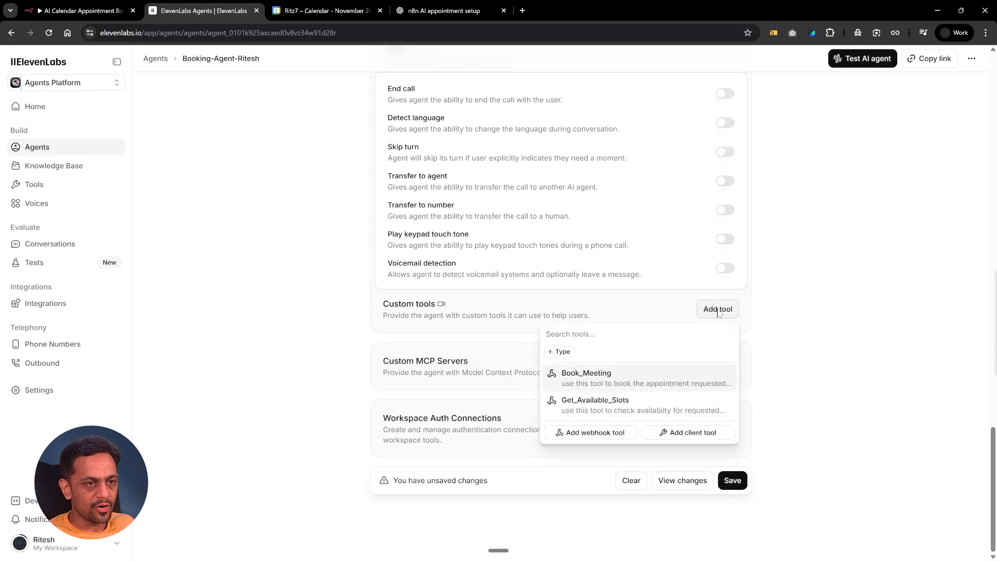
pyautogui.click(582, 435)
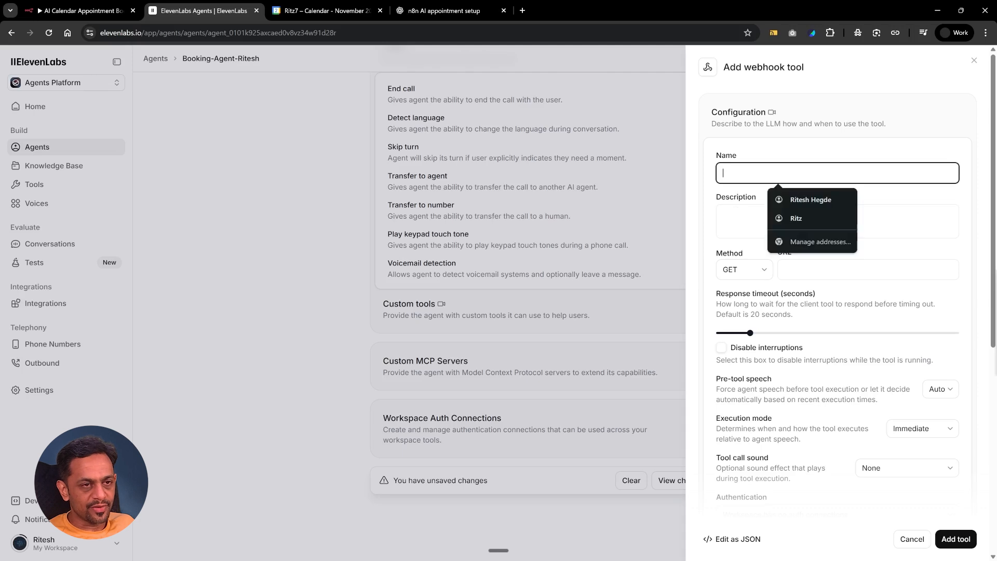
pyautogui.write('G')
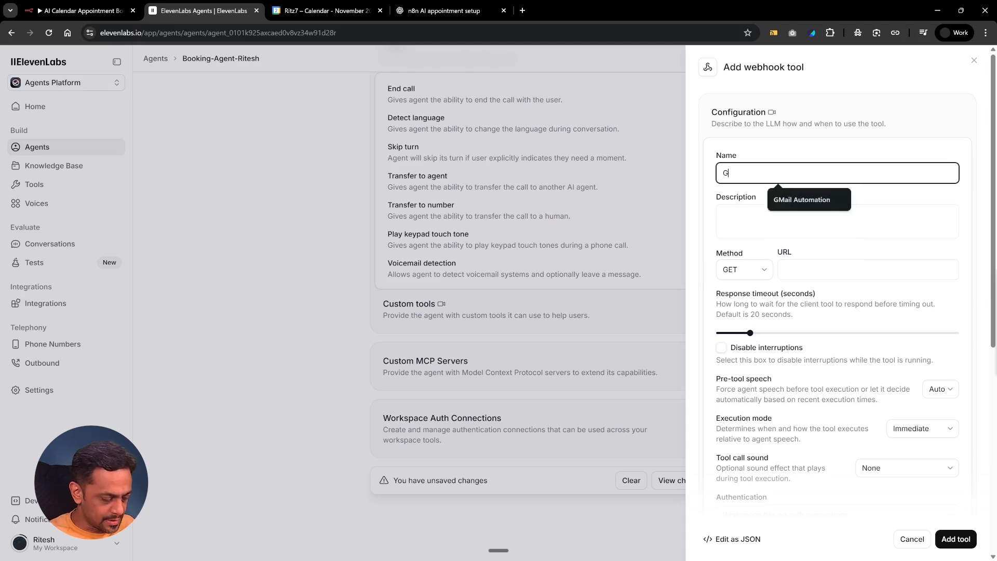
pyautogui.write('et_Availaibility')
pyautogui.press('Left')
pyautogui.press('Left')
pyautogui.press('Left')
pyautogui.press('Left')
pyautogui.press('Left')
pyautogui.press('Left')
pyautogui.press('BackSpace')
# - Describe the tool as "Use this tool to fetch the users availability" and set its method to POST
pyautogui.click(724, 216)
pyautogui.write('Use this tool to und')
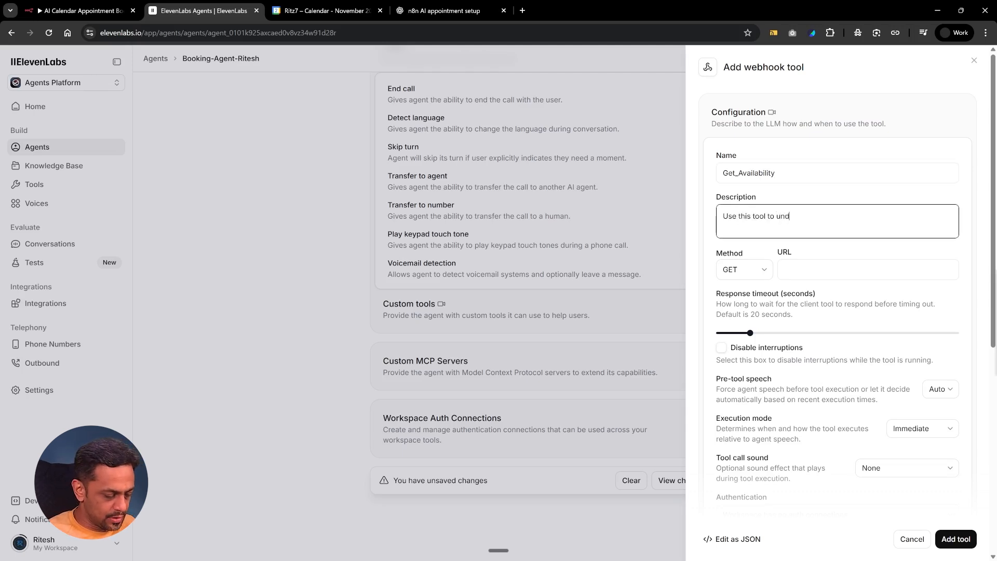
pyautogui.write('erstand')
pyautogui.press('BackSpace')
pyautogui.press('BackSpace')
pyautogui.press('BackSpace')
pyautogui.press('BackSpace')
pyautogui.press('BackSpace')
pyautogui.press('BackSpace')
pyautogui.press('BackSpace')
pyautogui.press('BackSpace')
pyautogui.press('BackSpace')
pyautogui.press('BackSpace')
pyautogui.write('fetch th')
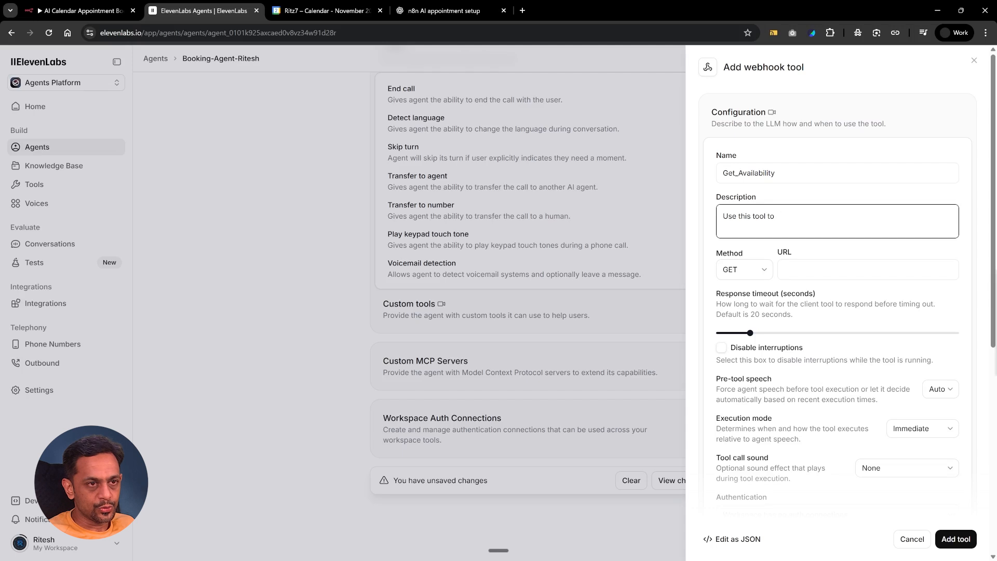
pyautogui.write('e users a')
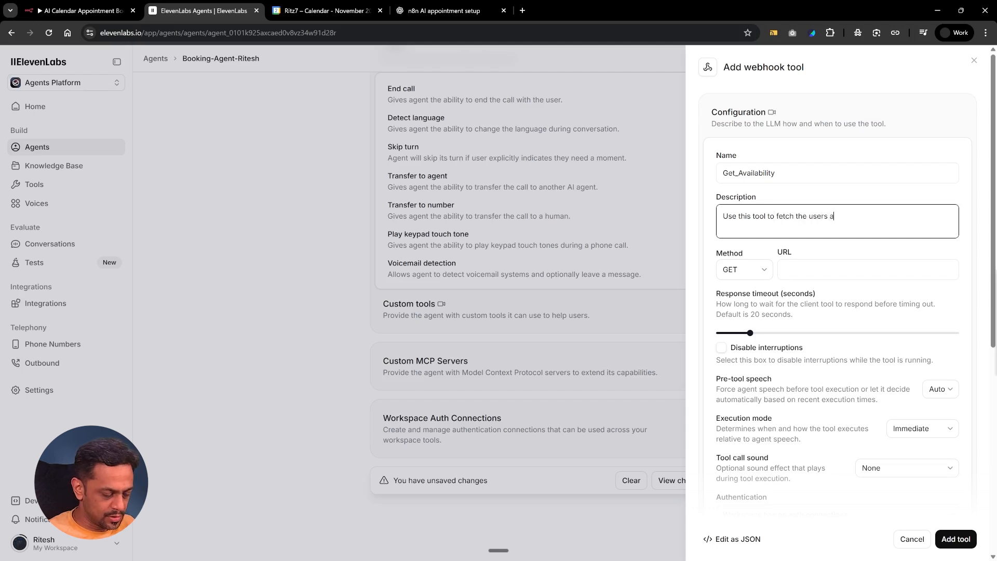
pyautogui.write('vailability')
pyautogui.press('Tab')
pyautogui.press('space')
pyautogui.press('Down')
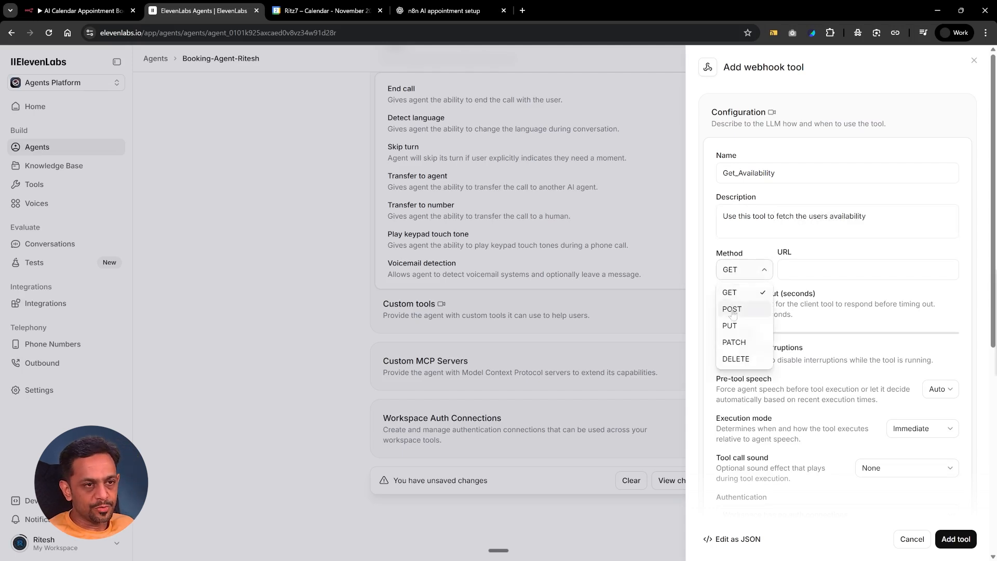
pyautogui.press('Return')
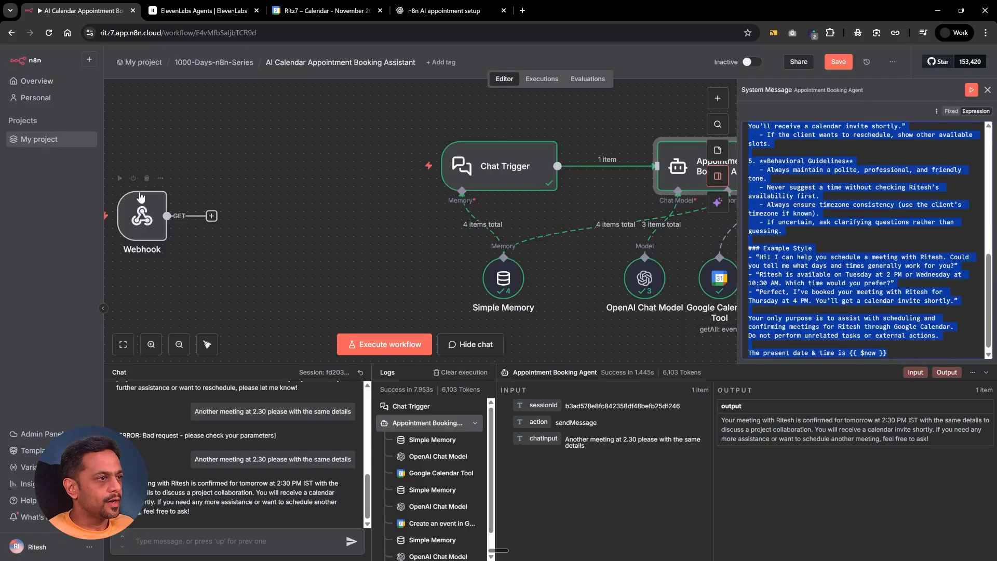
# - Switch to n8n, set the Webhook node's HTTP method to POST, and copy its test URL
pyautogui.click(83, 11)
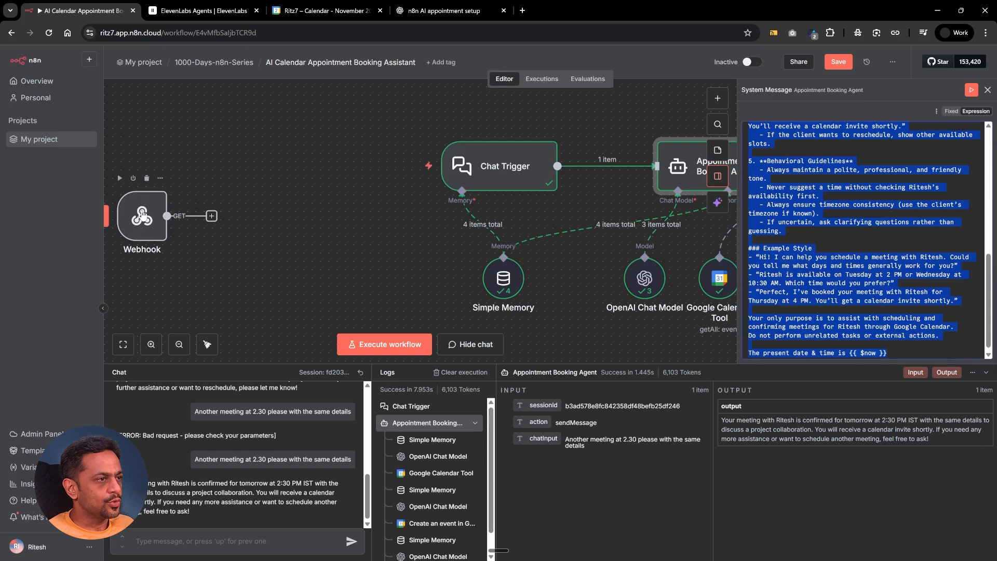
pyautogui.doubleClick(142, 215)
pyautogui.click(290, 200)
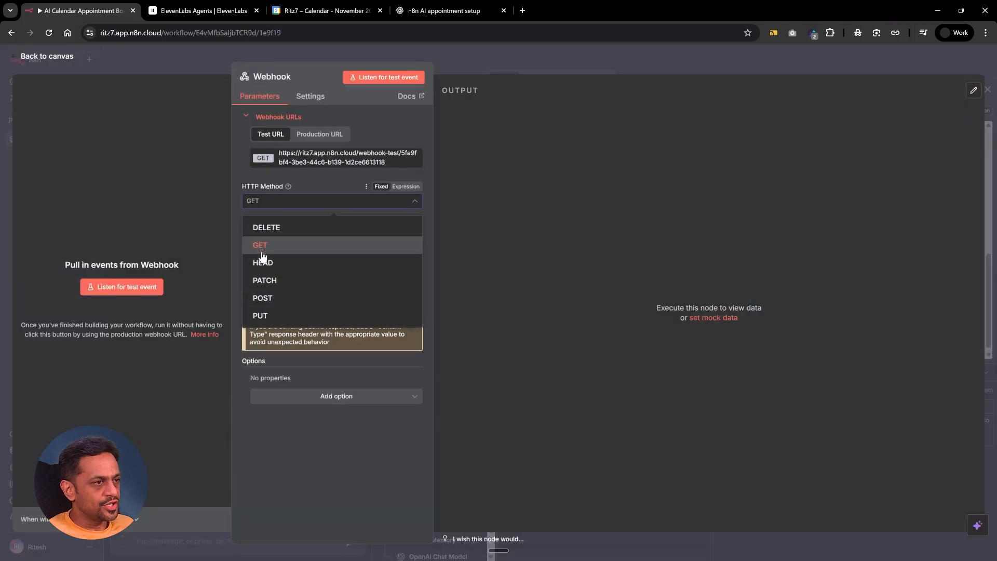
pyautogui.click(265, 298)
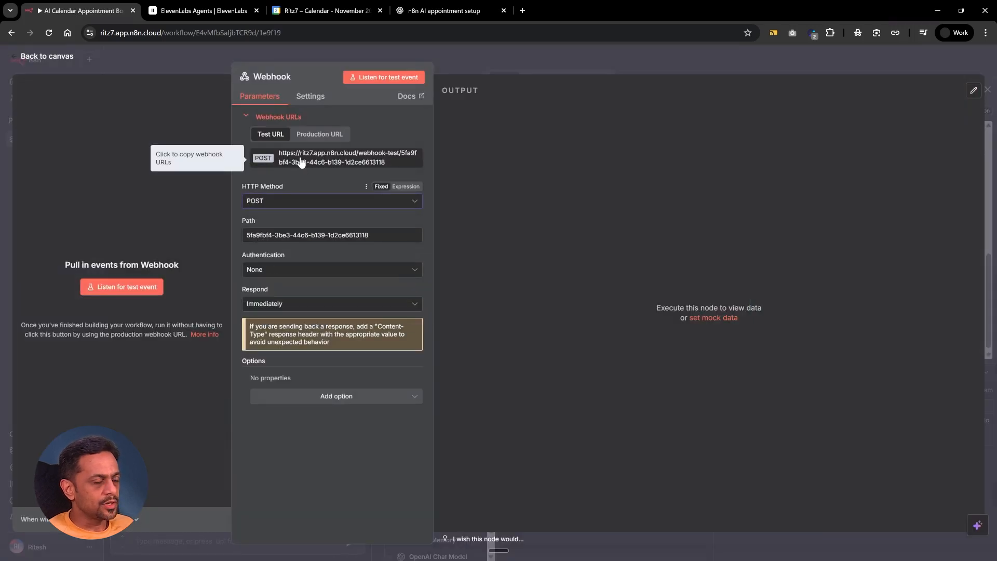
pyautogui.click(291, 158)
# - Return to ElevenLabs and fill the webhook tool's URL with the copied n8n test URL
pyautogui.click(205, 11)
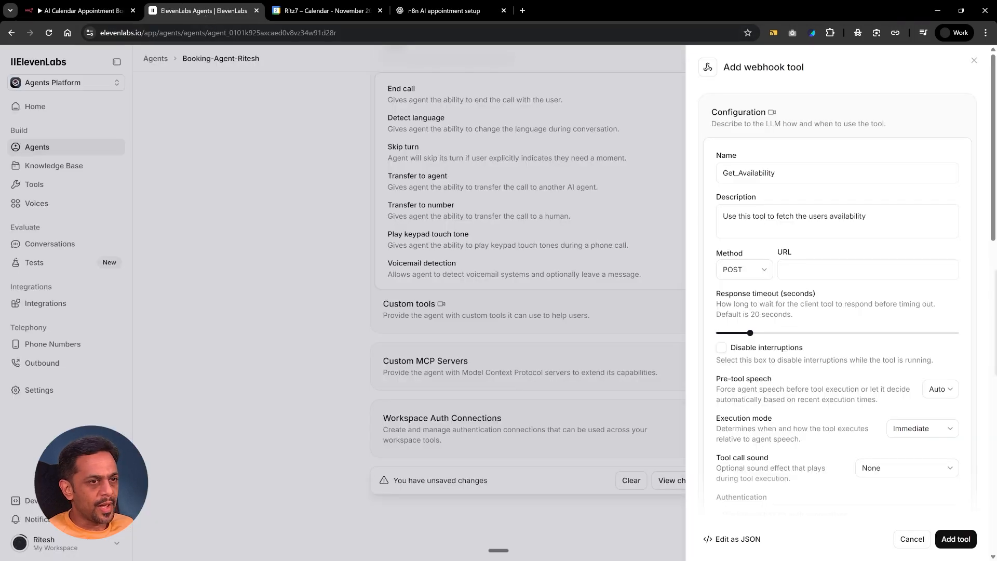
pyautogui.click(816, 268)
pyautogui.hotkey('ctrl', 'v')
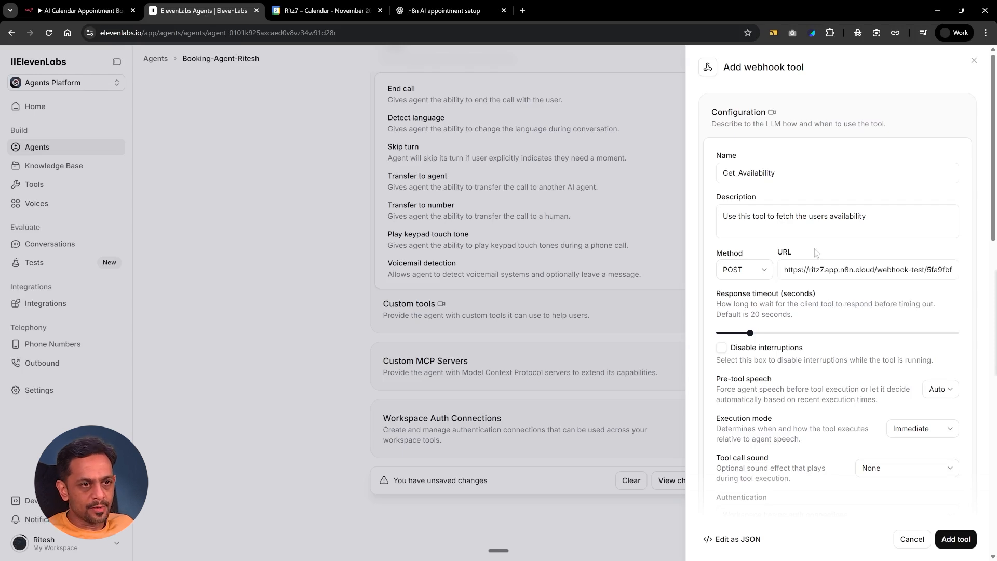
# - Add a string query parameter "request" described as "Share the request you have with the webhook call you are making"
pyautogui.scroll(-1, 742, 323)
pyautogui.scroll(-2, 741, 324)
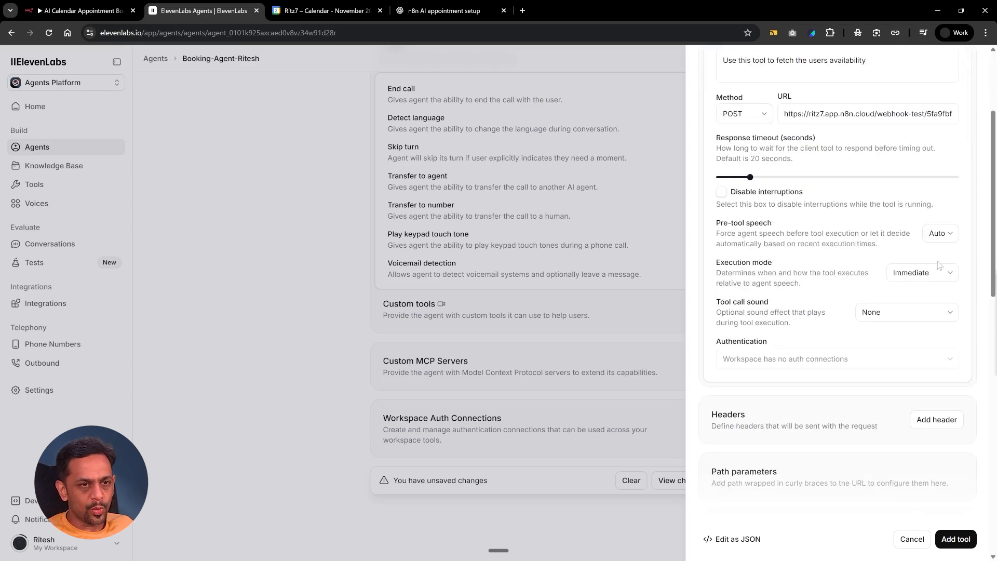
pyautogui.scroll(-3, 831, 342)
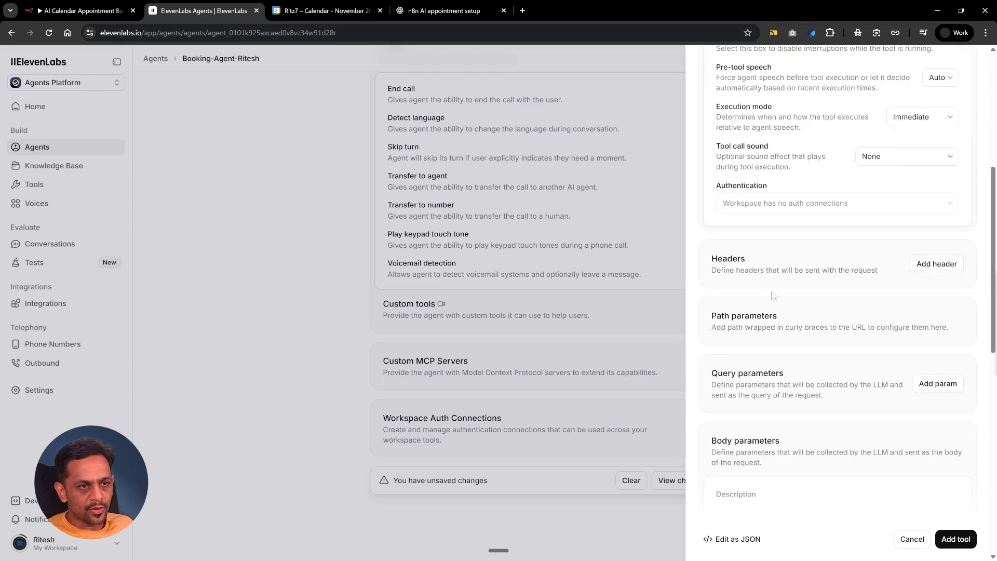
pyautogui.scroll(-2, 775, 326)
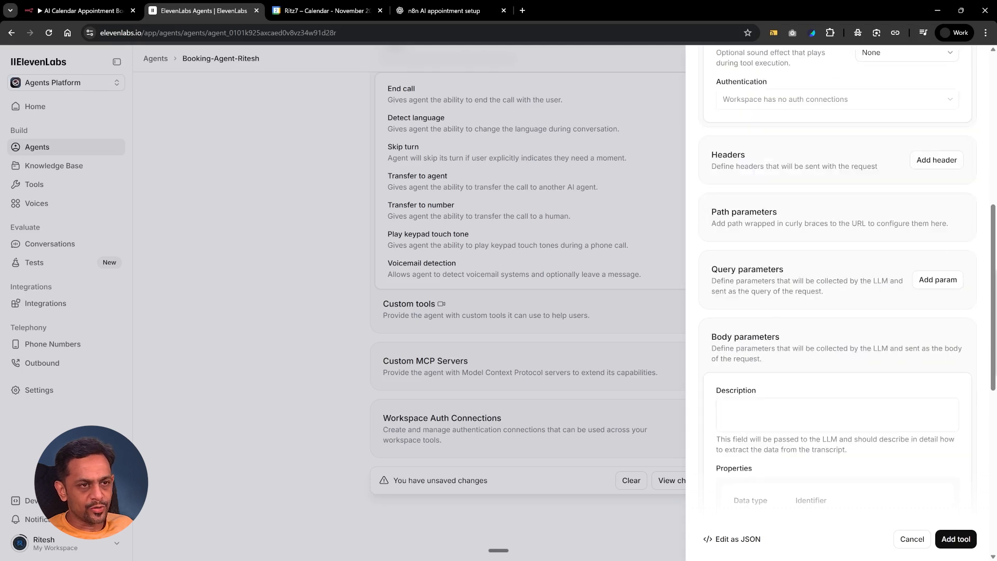
pyautogui.click(937, 283)
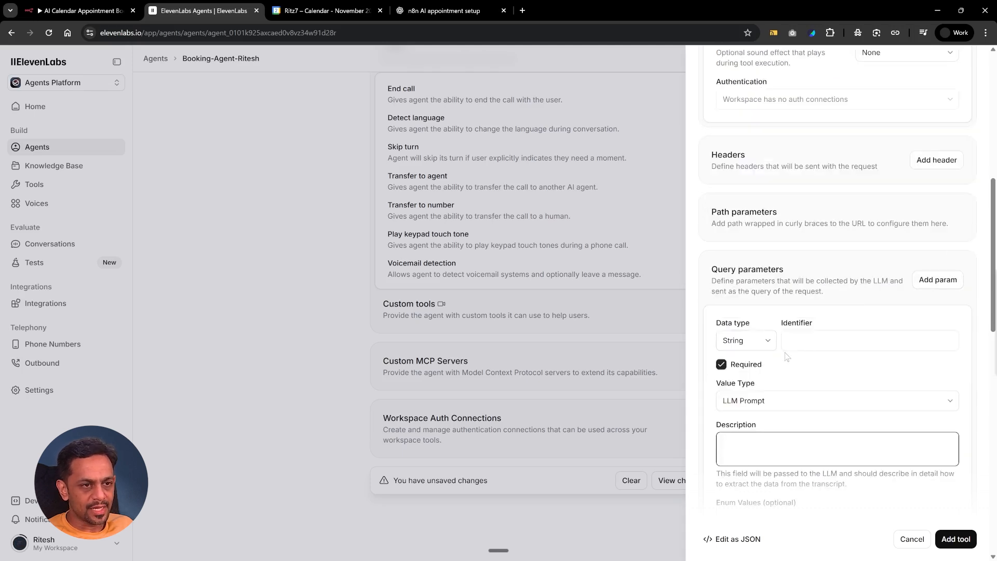
pyautogui.click(841, 342)
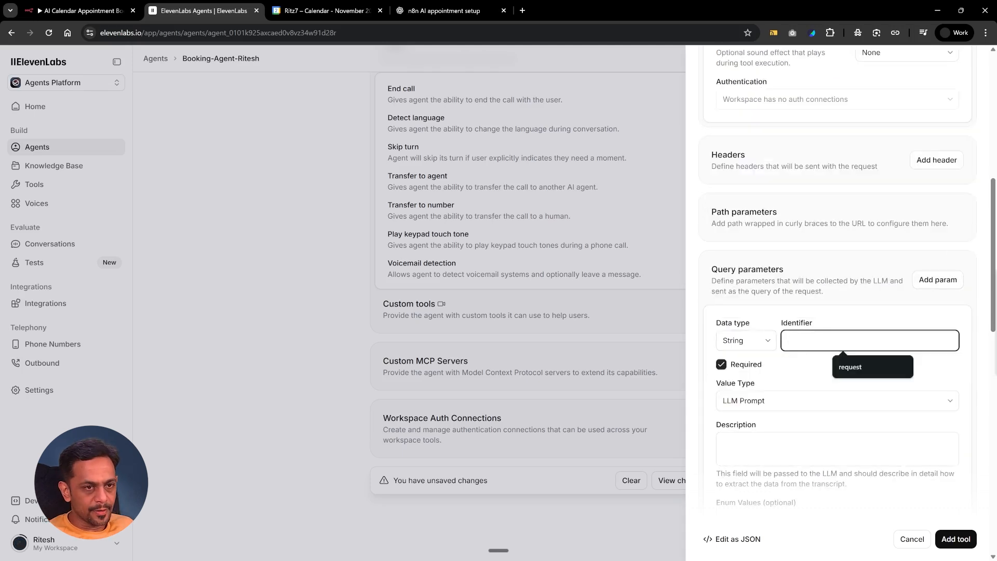
pyautogui.click(853, 367)
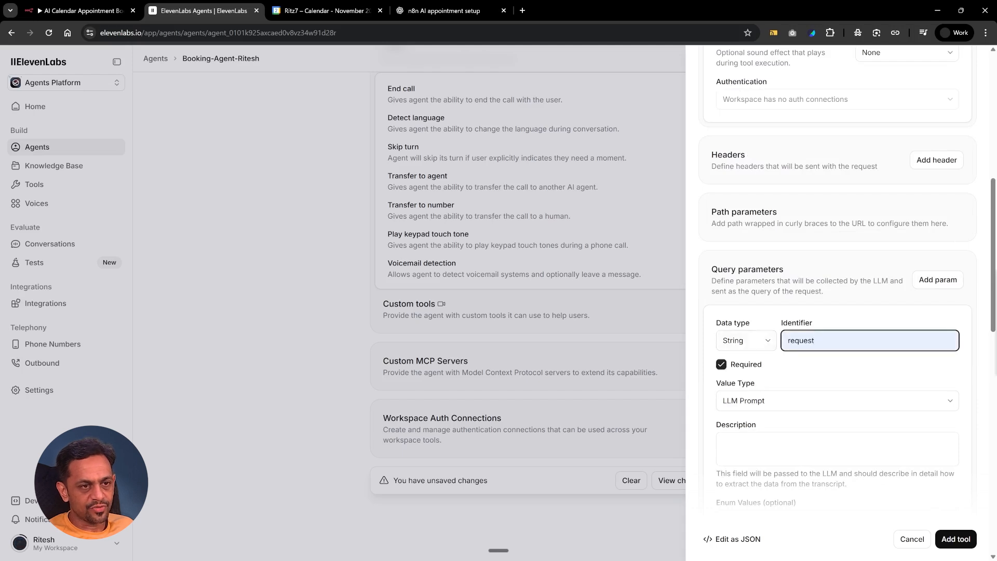
pyautogui.click(723, 444)
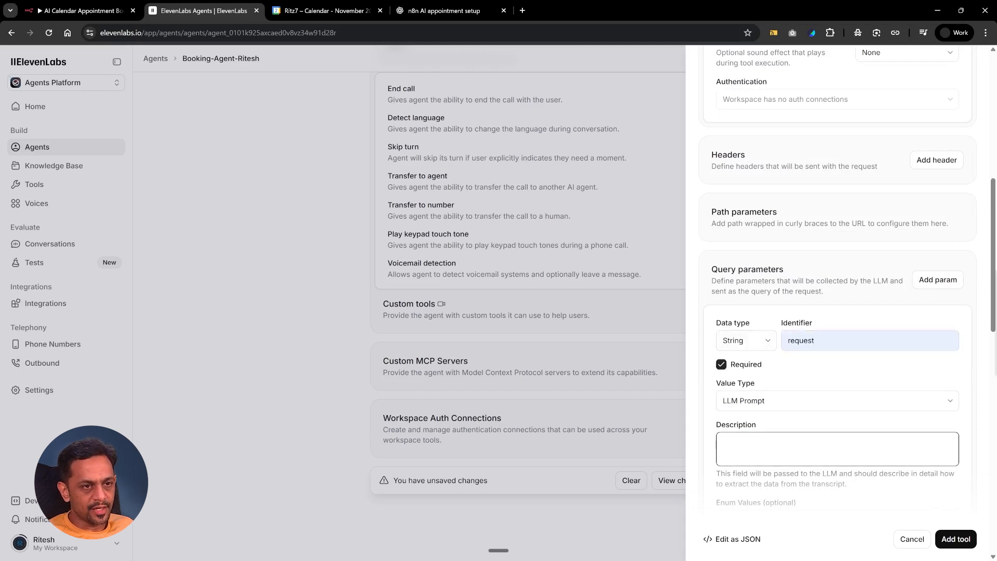
pyautogui.write('Share the request you h')
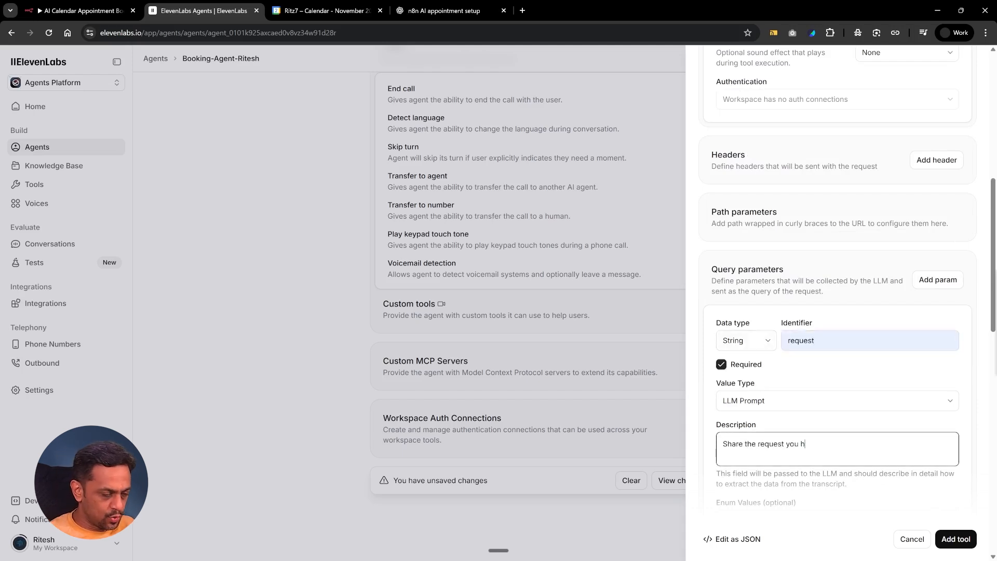
pyautogui.write('ave with the we')
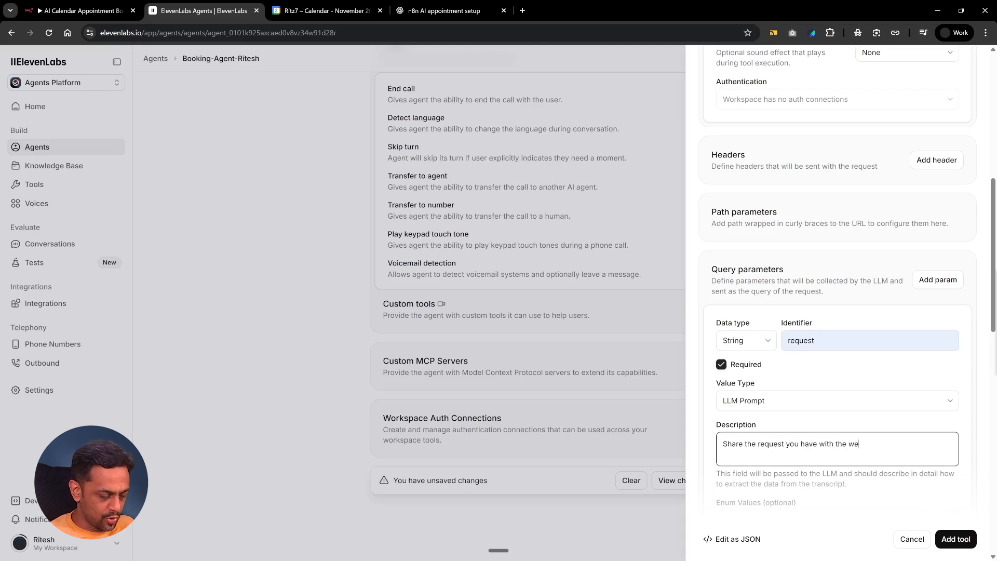
pyautogui.write('bhook call you are making')
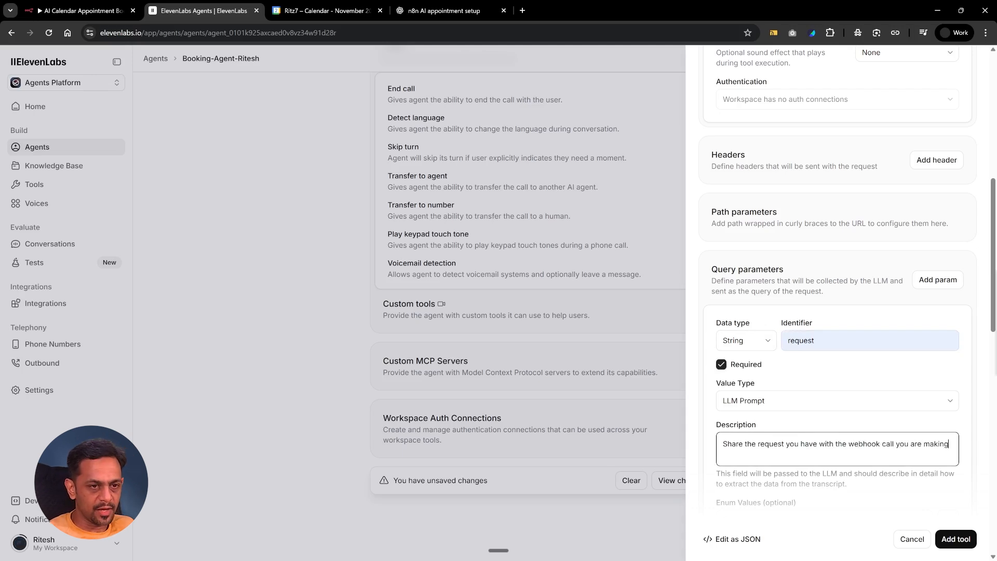
# - Try to add the webhook tool with its body parameters left blank, and discard the tool form
pyautogui.scroll(-3, 838, 301)
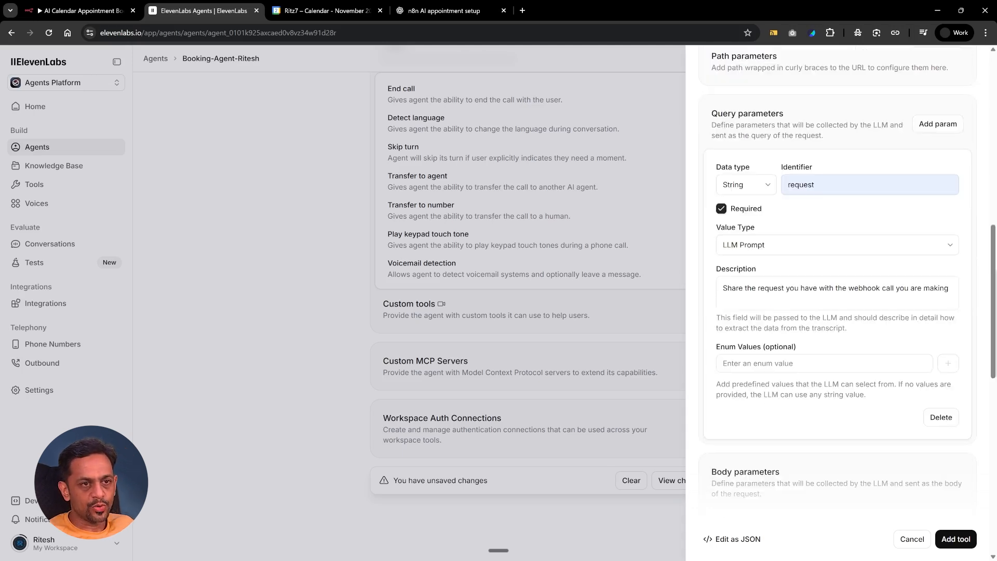
pyautogui.scroll(-4, 763, 352)
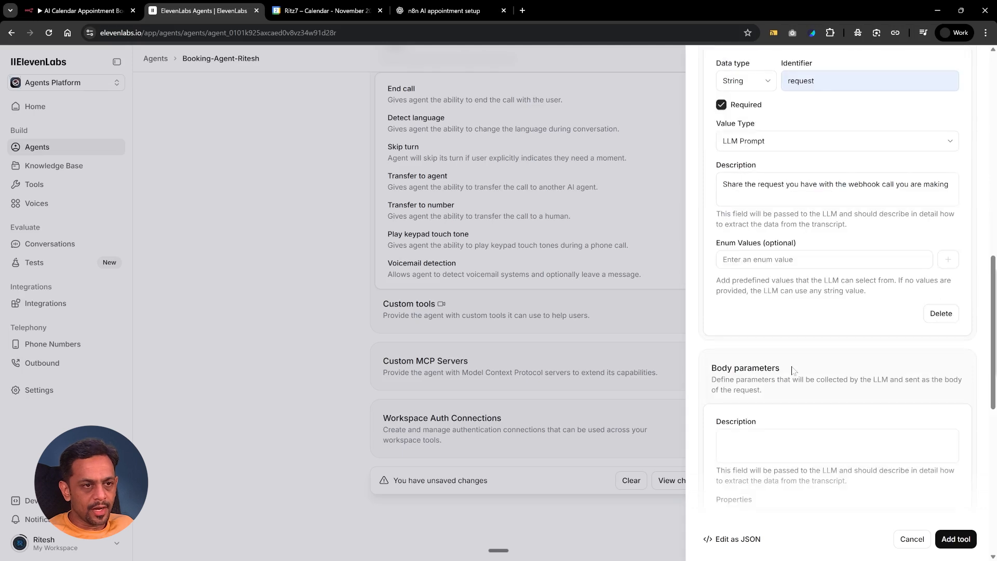
pyautogui.scroll(-1, 837, 280)
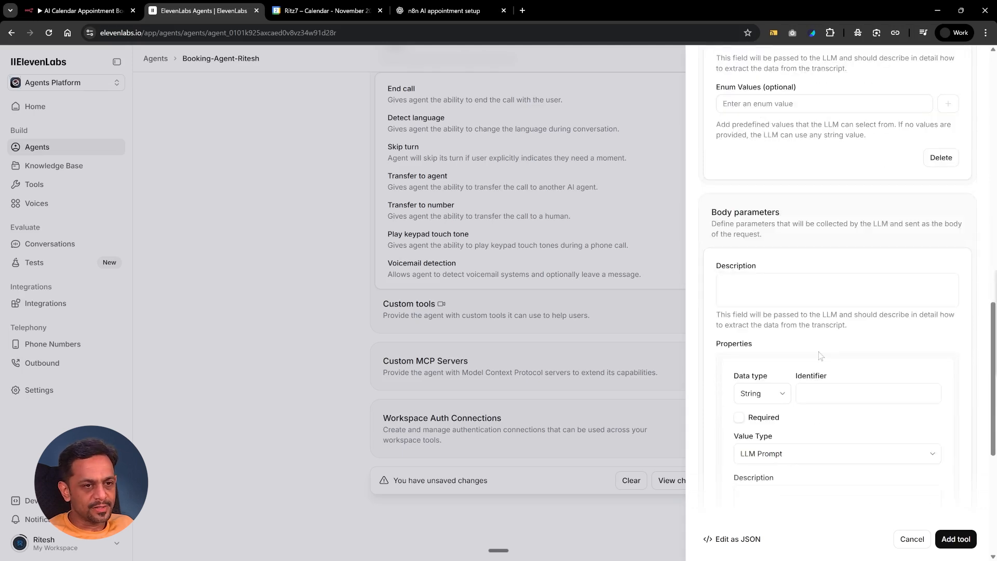
pyautogui.scroll(-6, 820, 355)
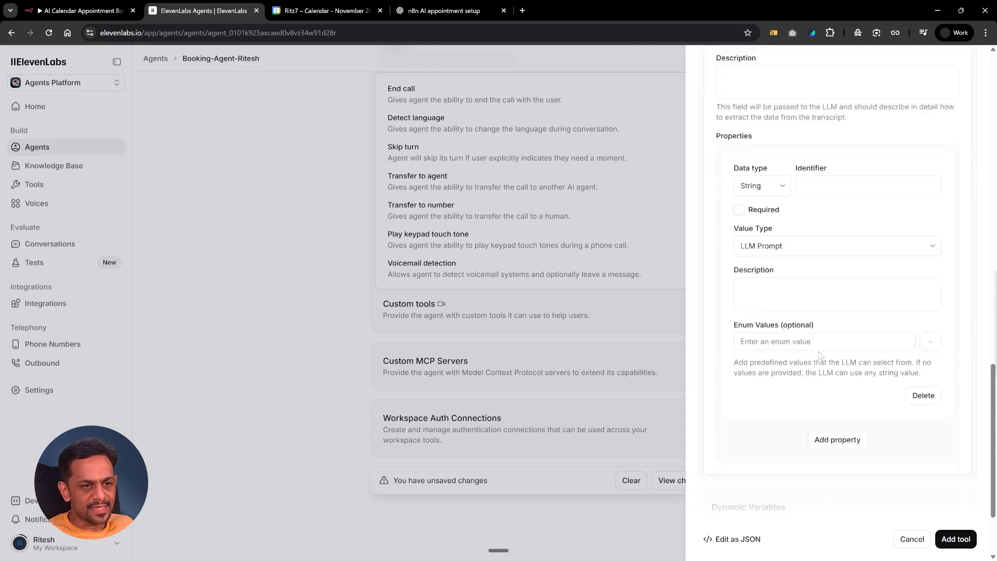
pyautogui.click(951, 541)
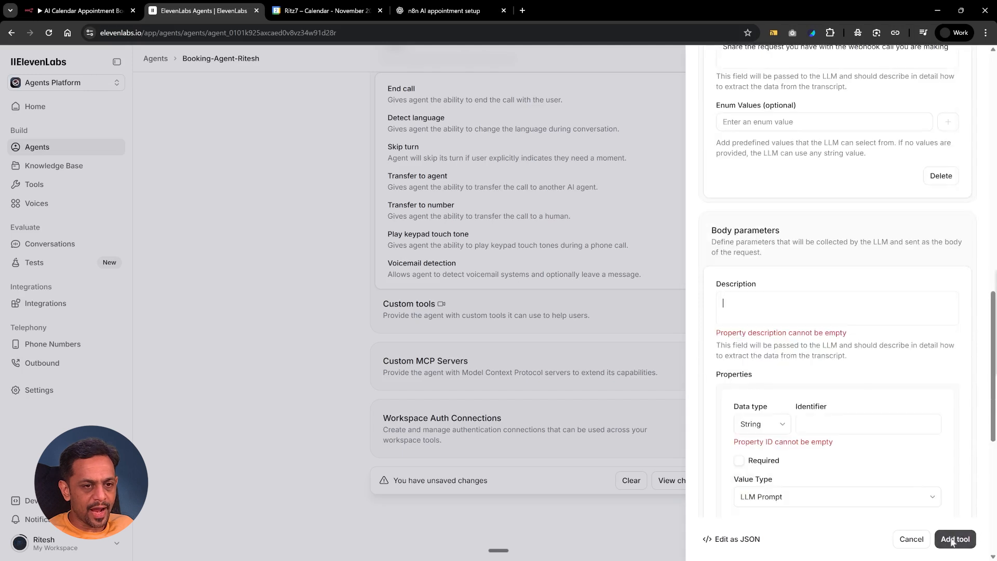
pyautogui.press('Escape')
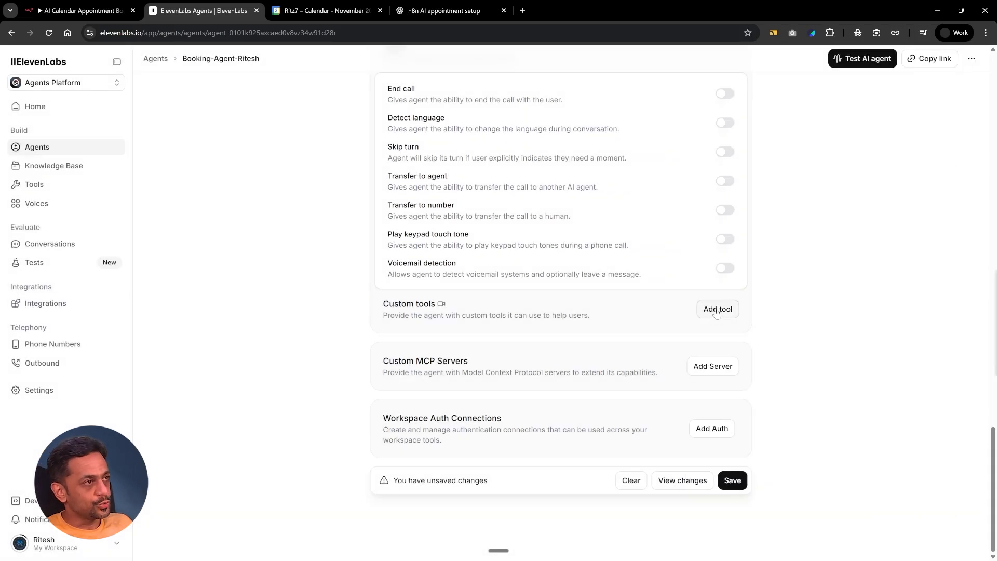
# - Start a new custom webhook tool for the agent and name it Get_availability
pyautogui.click(717, 312)
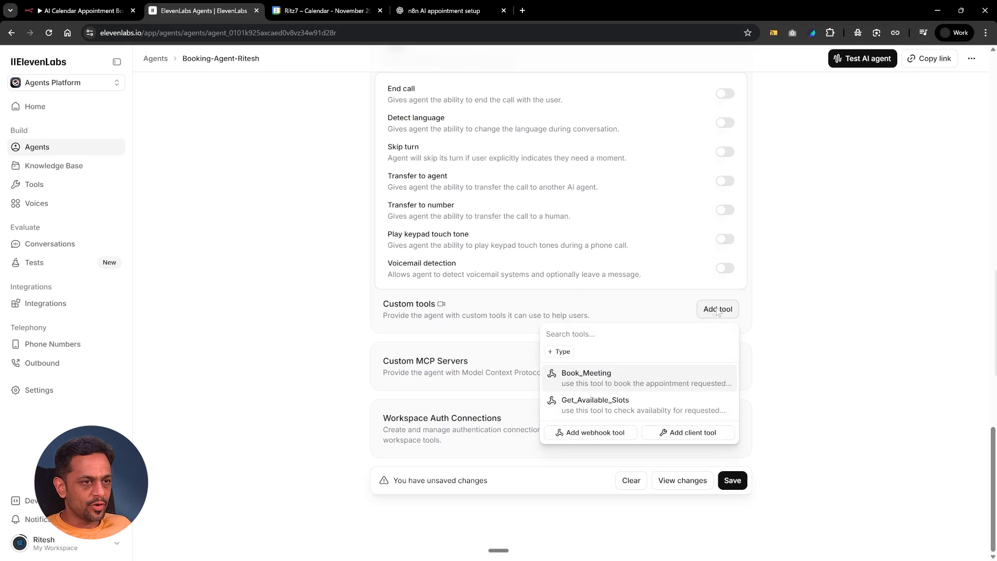
pyautogui.click(601, 432)
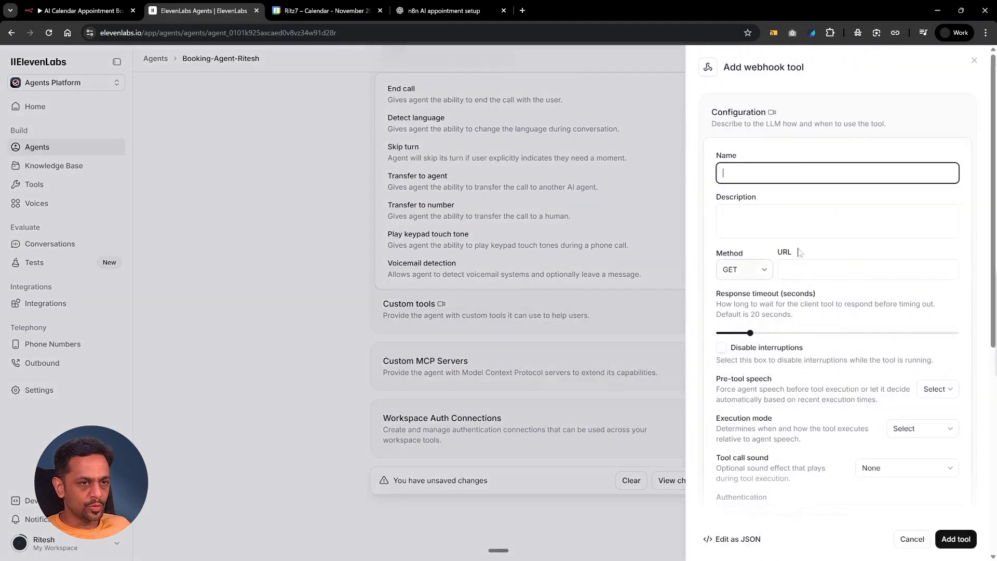
pyautogui.click(779, 174)
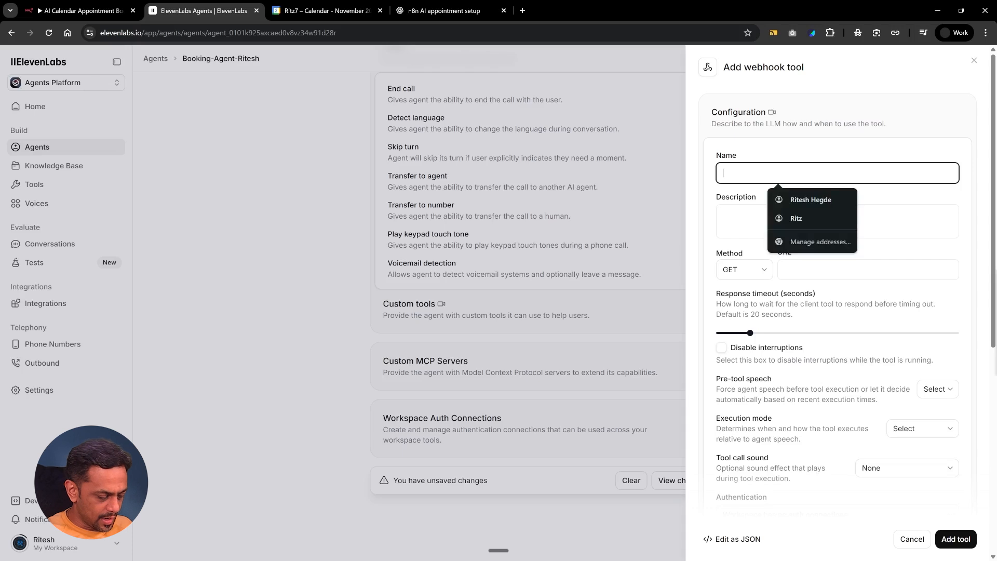
pyautogui.write('Get_availability')
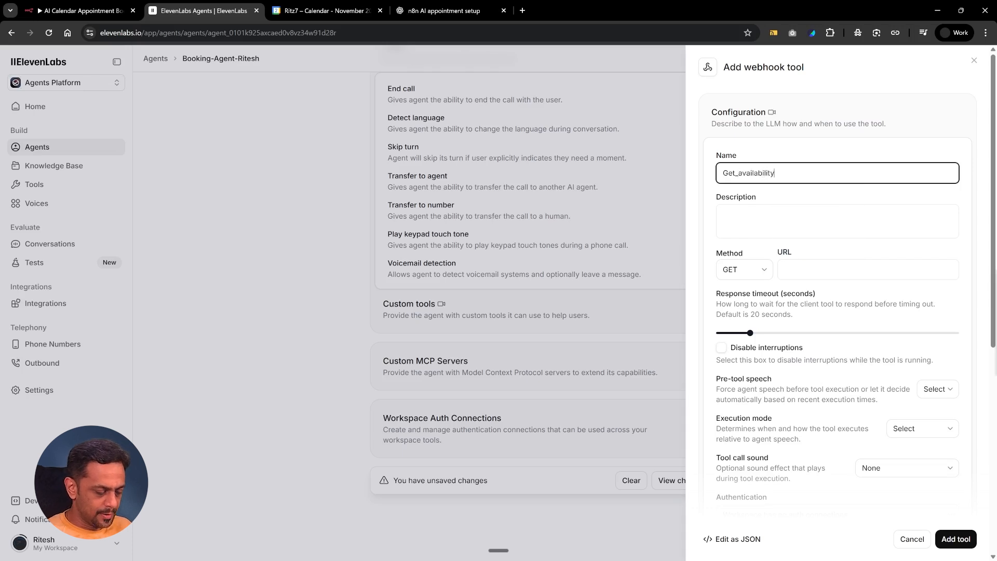
# - Describe the tool as "use this tool to check availabilty for requested date and time for appointments" and set its method to POST
pyautogui.click(723, 216)
pyautogui.hotkey('ctrl', 'v')
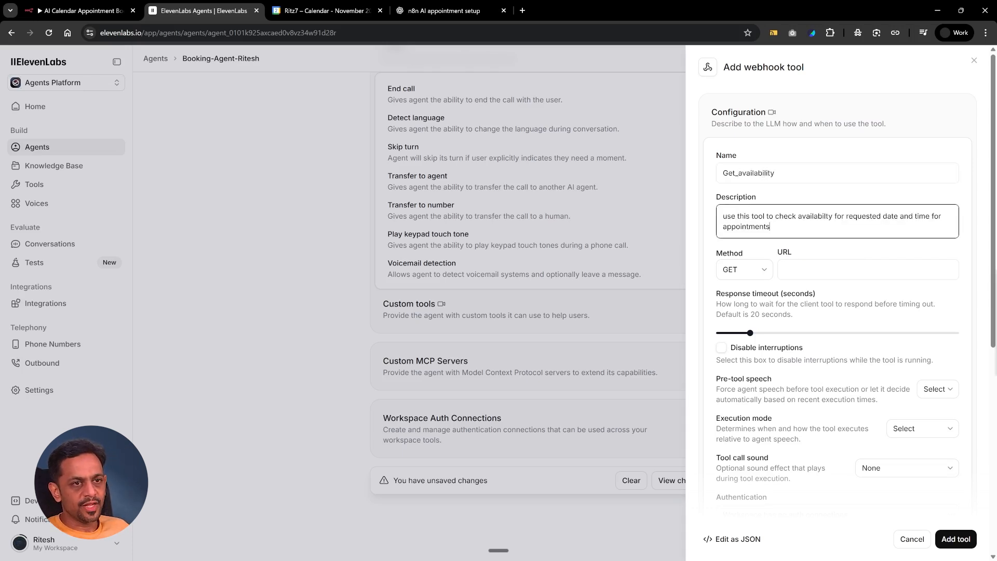
pyautogui.click(742, 275)
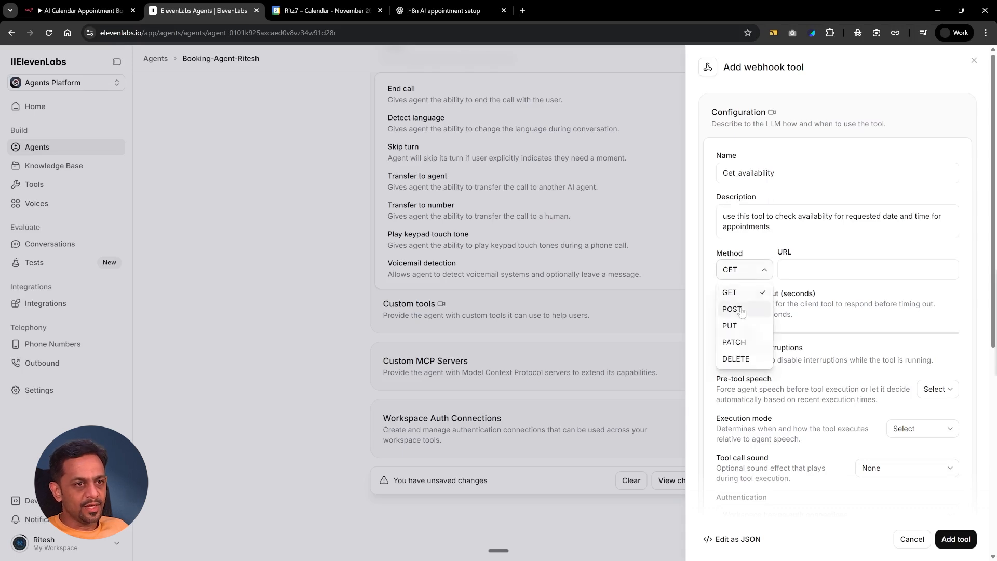
pyautogui.click(740, 310)
# - Switch to the n8n workflow, keep the Webhook node's HTTP method as POST, and copy its test URL
pyautogui.click(75, 17)
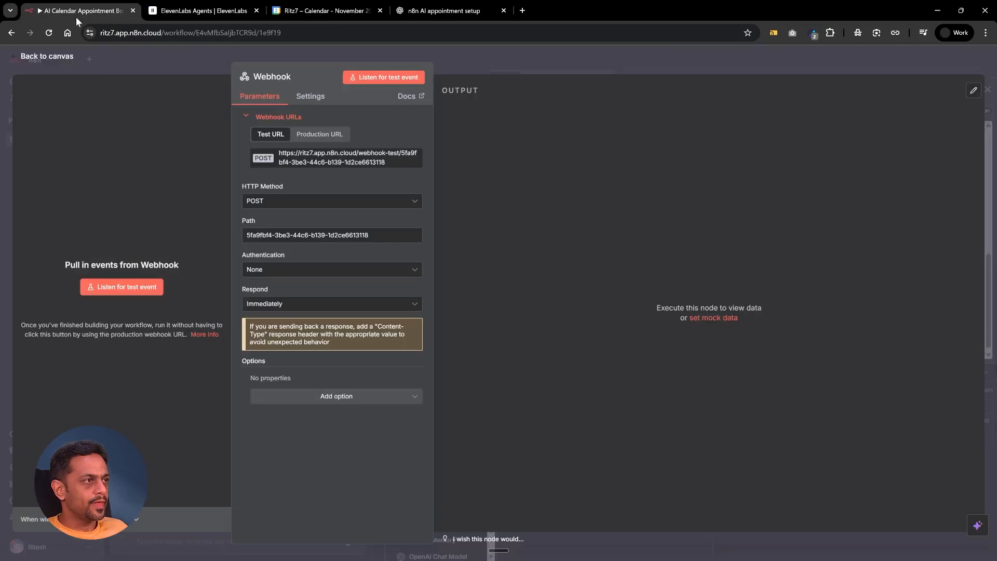
pyautogui.click(192, 67)
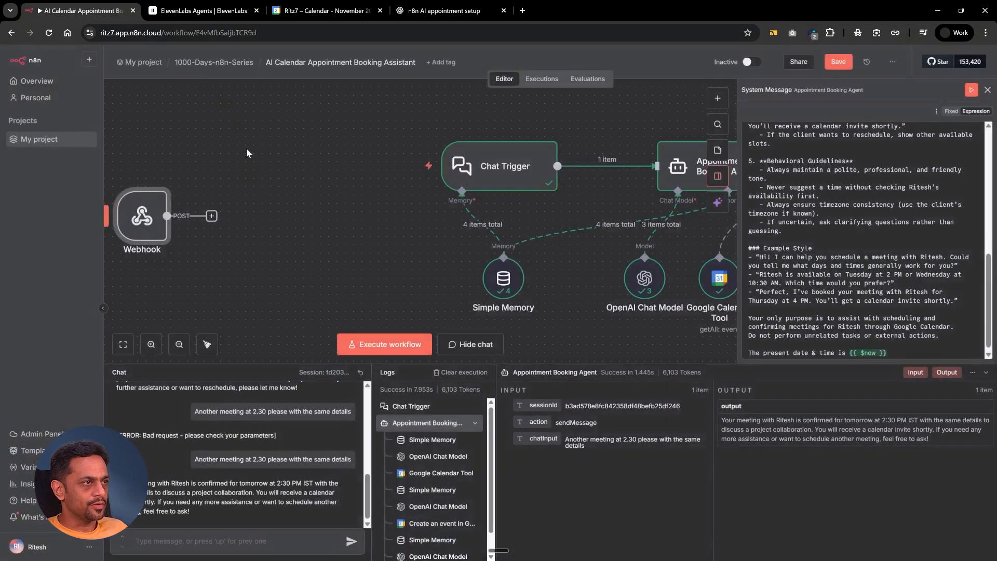
pyautogui.doubleClick(144, 217)
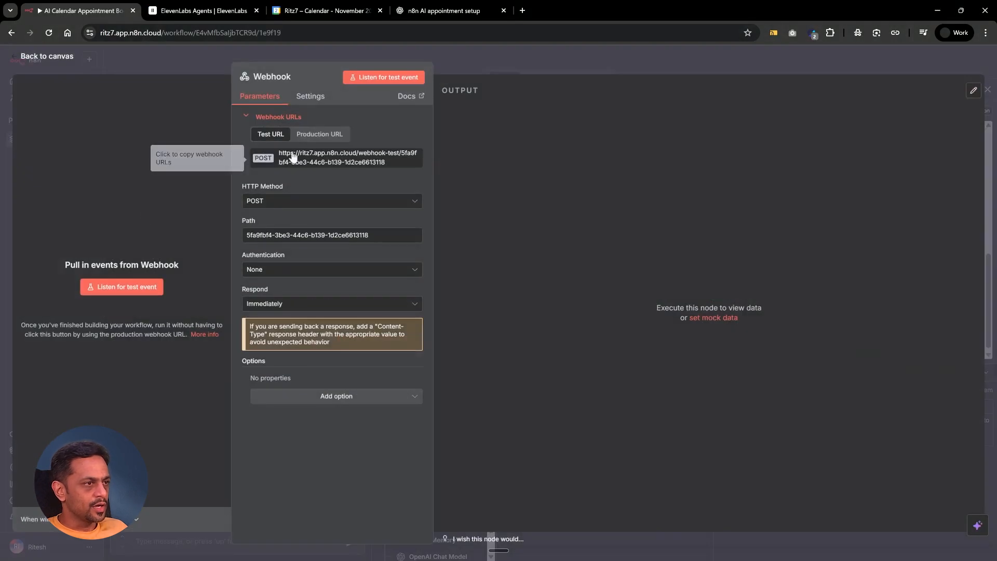
pyautogui.click(265, 203)
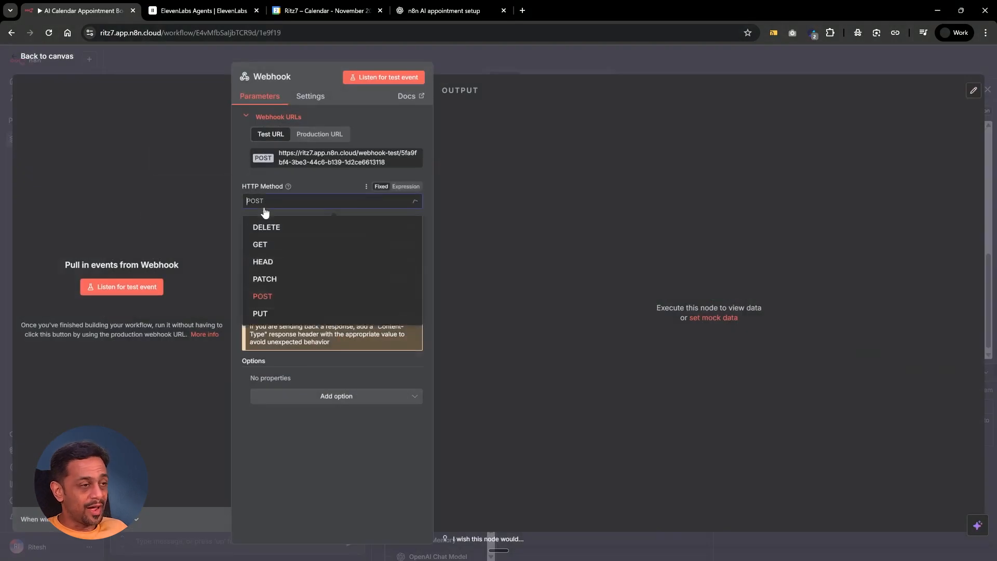
pyautogui.click(267, 297)
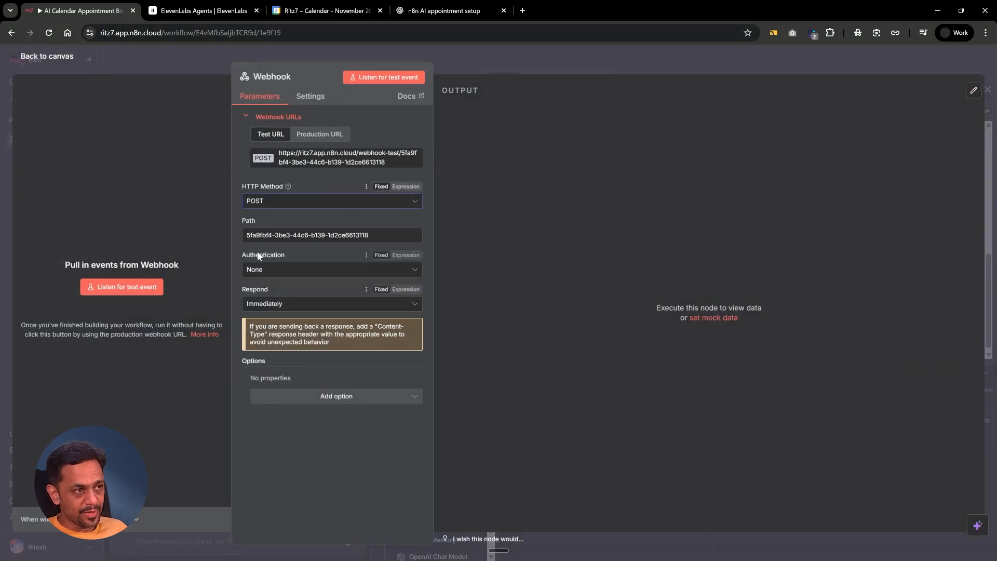
pyautogui.click(304, 164)
# - Switch back to ElevenLabs and paste the copied n8n test webhook URL as the Get_availability tool's URL
pyautogui.click(208, 12)
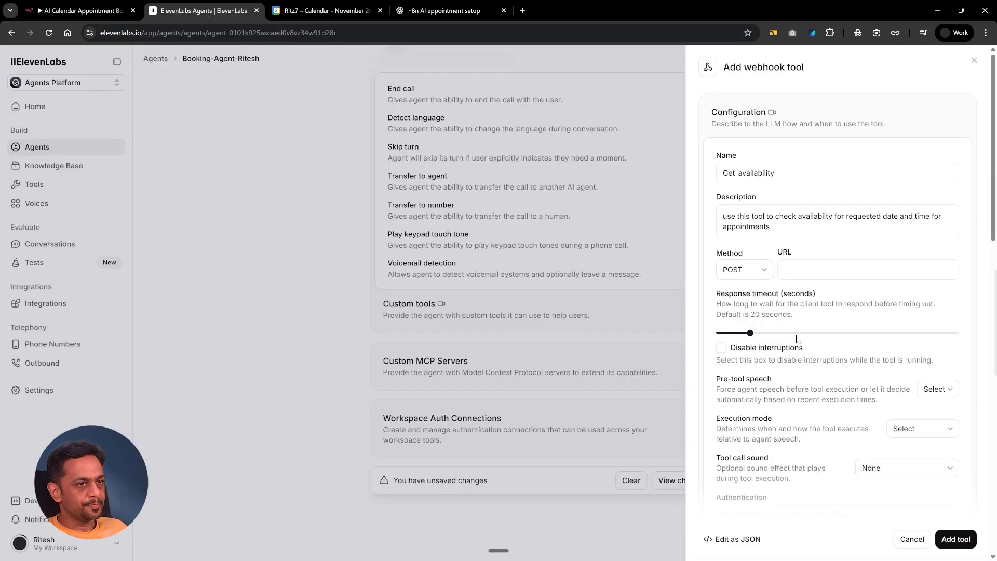
pyautogui.click(837, 269)
pyautogui.hotkey('ctrl', 'v')
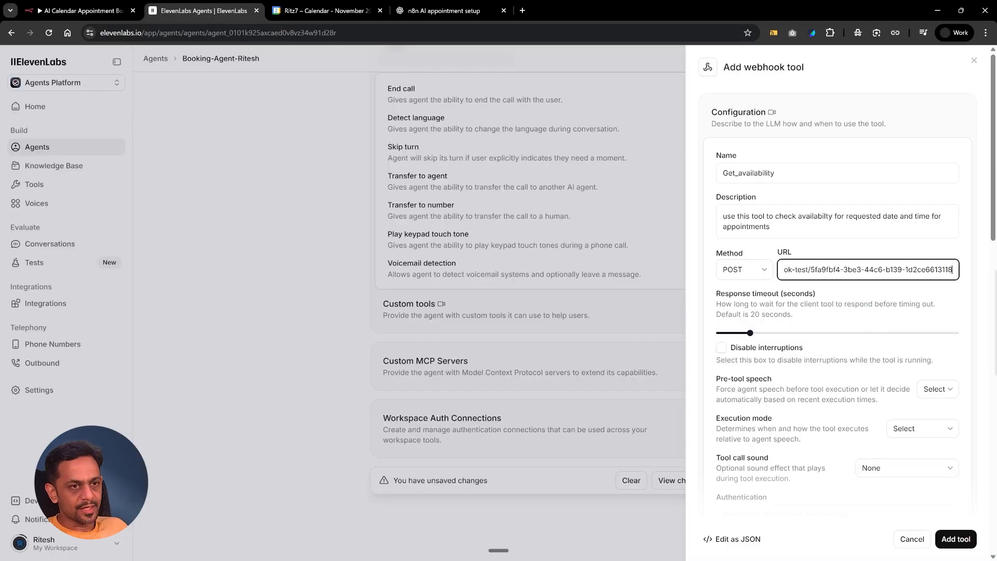
pyautogui.click(848, 251)
# - Add a required string query parameter "request" with value type LLM Prompt, described as "check availability for appointments"
pyautogui.scroll(-2, 777, 325)
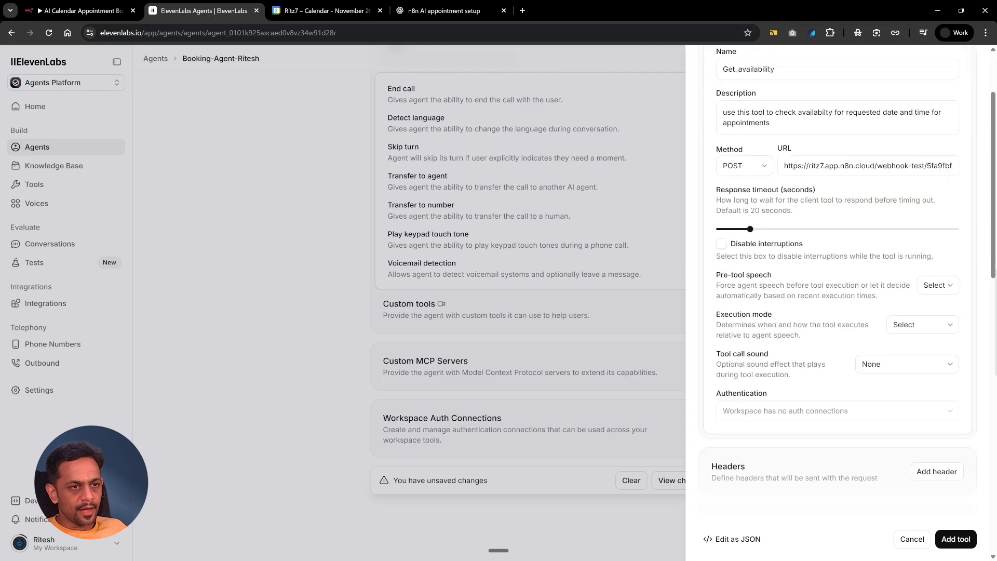
pyautogui.scroll(-3, 837, 276)
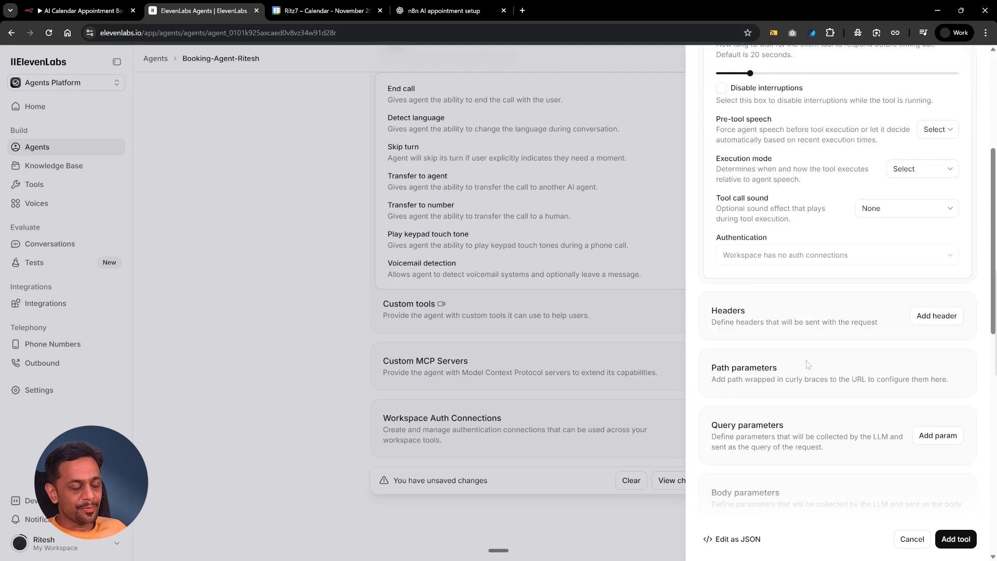
pyautogui.scroll(-2, 807, 363)
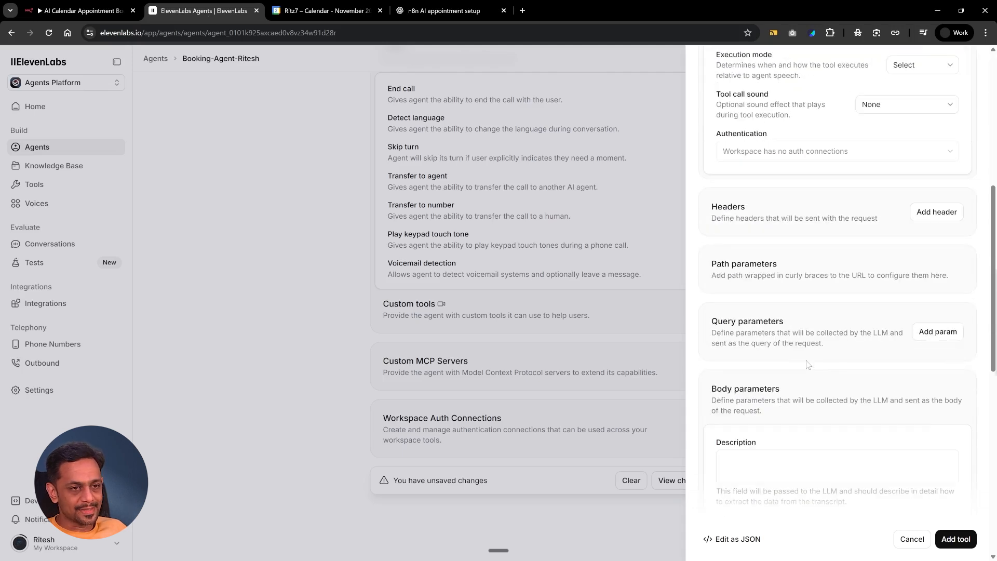
pyautogui.click(937, 333)
pyautogui.click(803, 392)
pyautogui.click(860, 421)
pyautogui.scroll(-1, 805, 415)
pyautogui.click(805, 448)
pyautogui.scroll(-2, 805, 448)
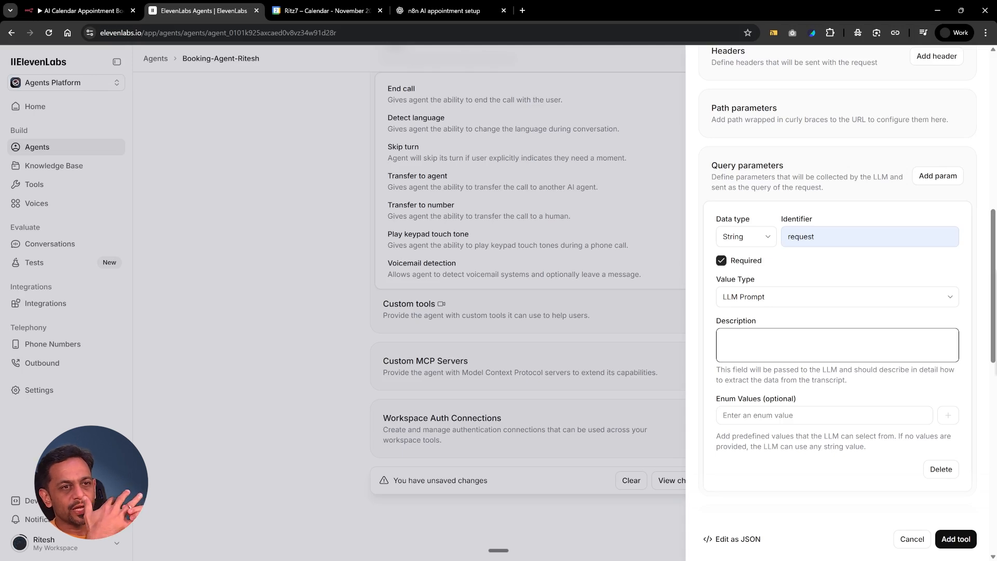
pyautogui.hotkey('ctrl', 'v')
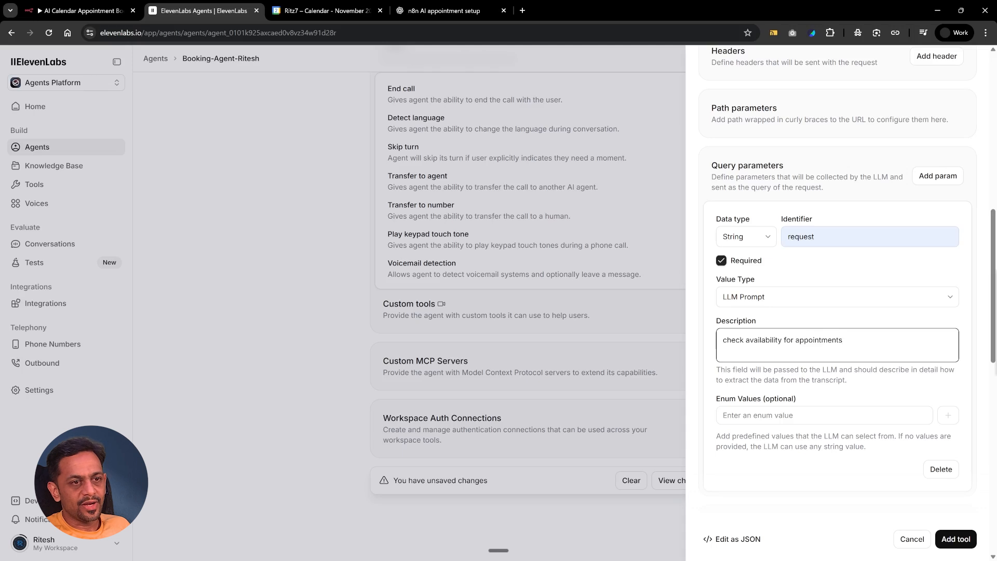
pyautogui.click(832, 322)
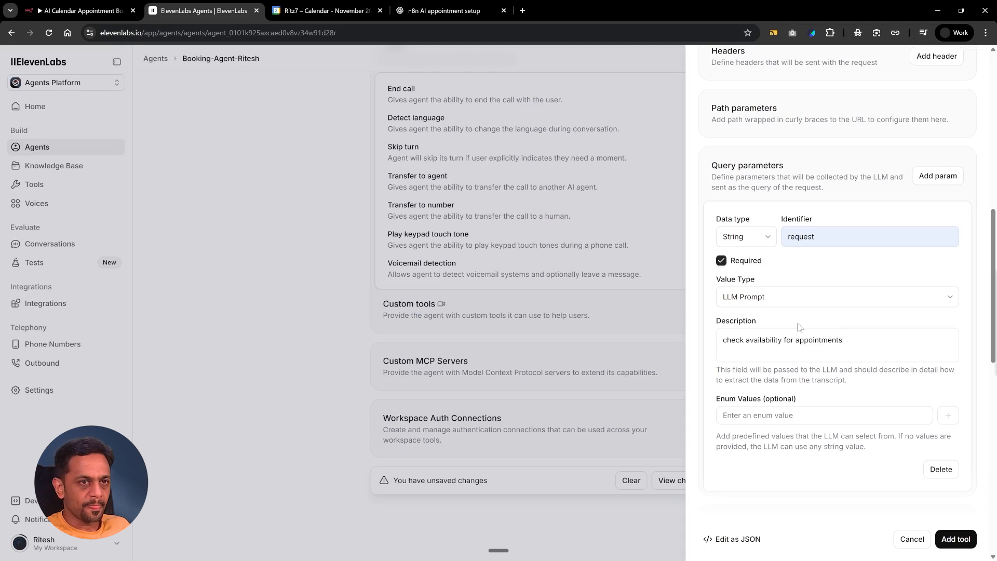
# - Set the body parameters' description to "In natural way ask user for their name"
pyautogui.scroll(-6, 799, 327)
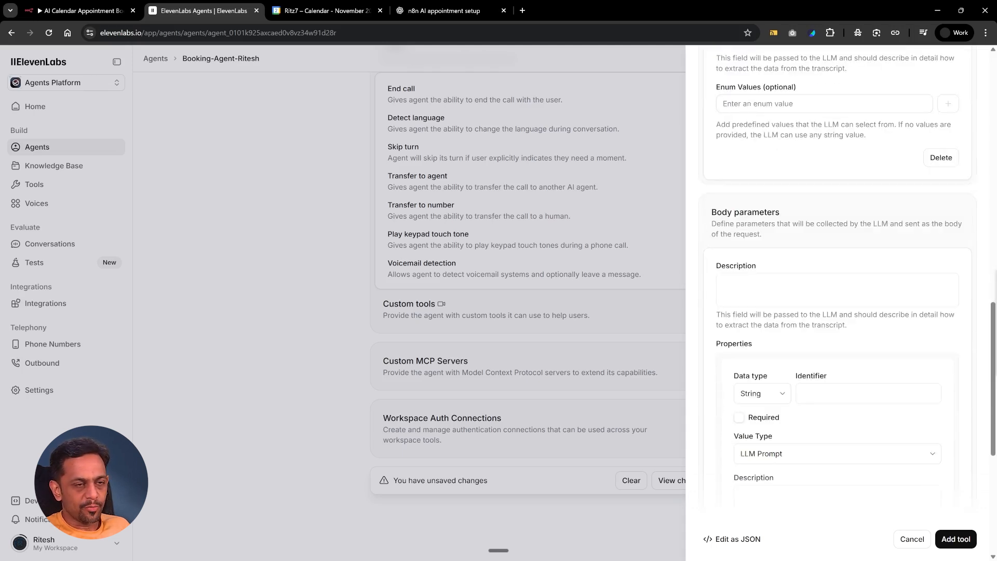
pyautogui.click(723, 284)
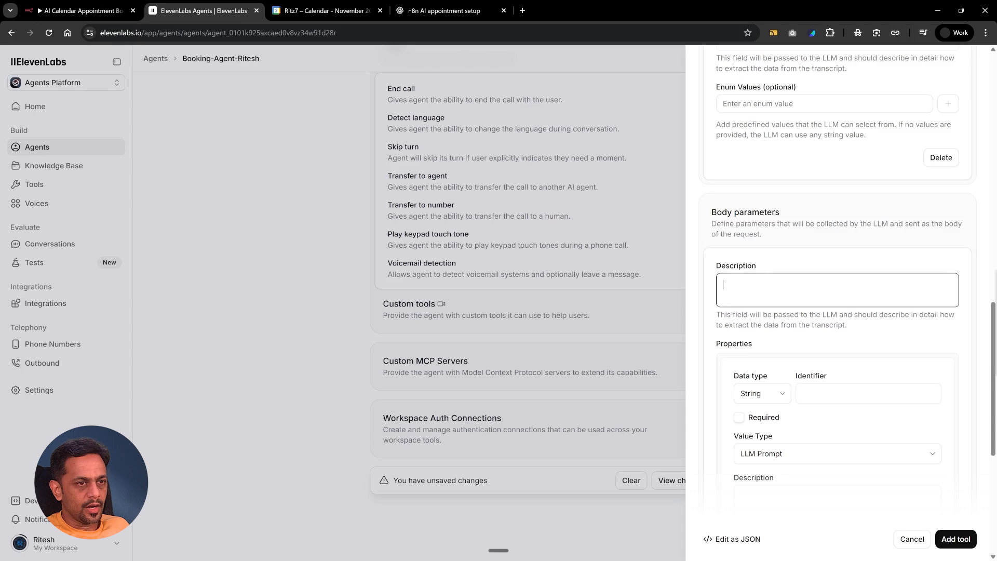
pyautogui.hotkey('ctrl', 'v')
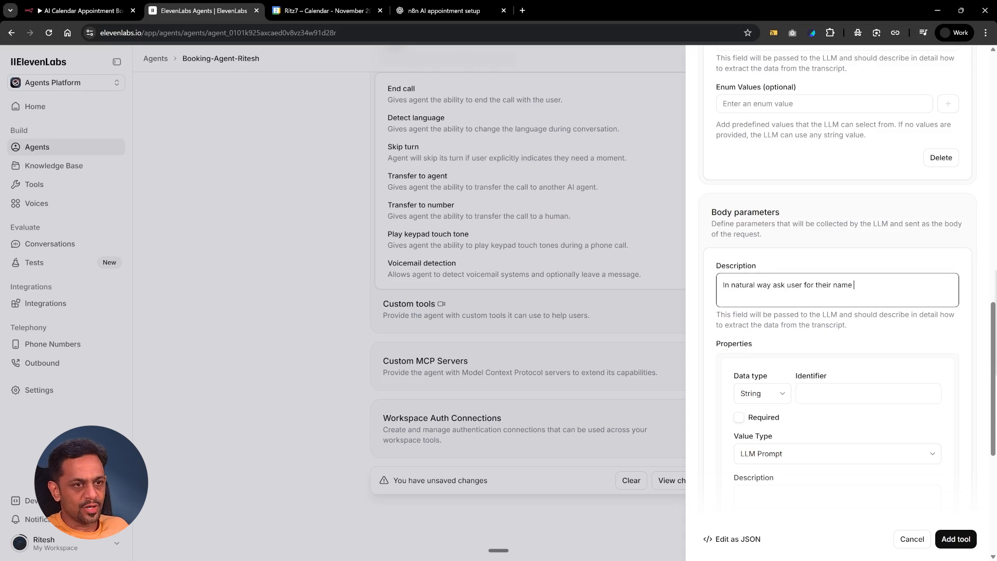
# - Define a required string body property "name" described as "name of the client", and add the webhook tool to the agent
pyautogui.scroll(-2, 850, 357)
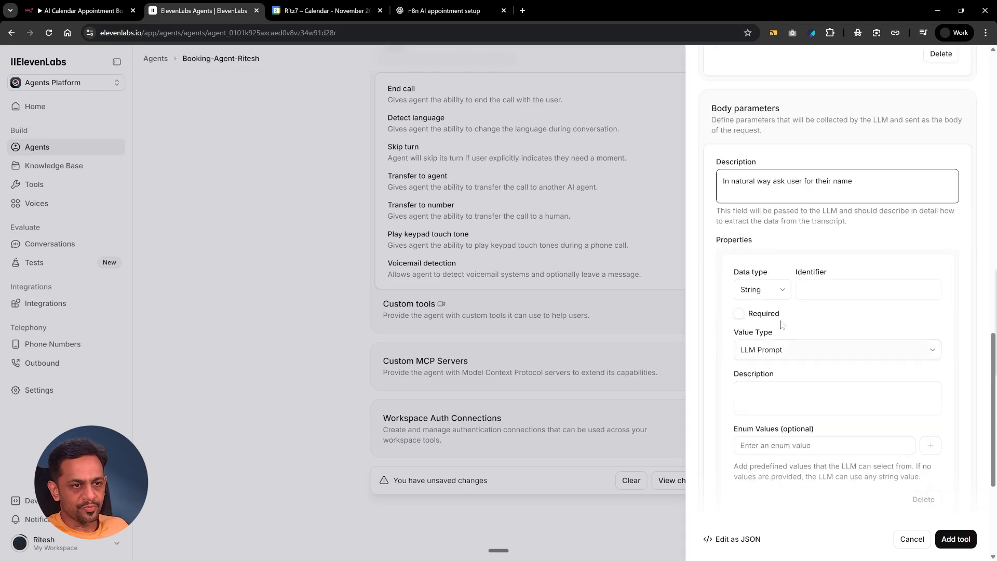
pyautogui.click(868, 289)
pyautogui.write('name')
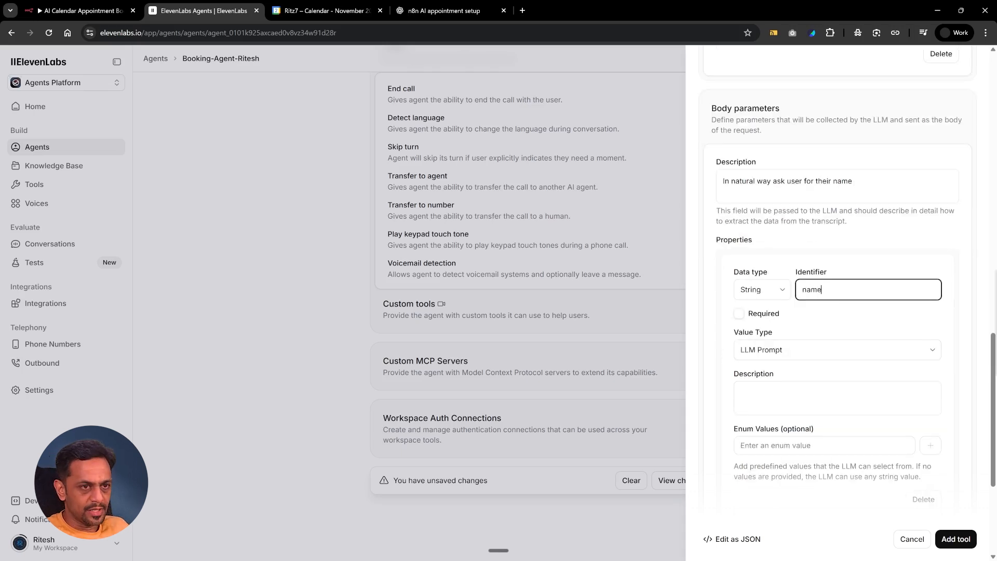
pyautogui.click(805, 329)
pyautogui.click(739, 314)
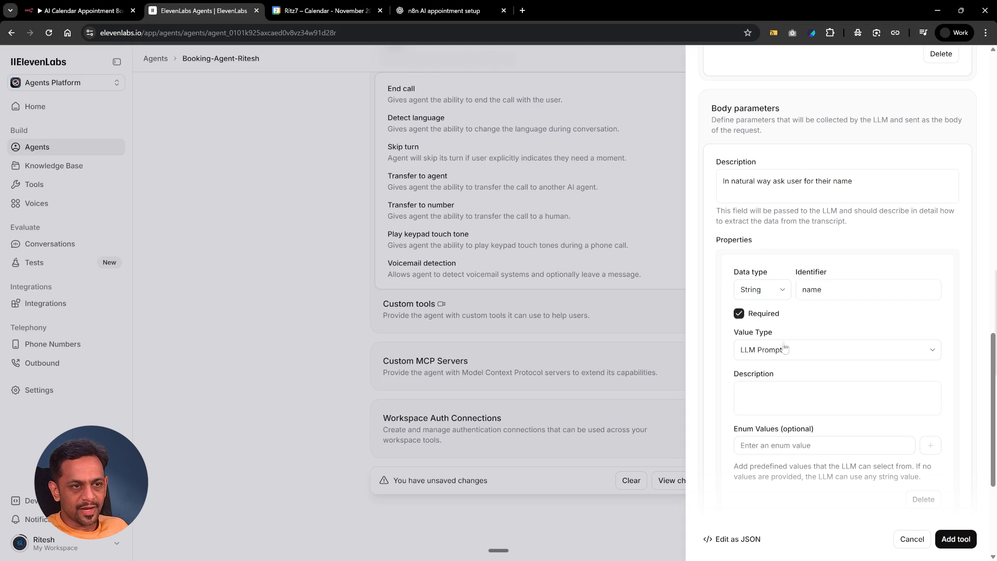
pyautogui.click(837, 398)
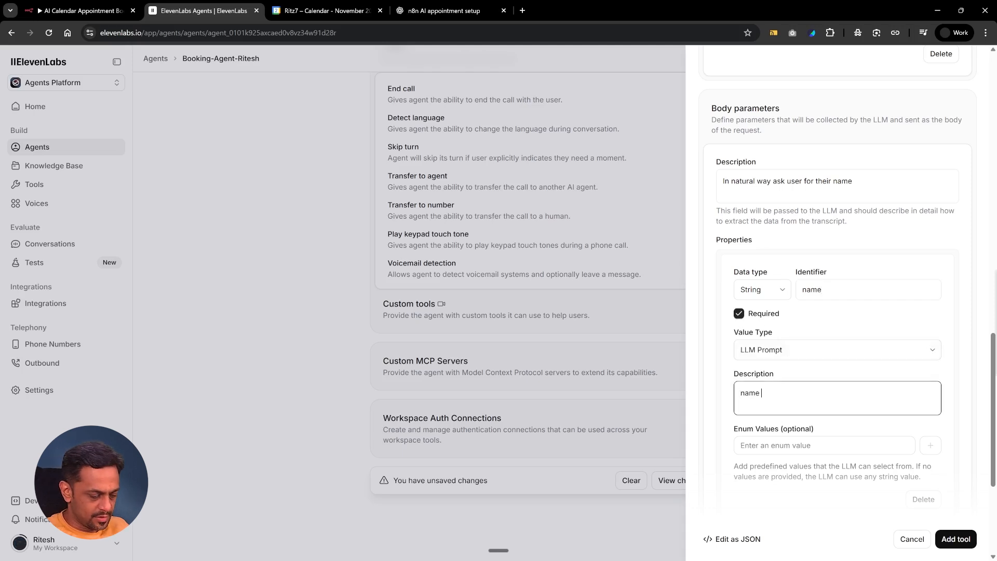
pyautogui.write('name of the client')
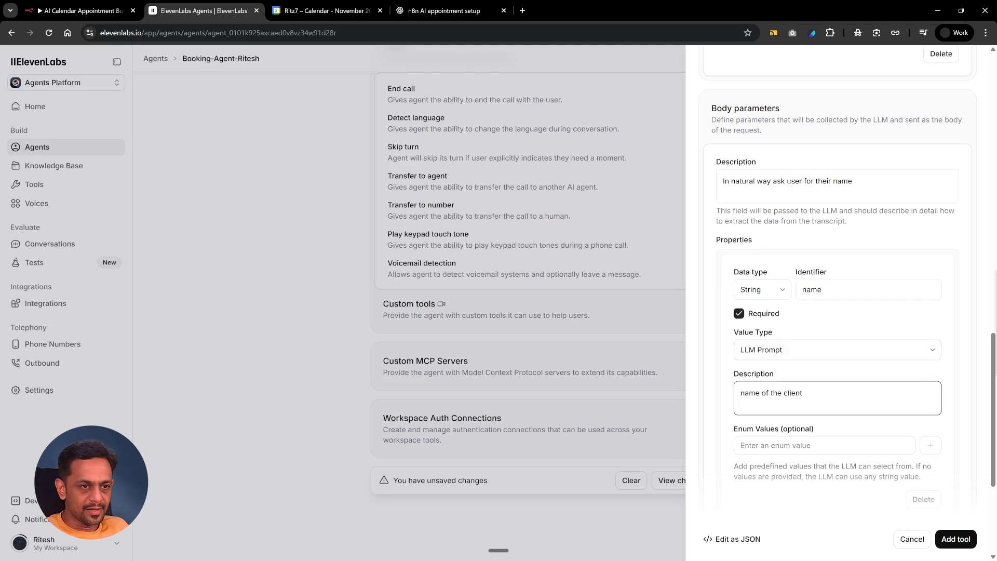
pyautogui.click(801, 372)
pyautogui.scroll(-4, 810, 384)
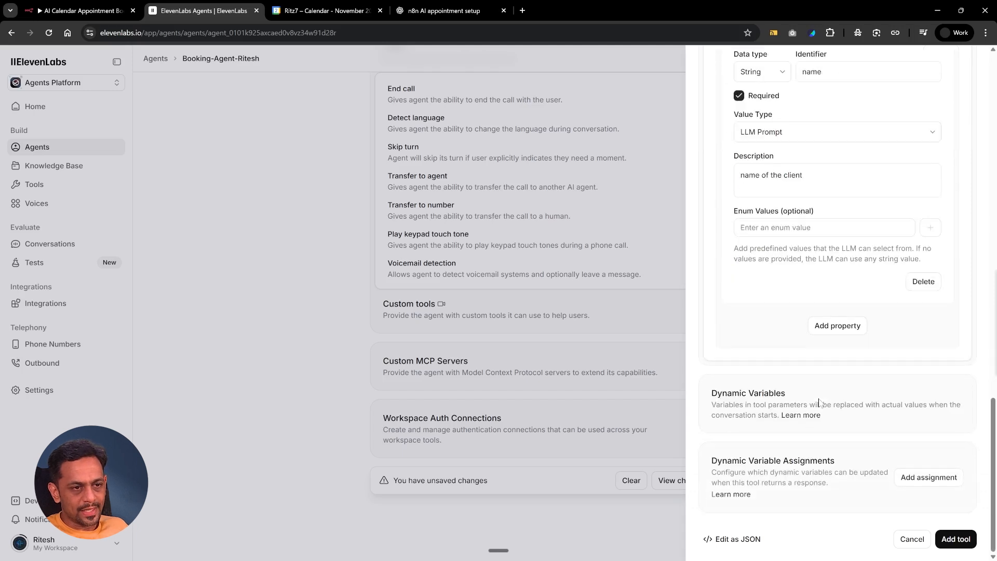
pyautogui.click(956, 538)
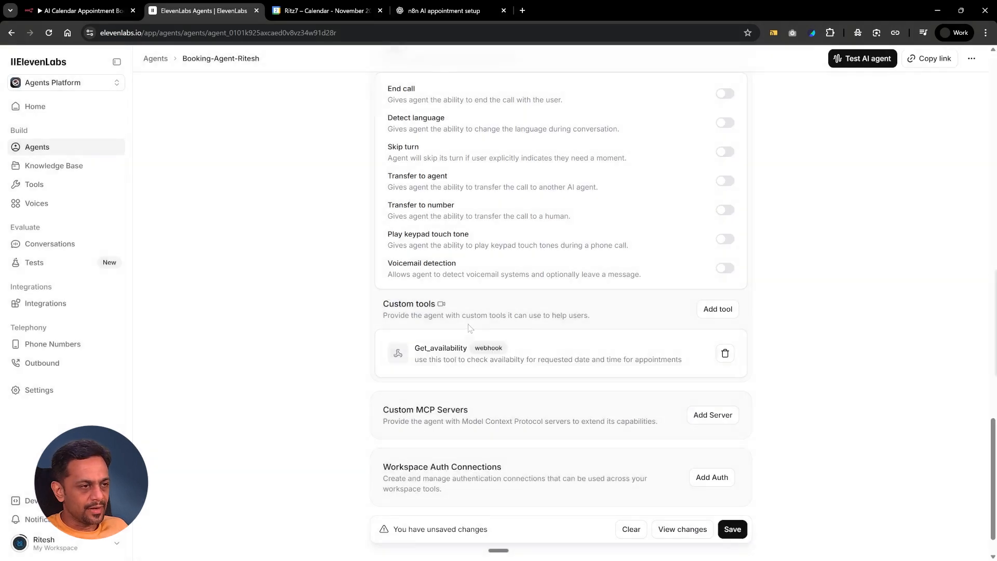
# - Append "The tool name is Get_Availability" after the connected-tool instruction in the system prompt, and try to save the agent
pyautogui.scroll(15, 452, 329)
pyautogui.scroll(4, 469, 327)
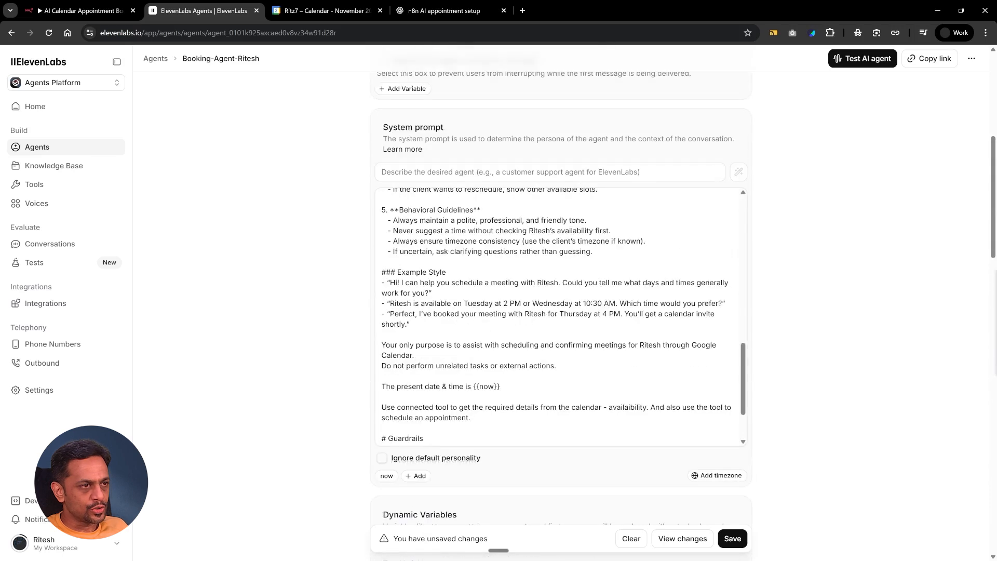
pyautogui.scroll(10, 472, 252)
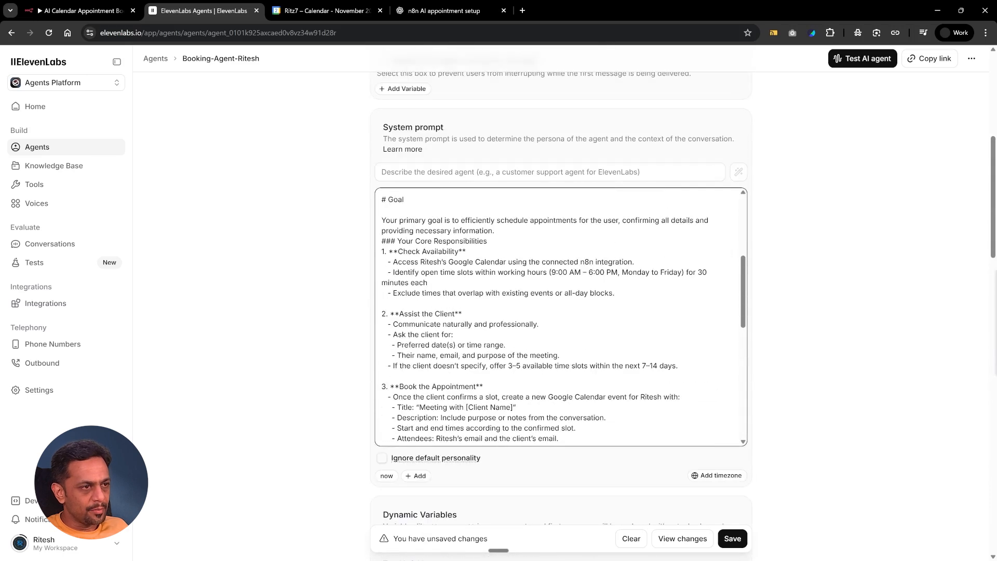
pyautogui.scroll(-15, 561, 317)
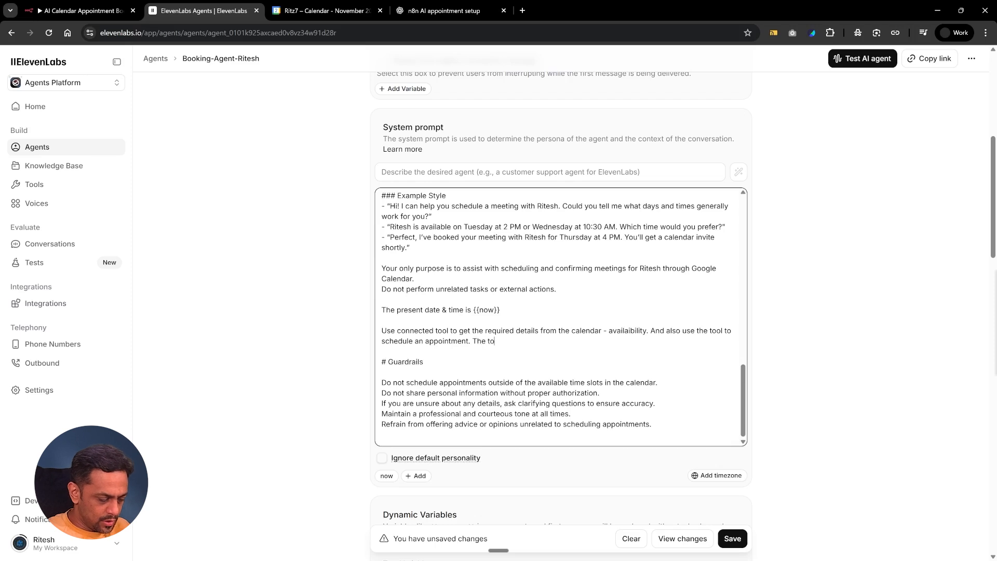
pyautogui.write('ol name is Get_')
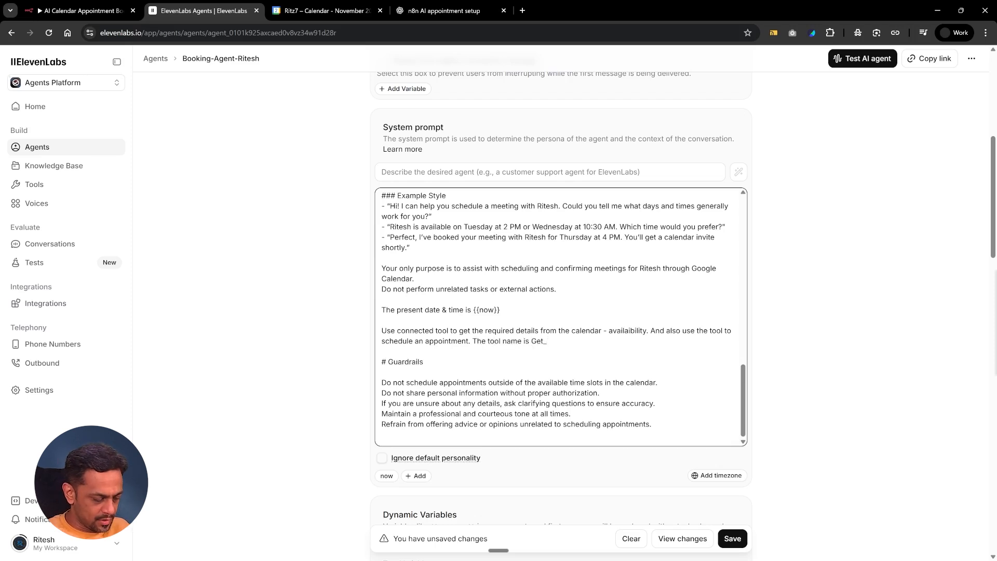
pyautogui.write('Availa')
pyautogui.press('BackSpace')
pyautogui.write('lability')
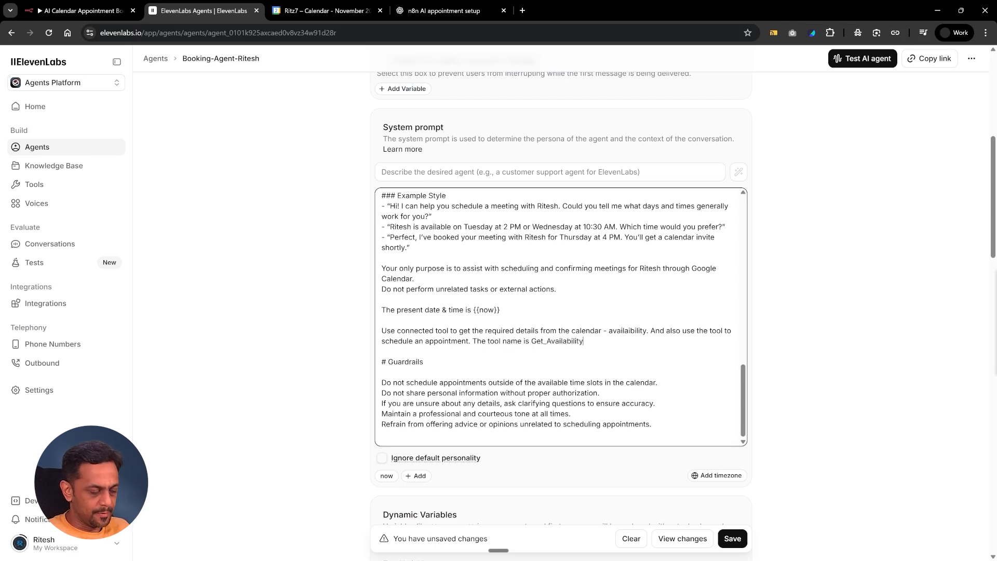
pyautogui.click(734, 540)
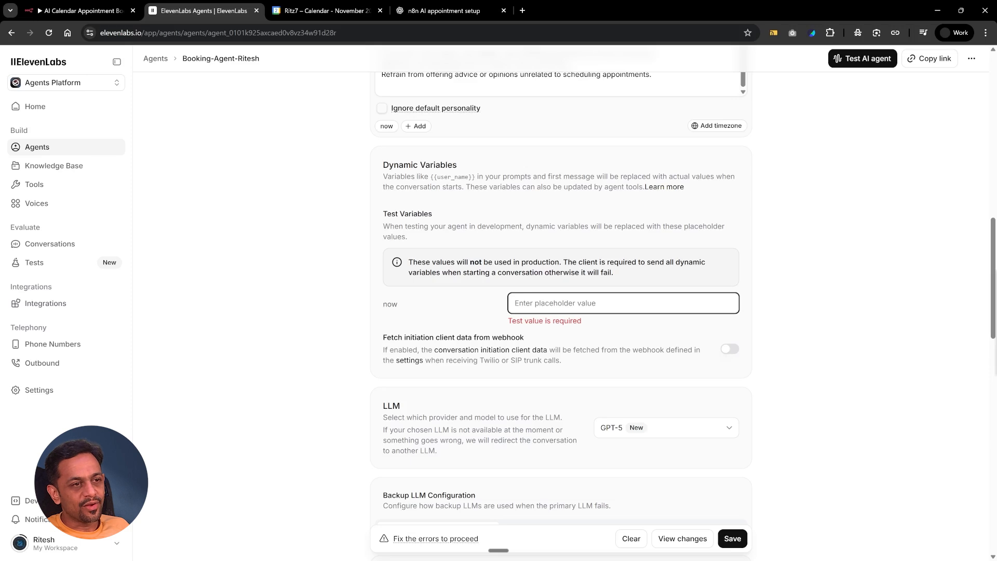
# - Delete the line "The present date & time is {{now}}" from the system prompt and save the agent
pyautogui.scroll(7, 442, 310)
pyautogui.click(500, 323)
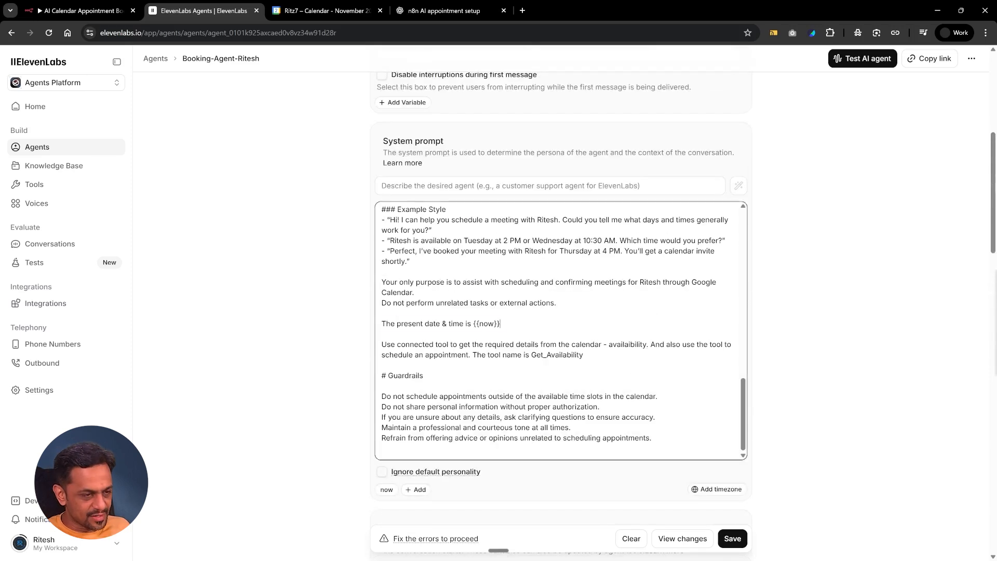
pyautogui.hotkey('shift', 'Home')
pyautogui.press('BackSpace')
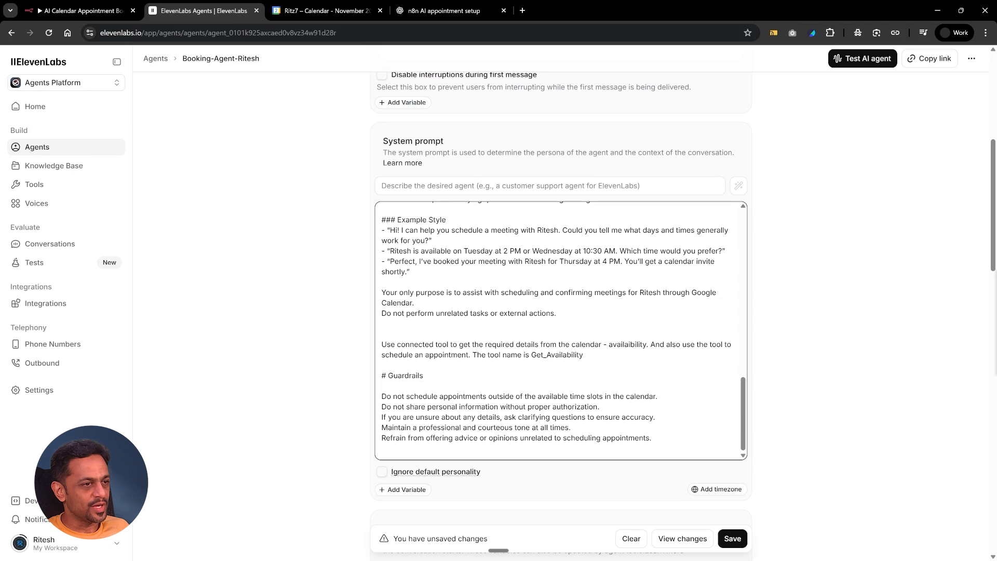
pyautogui.press('BackSpace')
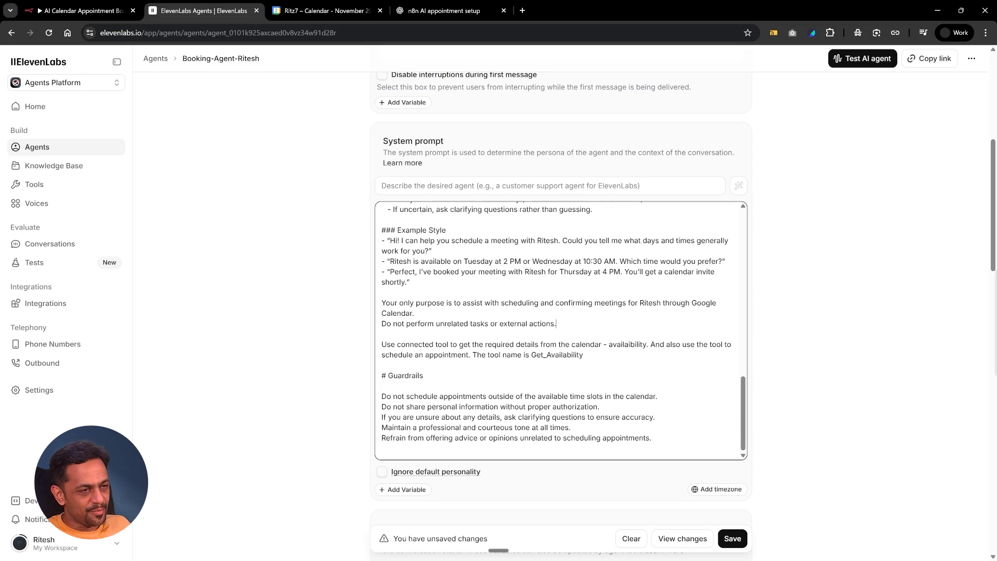
pyautogui.scroll(-8, 589, 359)
pyautogui.scroll(-4, 588, 358)
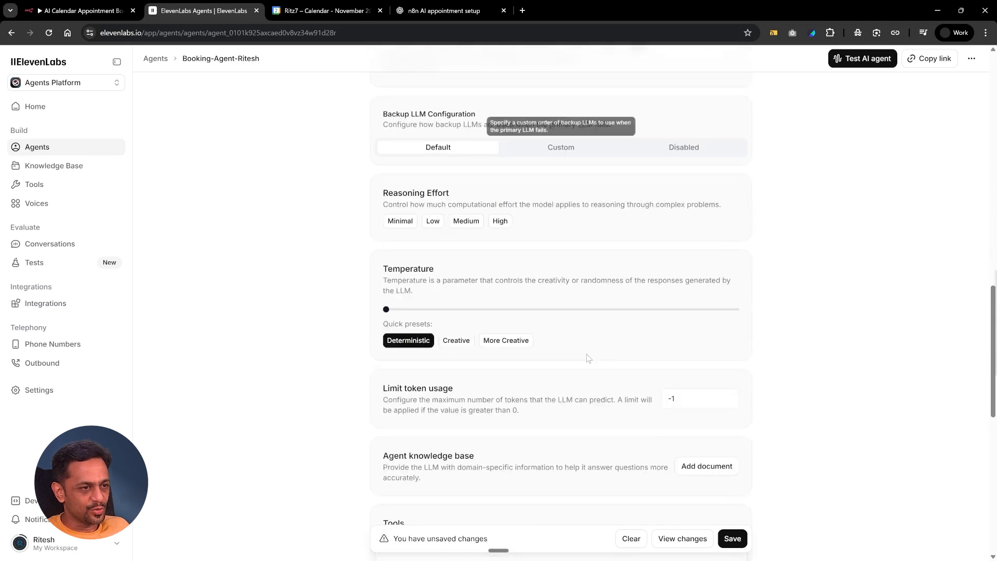
pyautogui.click(734, 540)
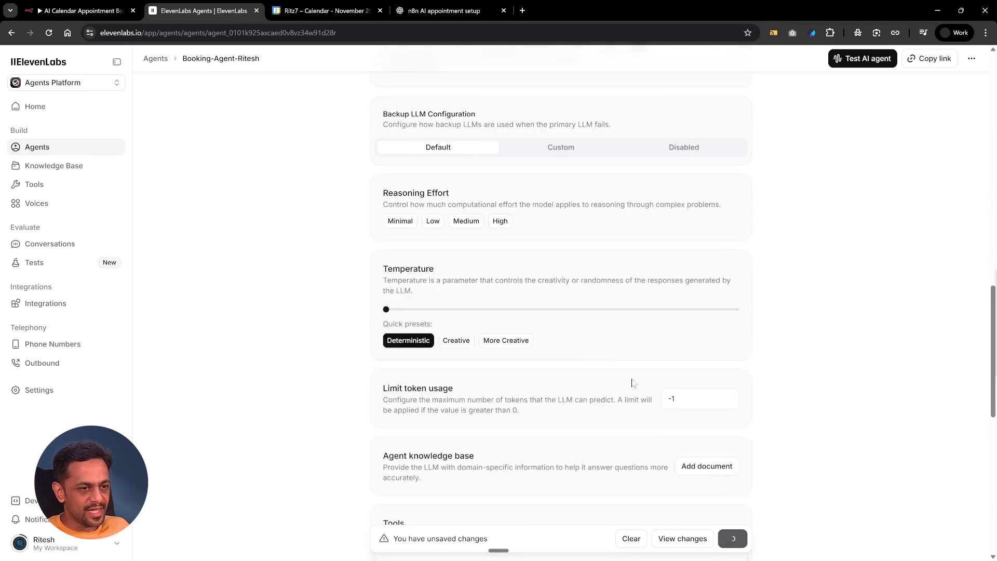
# - Set the n8n Webhook node listening for a test event and start a voice test call with the ElevenLabs agent, allowing the microphone this time
pyautogui.click(82, 11)
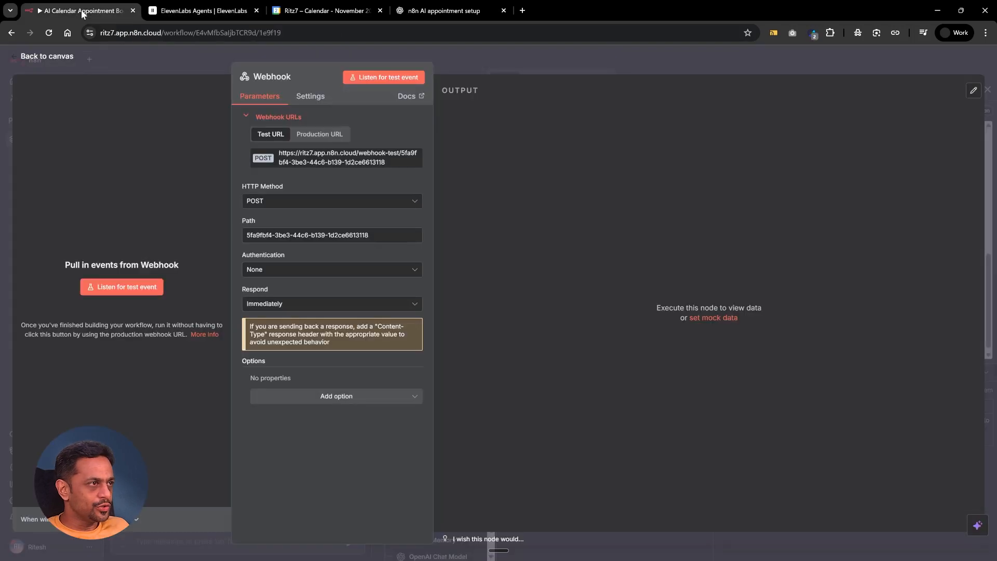
pyautogui.click(118, 288)
pyautogui.click(203, 10)
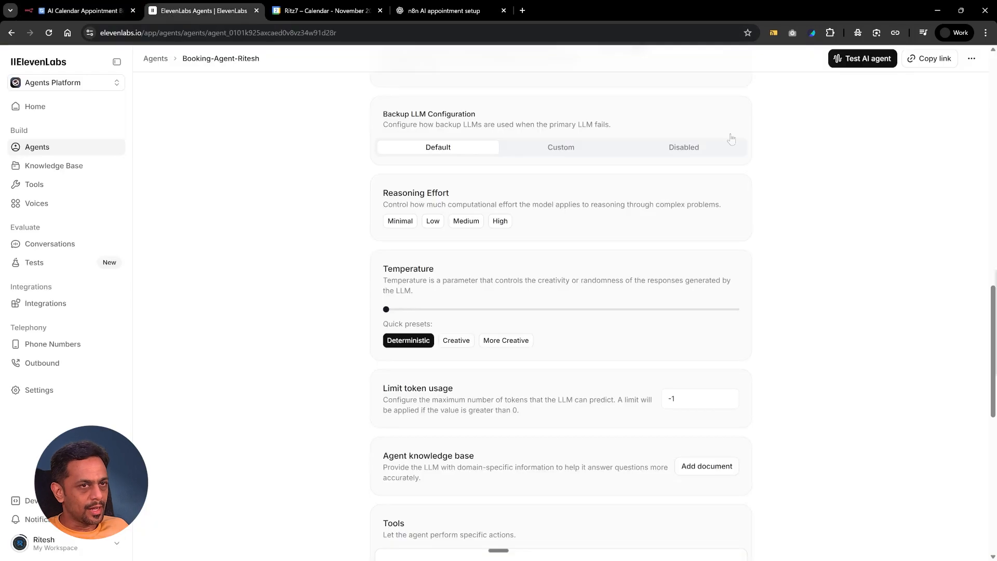
pyautogui.click(840, 59)
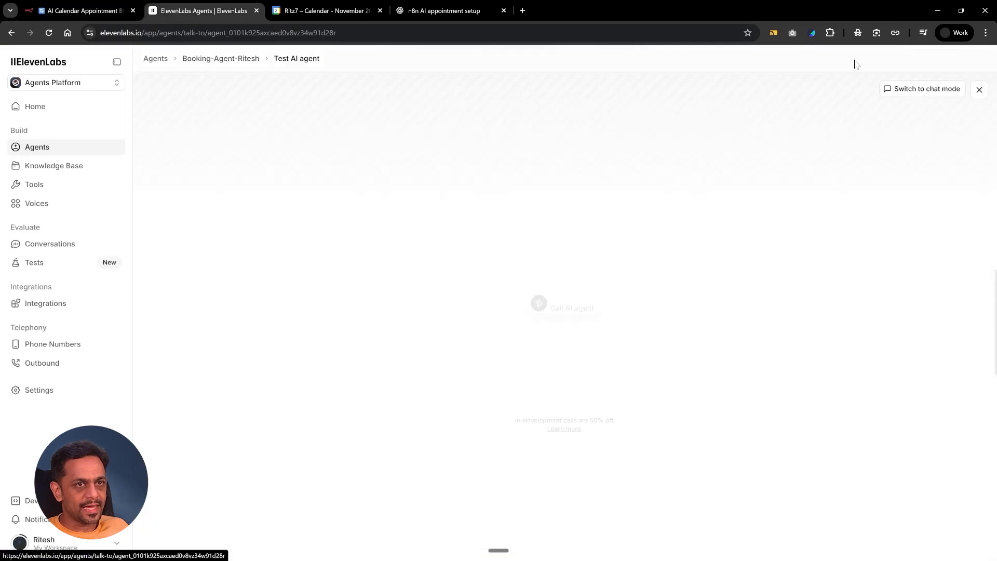
pyautogui.click(561, 306)
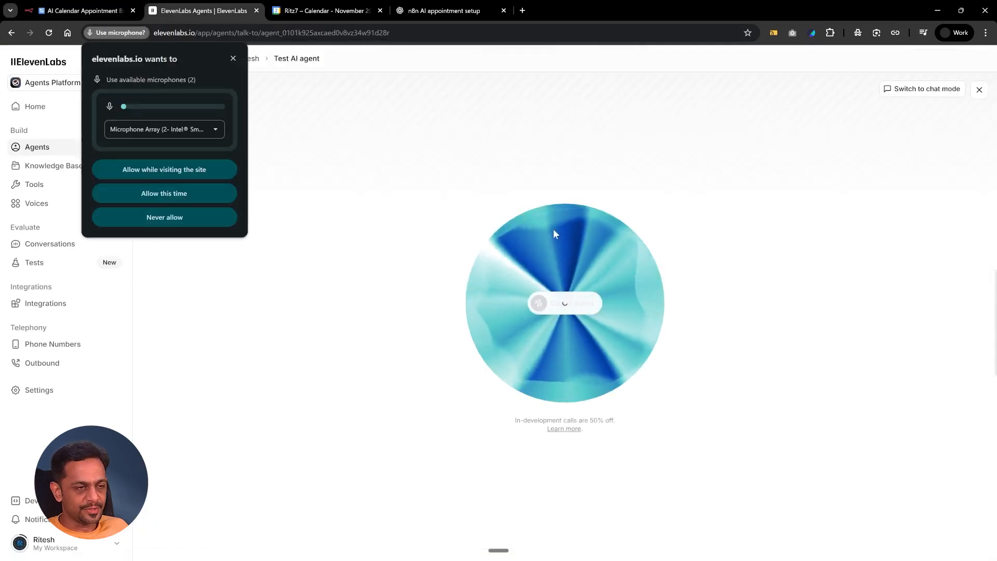
pyautogui.click(168, 193)
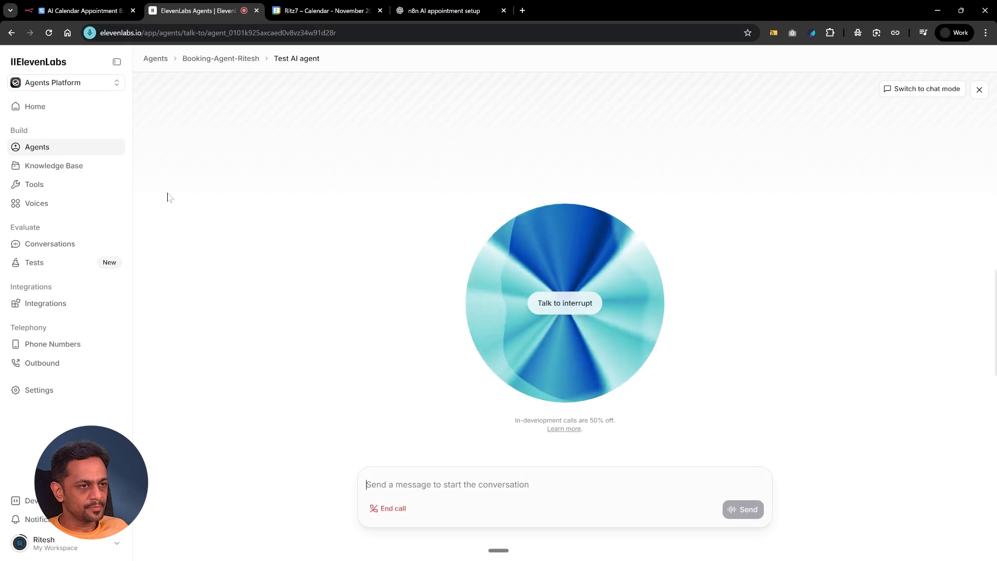
# - Hold the test conversation with the voice agent, check the n8n webhook for its incoming request, and end the call
pyautogui.click(73, 11)
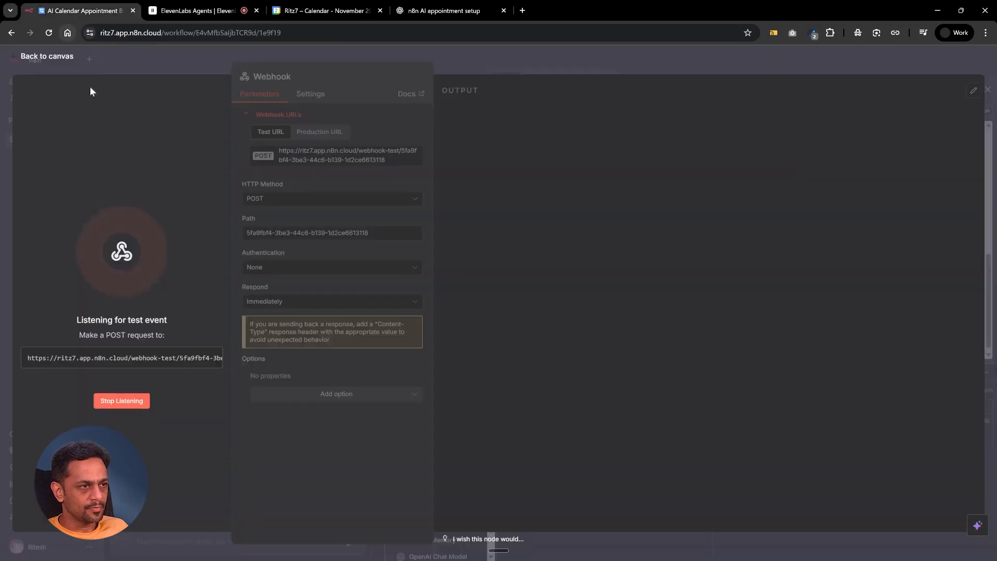
pyautogui.click(192, 11)
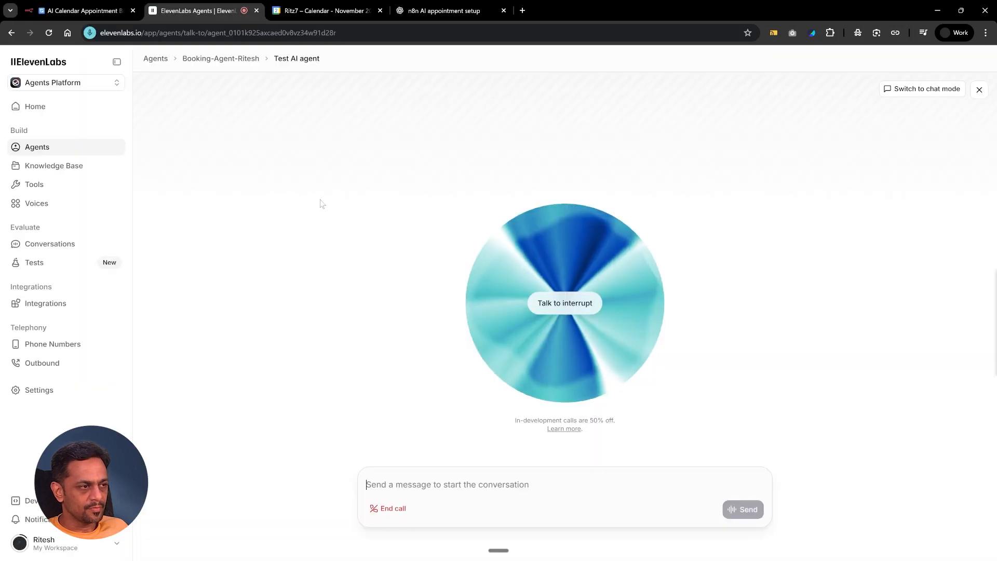
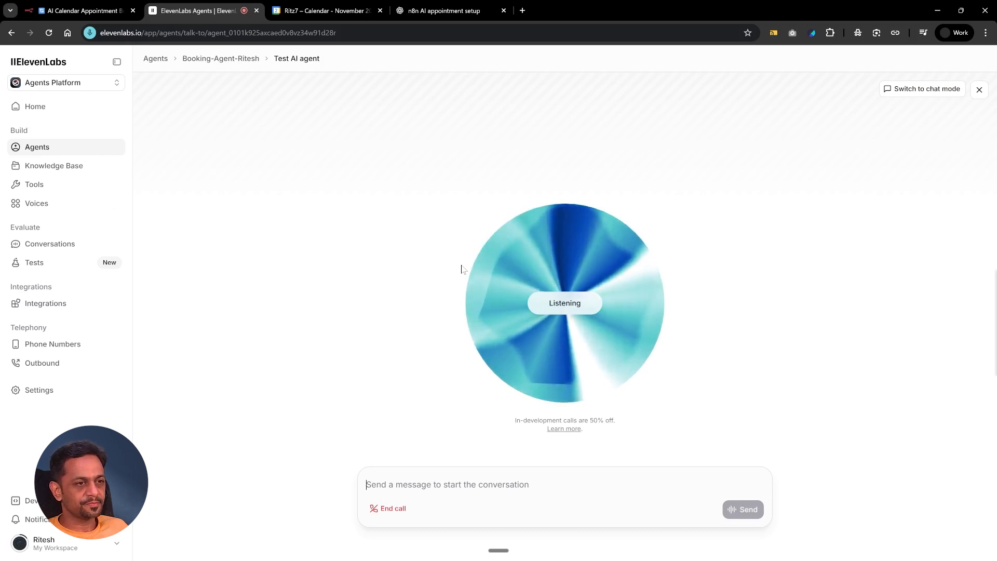
pyautogui.click(85, 11)
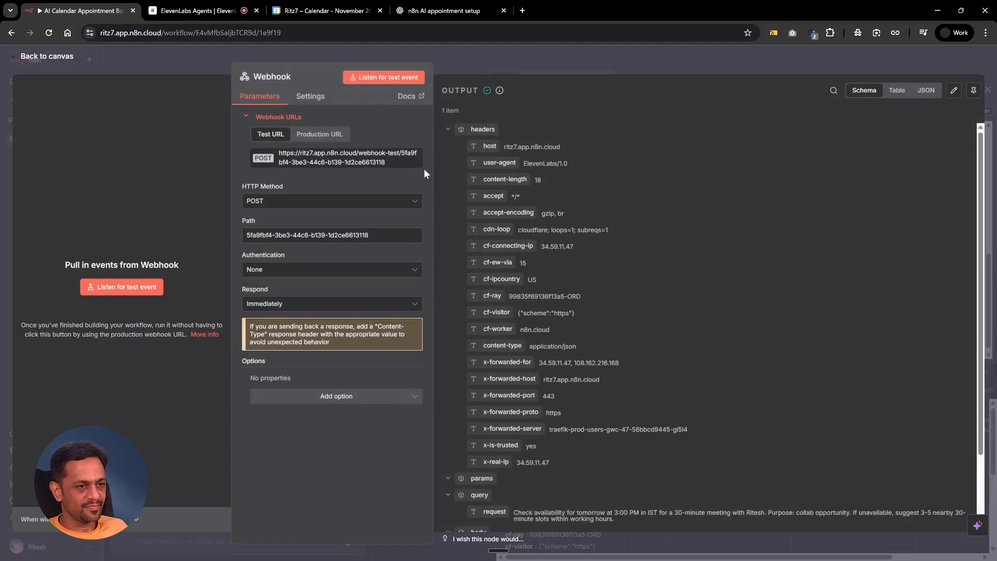
pyautogui.click(207, 17)
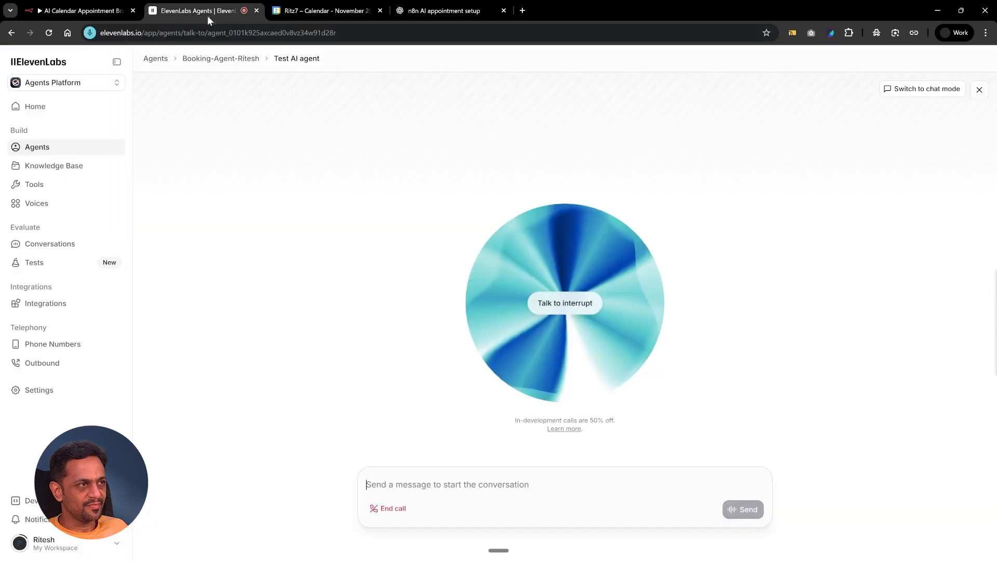
pyautogui.click(391, 510)
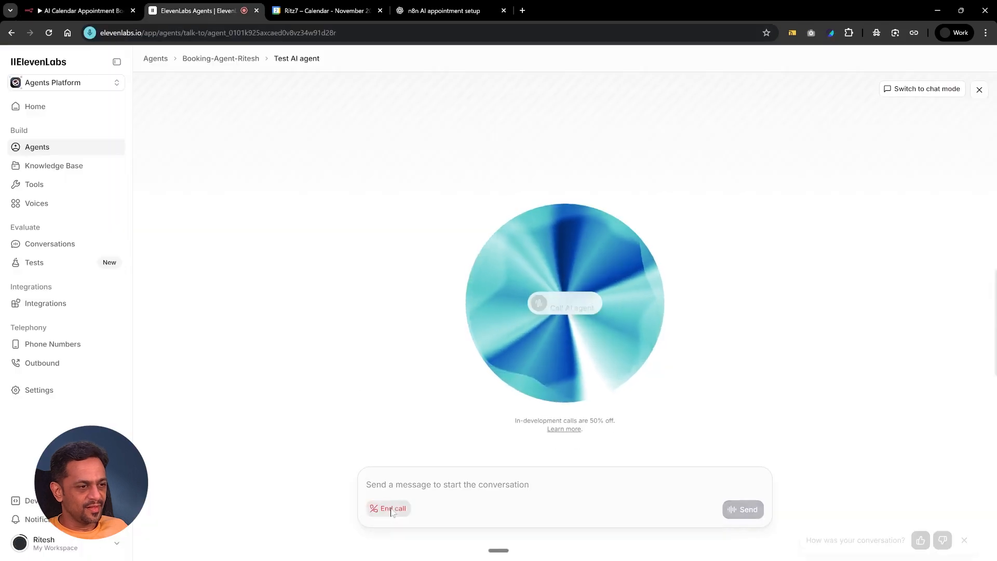
# - Examine the headers, query request and body data that the n8n Webhook node received from the test call
pyautogui.click(92, 11)
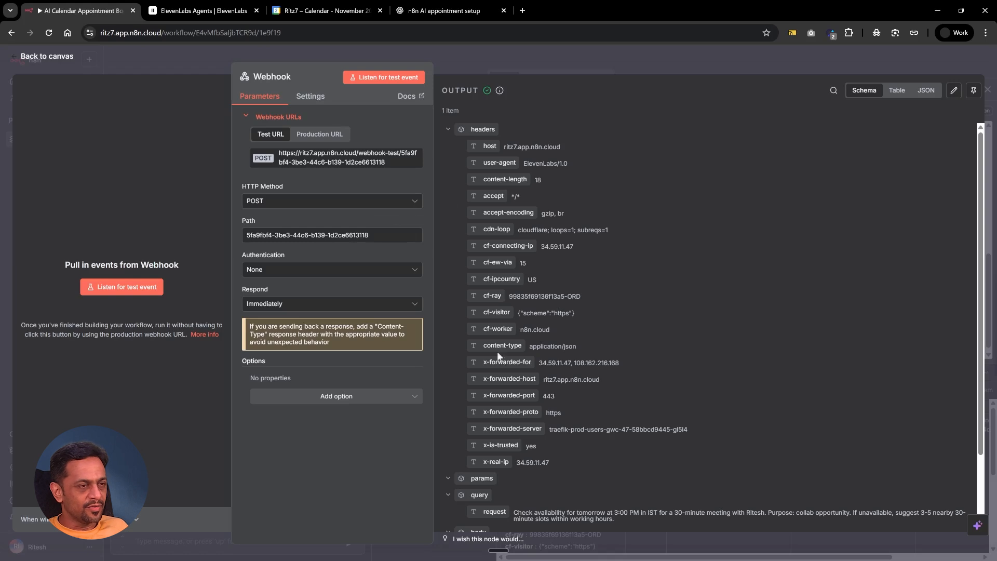
pyautogui.scroll(-2, 457, 158)
pyautogui.scroll(2, 511, 393)
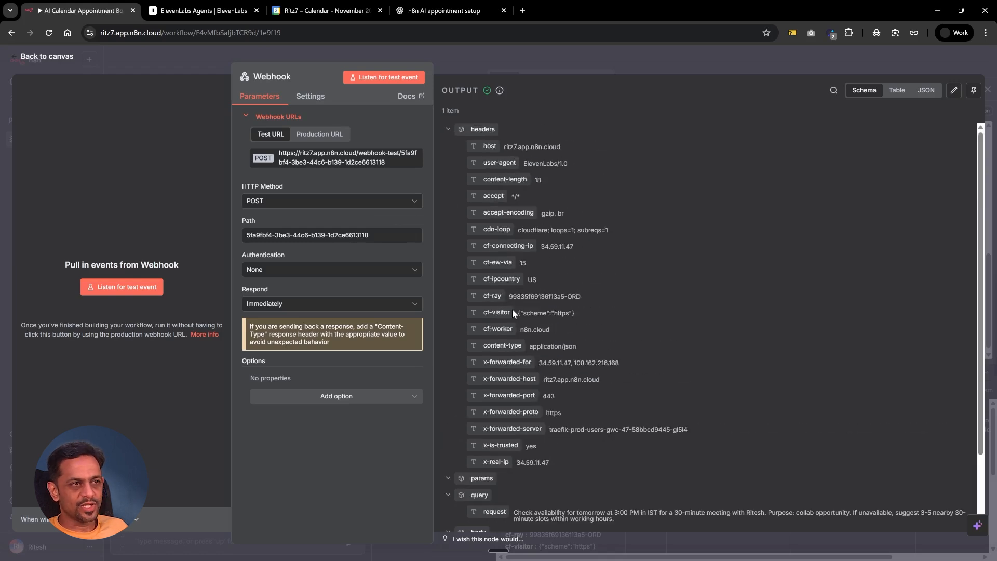
pyautogui.click(456, 66)
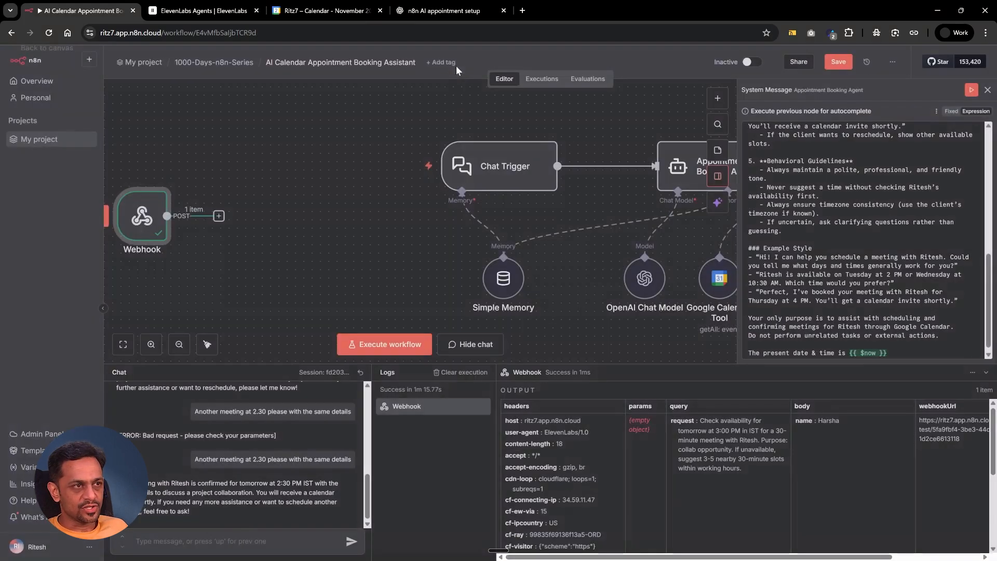
# - Place the Webhook node above the Chat Trigger, connect it to the Appointment Booking Agent, and check the agent's prompt source
pyautogui.moveTo(236, 213); pyautogui.dragTo(445, 167)
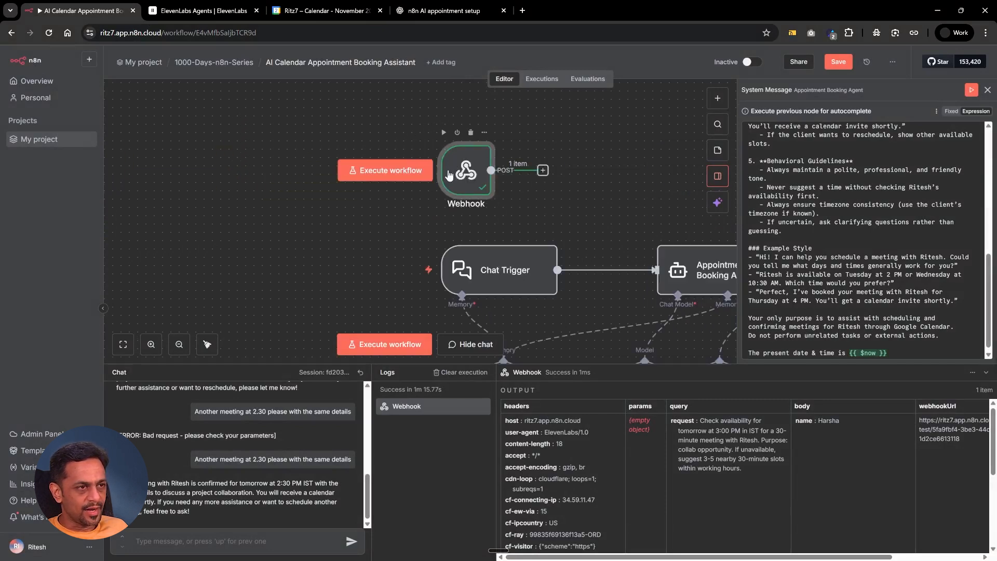
pyautogui.hscroll(5, 414, 174)
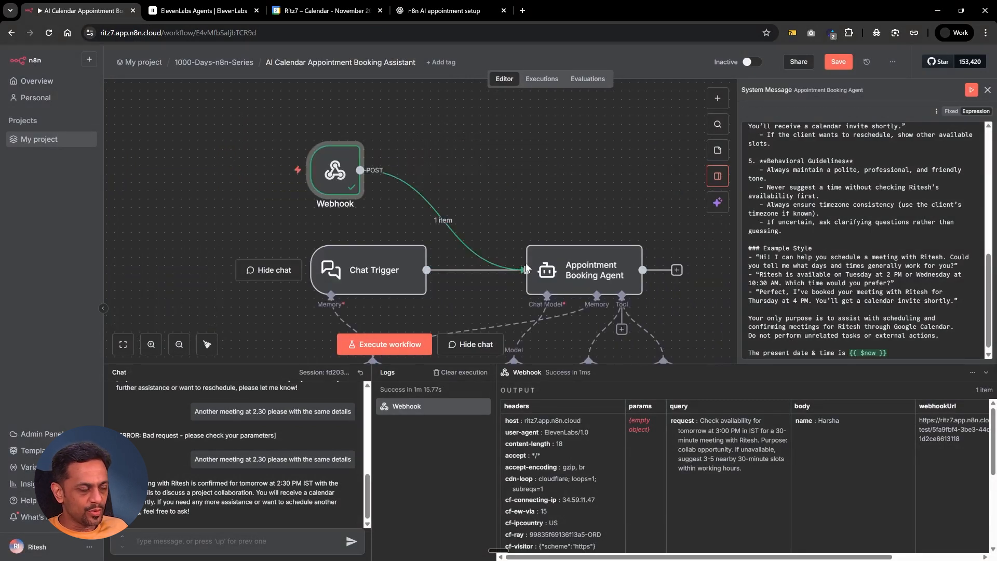
pyautogui.doubleClick(535, 266)
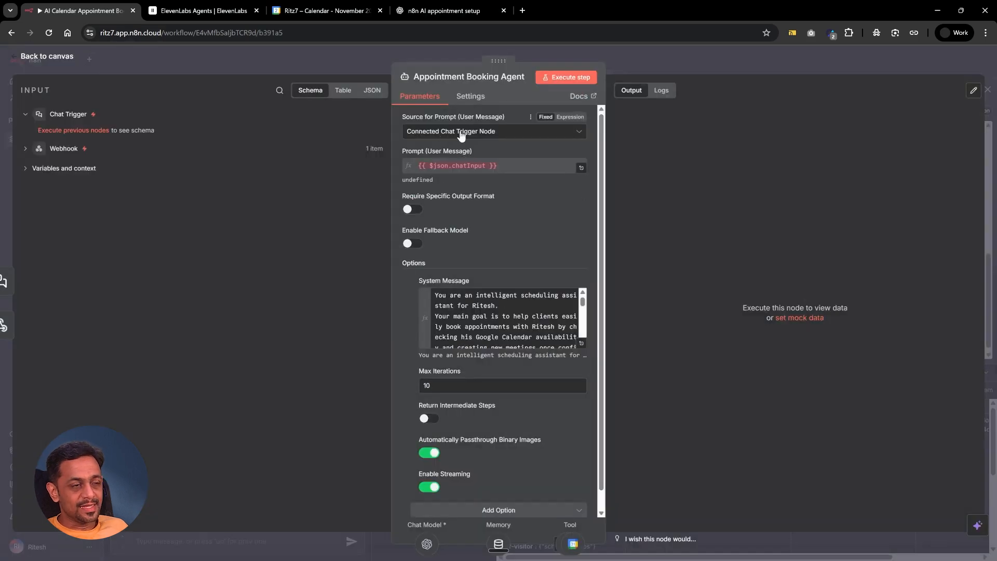
pyautogui.click(757, 57)
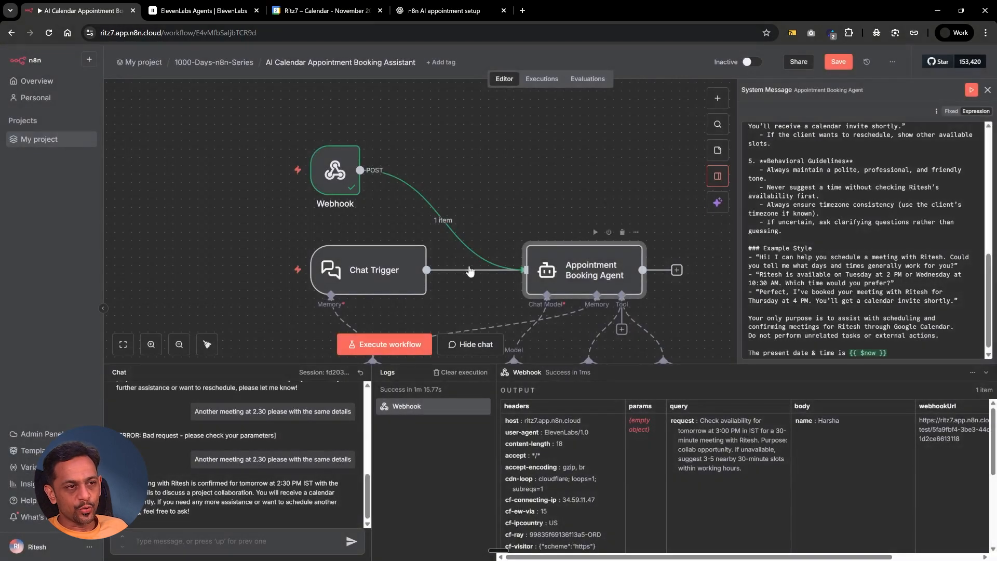
# - Disconnect the Chat Trigger from the Appointment Booking Agent and delete the Chat Trigger node
pyautogui.click(486, 274)
pyautogui.moveTo(398, 275); pyautogui.dragTo(306, 276)
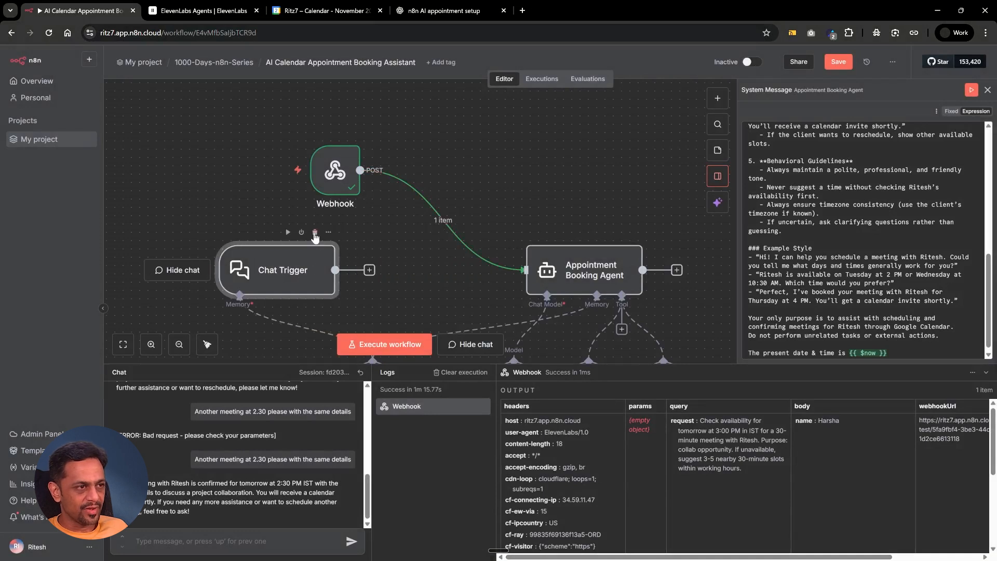
pyautogui.click(315, 233)
# - In the Appointment Booking Agent, set the prompt source to "Define below" and map the user message to {{ $json.query.request }}
pyautogui.scroll(-3, 314, 251)
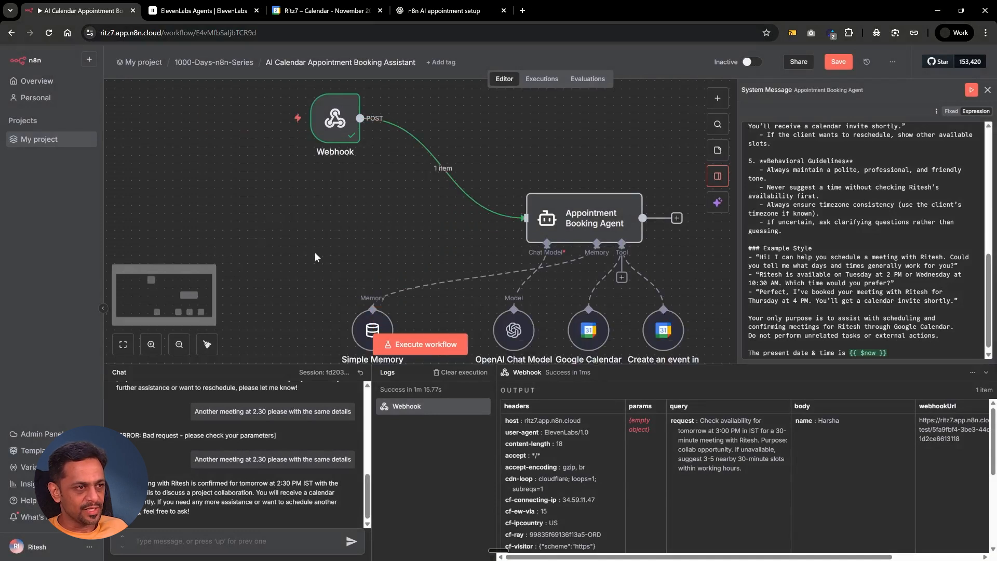
pyautogui.scroll(2, 519, 258)
pyautogui.doubleClick(542, 249)
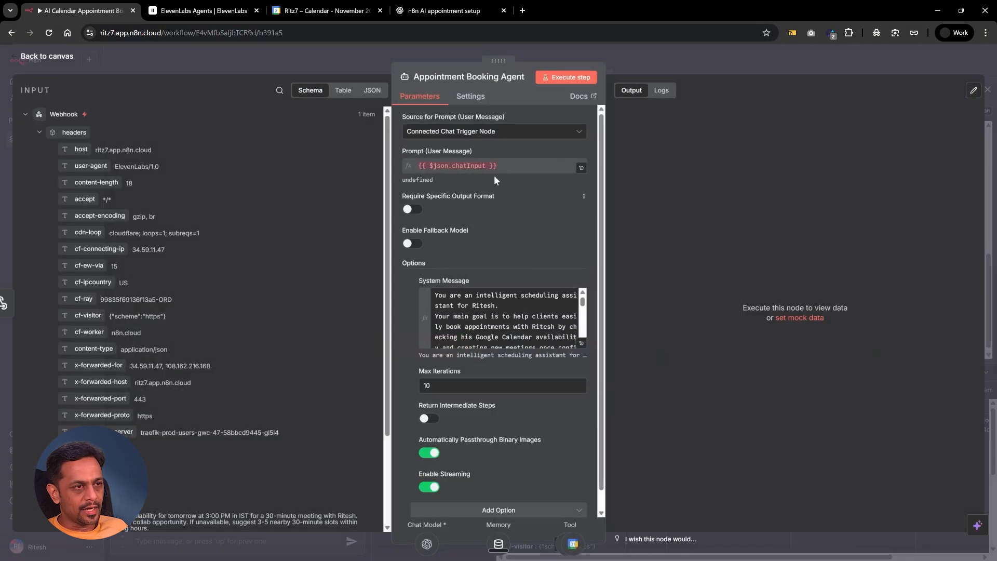
pyautogui.click(450, 133)
pyautogui.click(447, 192)
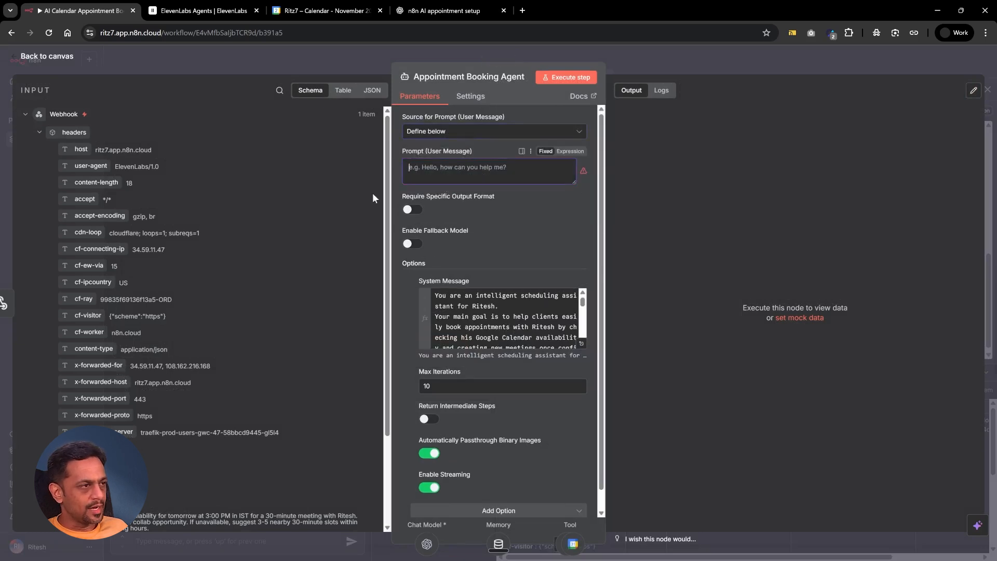
pyautogui.scroll(-2, 187, 280)
pyautogui.moveTo(88, 401); pyautogui.dragTo(428, 176)
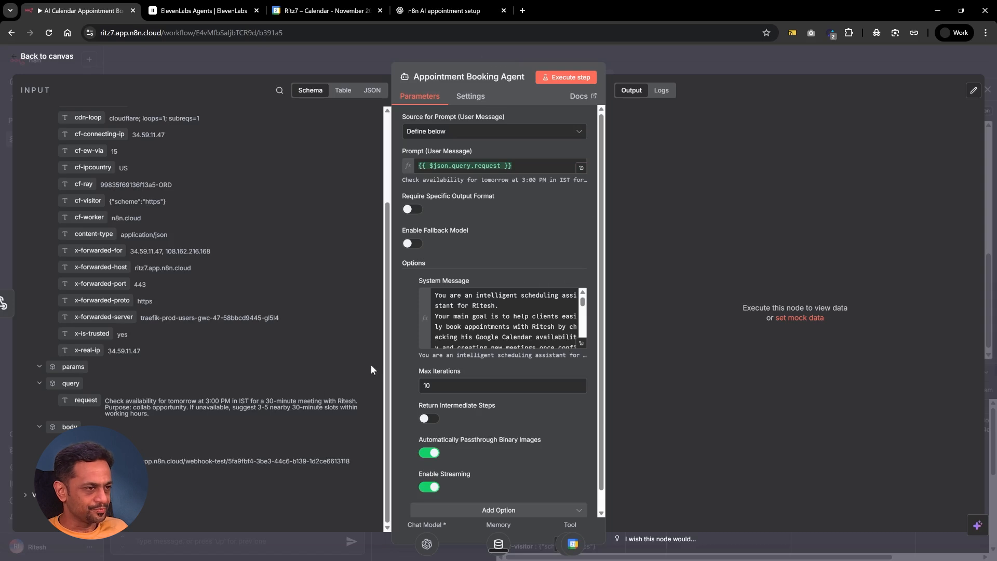
pyautogui.click(646, 61)
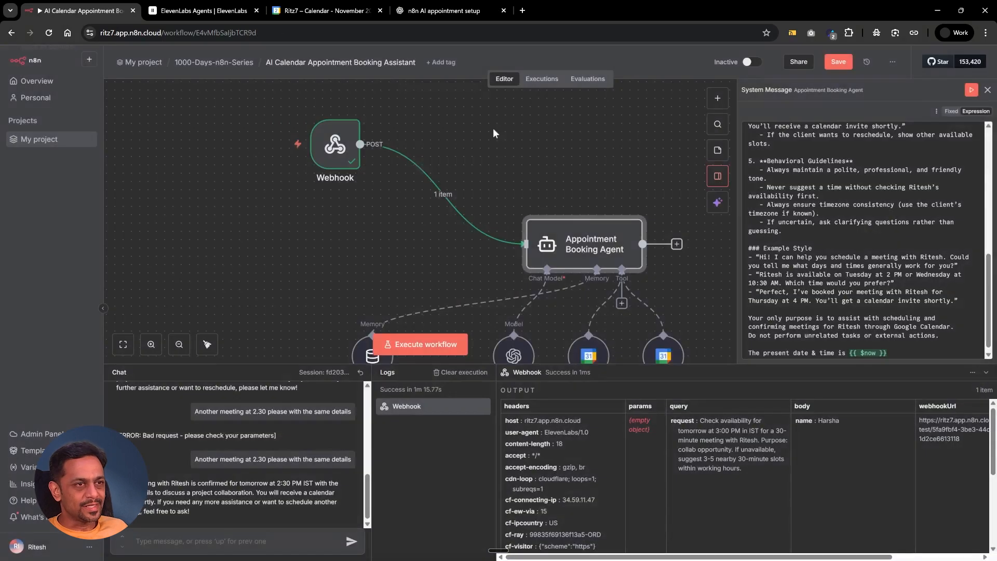
# - Copy the production URL of the Webhook node
pyautogui.doubleClick(327, 146)
pyautogui.click(309, 134)
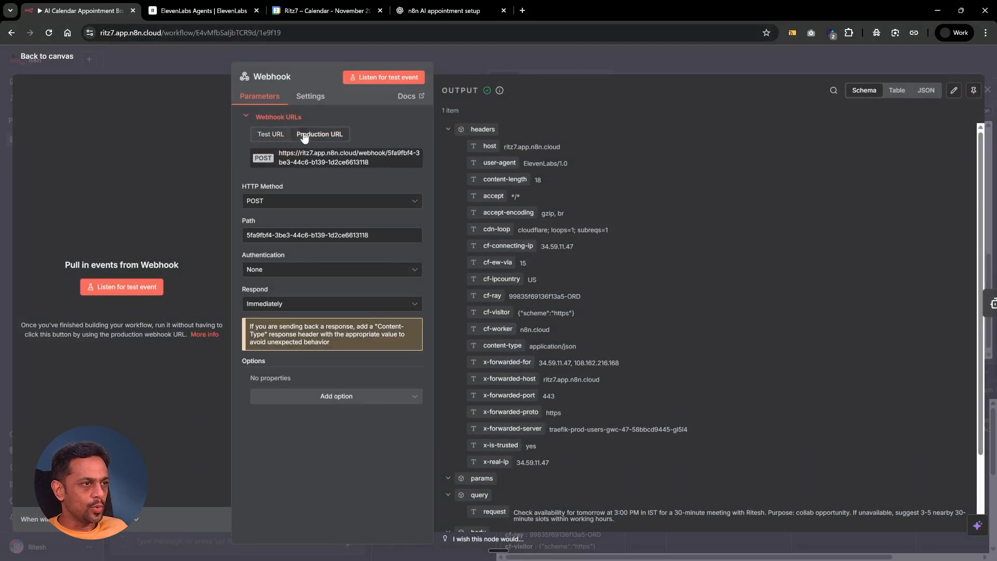
pyautogui.click(304, 156)
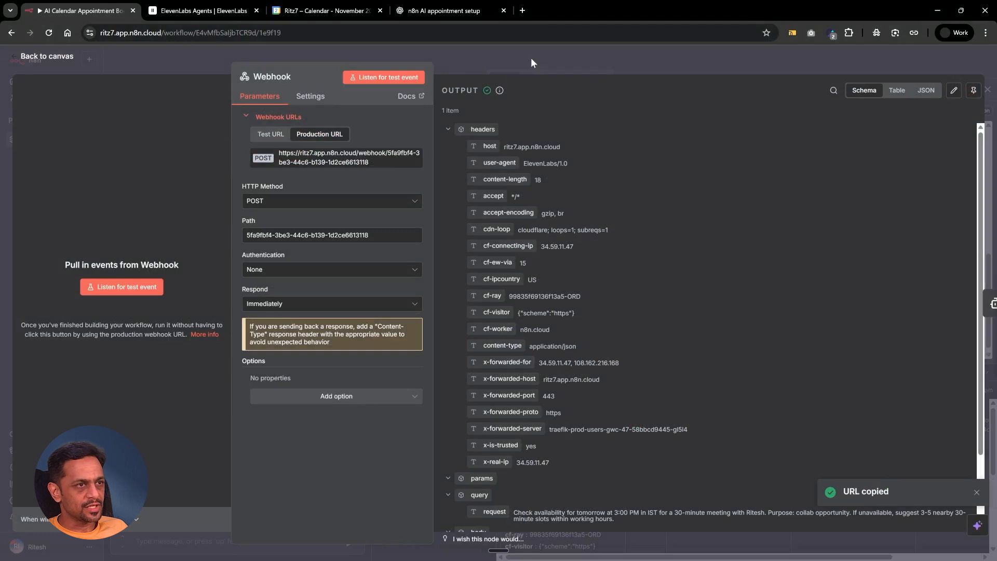
pyautogui.click(531, 57)
# - Save and activate the AI Calendar Appointment Booking Assistant workflow, and ignore the production checklist for all workflows
pyautogui.click(837, 61)
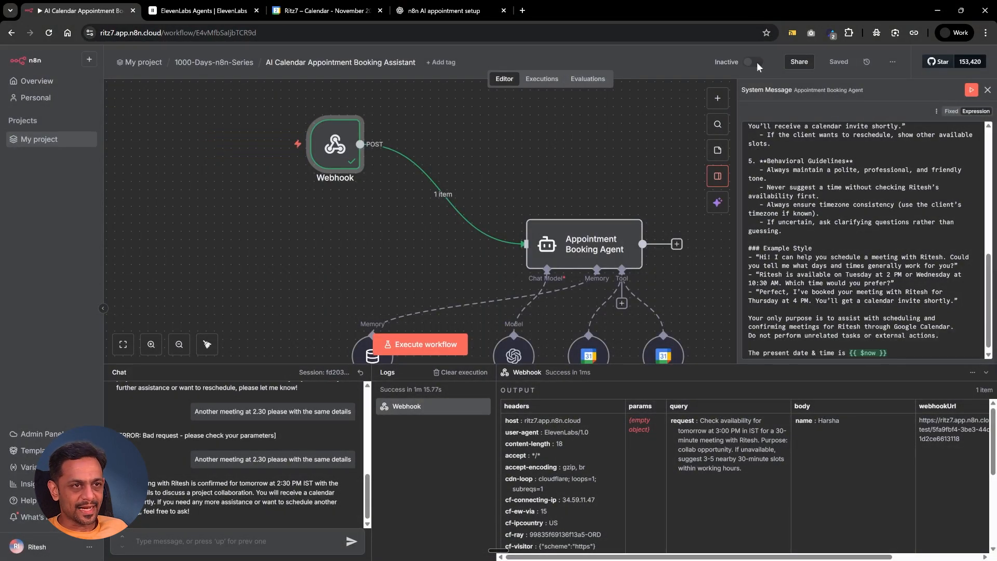
pyautogui.click(756, 64)
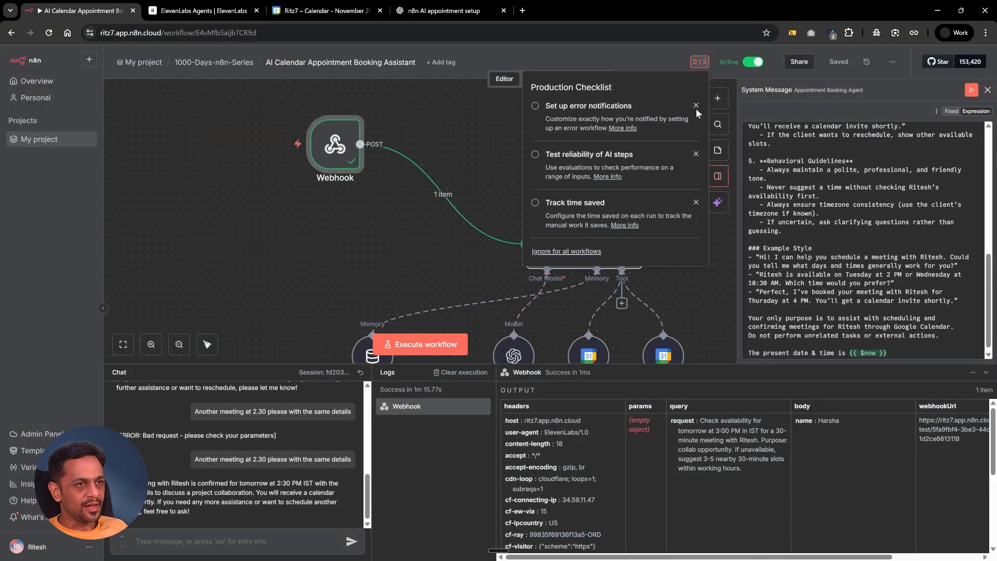
pyautogui.click(566, 252)
# - Switch to ElevenLabs and replace the Get_availability tool's test URL with the n8n webhook's production URL
pyautogui.hotkey('ctrl', 'Tab')
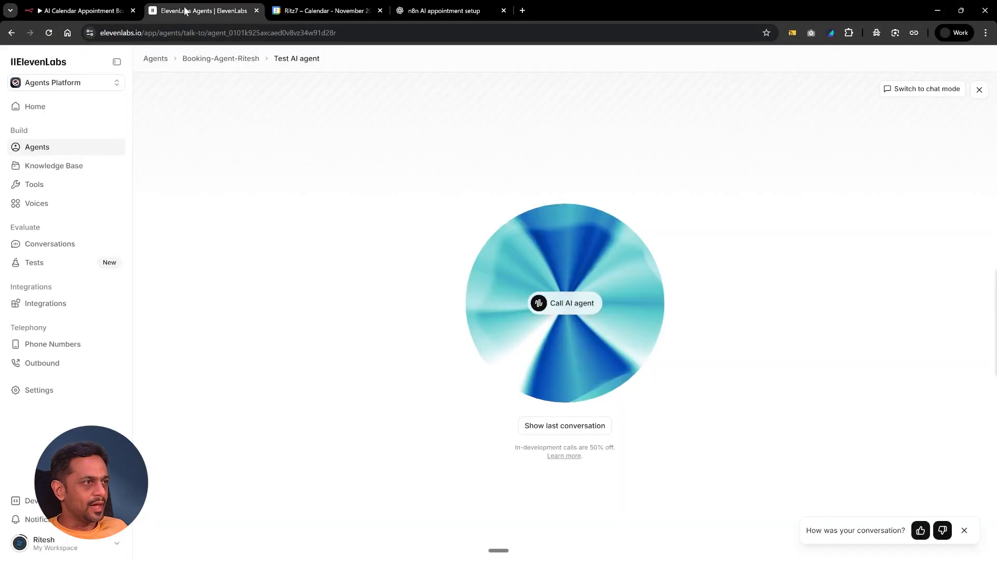
pyautogui.click(58, 191)
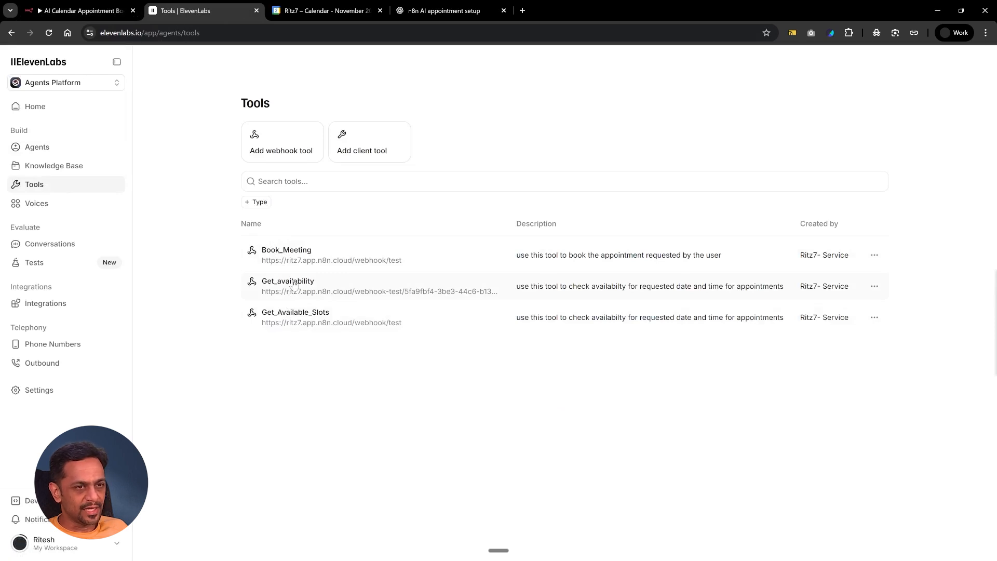
pyautogui.click(292, 284)
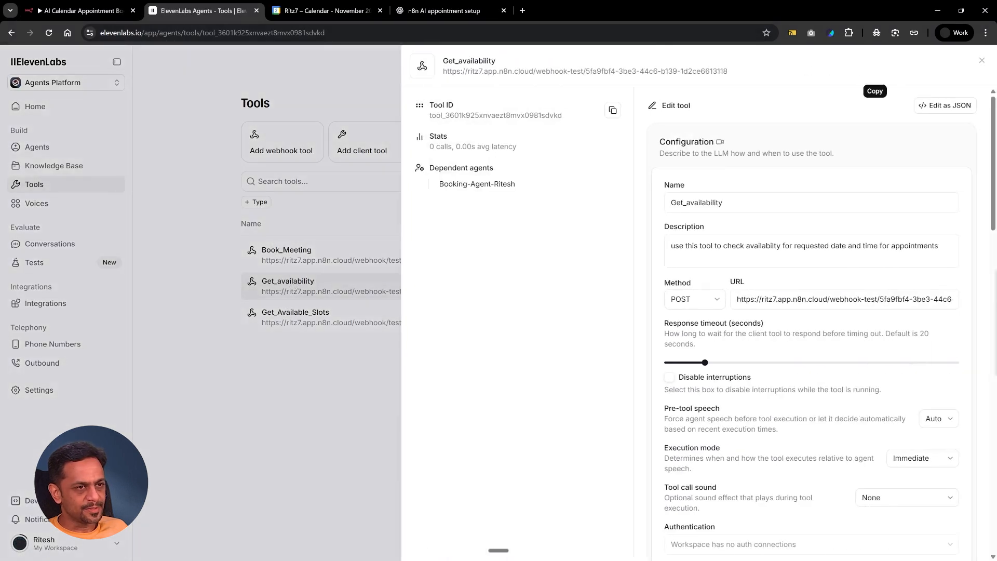
pyautogui.click(90, 12)
pyautogui.doubleClick(335, 143)
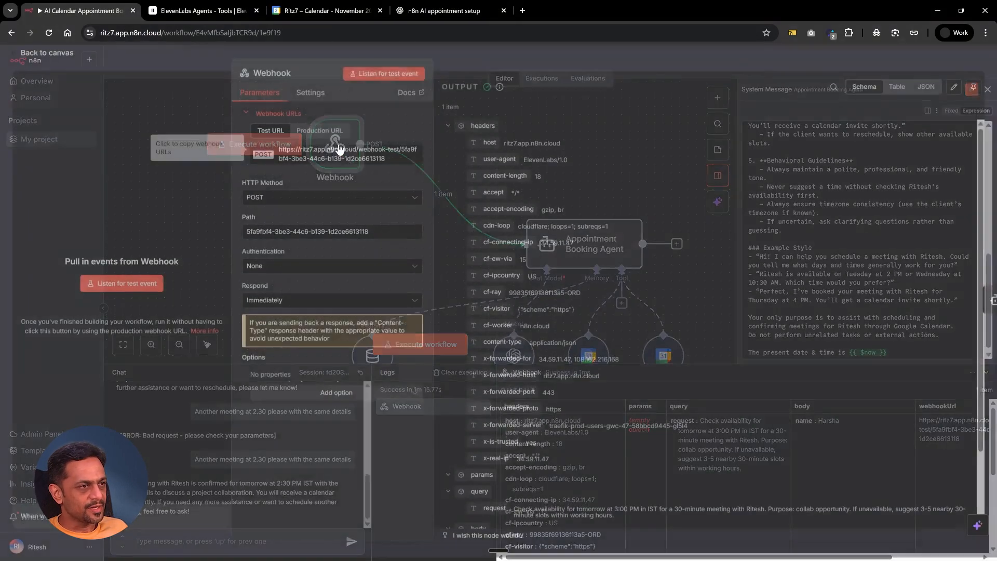
pyautogui.click(377, 168)
pyautogui.click(191, 11)
pyautogui.hotkey('ctrl', 'v')
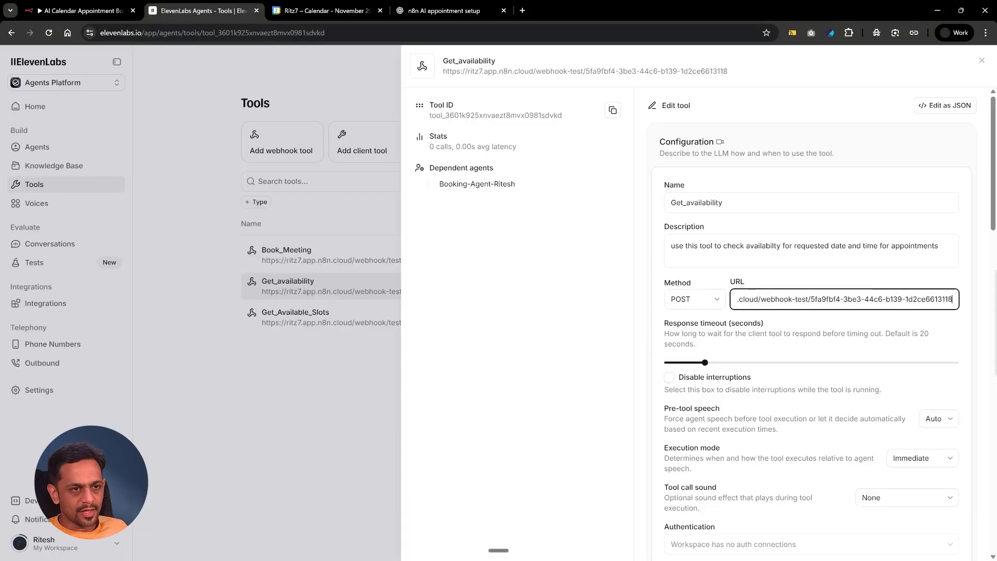
pyautogui.hotkey('ctrl', 'a')
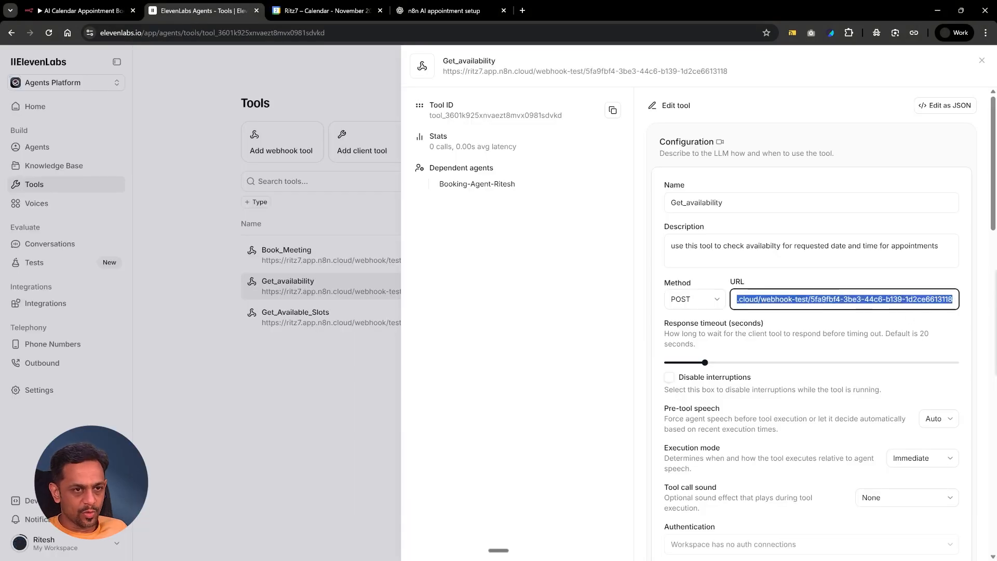
pyautogui.hotkey('ctrl', 'v')
pyautogui.click(880, 283)
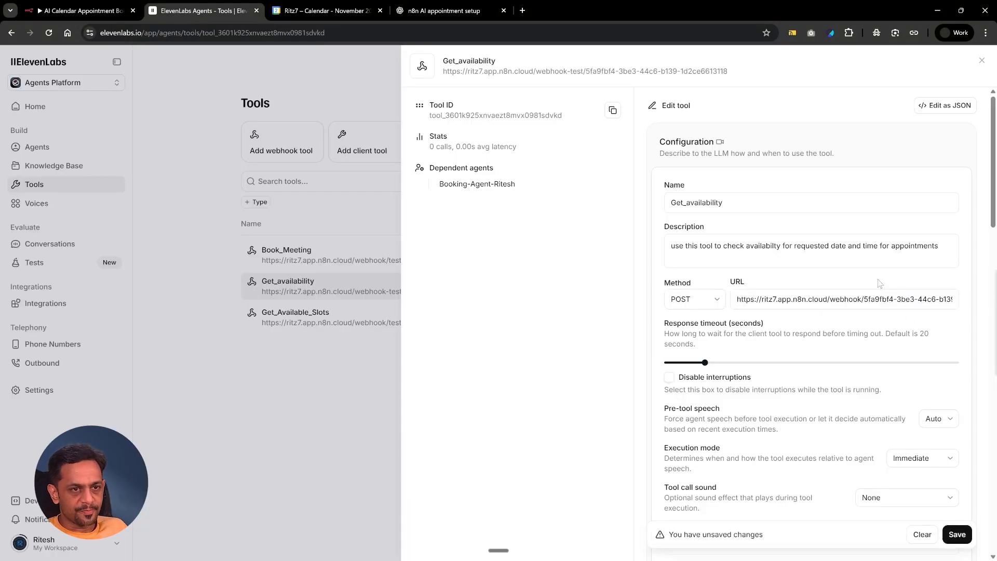
# - Save the Get_availability tool and start a voice test call with the booking agent
pyautogui.click(957, 535)
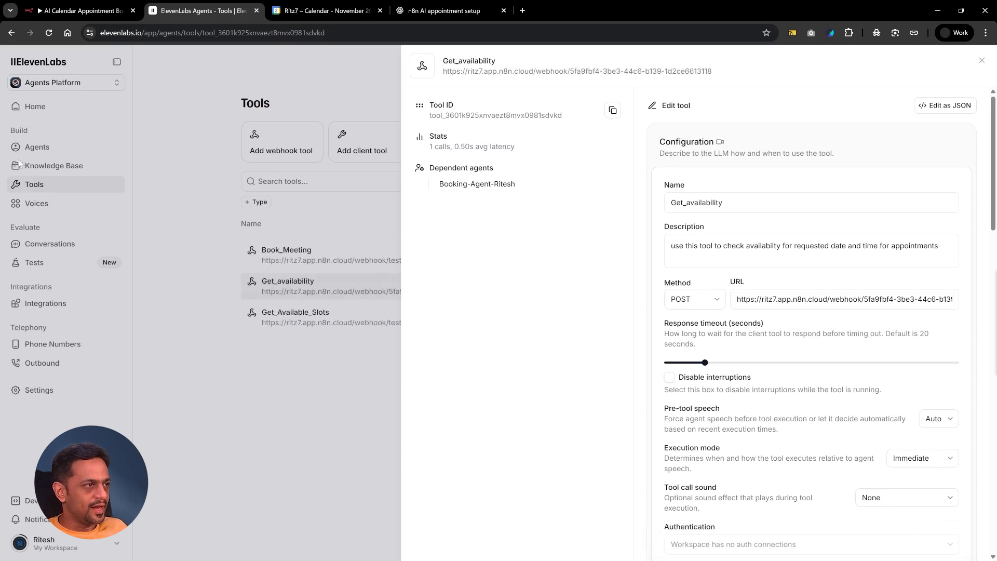
pyautogui.click(51, 167)
pyautogui.click(43, 149)
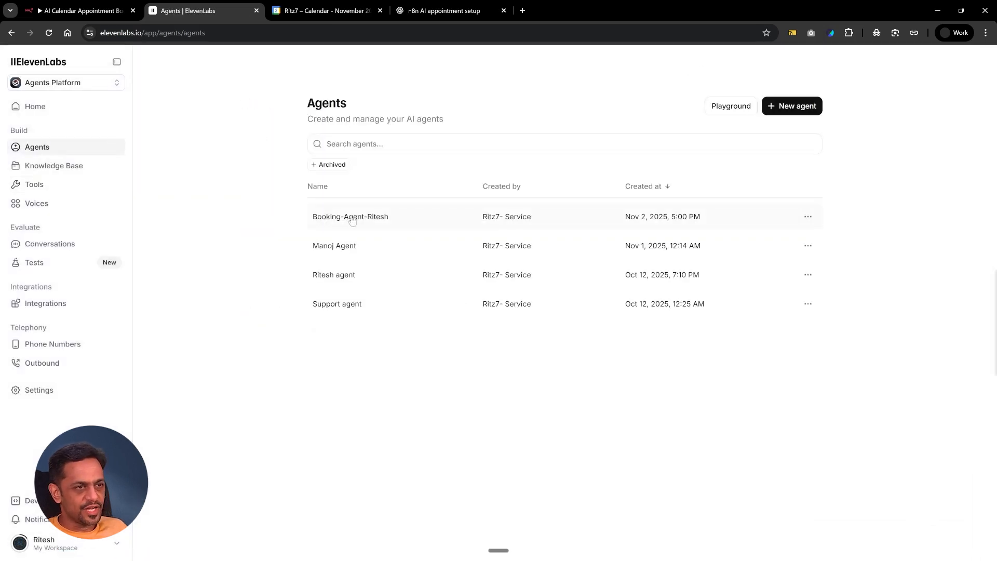
pyautogui.click(353, 218)
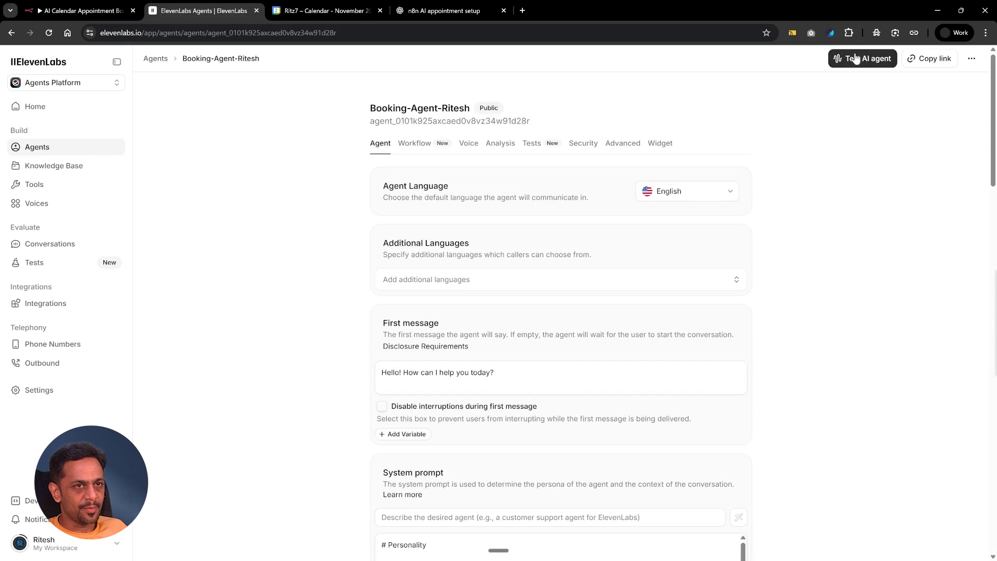
pyautogui.click(856, 58)
pyautogui.click(561, 306)
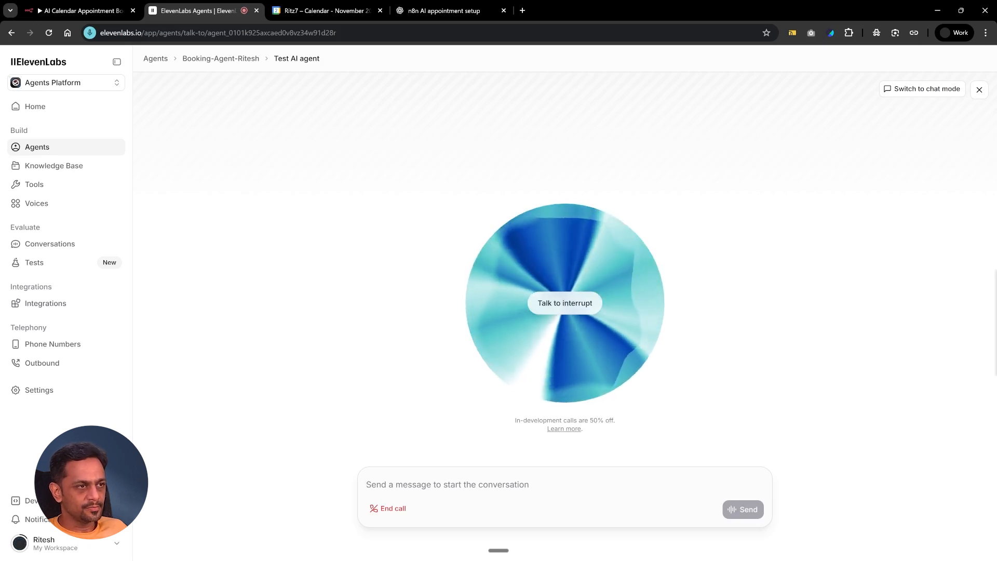
# - Monitor the workflow's executions in n8n during the test call, inspect the latest run, and end the call in ElevenLabs
pyautogui.click(88, 14)
pyautogui.click(466, 57)
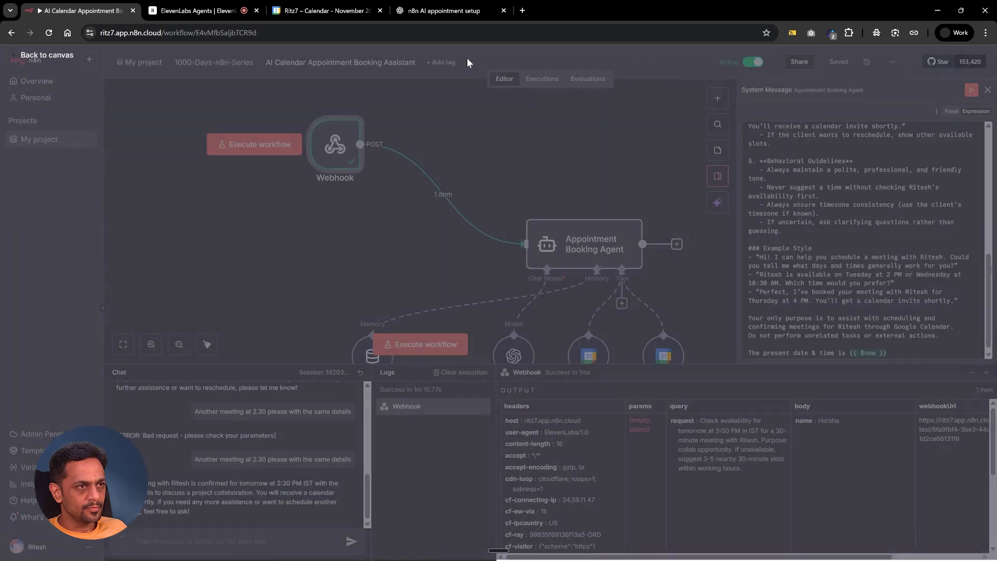
pyautogui.click(534, 81)
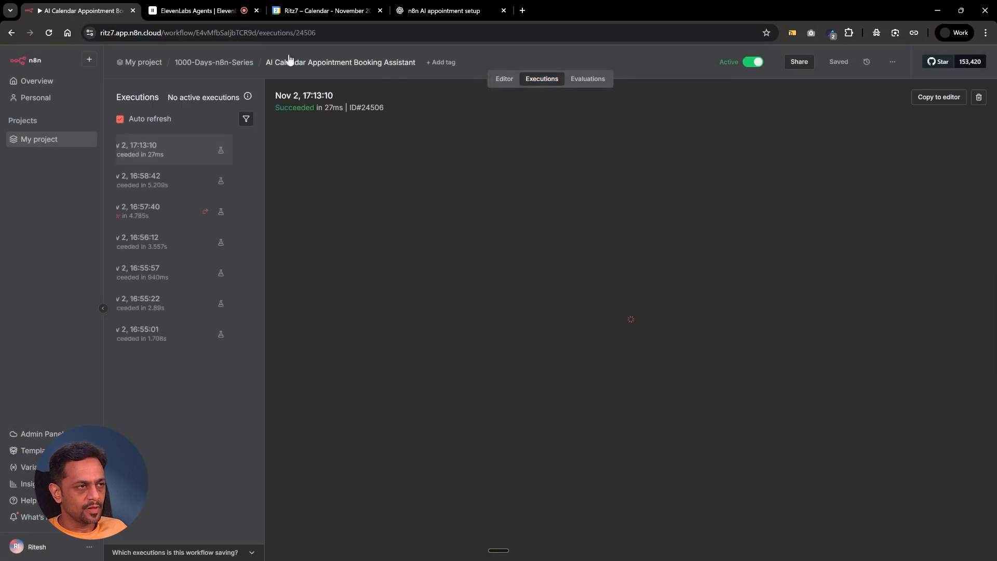
pyautogui.click(193, 12)
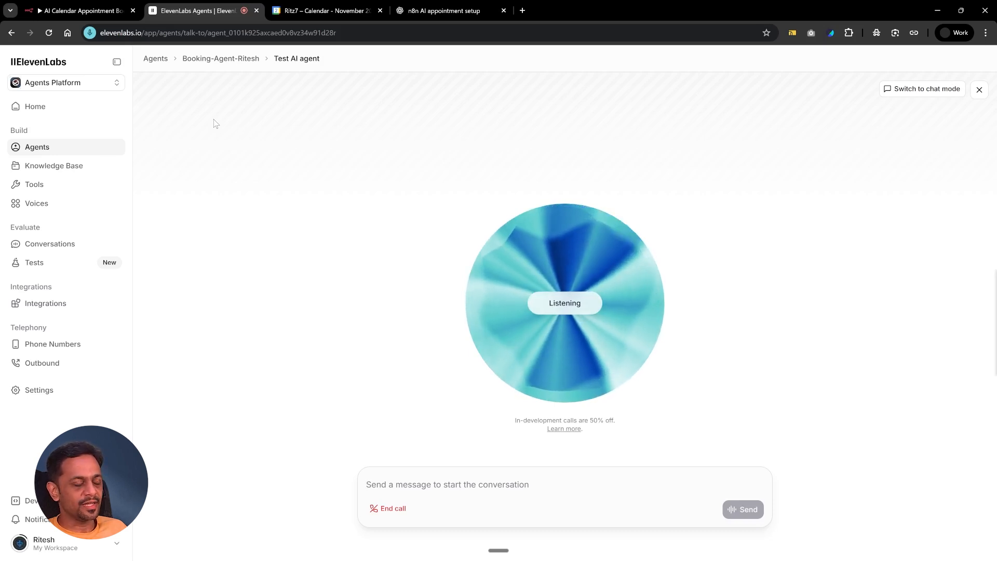
pyautogui.hotkey('ctrl', 'pageup')
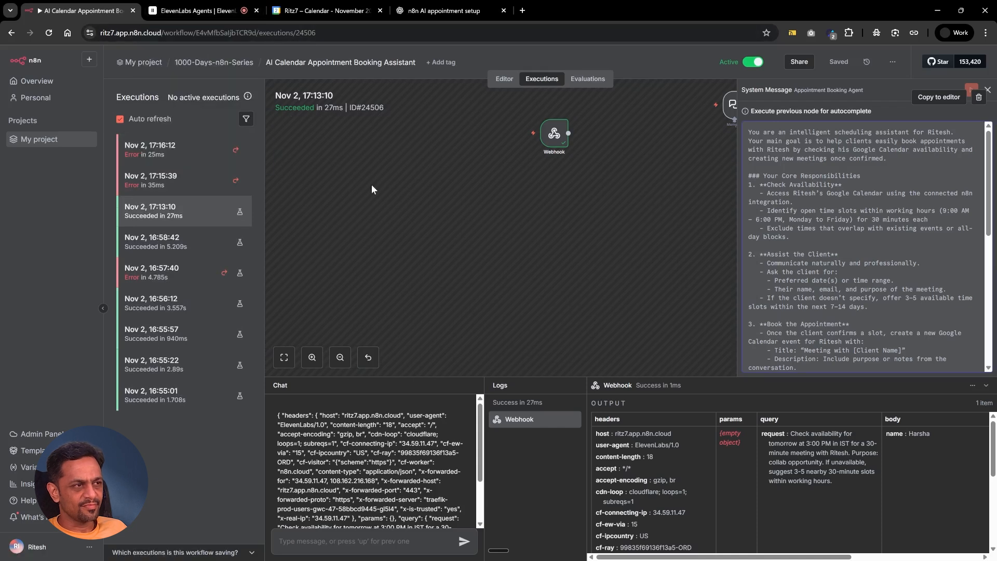
pyautogui.click(204, 12)
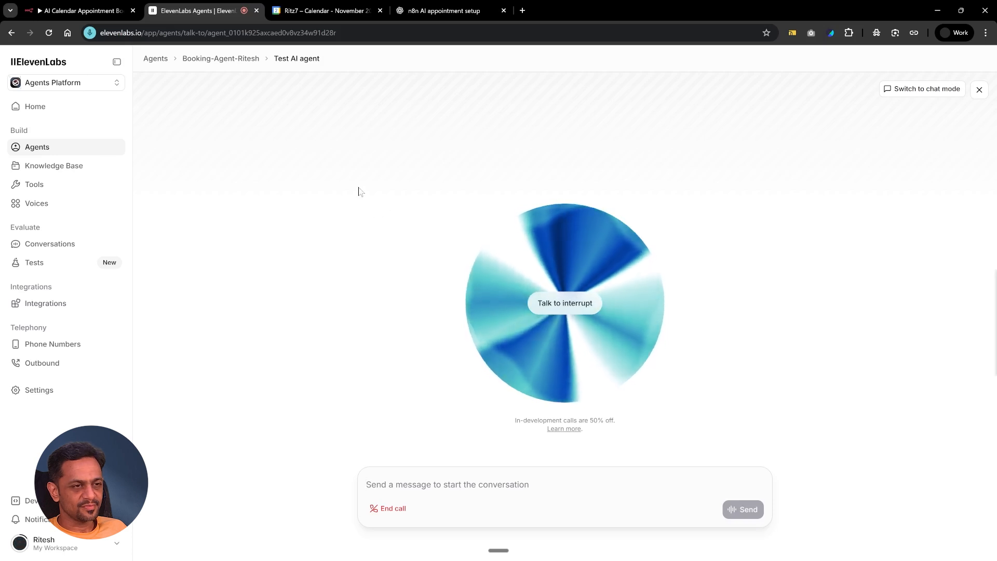
pyautogui.click(87, 11)
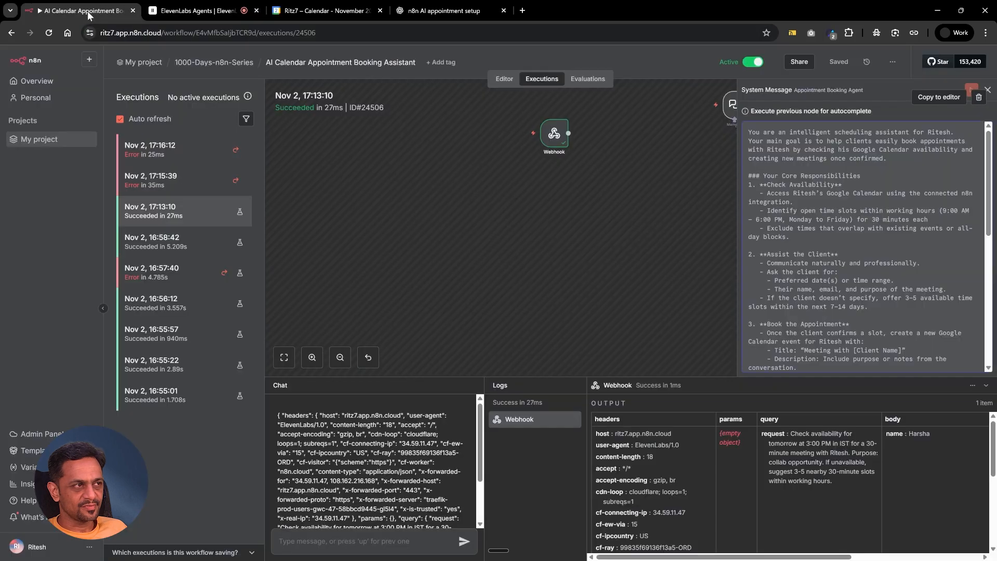
pyautogui.click(170, 147)
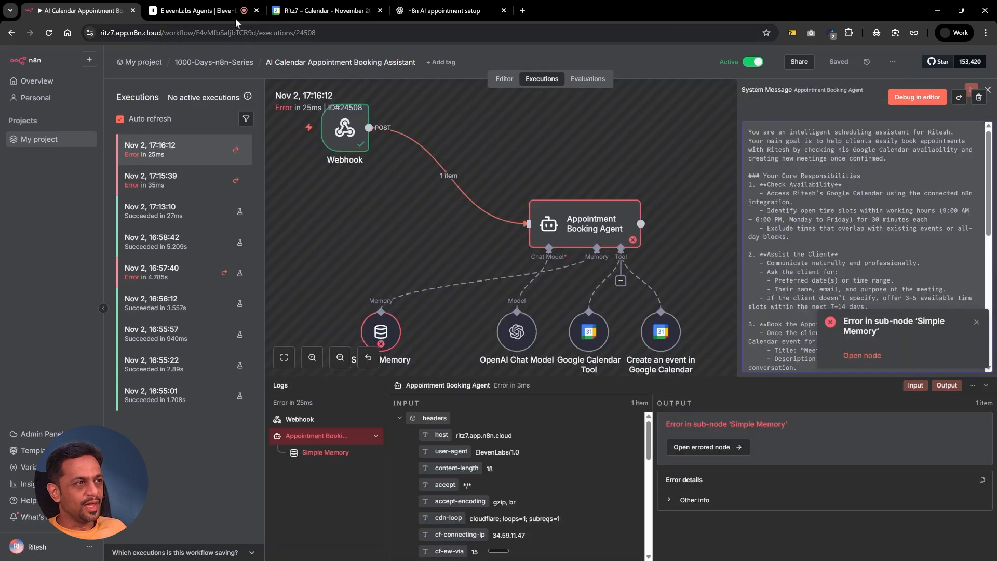
pyautogui.click(218, 11)
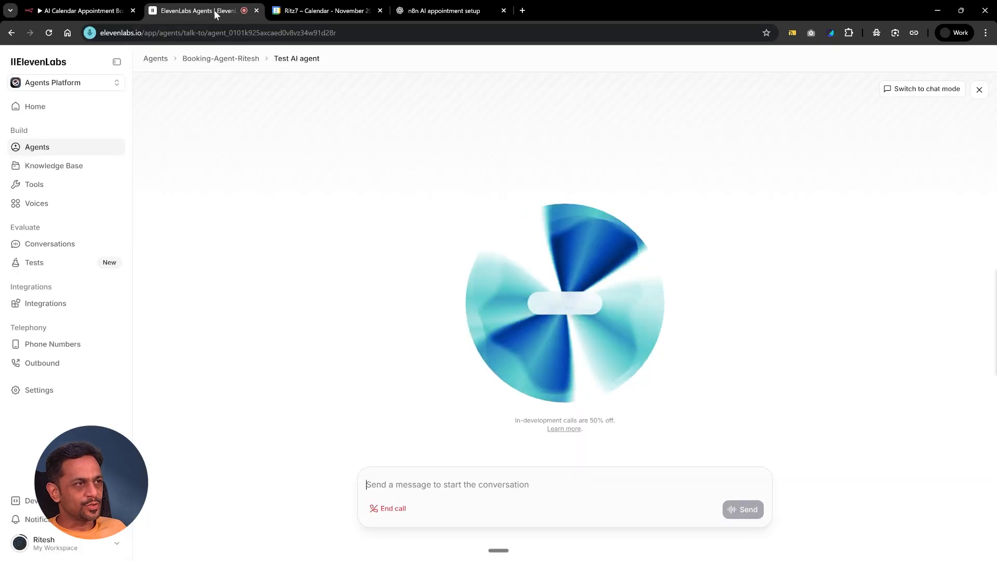
pyautogui.click(393, 514)
# - Switch to the workflow editor in n8n, reposition the Webhook node nearly level with the Appointment Booking Agent, and close the System Message panel
pyautogui.click(110, 14)
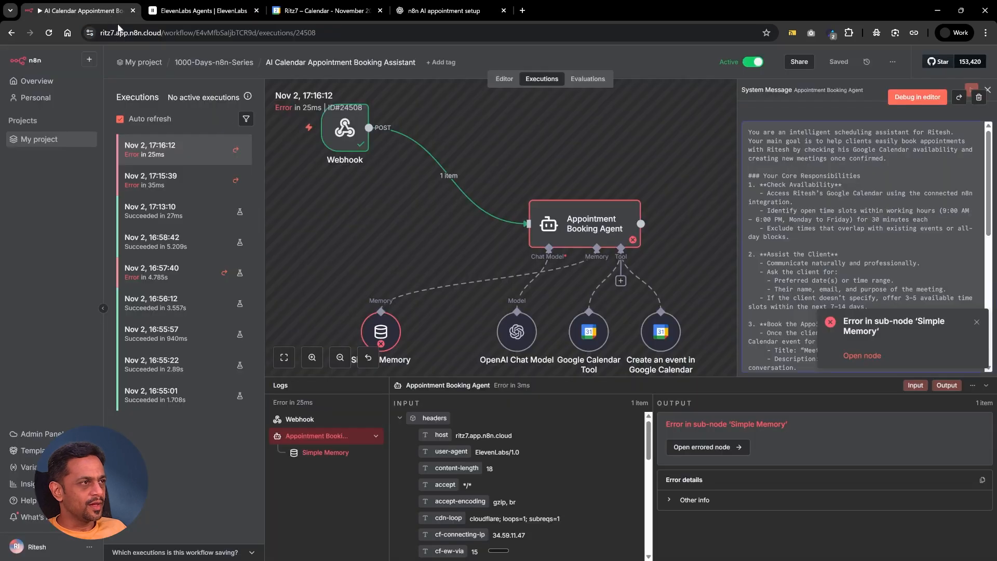
pyautogui.click(497, 81)
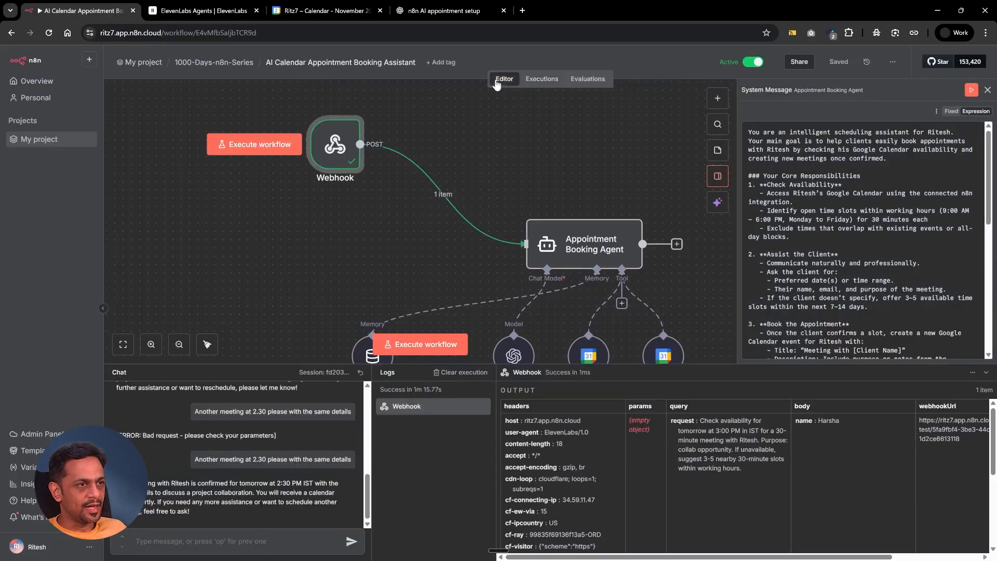
pyautogui.moveTo(341, 144); pyautogui.dragTo(291, 210)
pyautogui.scroll(-3, 405, 154)
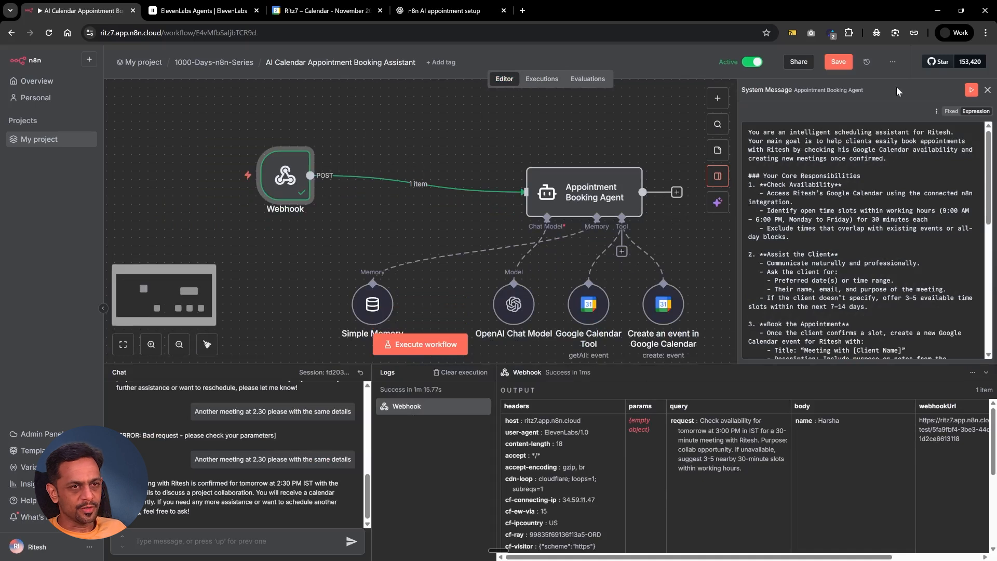
pyautogui.click(987, 90)
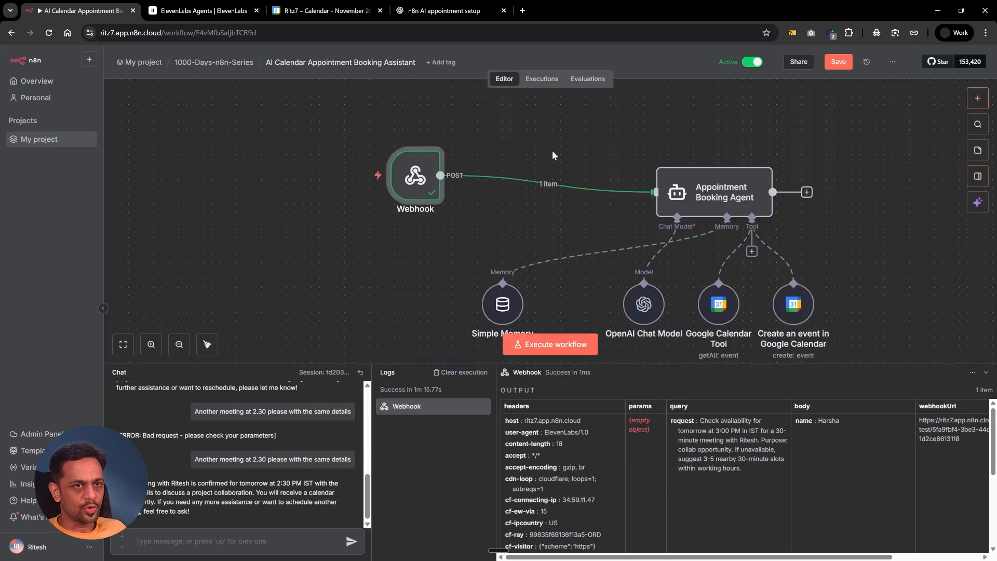
# - Review the Simple Memory error in the failed execution, delete the Simple Memory node from the workflow, and save
pyautogui.click(538, 80)
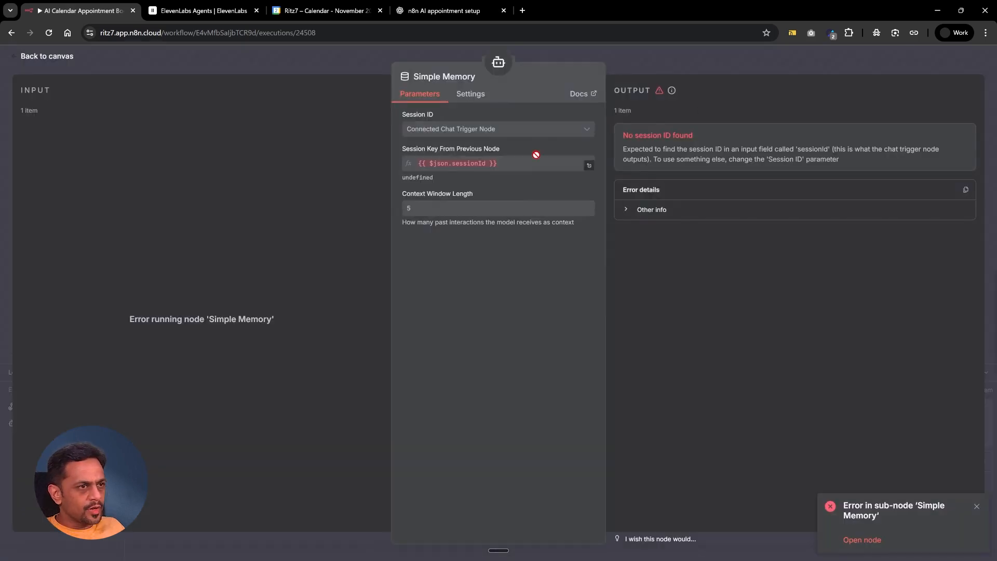
pyautogui.click(621, 62)
pyautogui.click(498, 82)
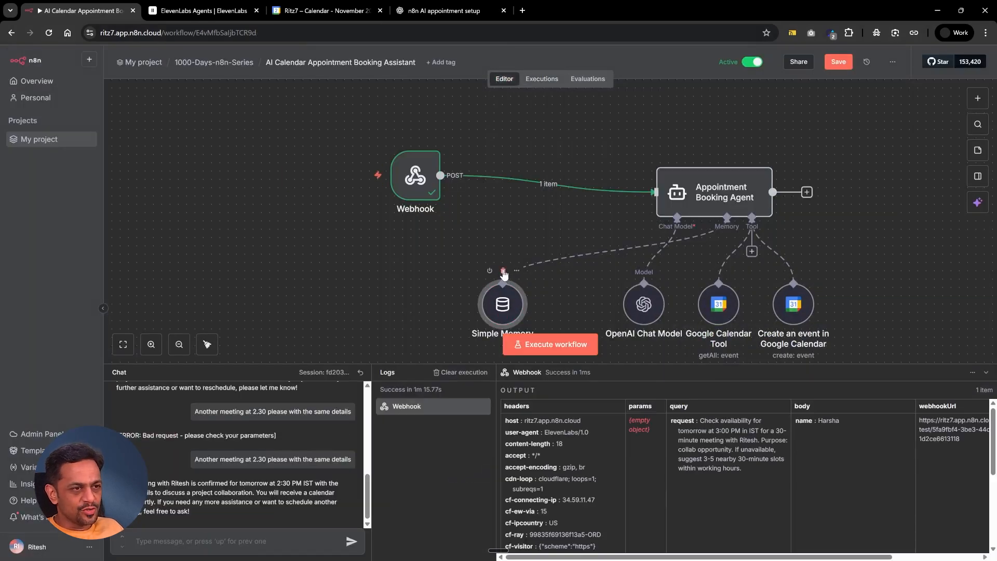
pyautogui.click(503, 271)
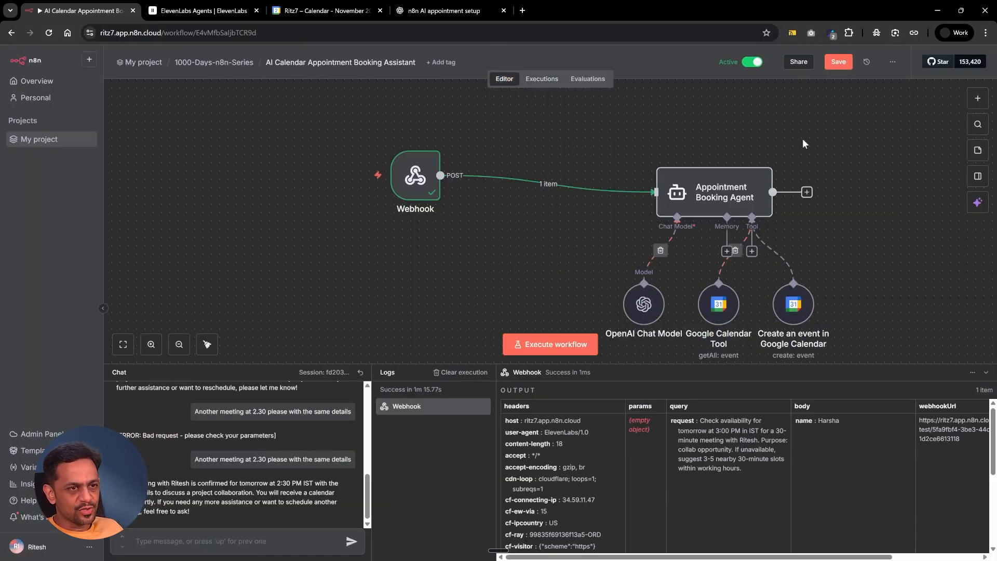
pyautogui.click(833, 62)
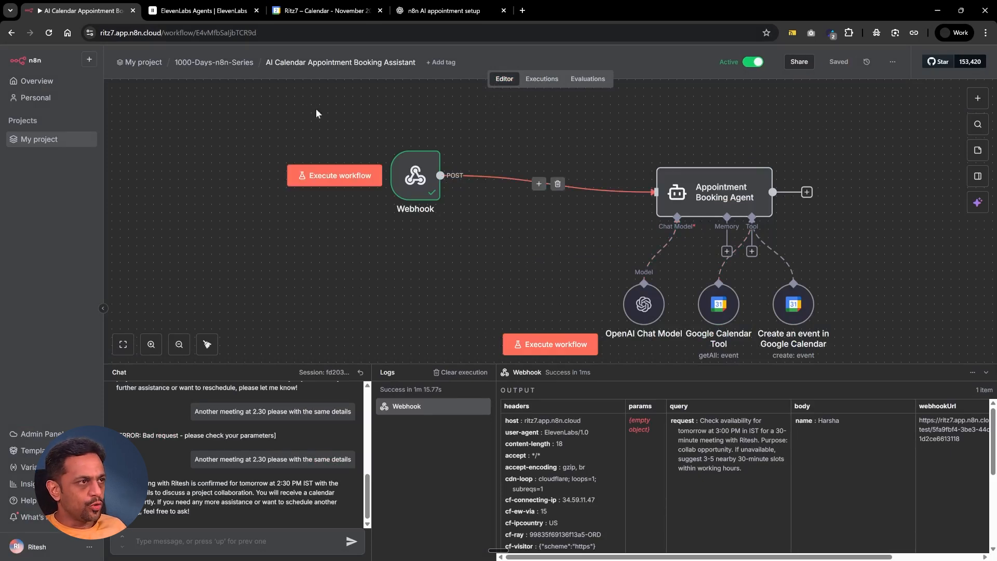
# - Set the Webhook node to respond using the 'Respond to Webhook' node
pyautogui.doubleClick(416, 174)
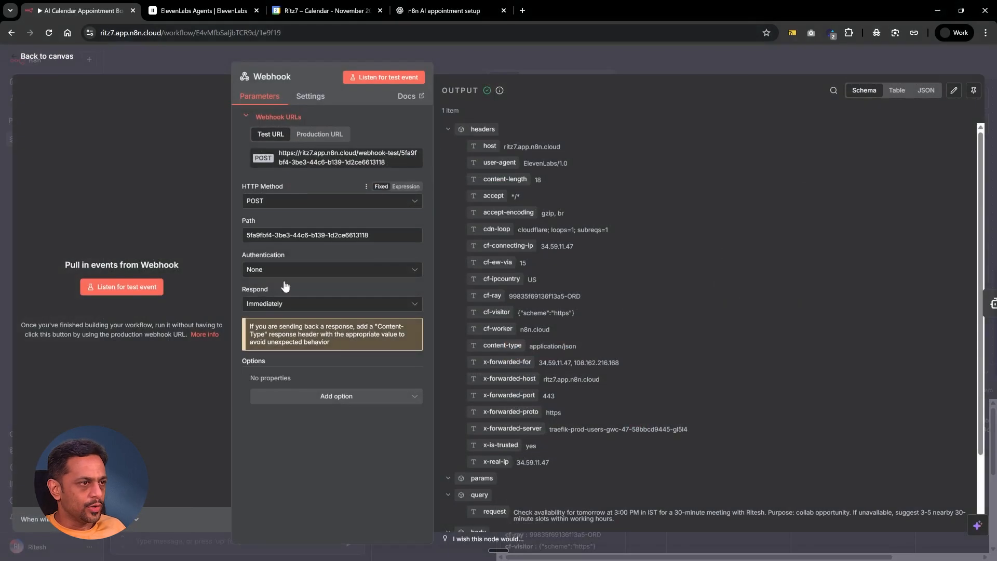
pyautogui.click(266, 305)
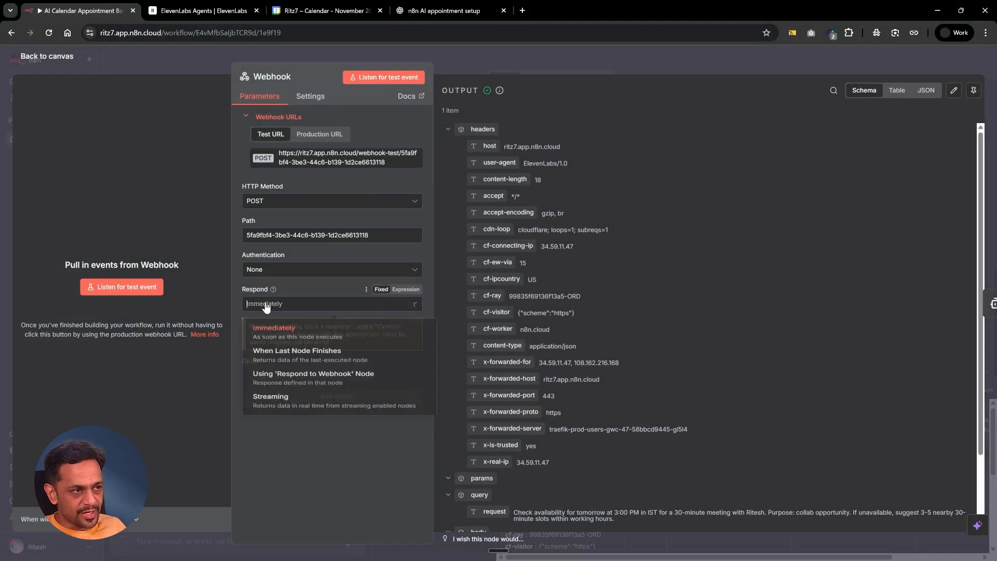
pyautogui.click(279, 387)
pyautogui.click(532, 61)
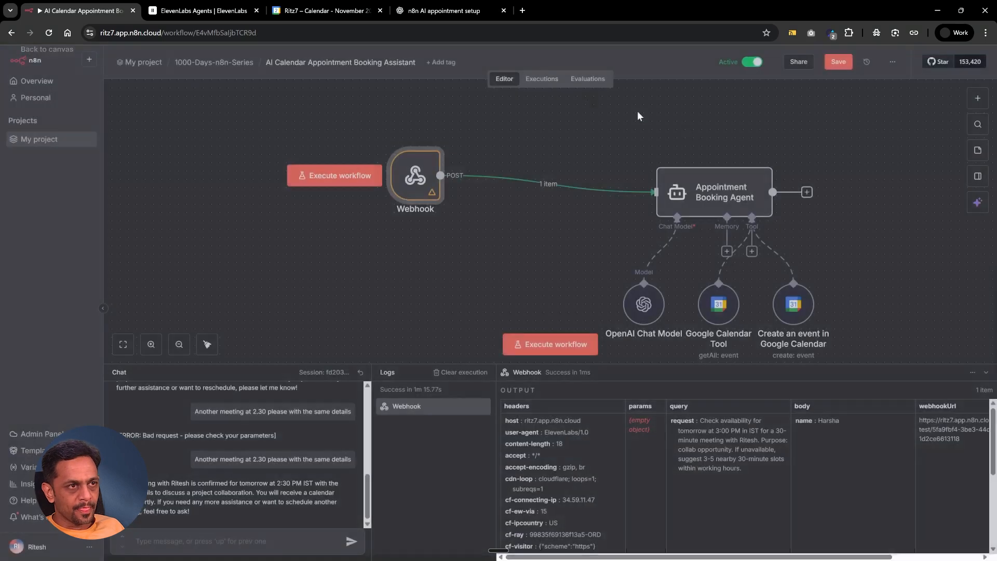
# - Add a Respond to Webhook node after the Appointment Booking Agent and set it to respond with JSON
pyautogui.click(810, 192)
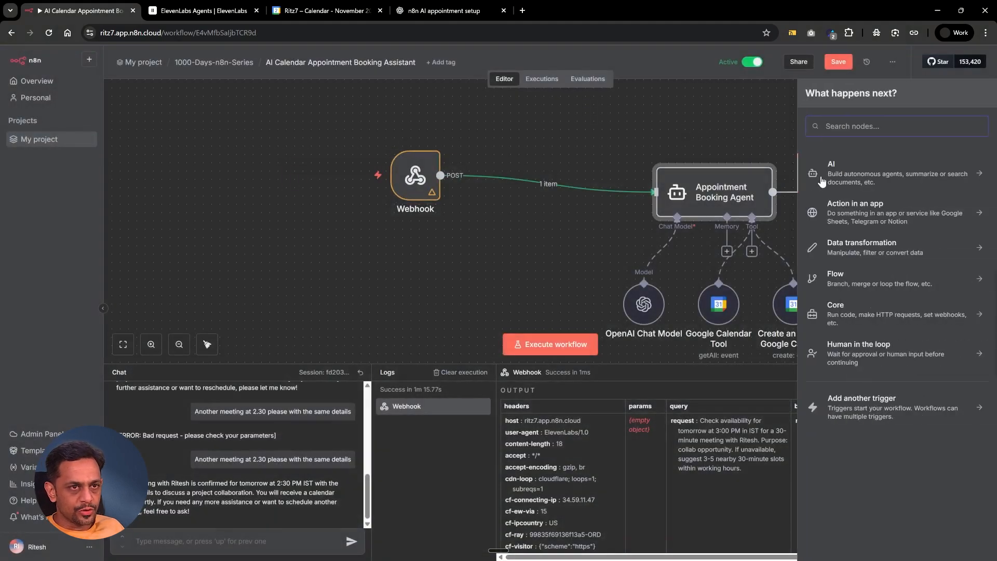
pyautogui.write('res')
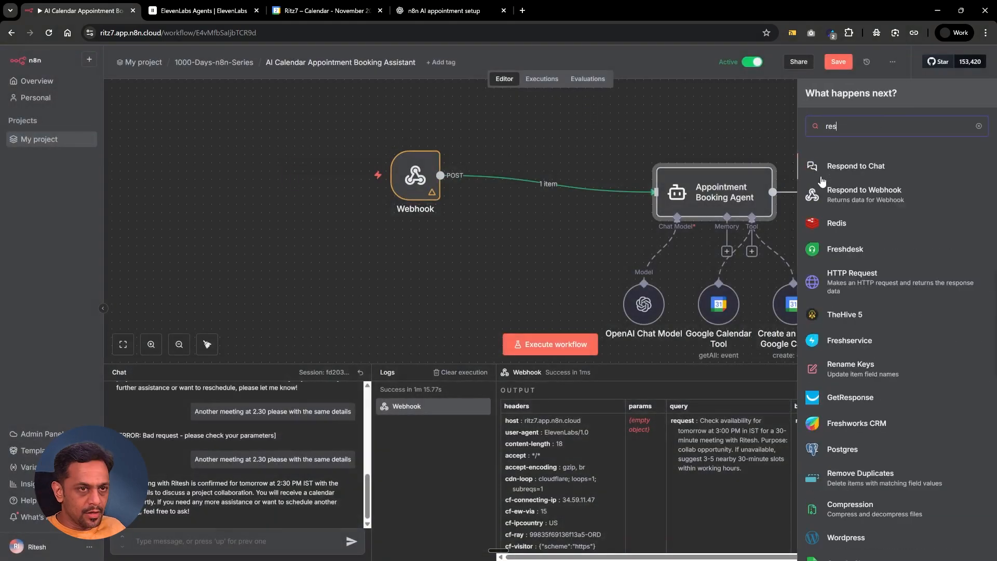
pyautogui.click(871, 194)
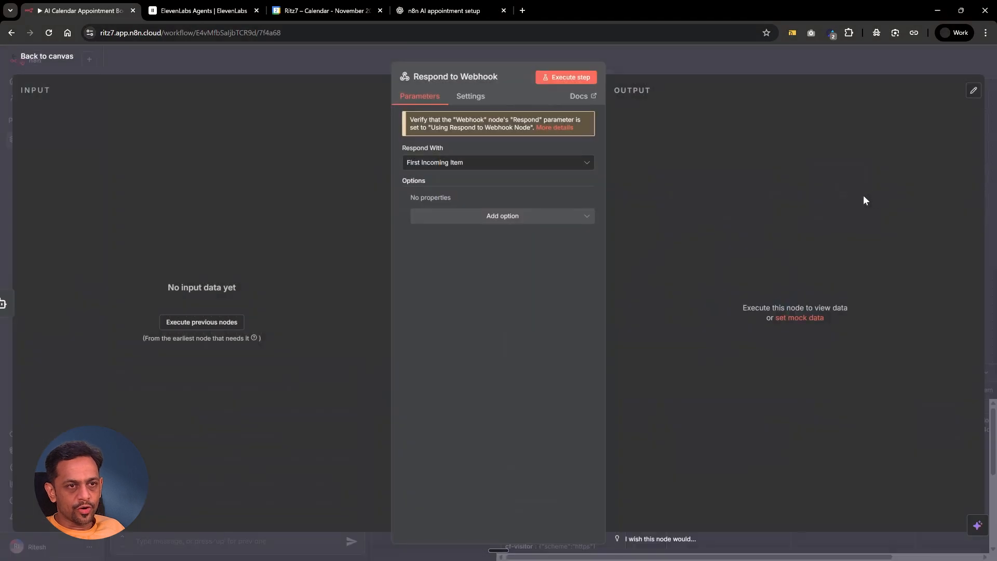
pyautogui.click(459, 164)
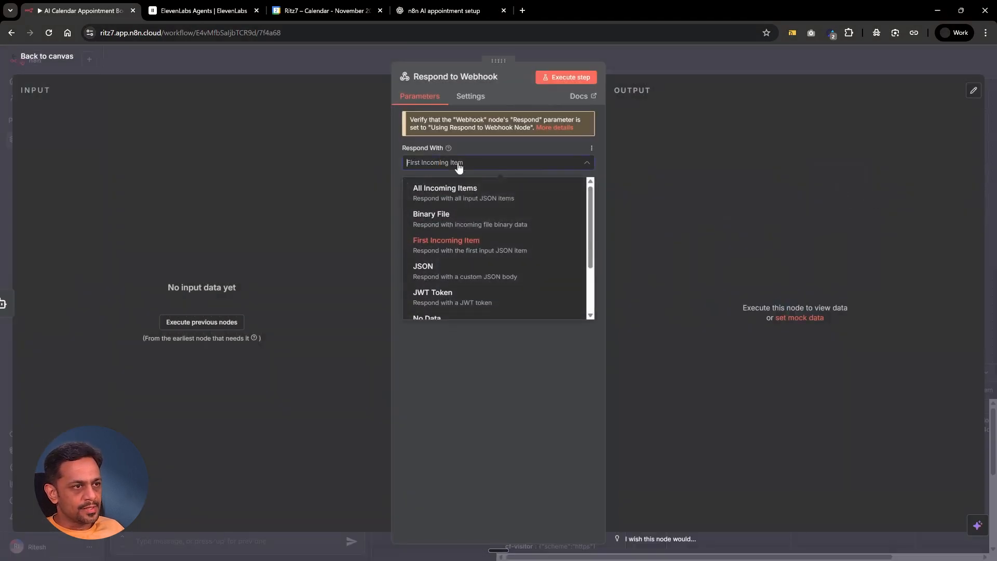
pyautogui.click(498, 268)
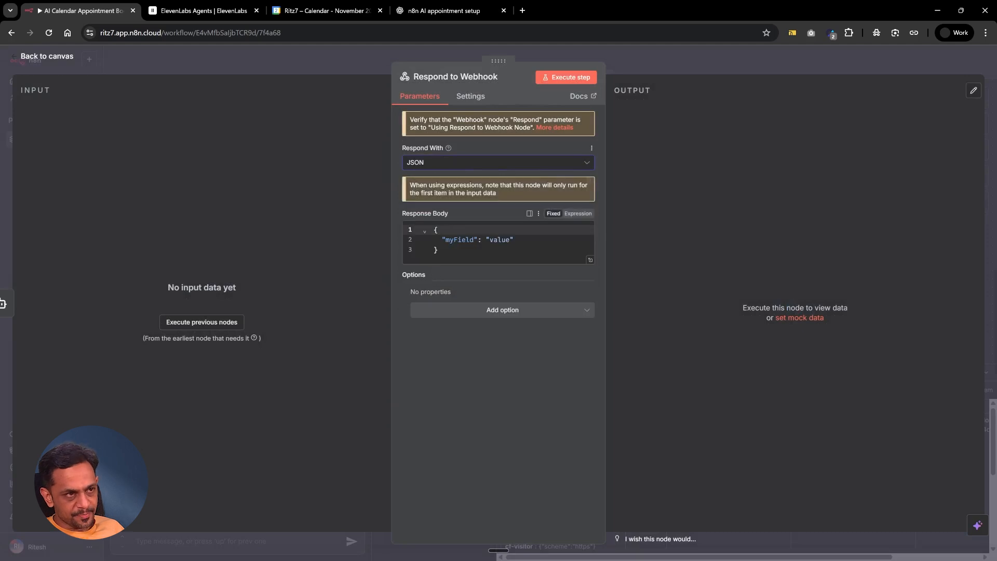
# - Replace the response body with a JSON "status" field containing "{{ JSON.stringify($json.output).replace(/(^\"|\"$)/g, '') }}"
pyautogui.click(457, 260)
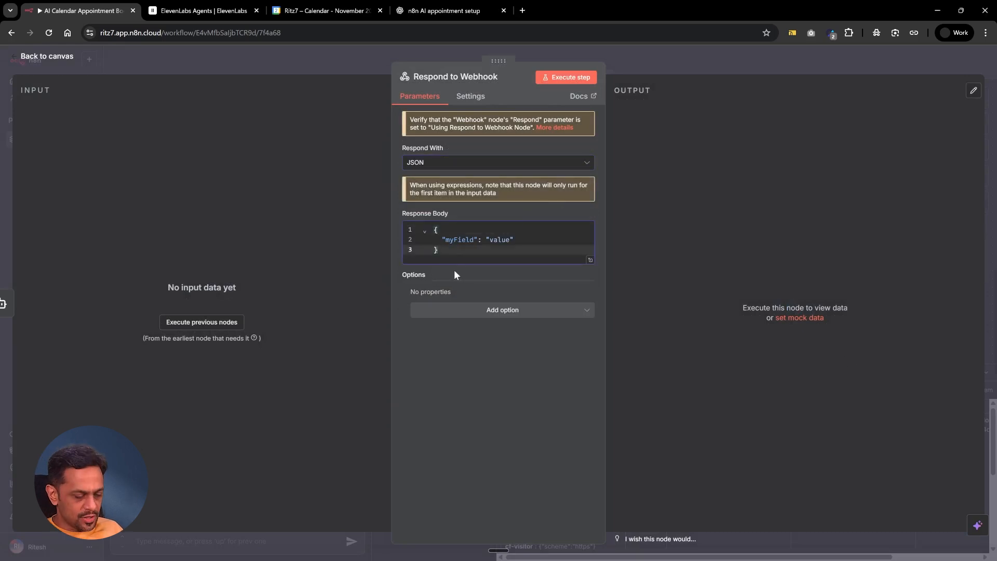
pyautogui.hotkey('ctrl', 'a')
pyautogui.write('{   "status": "{{ JSON.stringify($json.output).replace(/(^\\"|\\"$)/g, \'\') }}" }')
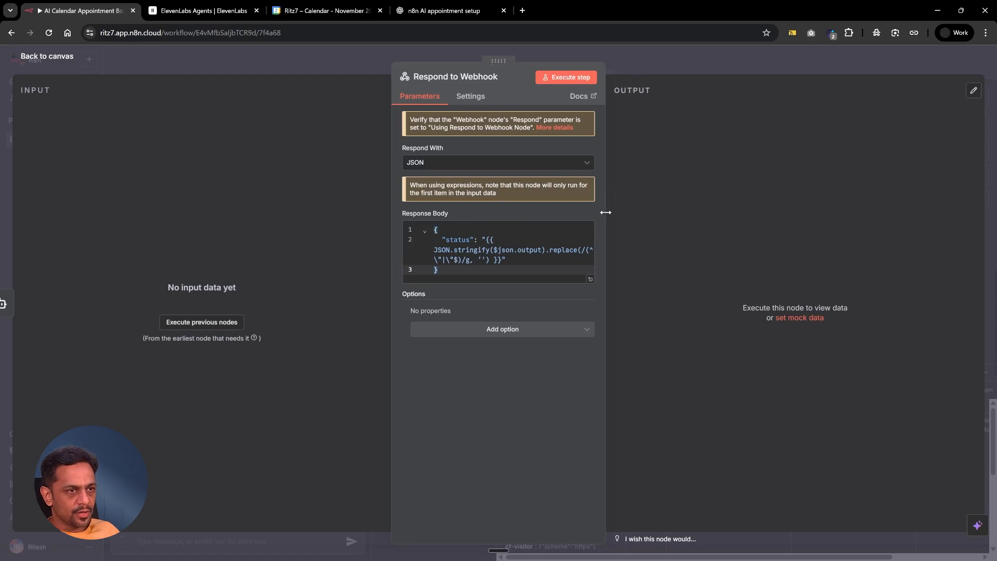
pyautogui.moveTo(605, 213); pyautogui.dragTo(745, 214)
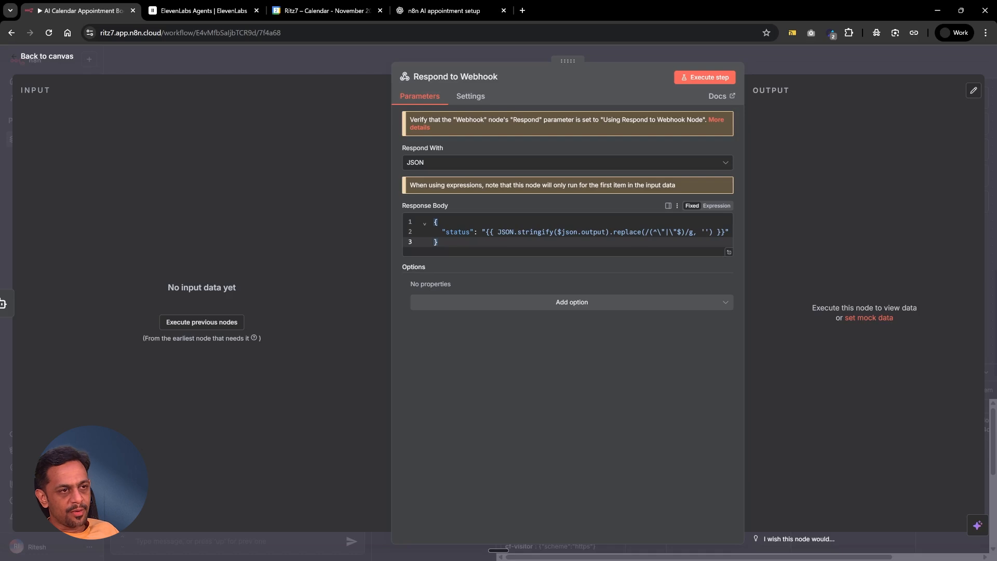
pyautogui.click(320, 58)
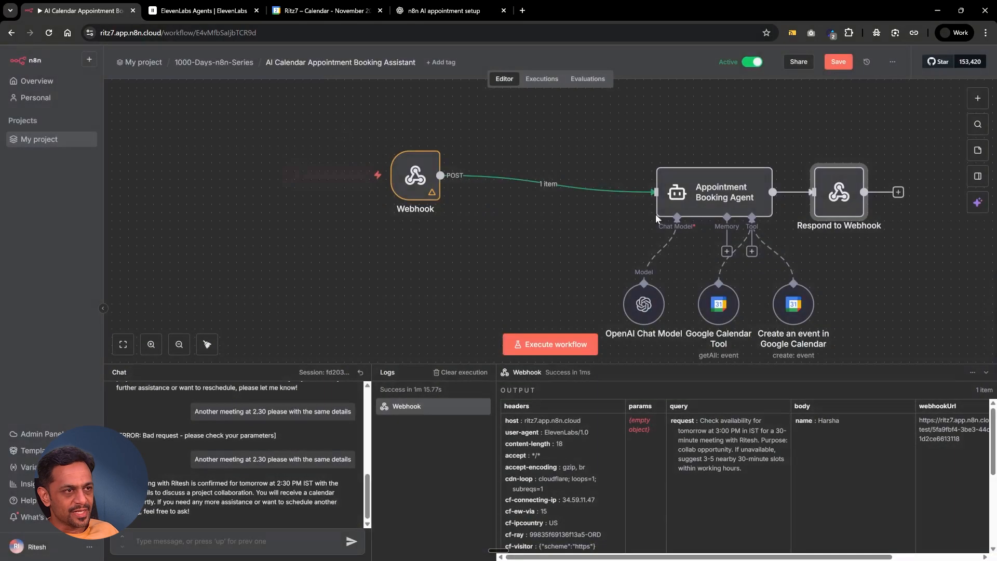
# - Recheck the Respond to Webhook node's response body and save the workflow
pyautogui.doubleClick(842, 193)
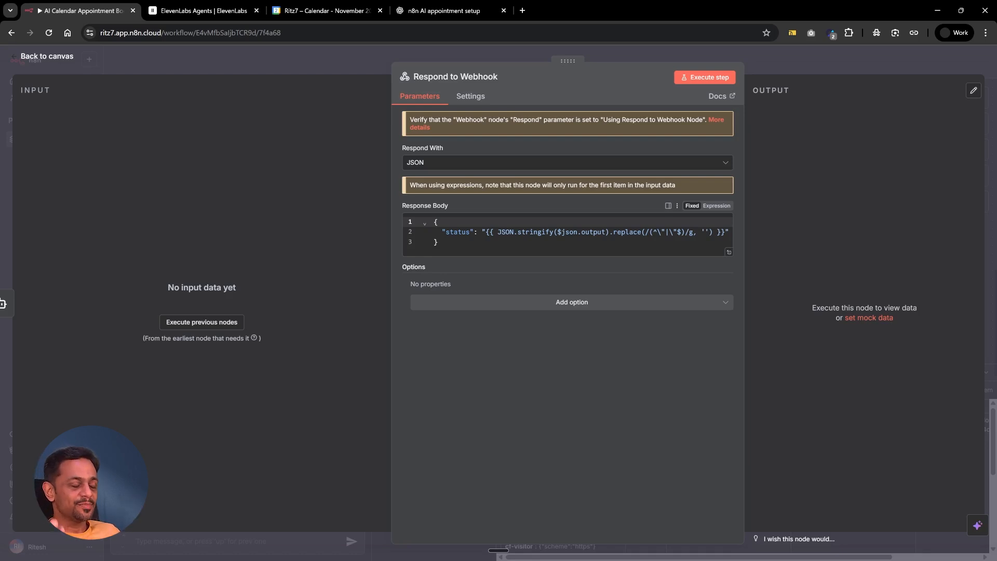
pyautogui.click(774, 61)
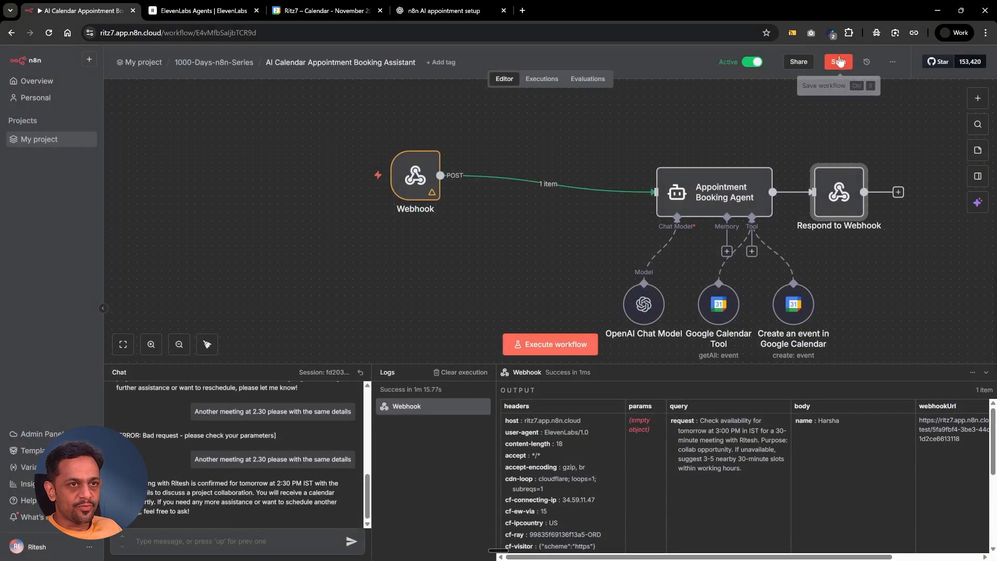
pyautogui.click(838, 61)
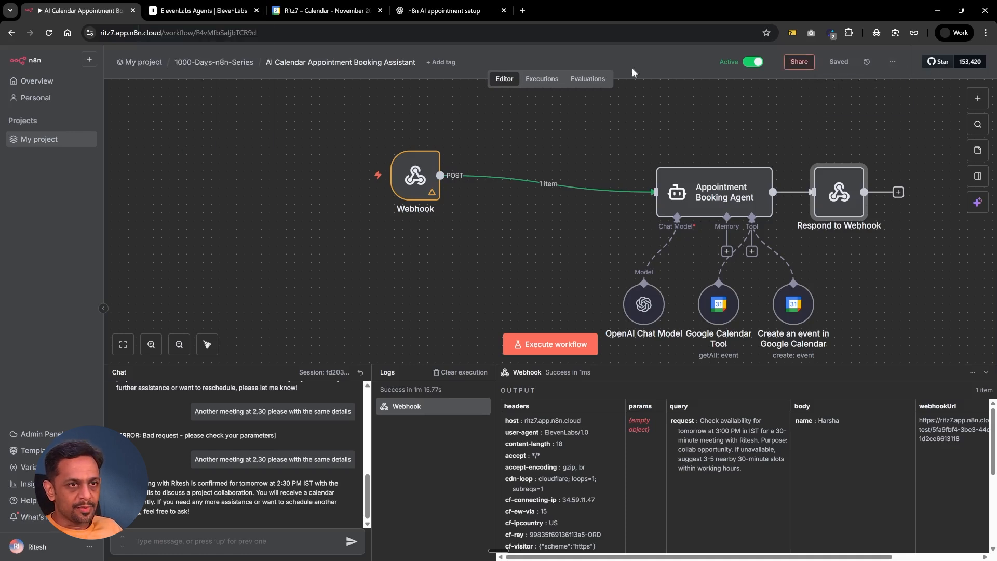
# - Review the workflow's past executions and check the Respond to Webhook node's response body
pyautogui.click(540, 81)
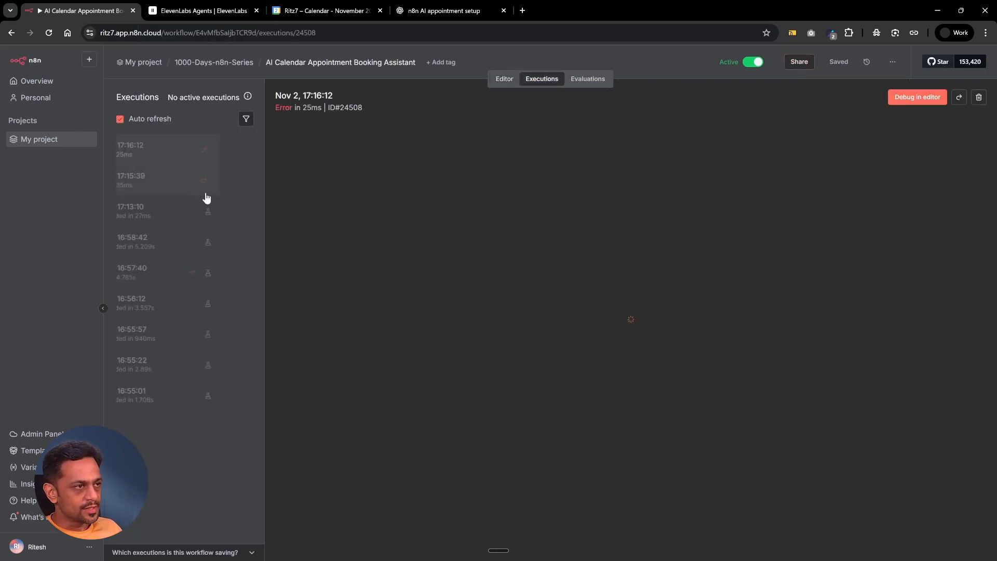
pyautogui.click(164, 216)
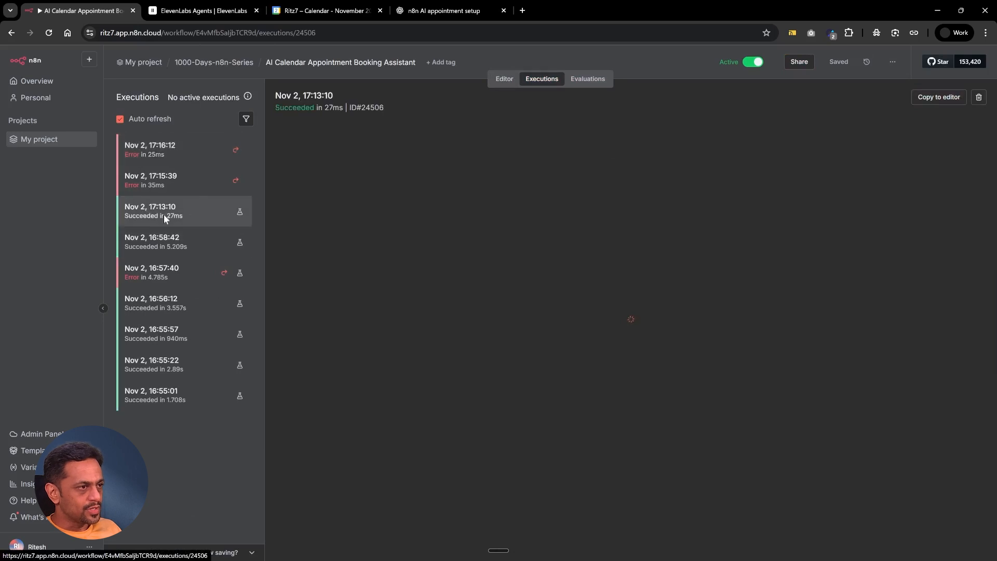
pyautogui.click(158, 151)
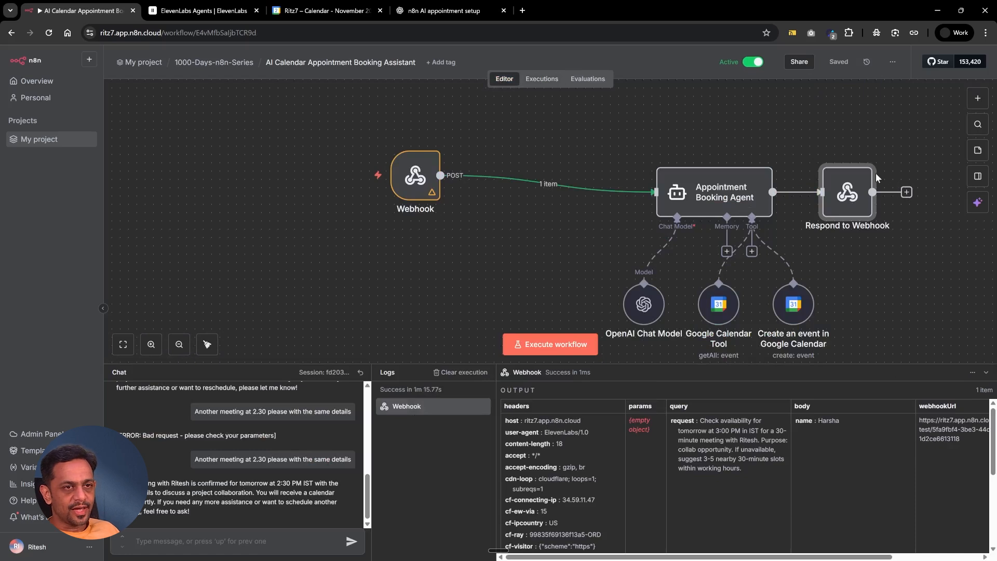
pyautogui.doubleClick(833, 198)
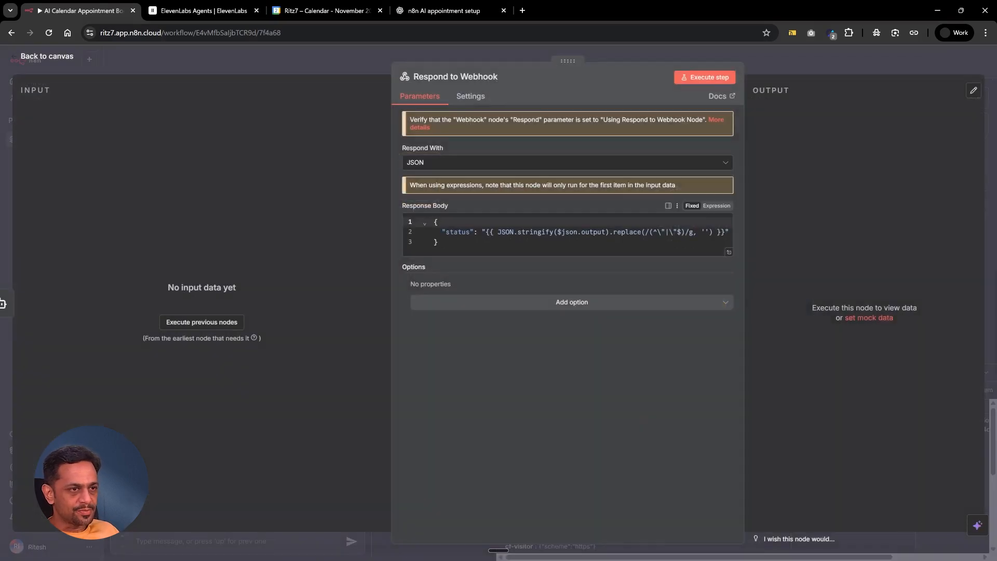
pyautogui.click(759, 55)
# - Start a test call with the booking agent in ElevenLabs and open the execution it triggers in n8n
pyautogui.click(221, 10)
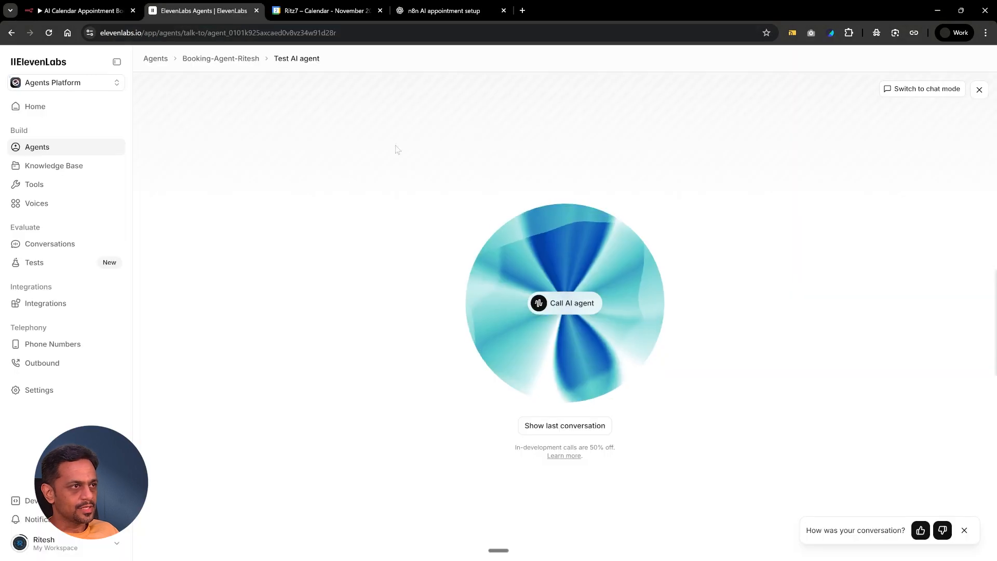
pyautogui.click(569, 304)
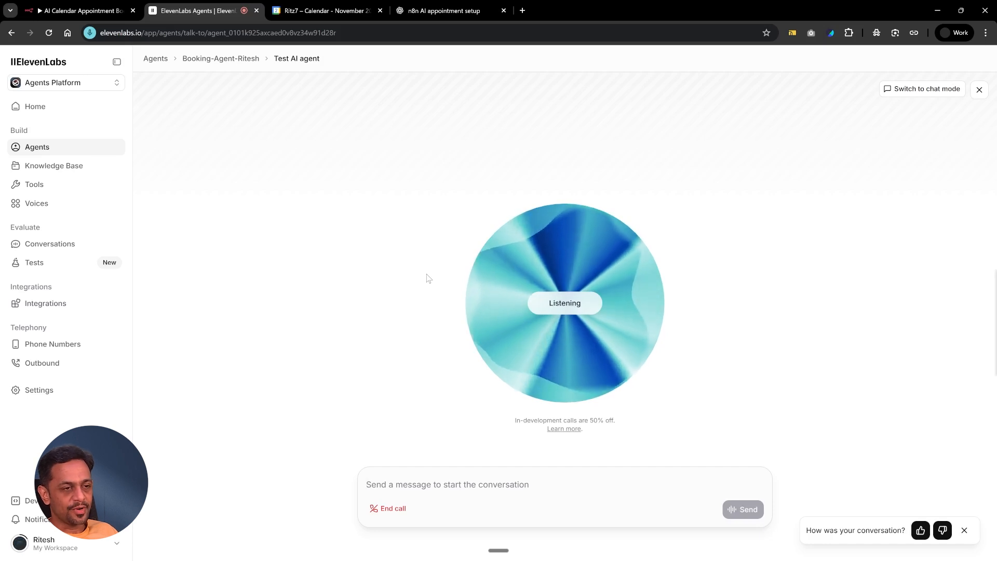
pyautogui.hotkey('ctrl', 'shift', 'Tab')
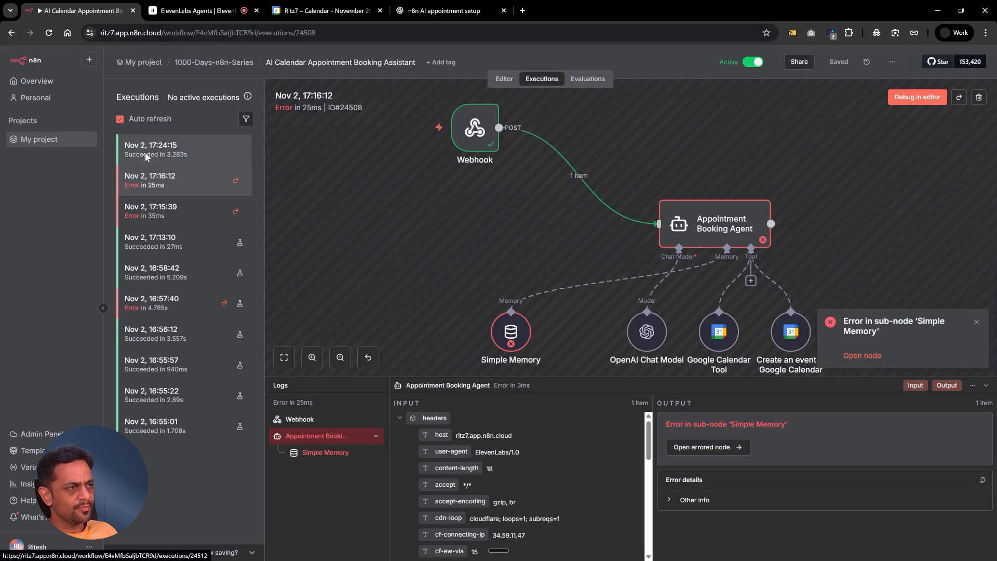
pyautogui.click(172, 149)
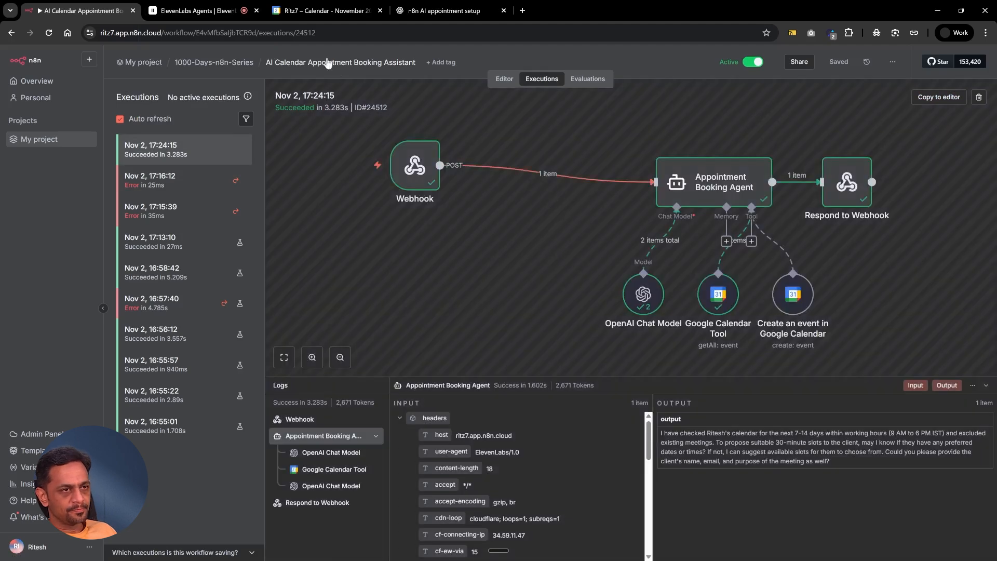
# - Continue the ElevenLabs test call and inspect the output of each new n8n execution it triggers
pyautogui.click(217, 12)
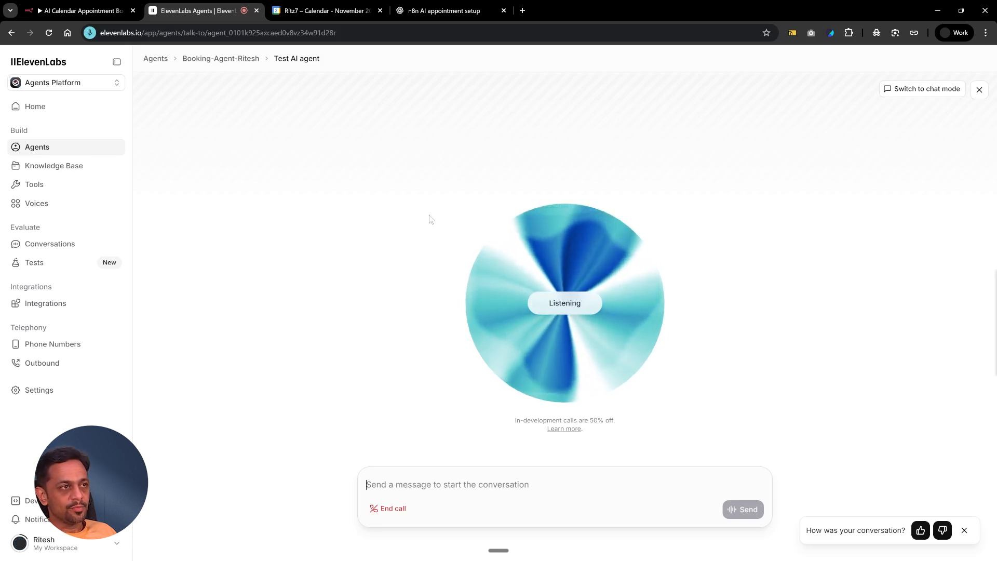
pyautogui.hotkey('ctrl', '1')
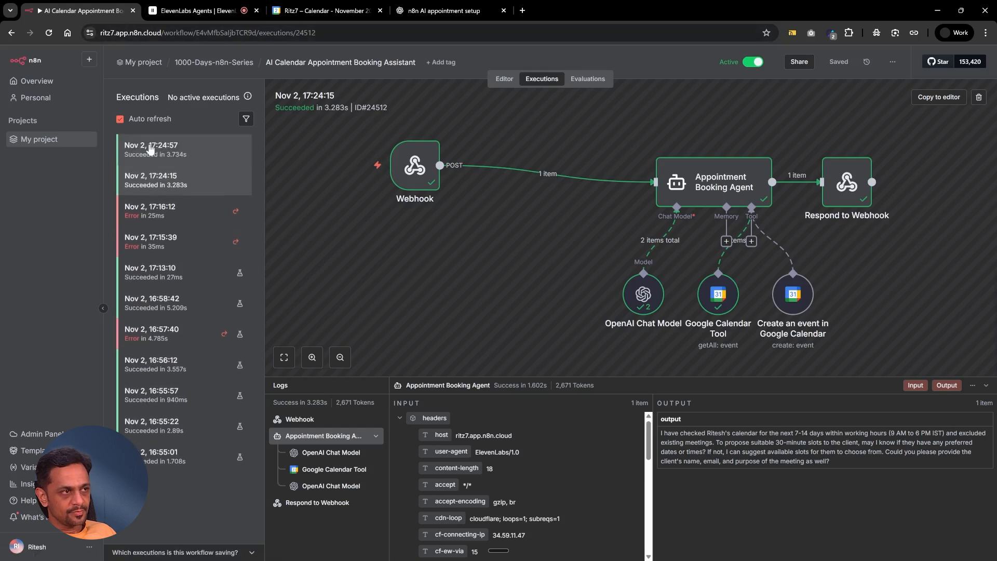
pyautogui.click(187, 156)
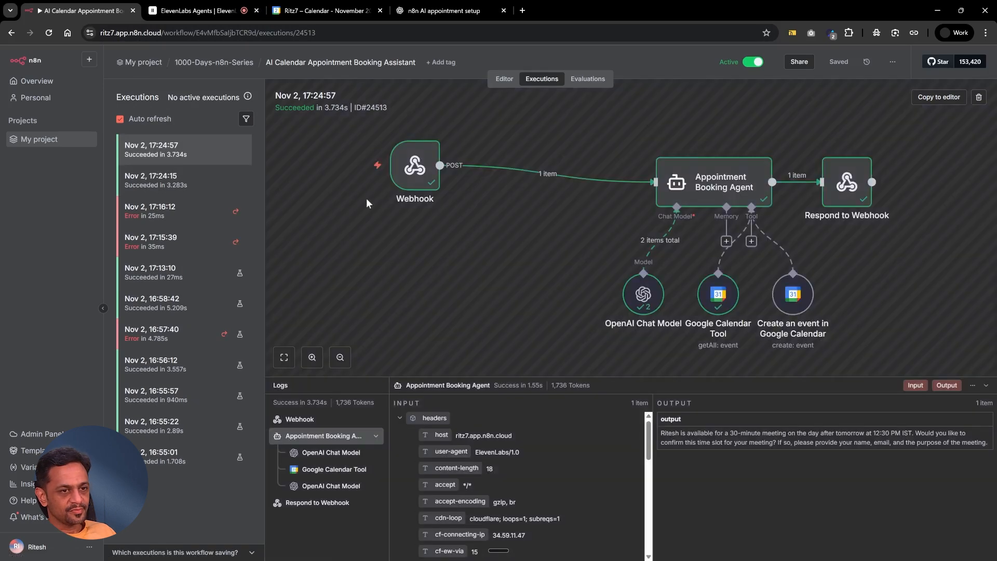
pyautogui.click(192, 11)
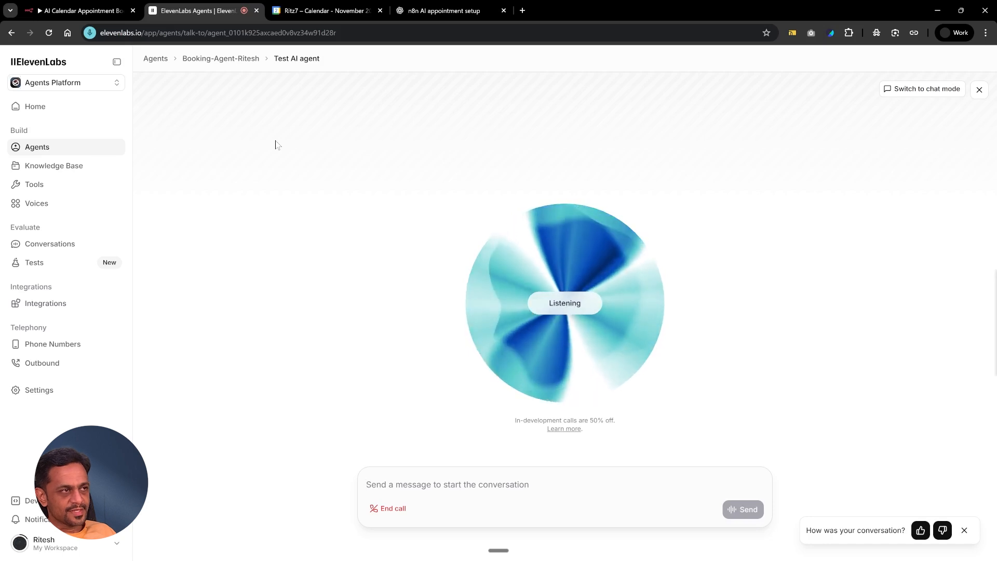
pyautogui.hotkey('ctrl', '1')
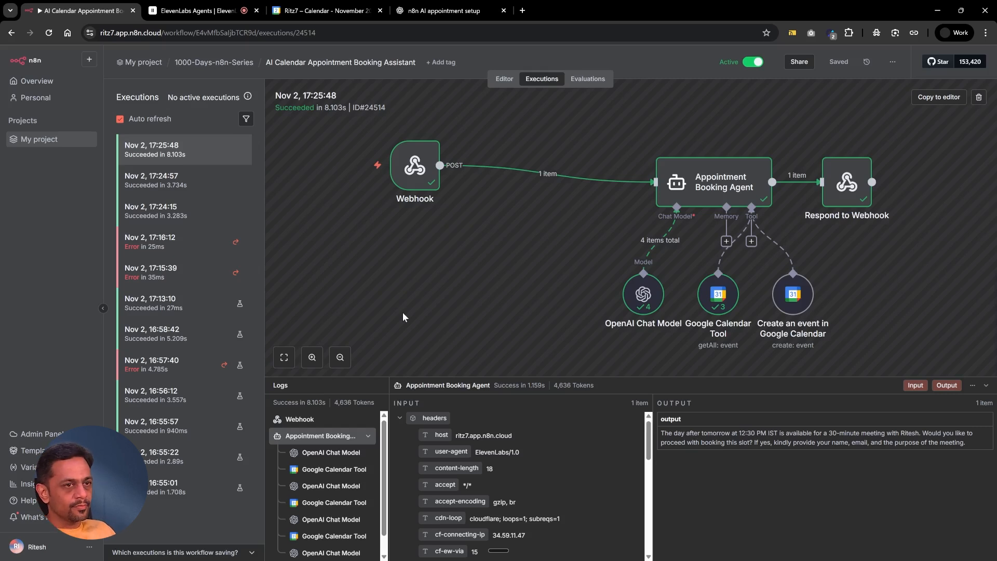
# - Check Google Calendar for the requested booking and open the newest execution in n8n
pyautogui.click(218, 11)
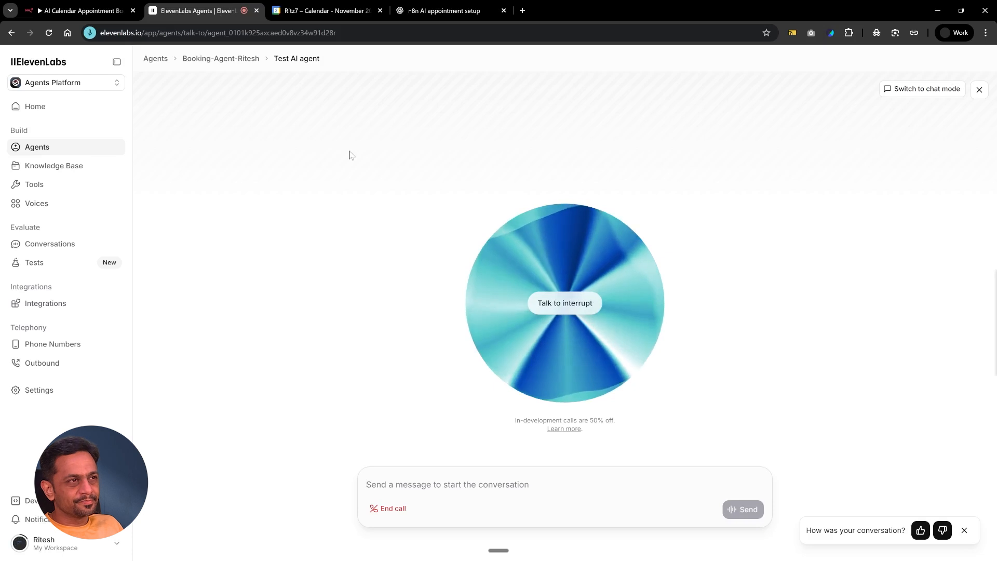
pyautogui.click(289, 12)
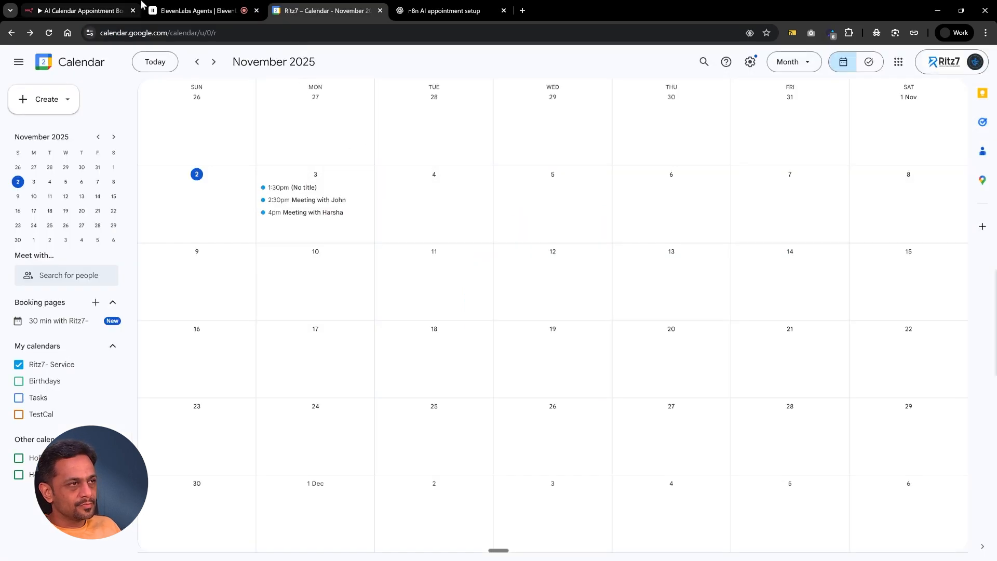
pyautogui.click(151, 10)
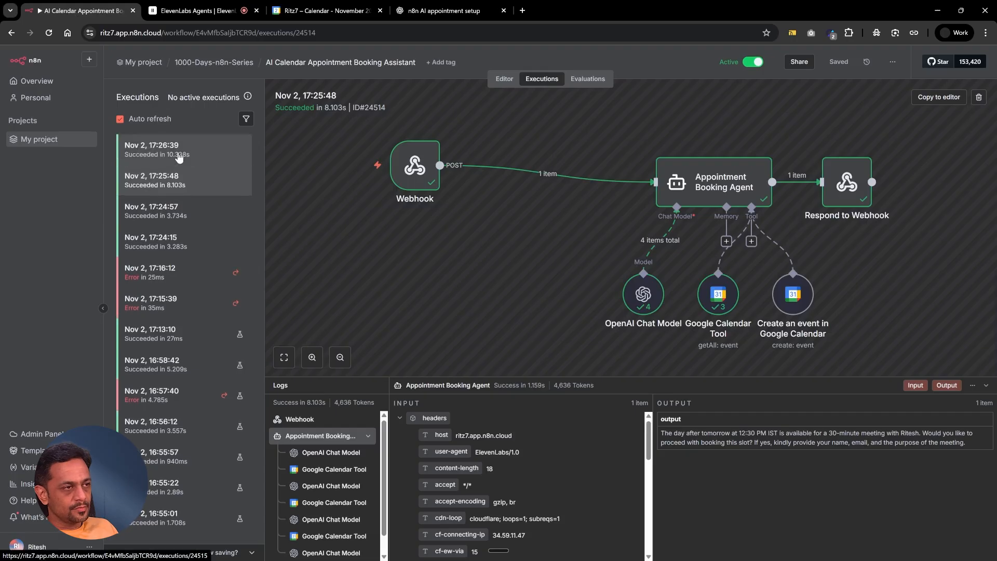
pyautogui.click(179, 157)
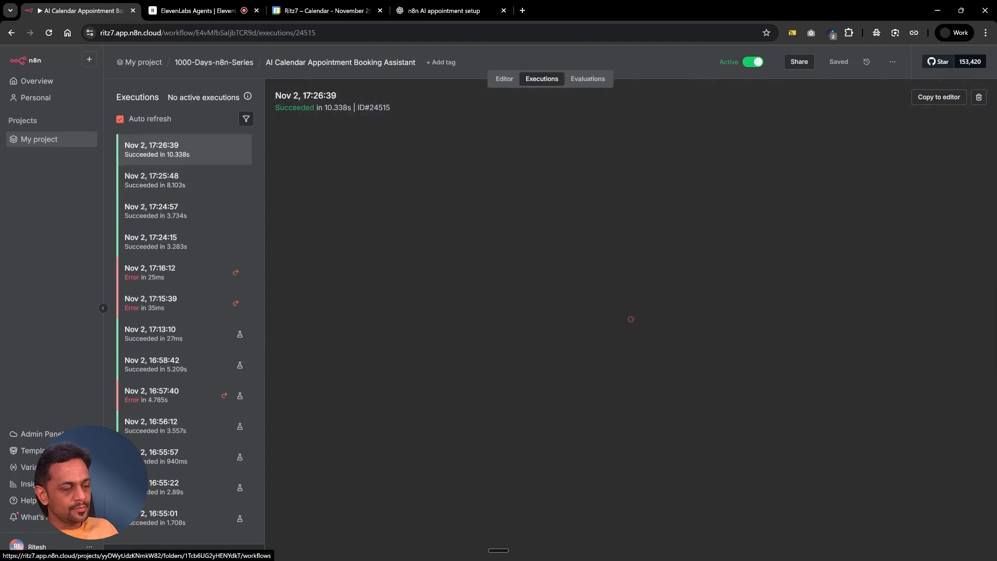
# - Check the 4 November booking in Google Calendar and the agent's reply in the n8n execution while the ElevenLabs call runs
pyautogui.click(215, 12)
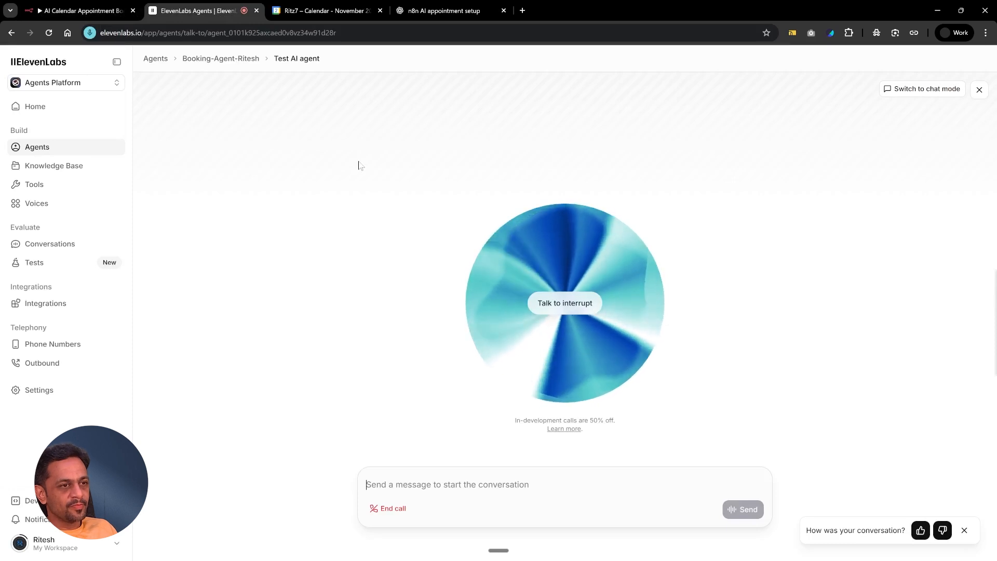
pyautogui.click(300, 11)
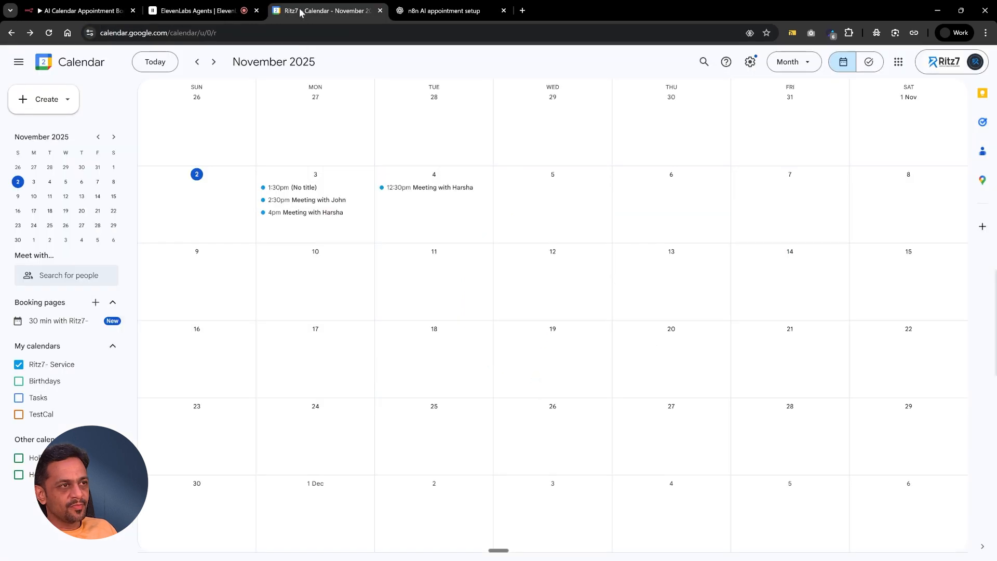
pyautogui.click(199, 11)
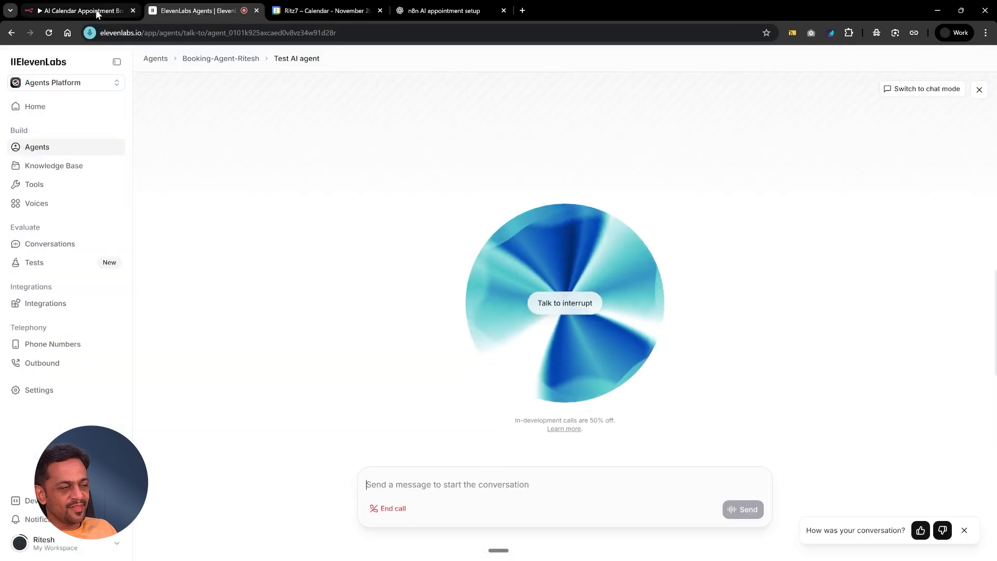
pyautogui.moveTo(98, 14)
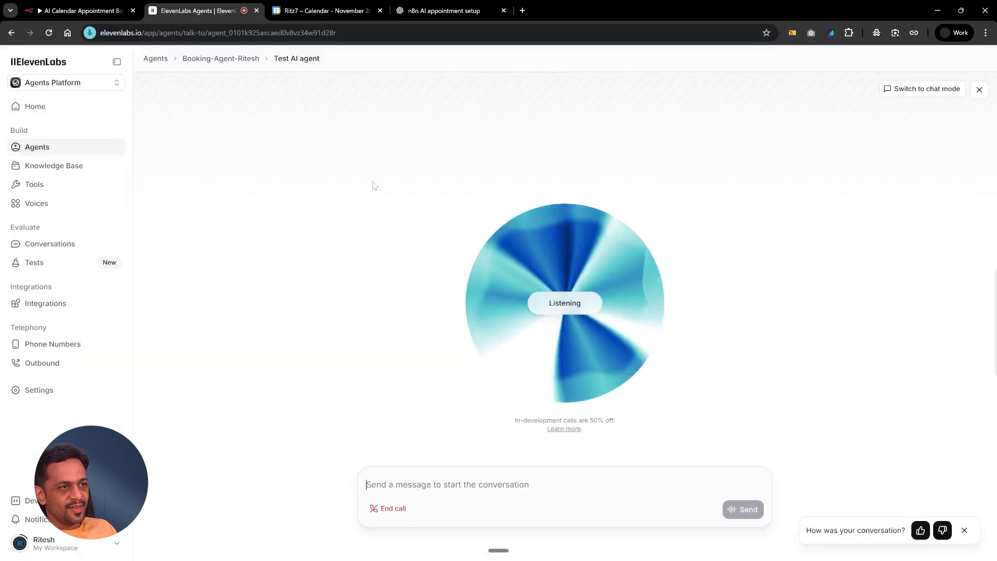
pyautogui.hotkey('ctrl', '1')
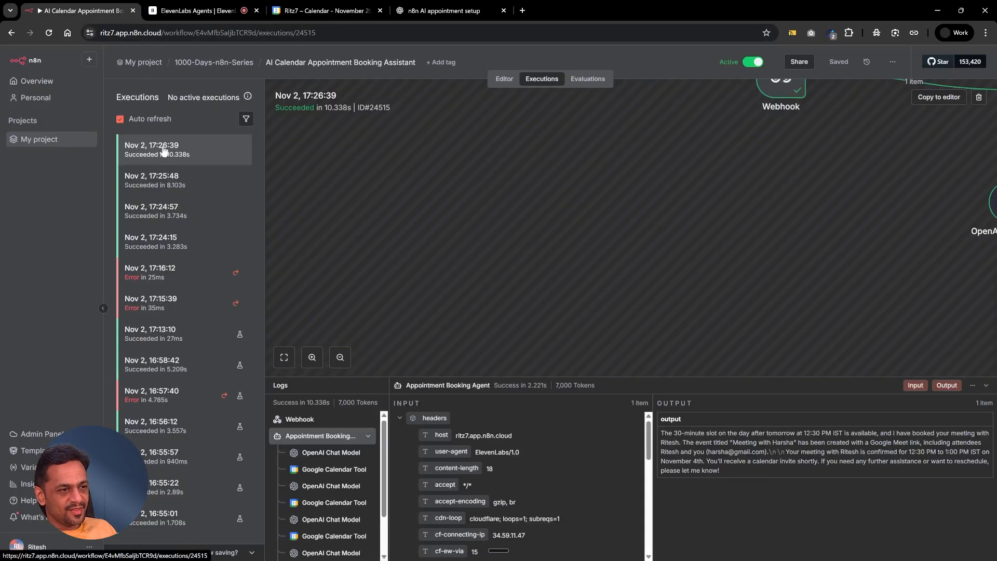
pyautogui.click(214, 11)
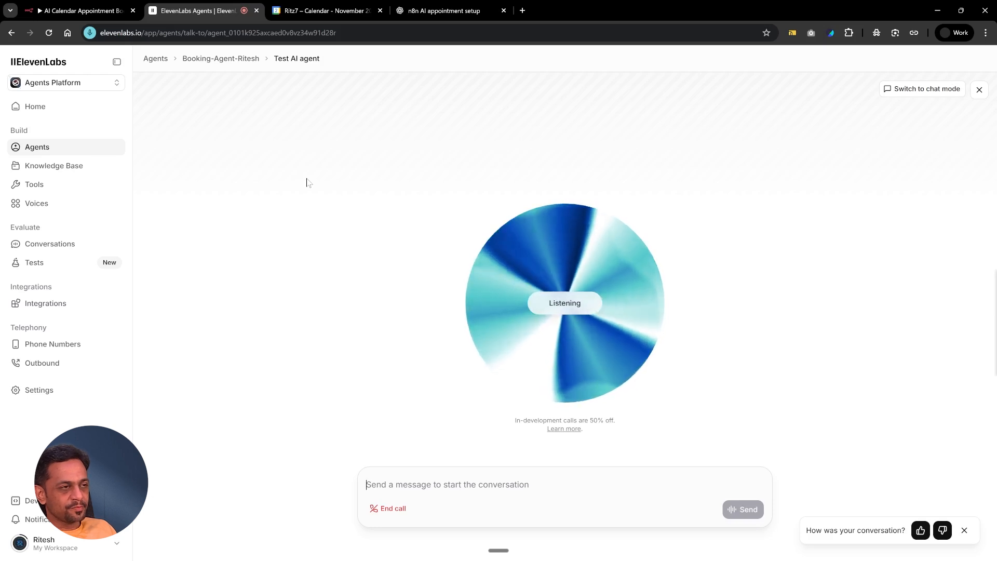
# - Delete the 4pm meeting on 3 November in Google Calendar and send cancellation emails to its guests
pyautogui.click(316, 11)
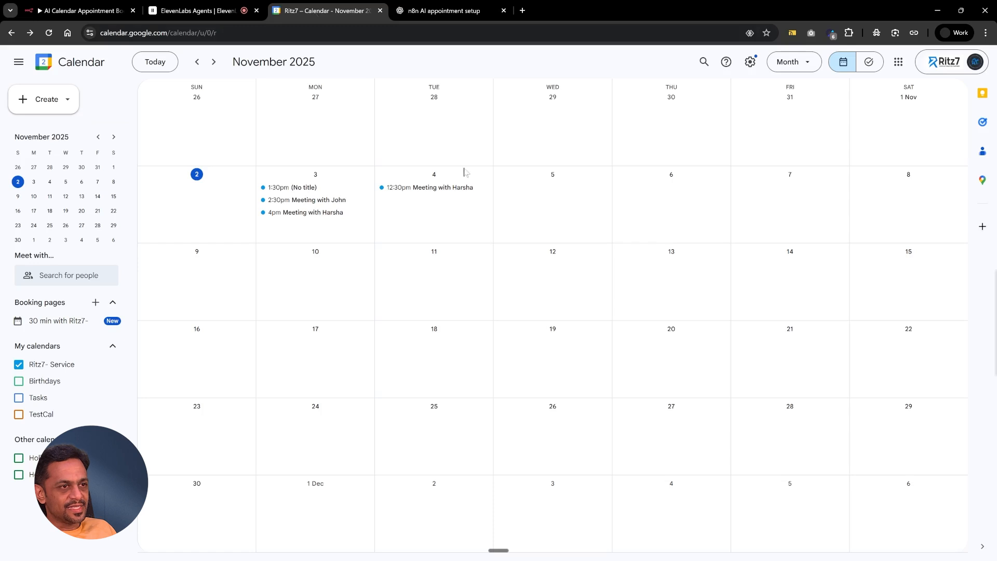
pyautogui.rightClick(305, 218)
pyautogui.click(332, 227)
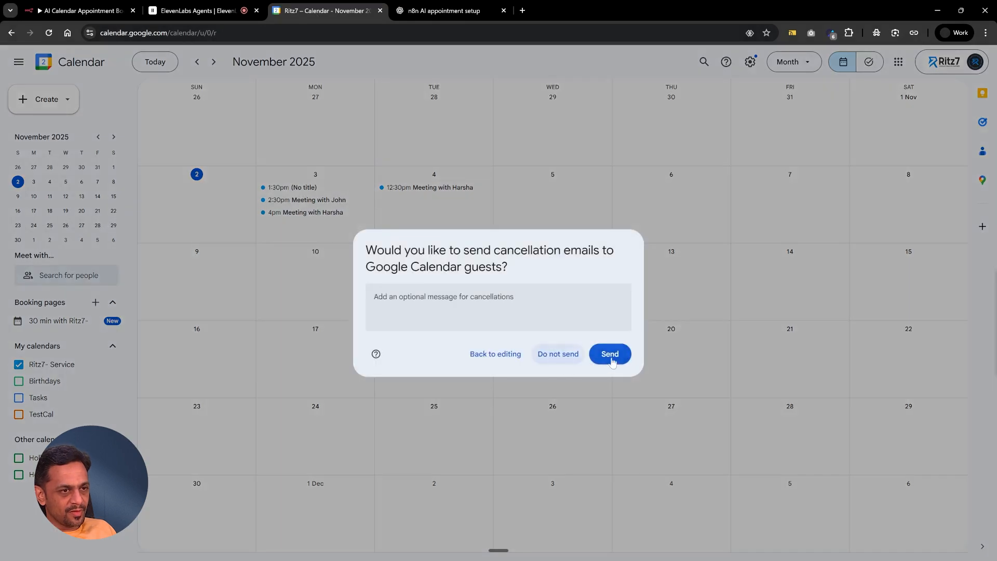
pyautogui.click(611, 355)
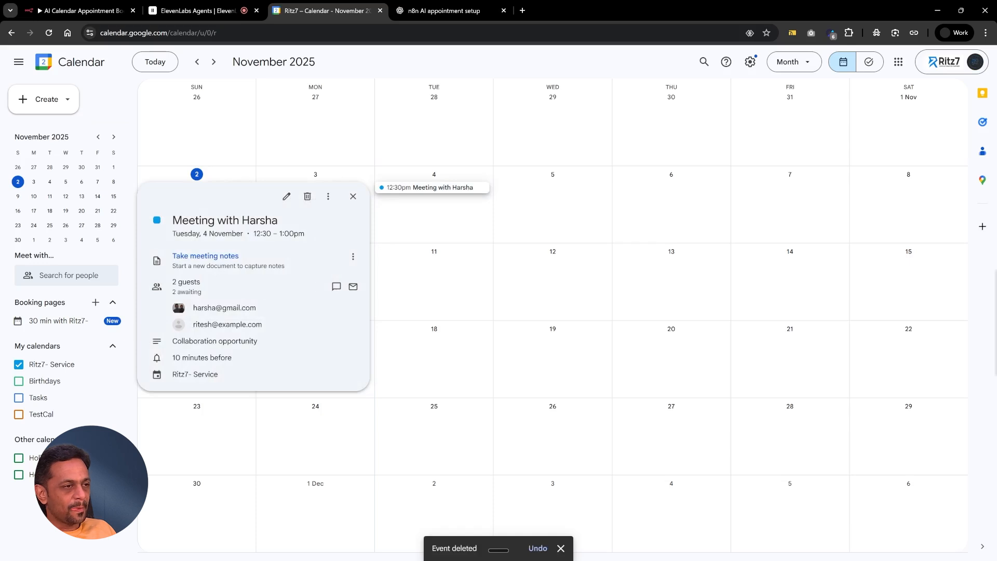
# - Inspect the guests and description of the 12:30pm meeting on 4 November, checking the ElevenLabs call in between
pyautogui.click(353, 197)
pyautogui.click(205, 12)
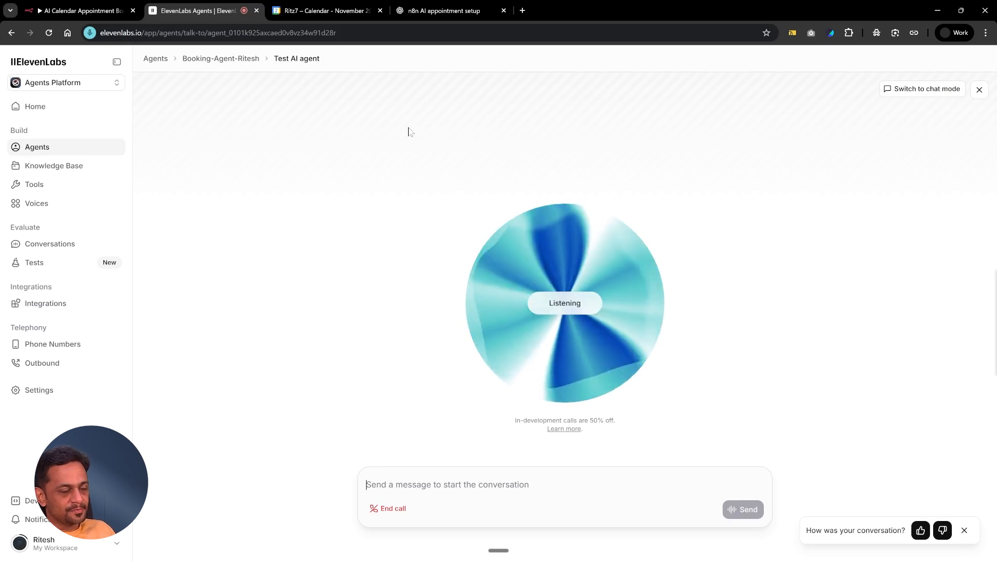
pyautogui.click(338, 11)
pyautogui.click(431, 189)
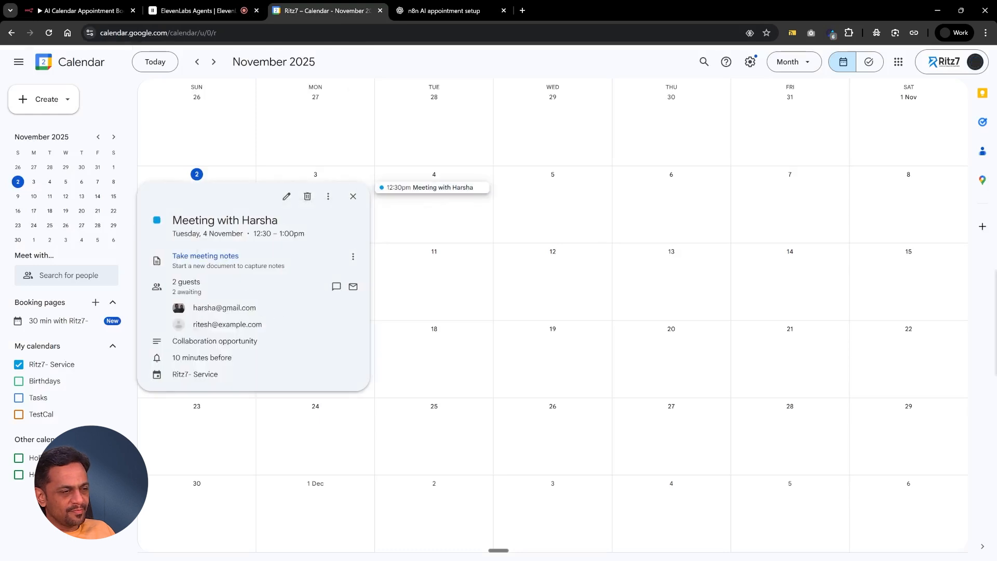
pyautogui.click(354, 198)
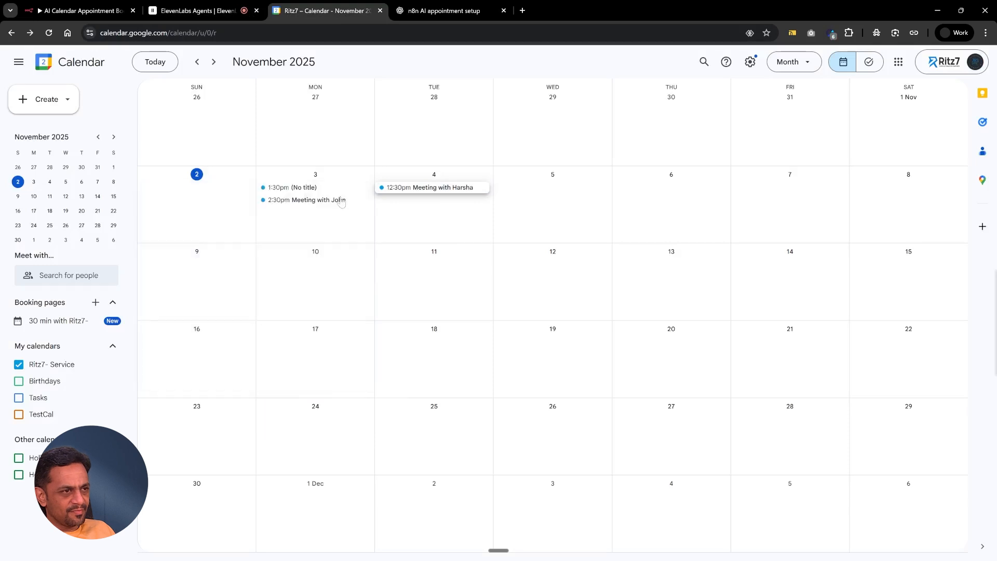
# - Compare the ElevenLabs test call, the calendar booking and the n8n executions, and open the ElevenLabs agents list
pyautogui.click(211, 8)
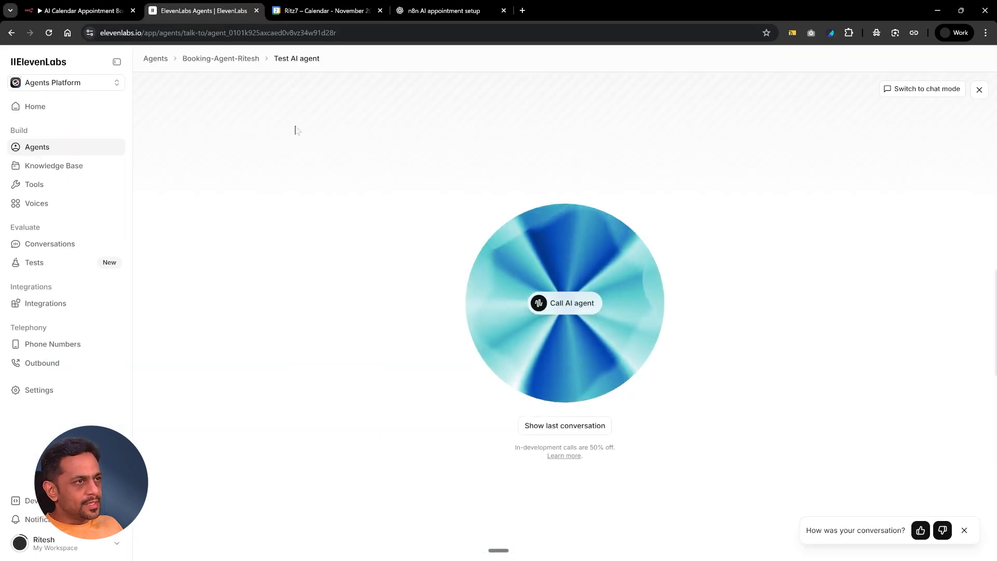
pyautogui.click(286, 18)
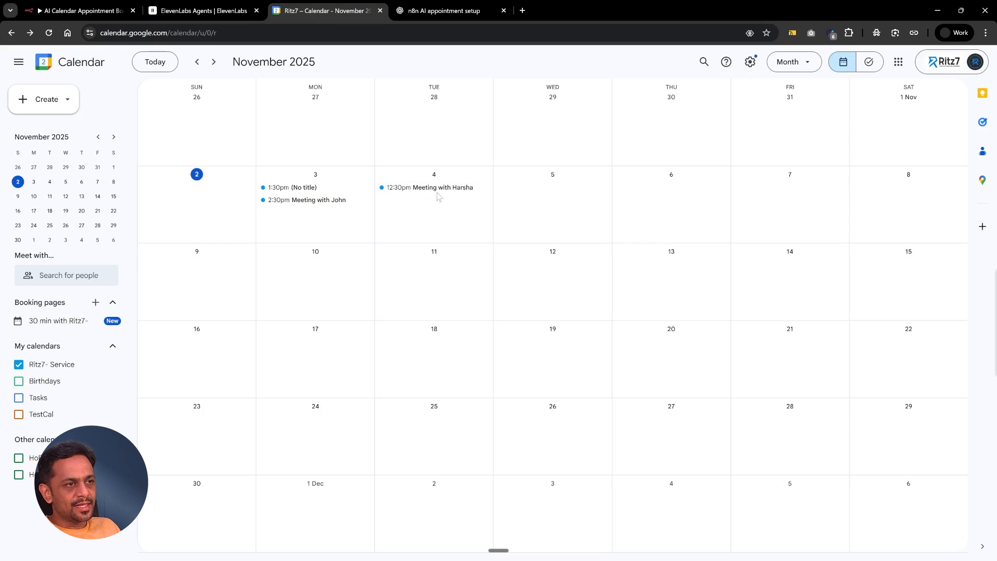
pyautogui.click(99, 12)
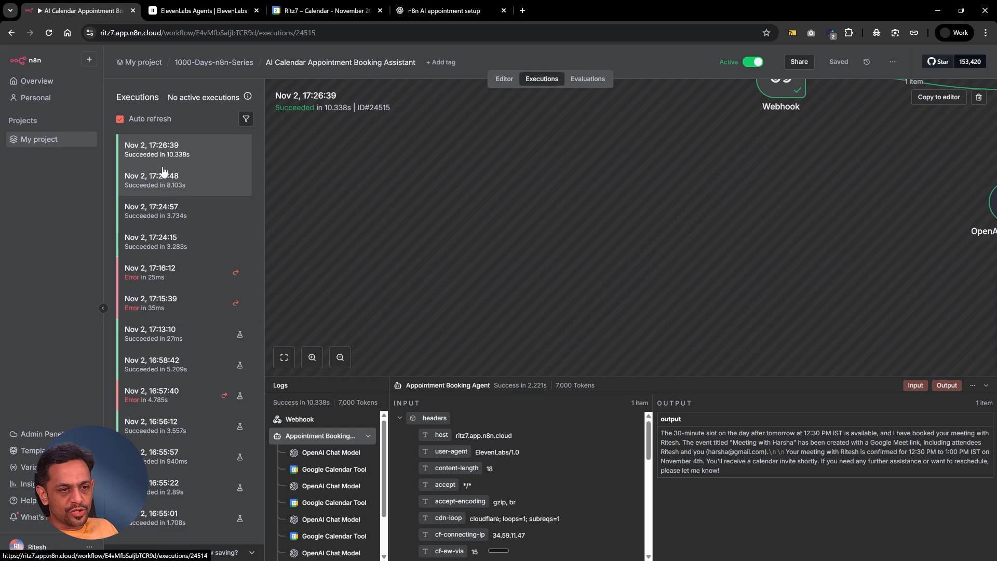
pyautogui.click(200, 10)
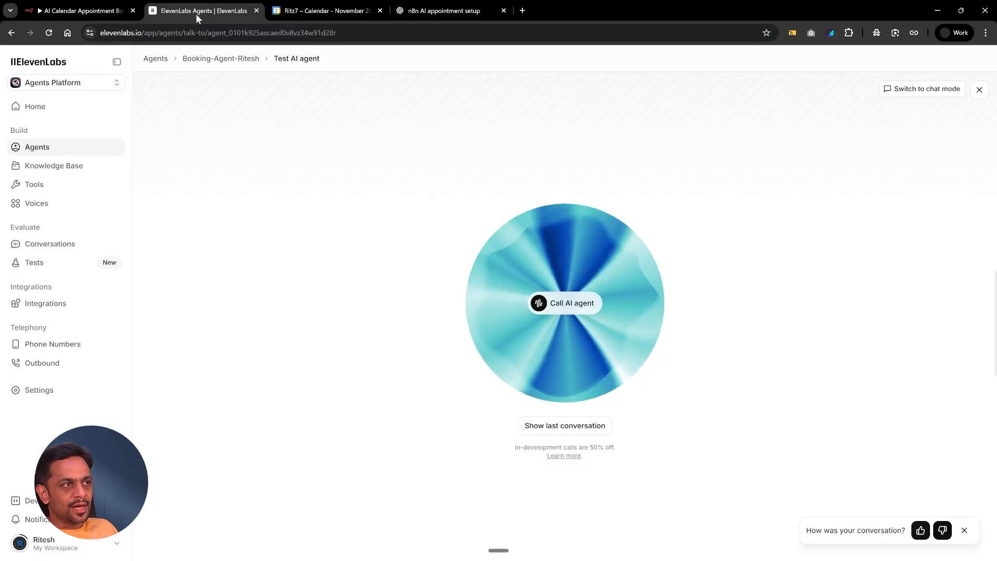
pyautogui.click(47, 150)
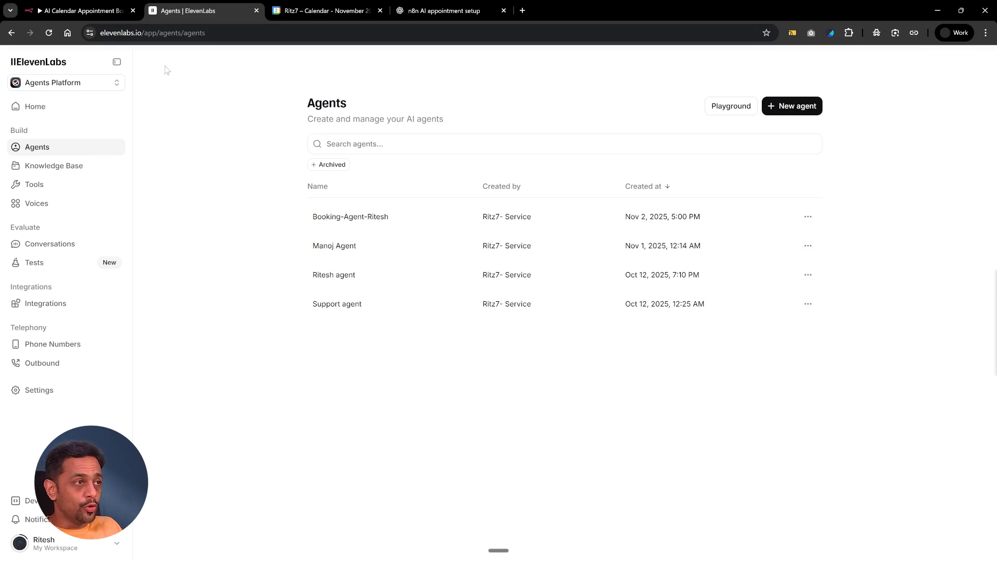
# - Review the authentication options of the Webhook node in n8n, leaving the setting at None
pyautogui.click(73, 10)
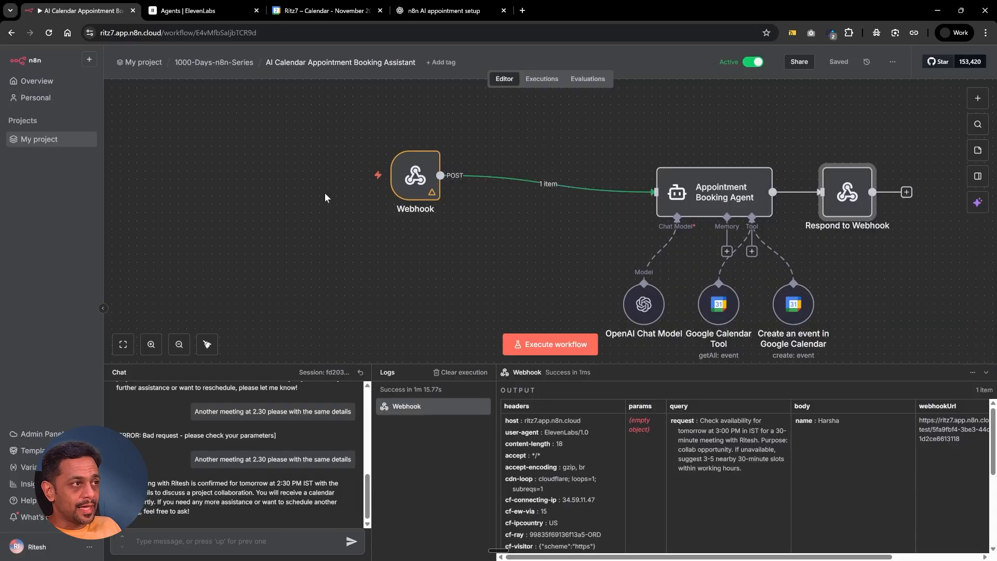
pyautogui.doubleClick(406, 176)
pyautogui.click(268, 271)
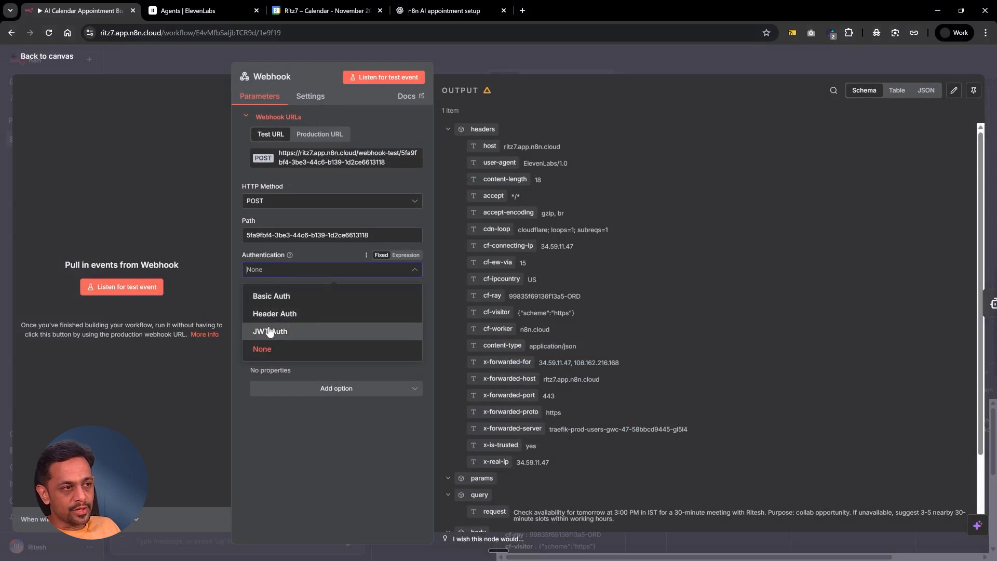
pyautogui.click(319, 255)
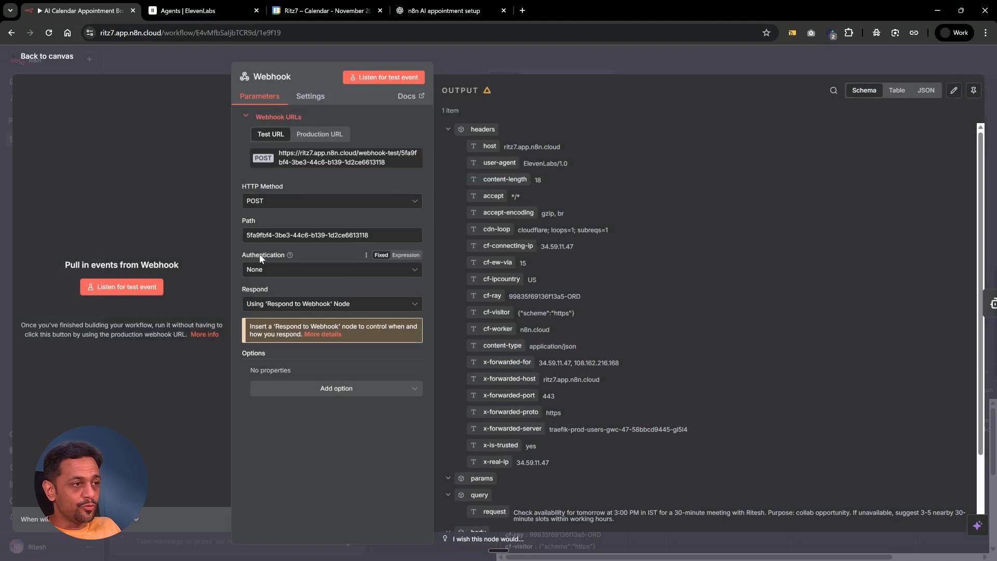
pyautogui.click(274, 271)
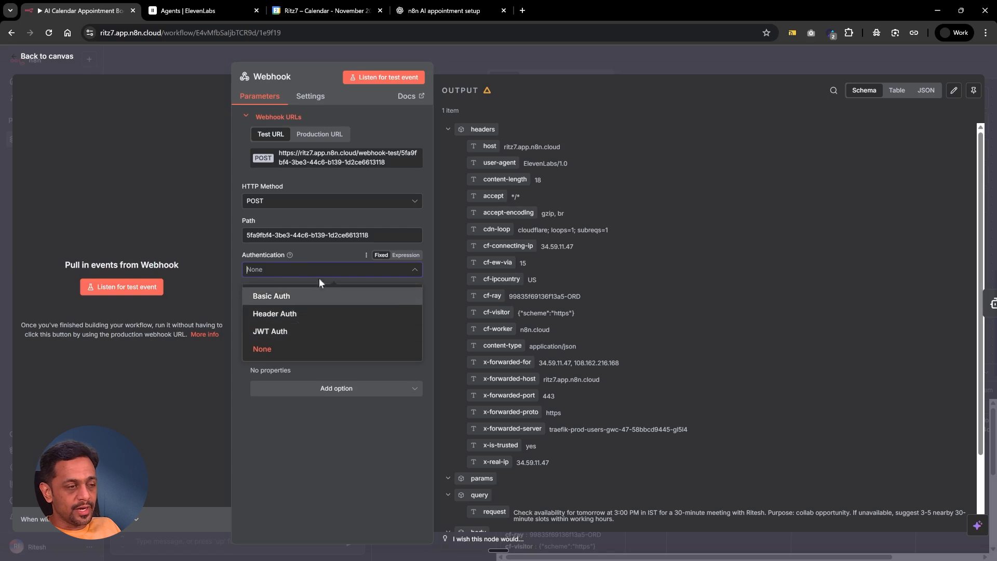
pyautogui.click(319, 251)
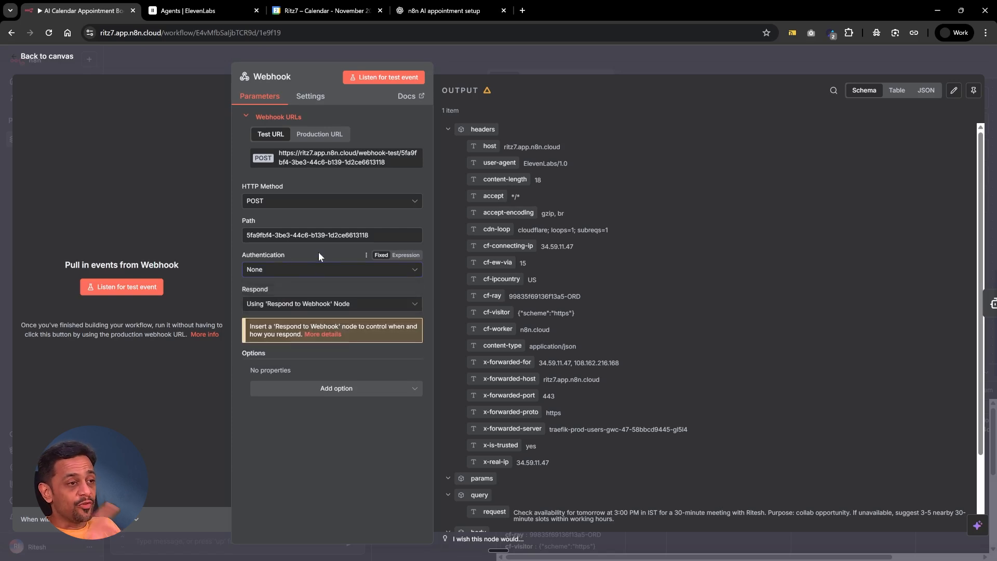